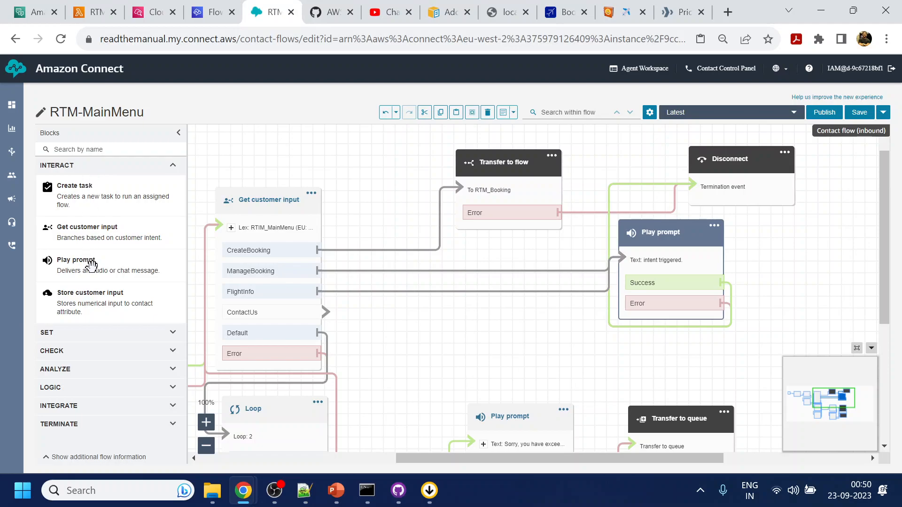
Add a text-to-speech Play prompt after ContactUs saying 'Sure, let me connect you with an agent.'.
drag(88, 262, 556, 306)
drag(324, 314, 500, 335)
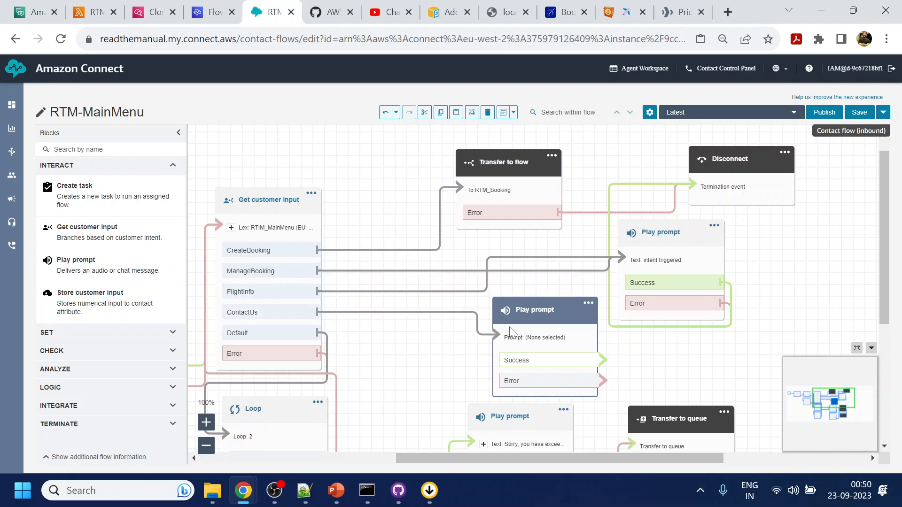
click(554, 316)
click(704, 333)
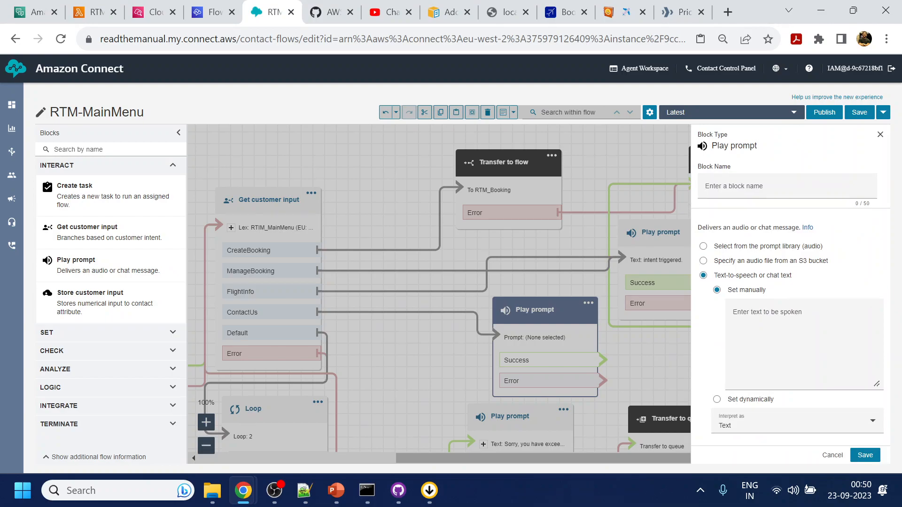
click(760, 337)
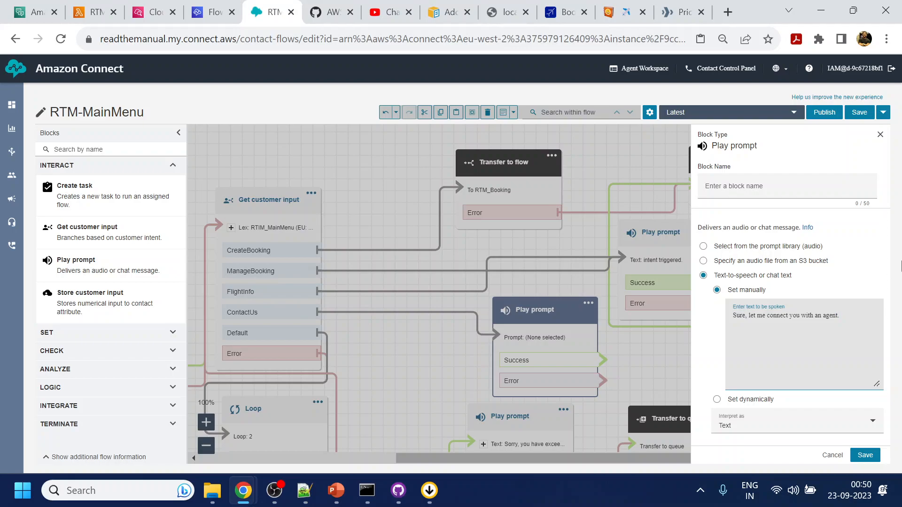
click(858, 452)
Rearrange the queue blocks and route the agent prompt's Success and Error to Set working queue.
drag(729, 375, 592, 323)
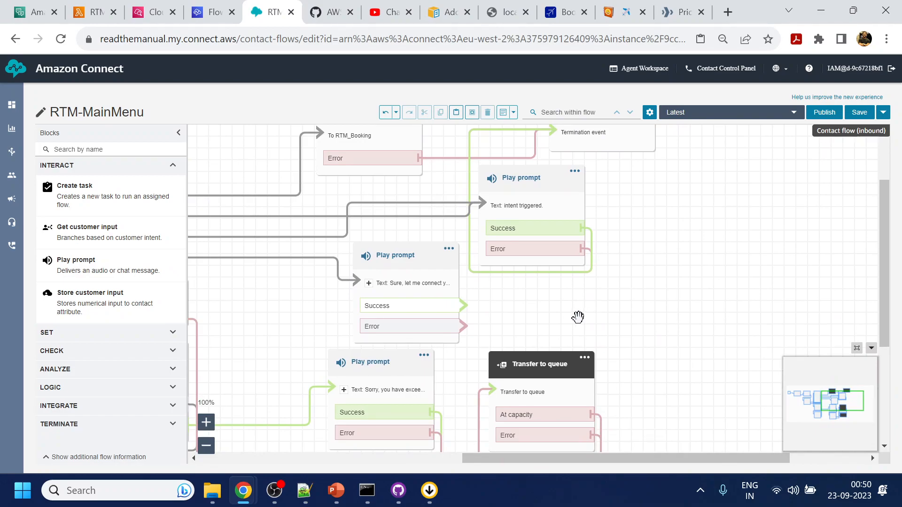
drag(614, 323, 632, 209)
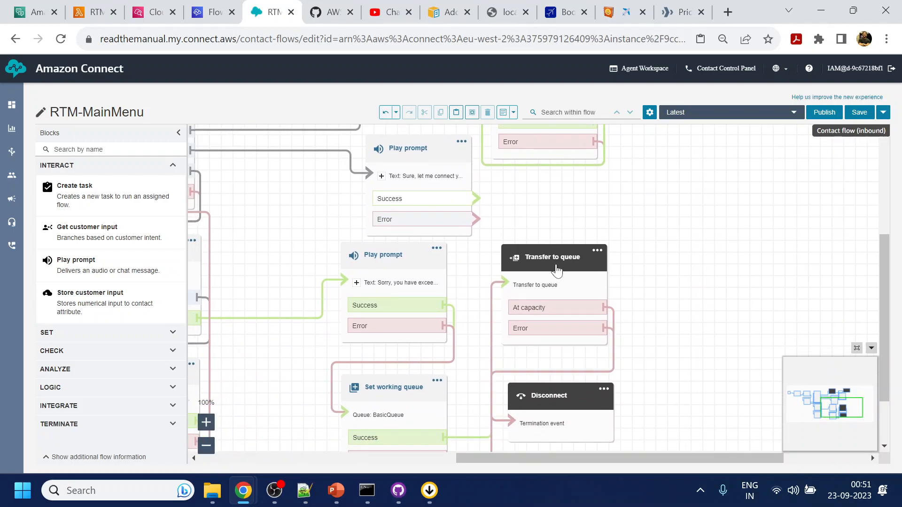
drag(564, 404, 844, 268)
drag(581, 263, 689, 267)
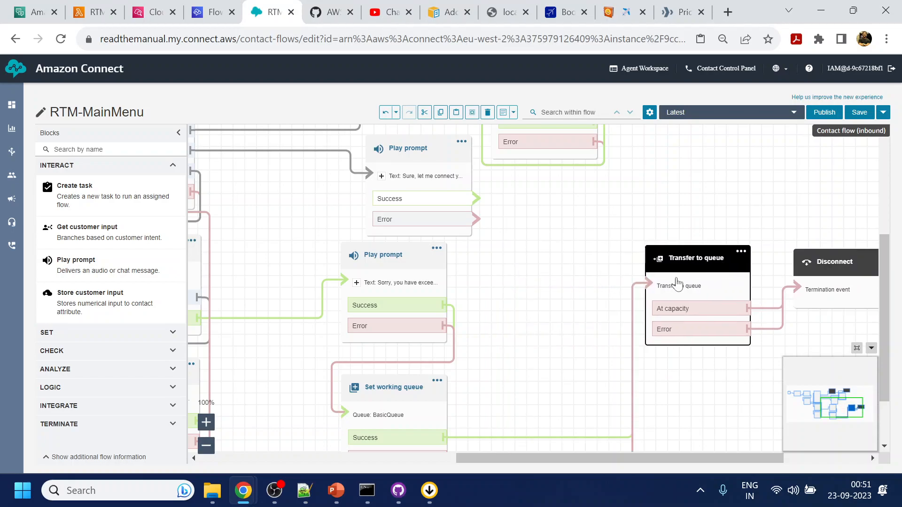
drag(397, 399, 562, 275)
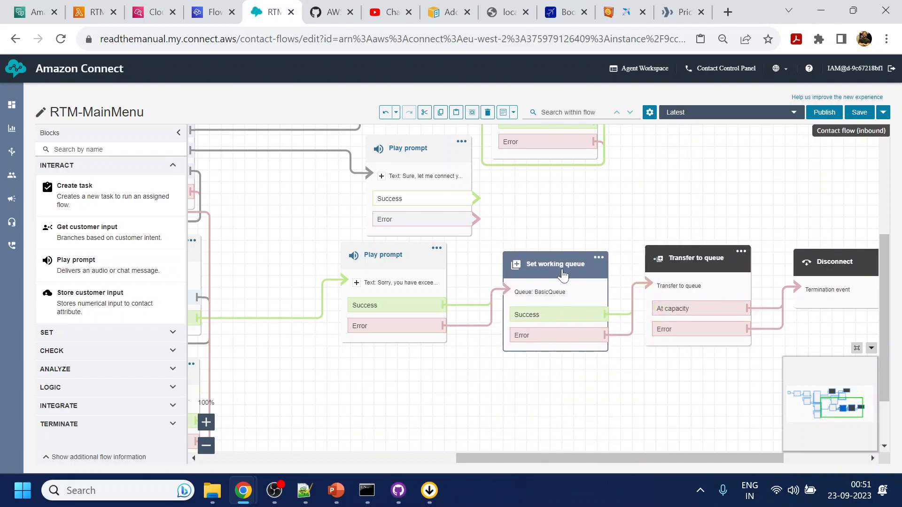
drag(578, 216, 607, 261)
drag(509, 263, 556, 329)
drag(507, 244, 573, 342)
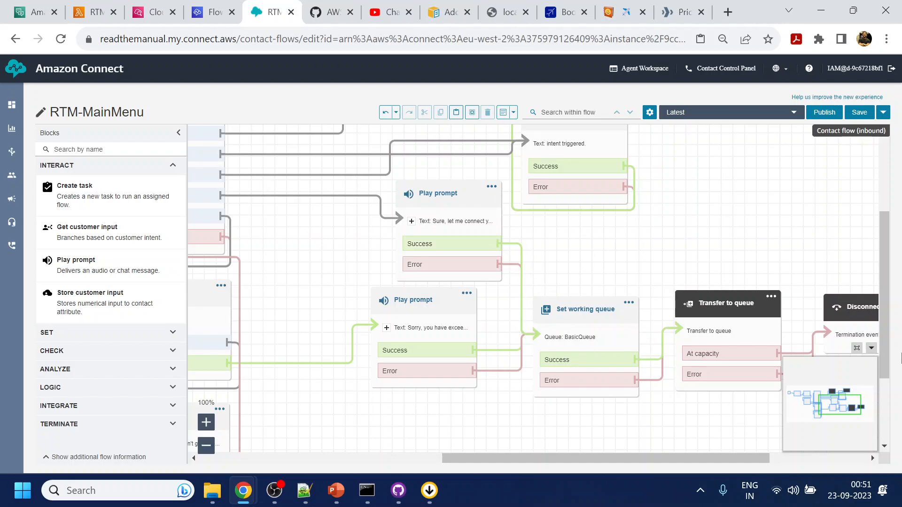
Publish the RTM-MainMenu flow.
drag(729, 224, 770, 277)
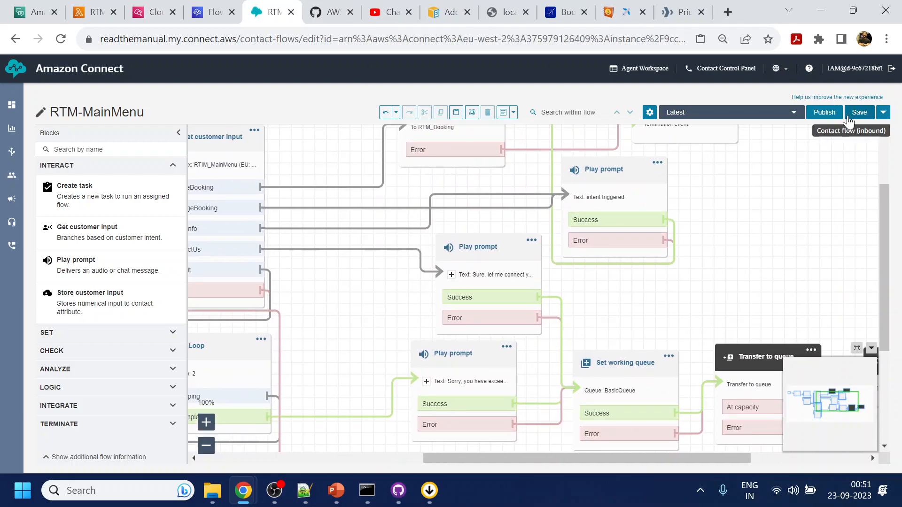
click(824, 112)
click(582, 261)
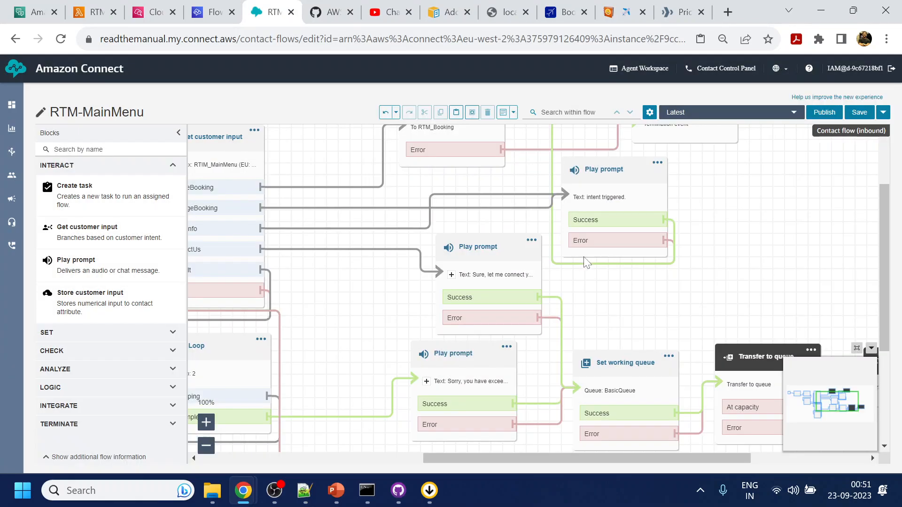
mouse_move(11, 155)
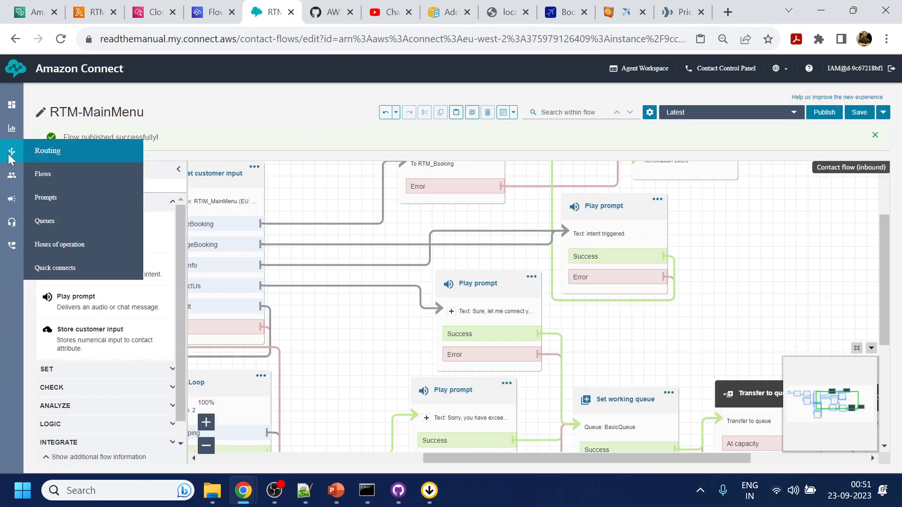
Start a new queue named General using Basic Hours of operation.
middle_click(46, 224)
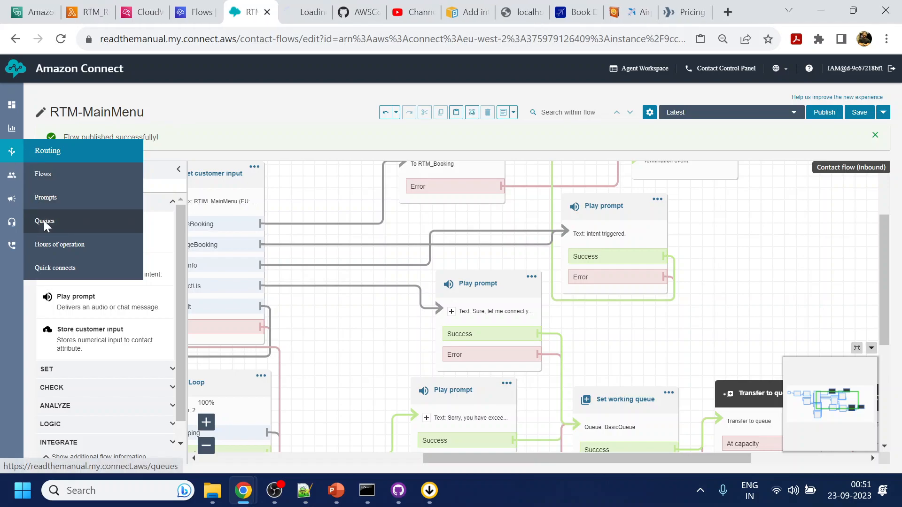
key(ctrl+Tab)
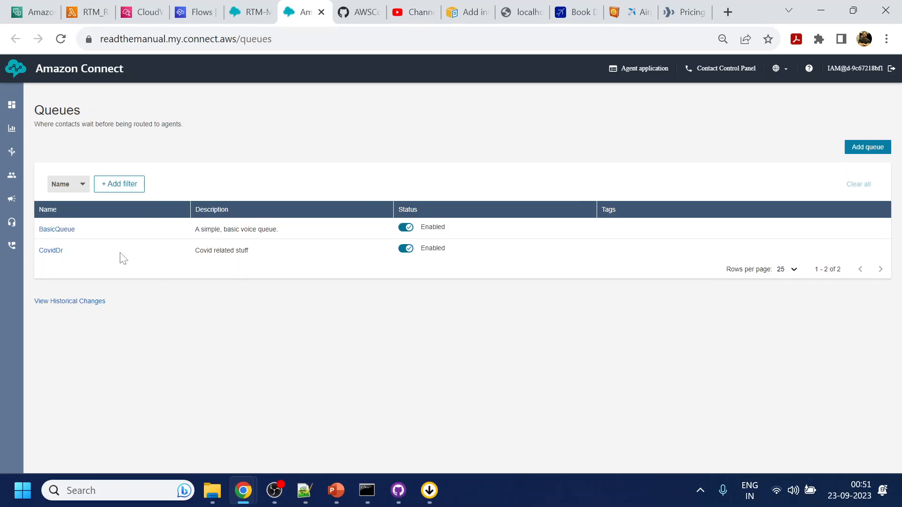
click(864, 149)
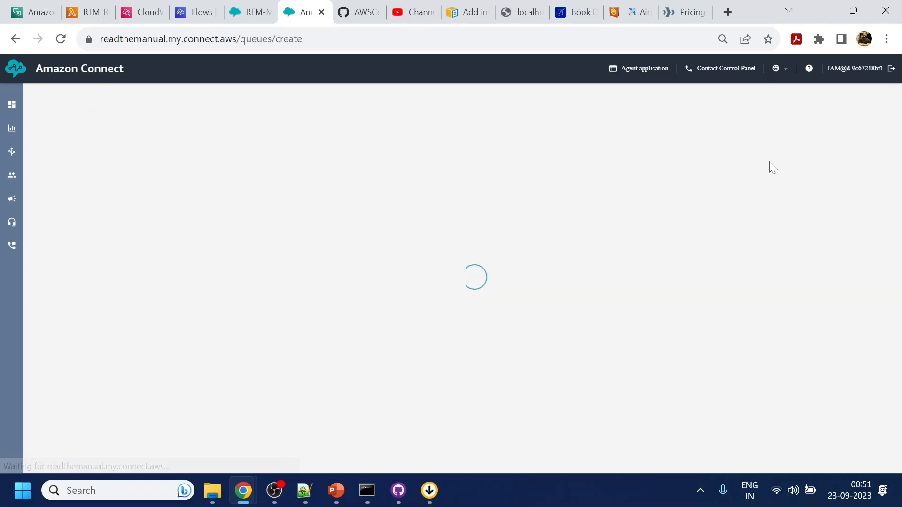
click(81, 188)
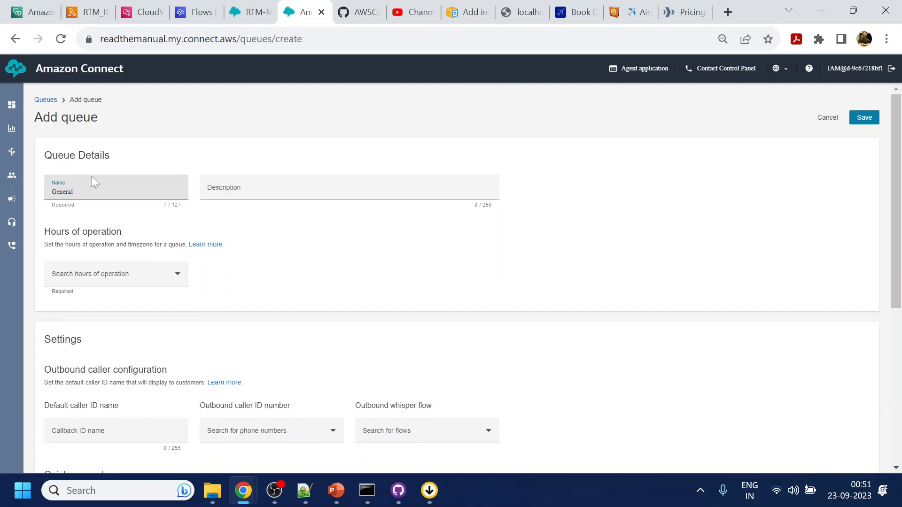
key(Tab)
scroll(253, 237, down, 2)
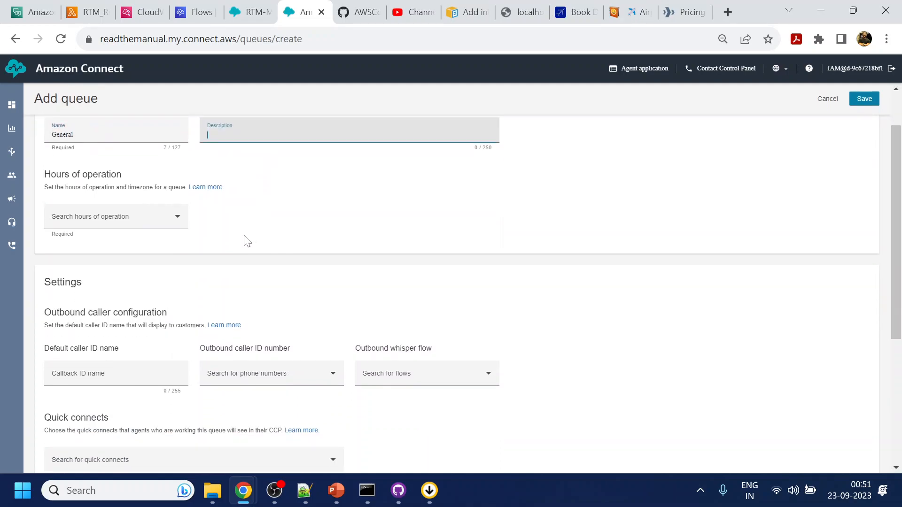
click(177, 203)
click(83, 227)
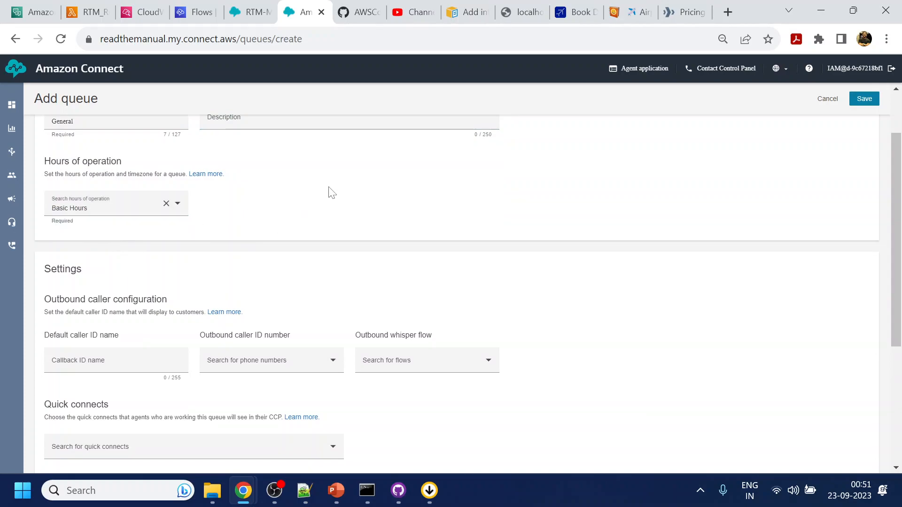
Check the caller ID, whisper flow and quick connect options, then save the General queue.
scroll(333, 192, down, 2)
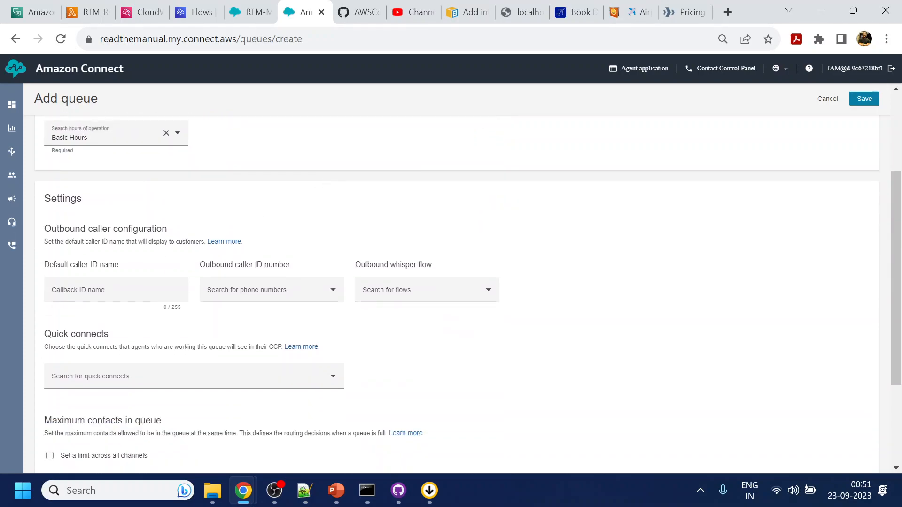
click(116, 290)
click(244, 296)
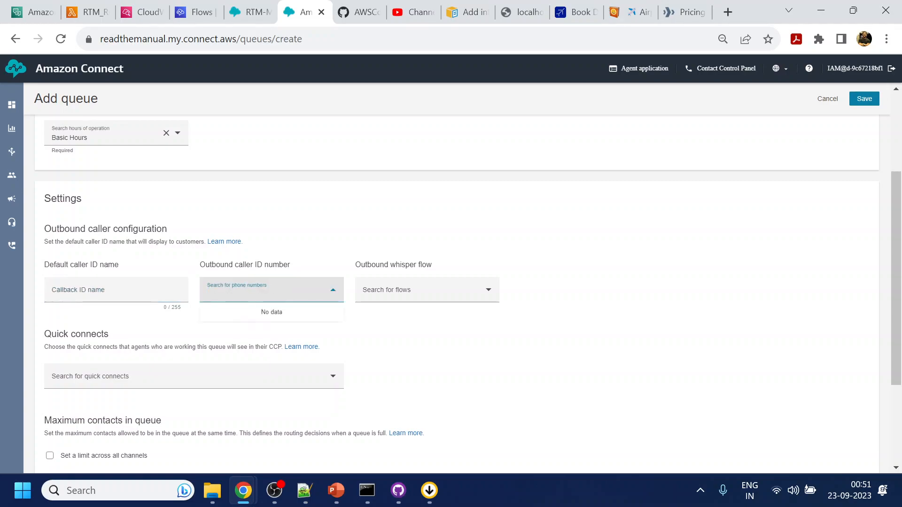
click(434, 296)
click(609, 251)
scroll(609, 251, down, 1)
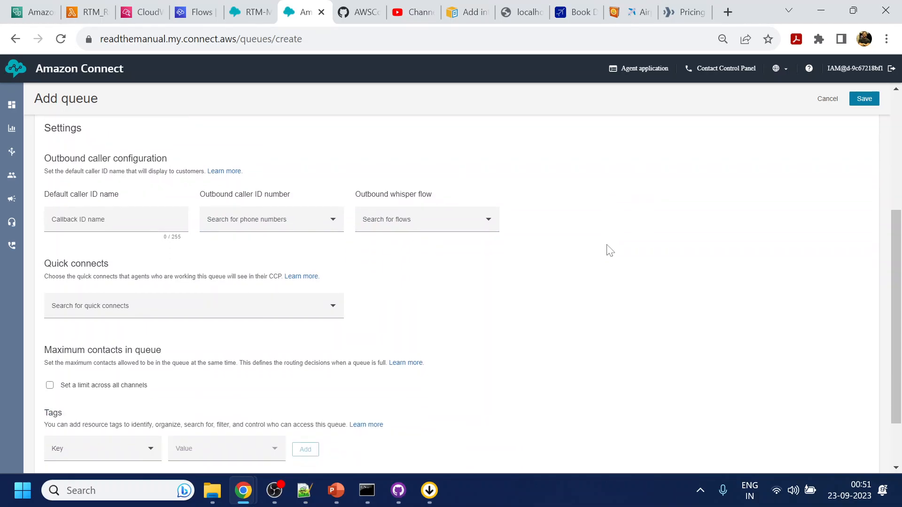
click(295, 313)
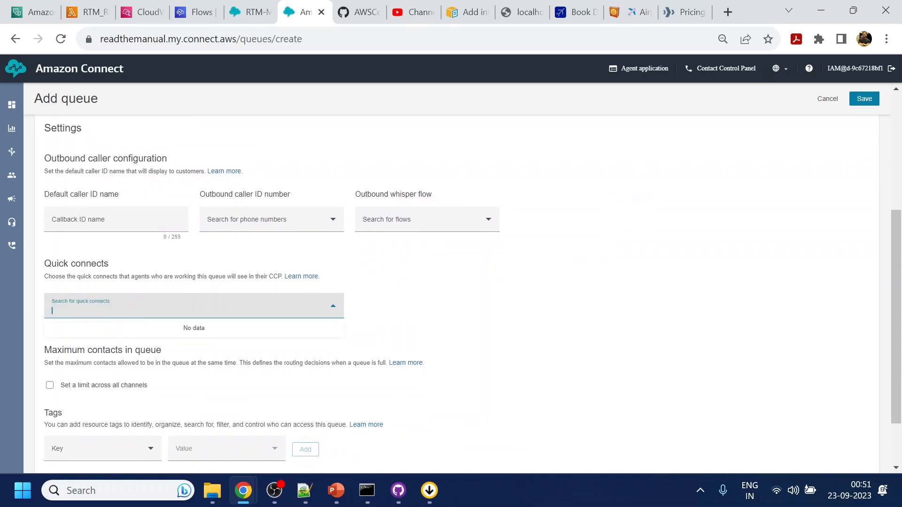
click(511, 285)
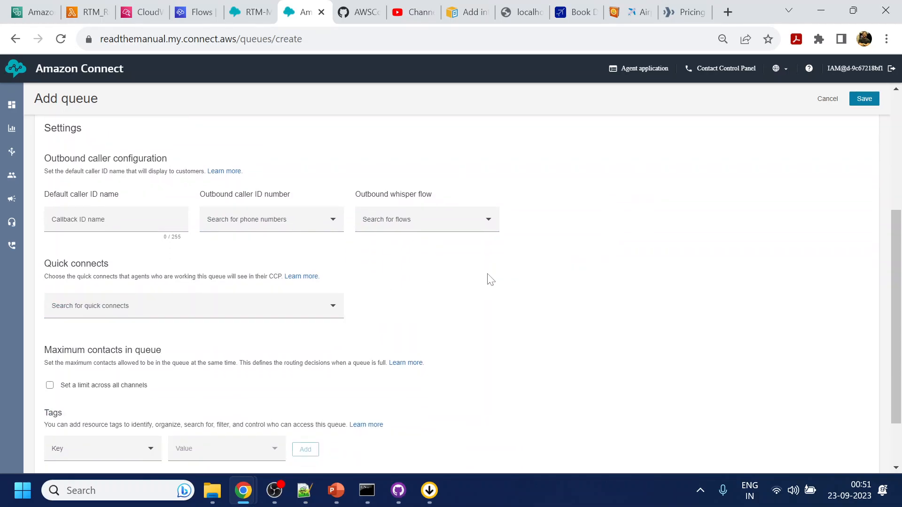
scroll(484, 278, down, 1)
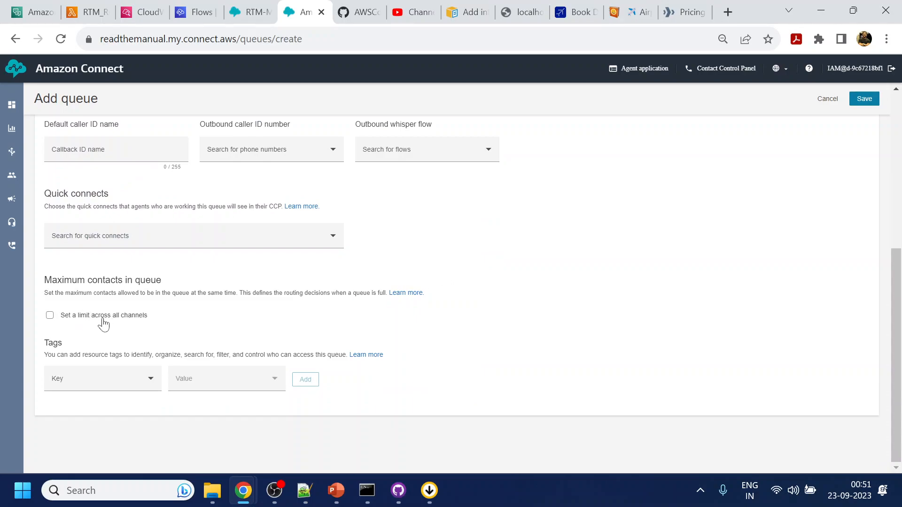
scroll(757, 291, up, 6)
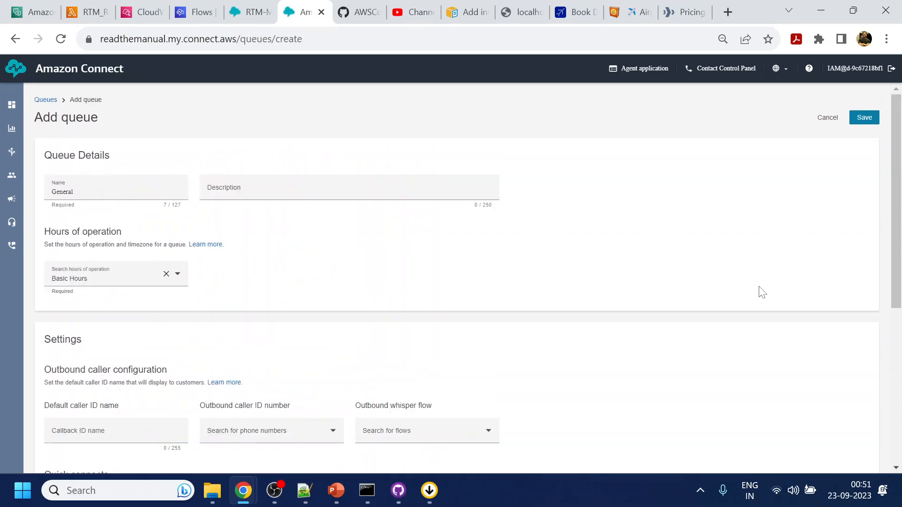
click(864, 119)
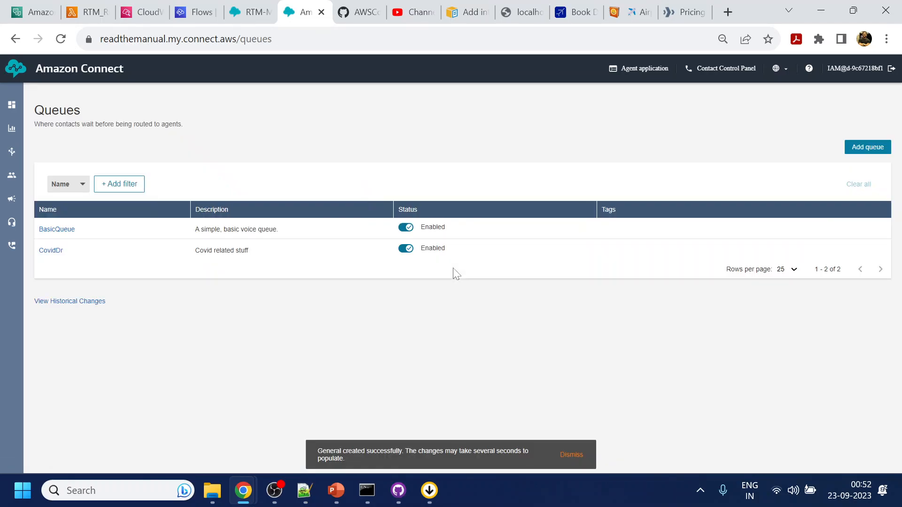
Create a new routing profile named GeneralRoutingProfile.
mouse_move(13, 176)
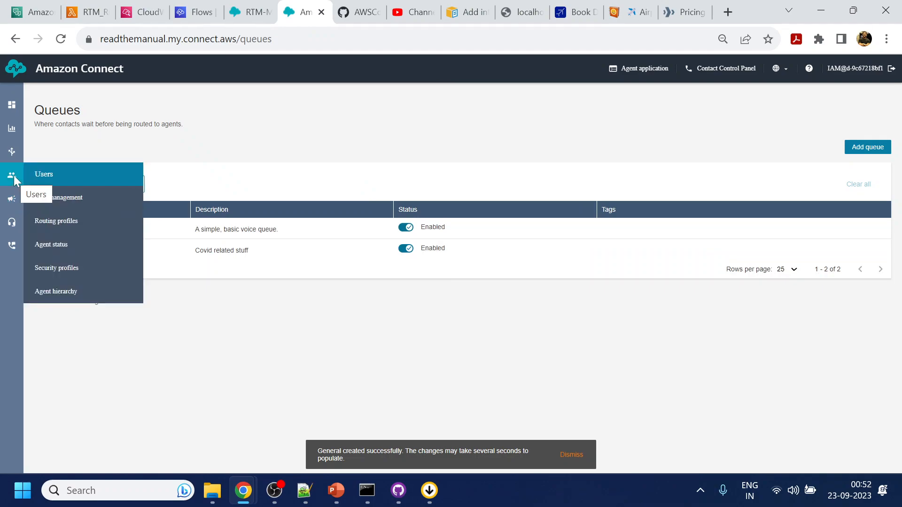
click(55, 231)
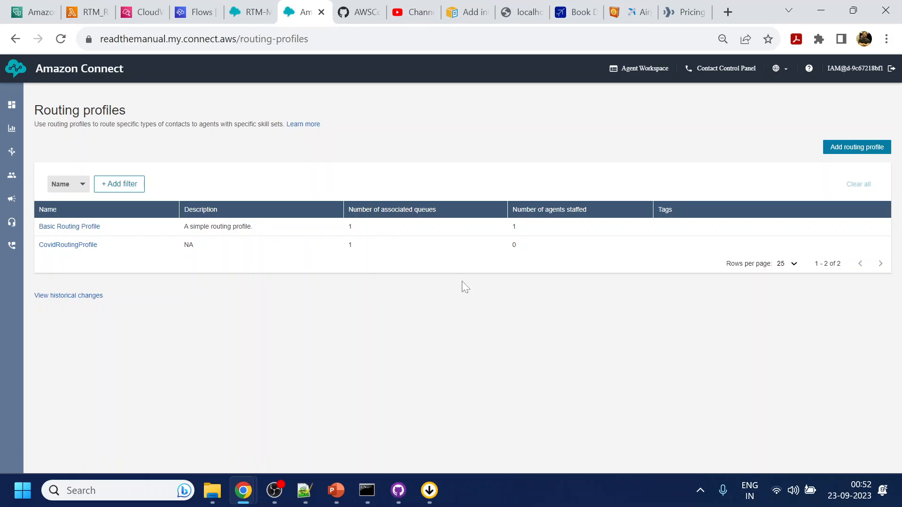
click(840, 150)
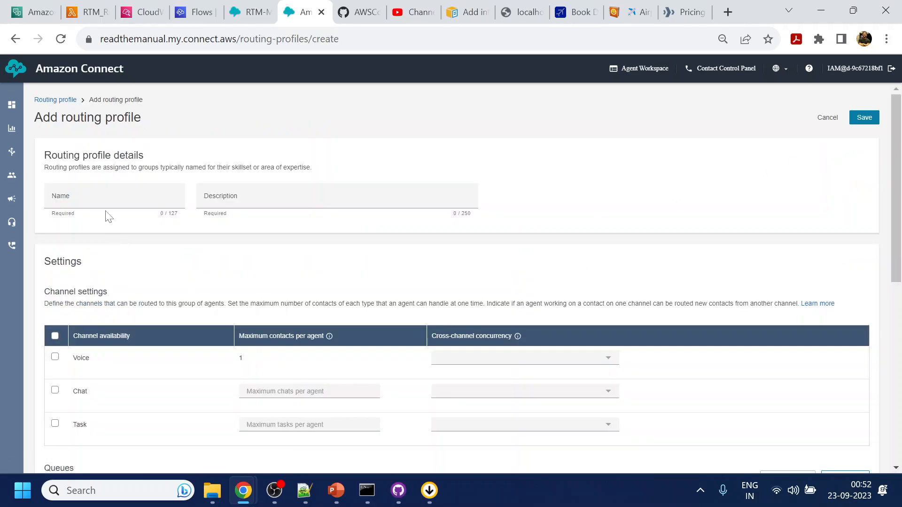
click(114, 196)
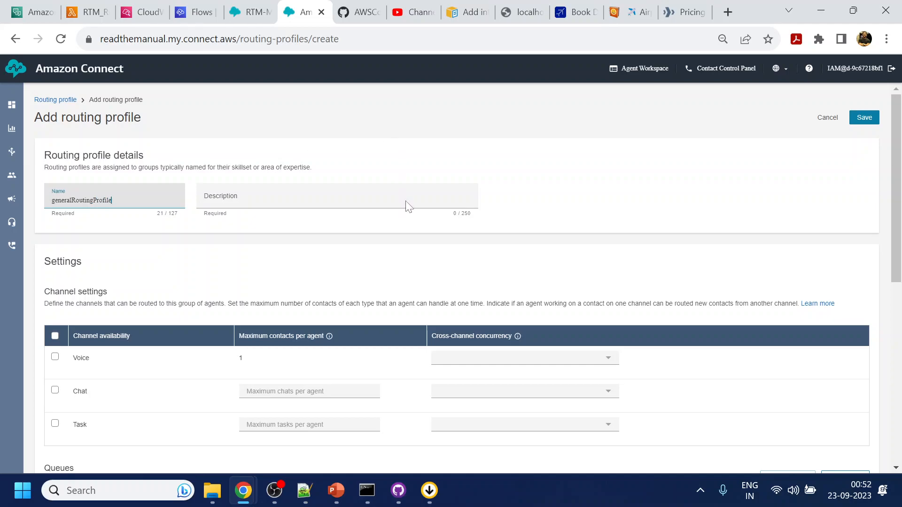
scroll(409, 223, down, 2)
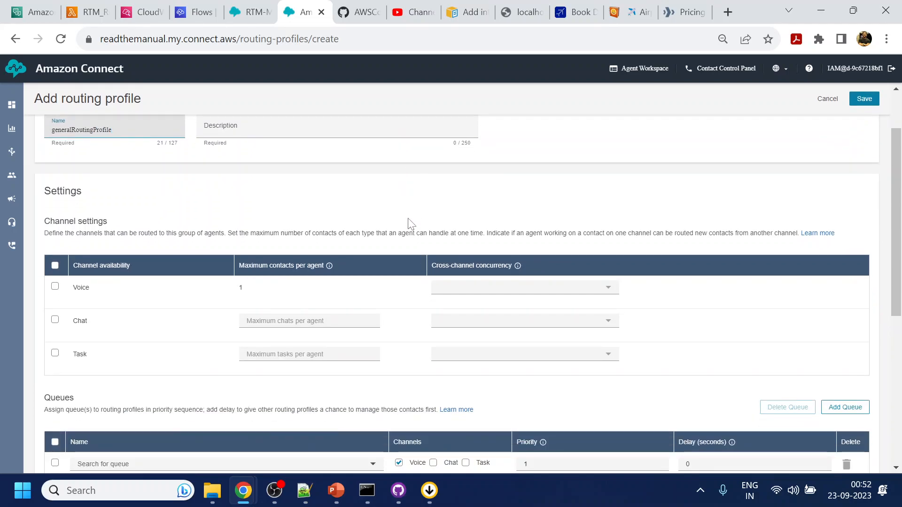
key(Home)
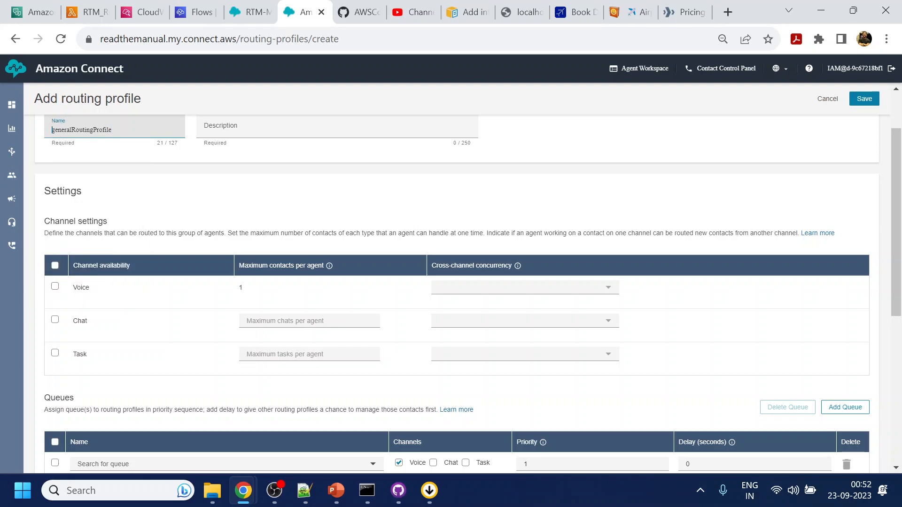
key(Delete)
text(G)
Enable the Voice, Chat and Task channels, with Chat allowing 2 contacts per agent.
click(55, 286)
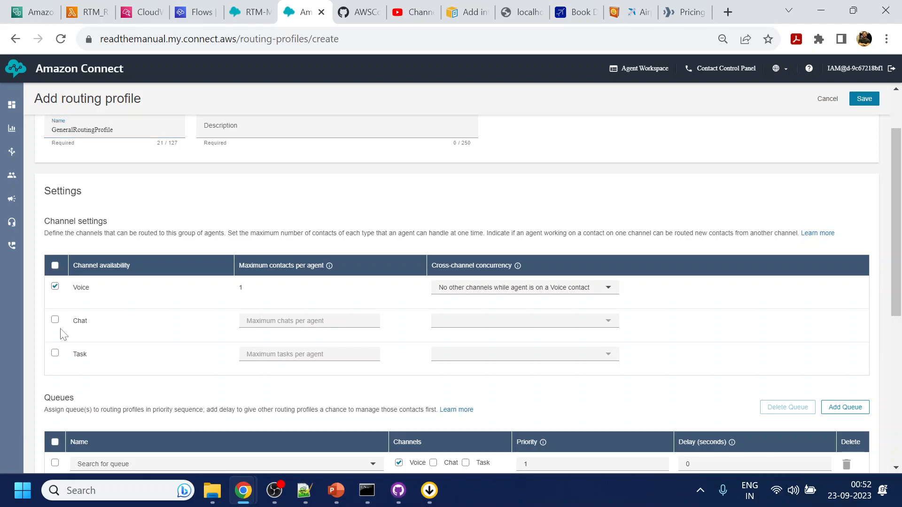
click(55, 322)
click(55, 353)
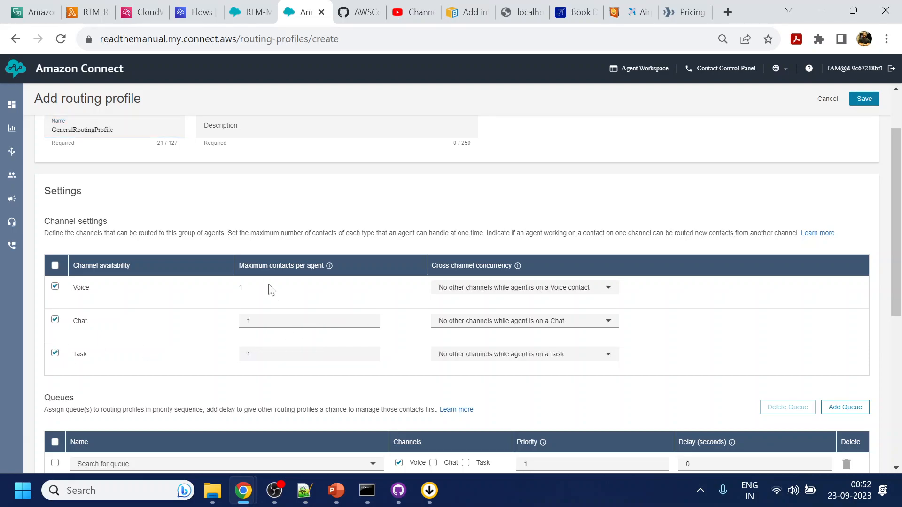
double_click(263, 324)
text(2)
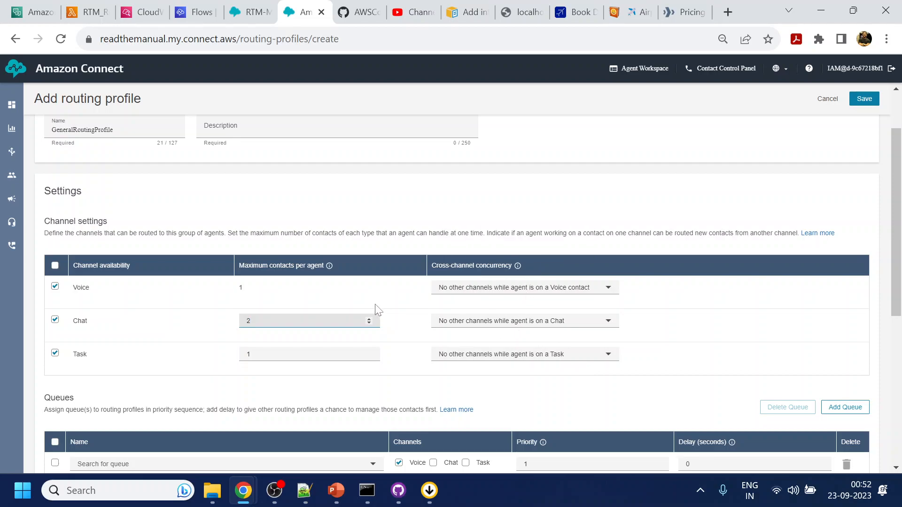
click(503, 325)
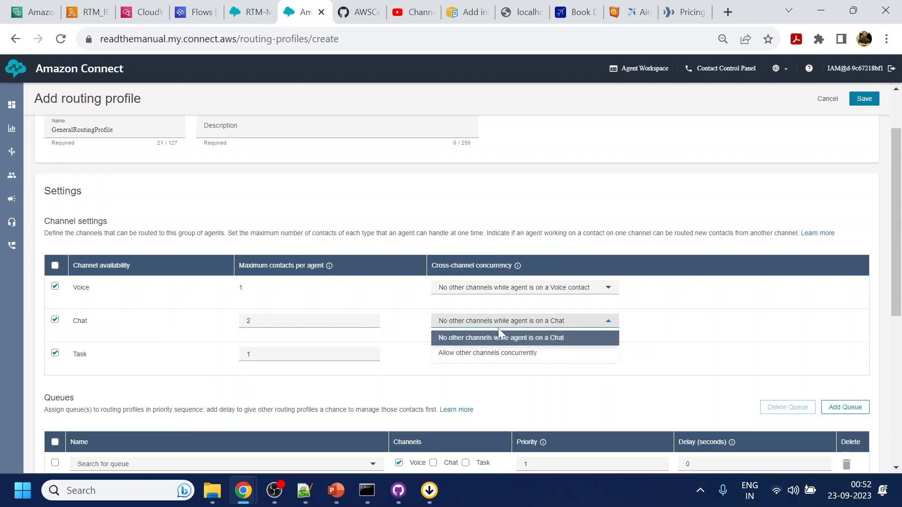
click(779, 326)
Add the General queue to the profile for Voice, Chat and Task contacts.
scroll(694, 317, down, 3)
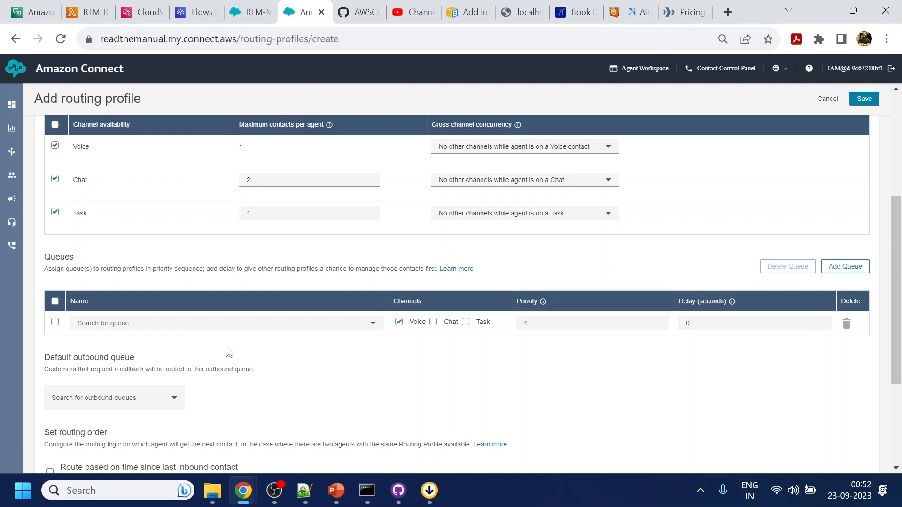
click(238, 323)
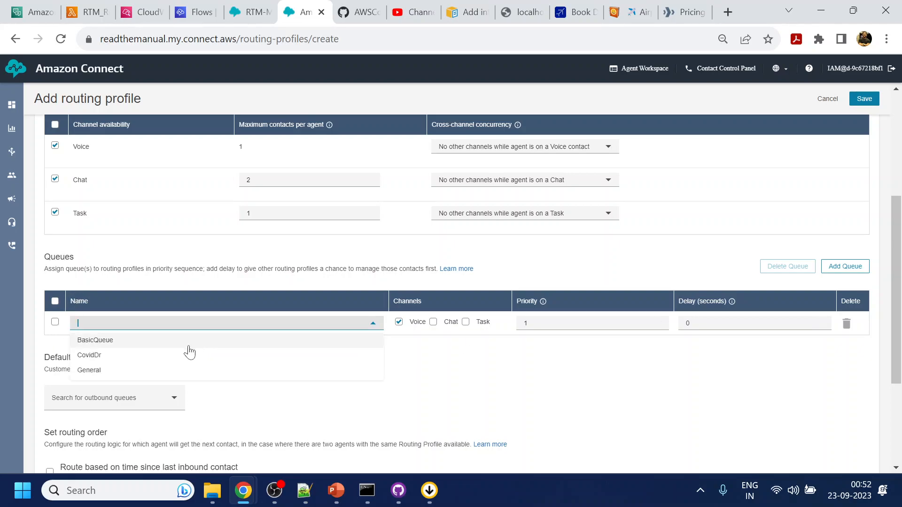
click(89, 369)
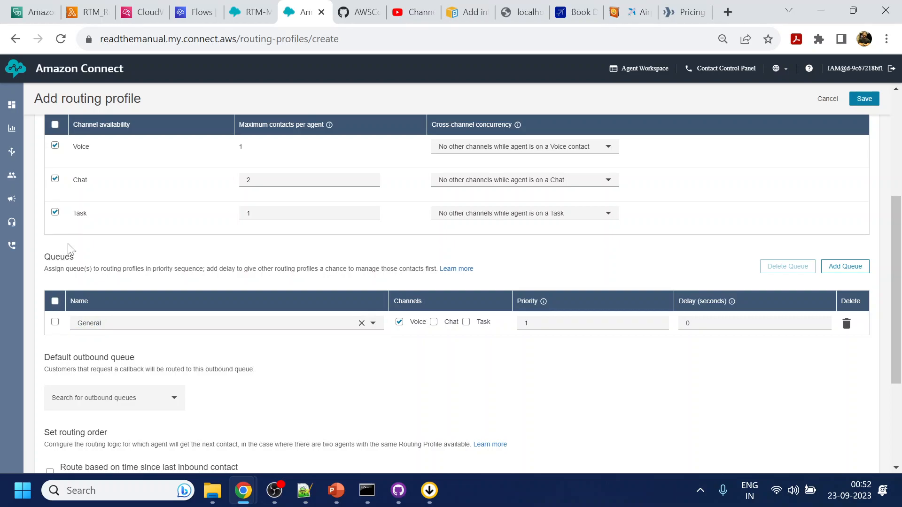
scroll(91, 185, up, 5)
scroll(105, 278, down, 5)
click(434, 323)
click(466, 322)
scroll(559, 382, down, 1)
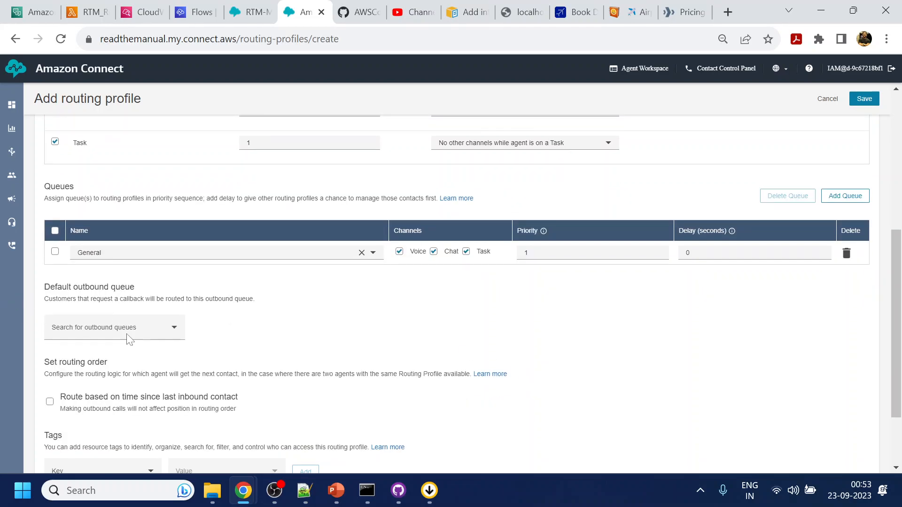
scroll(288, 341, down, 2)
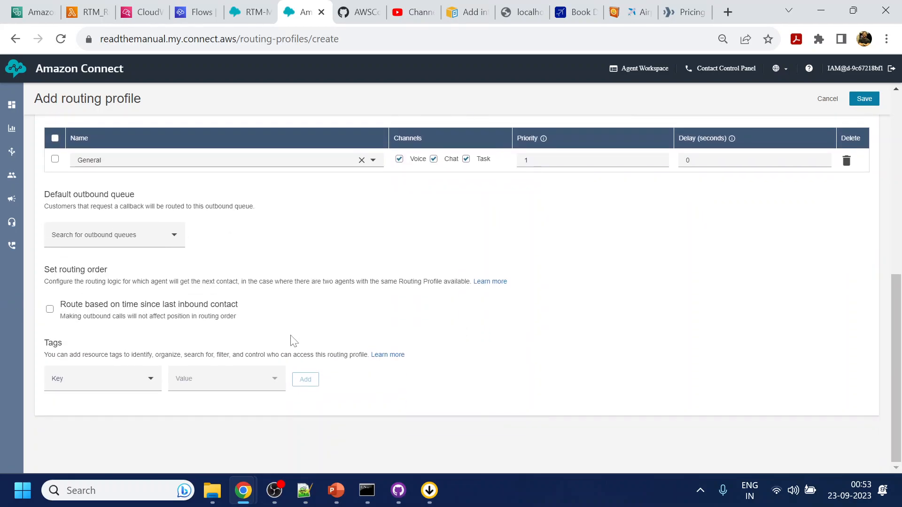
scroll(794, 328, up, 8)
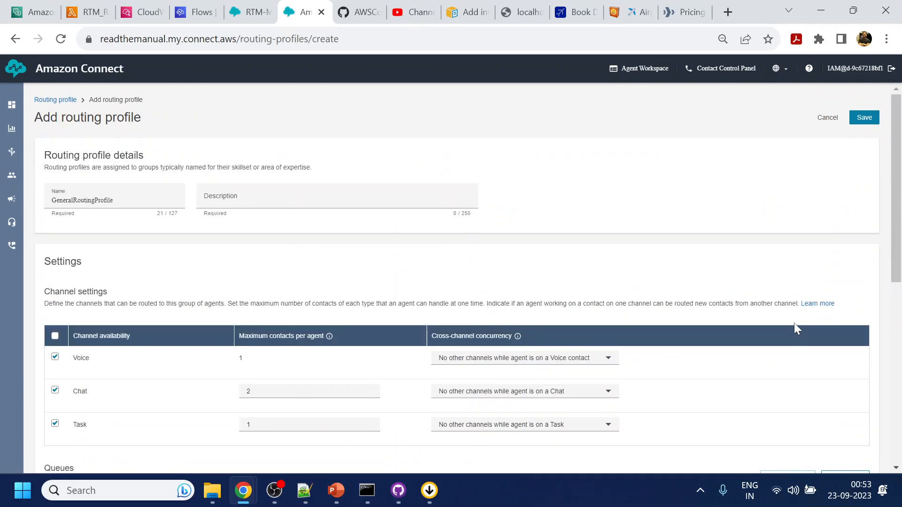
Enter description NA, make General the default outbound queue, and save the profile.
click(864, 117)
click(277, 234)
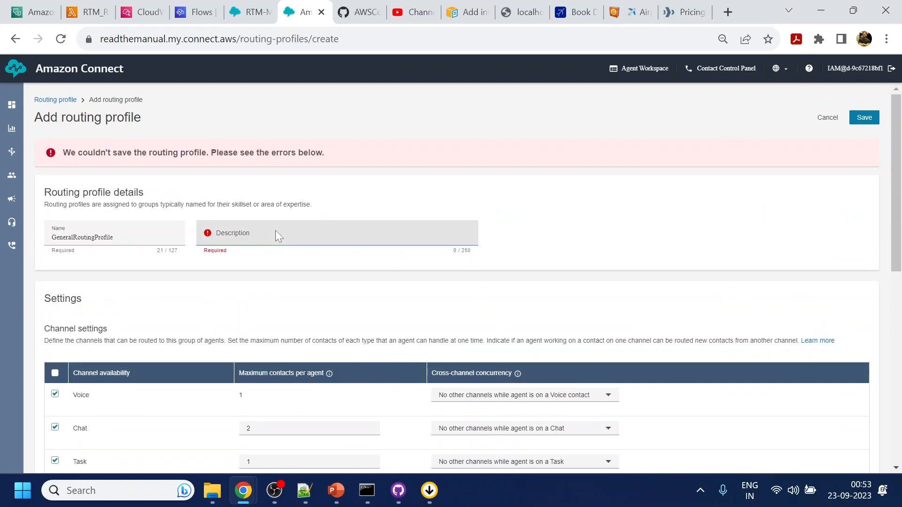
text(NA)
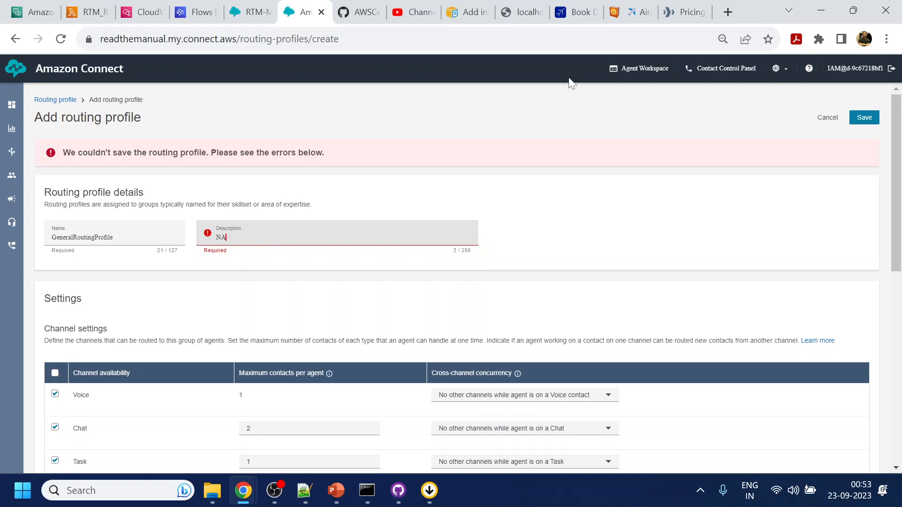
click(872, 121)
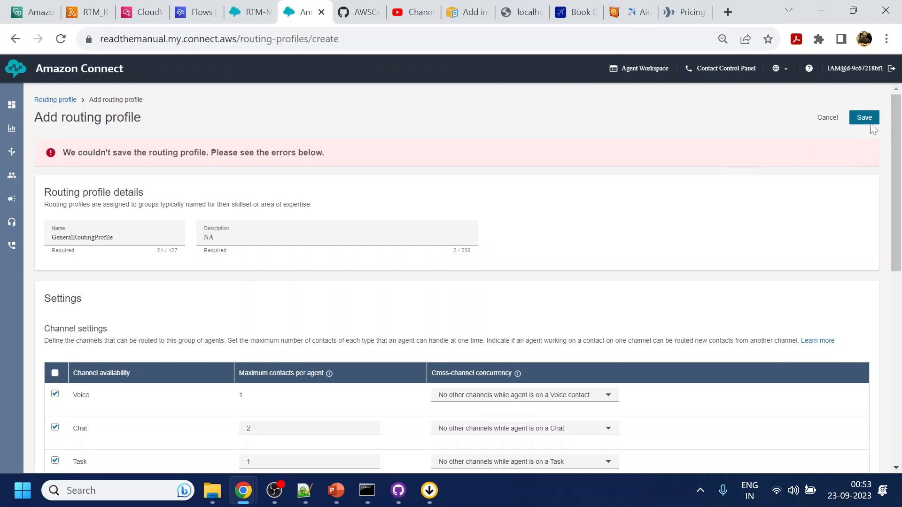
scroll(734, 223, down, 5)
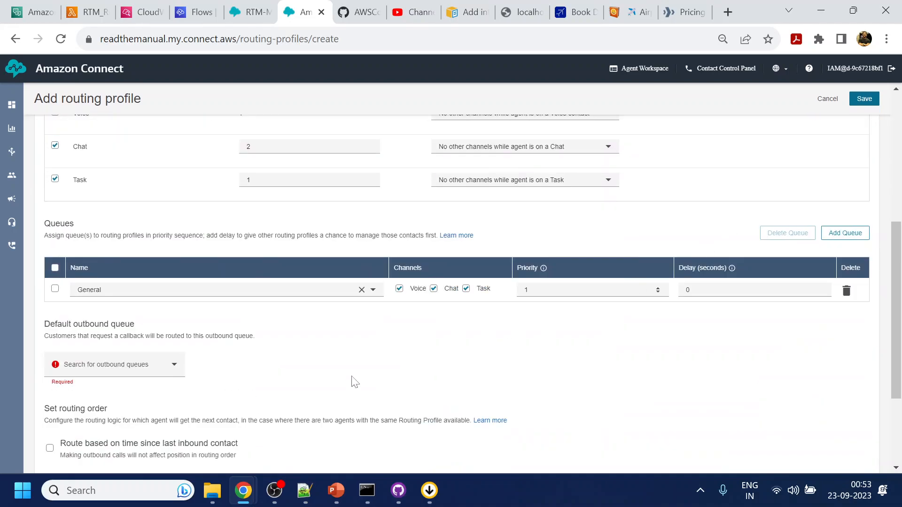
click(97, 372)
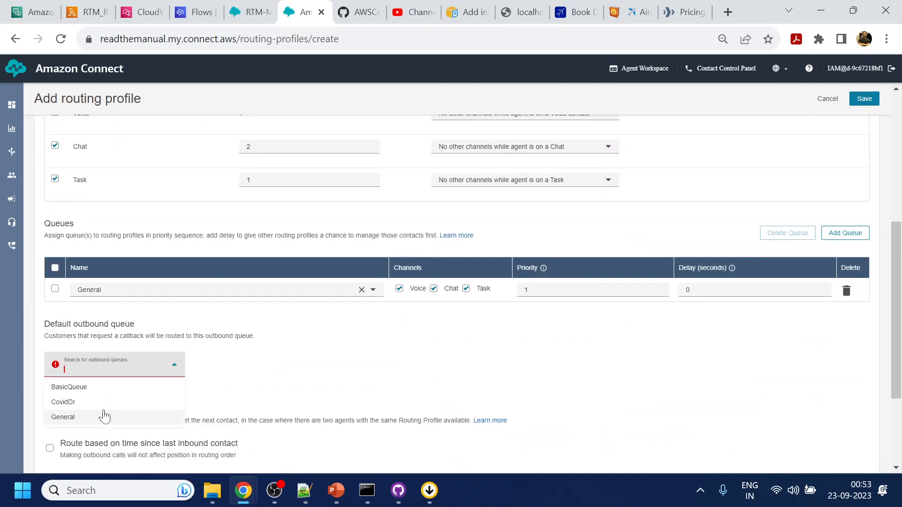
click(81, 420)
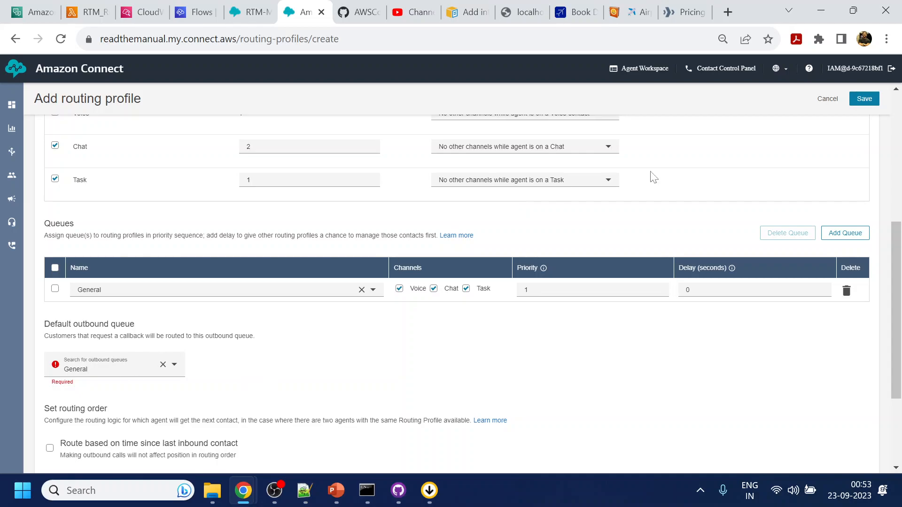
click(864, 99)
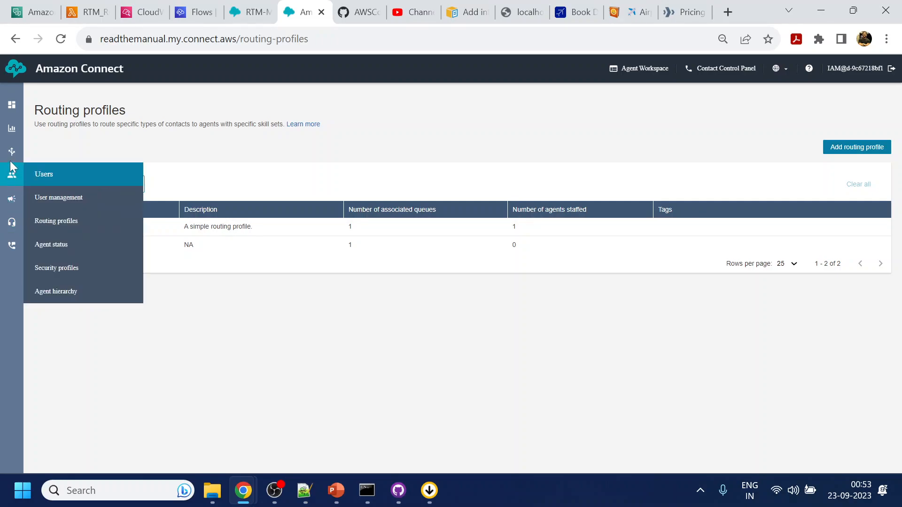
Review GeneralRoutingProfile from the routing profiles list without changing it.
mouse_move(10, 158)
click(56, 225)
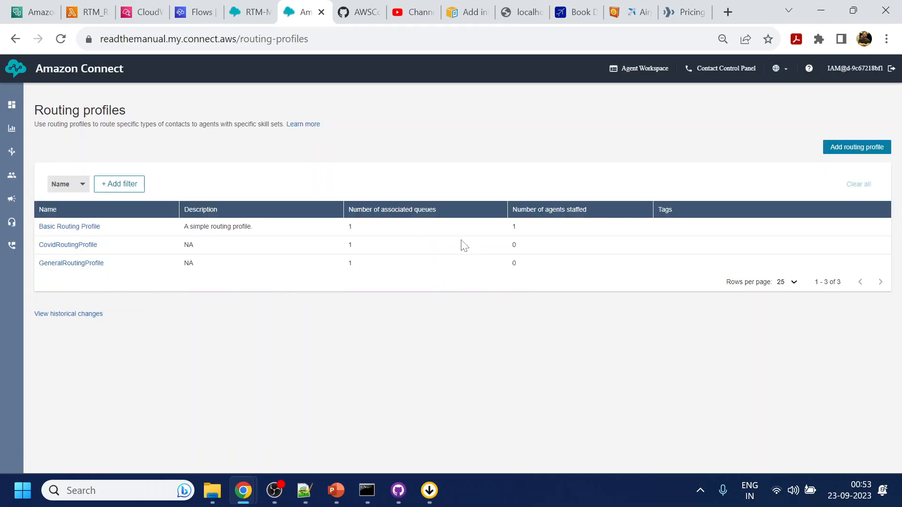
click(78, 263)
scroll(443, 277, down, 5)
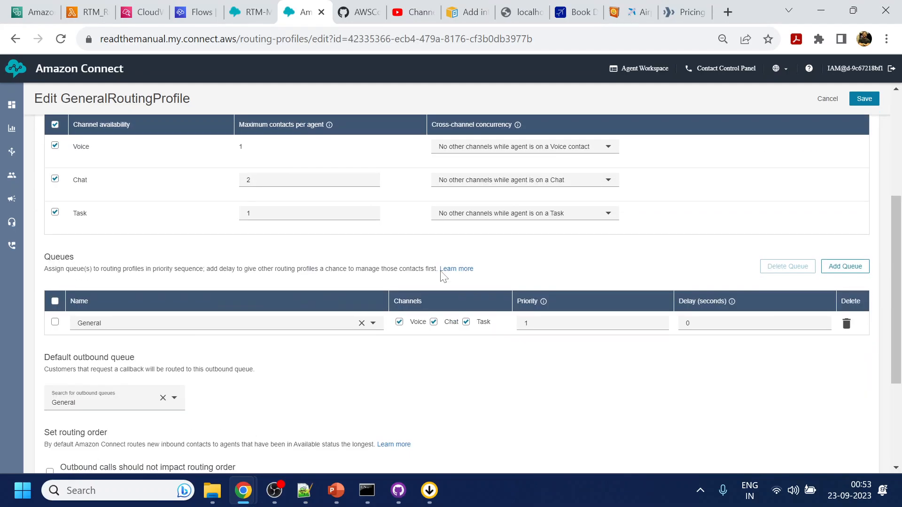
scroll(441, 277, down, 4)
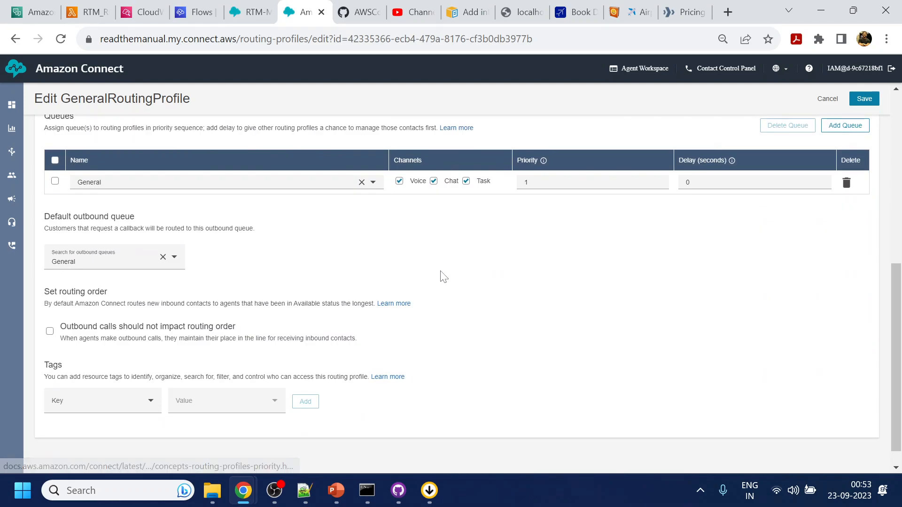
scroll(770, 322, up, 10)
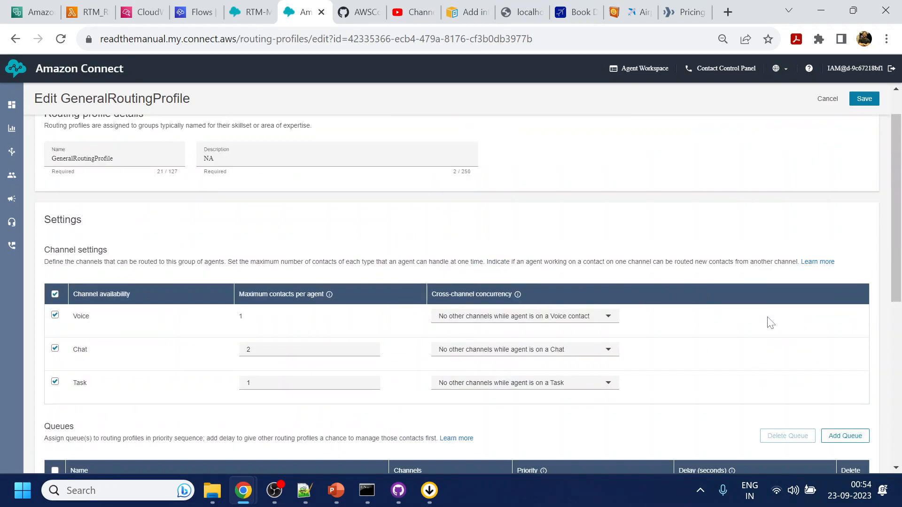
click(822, 118)
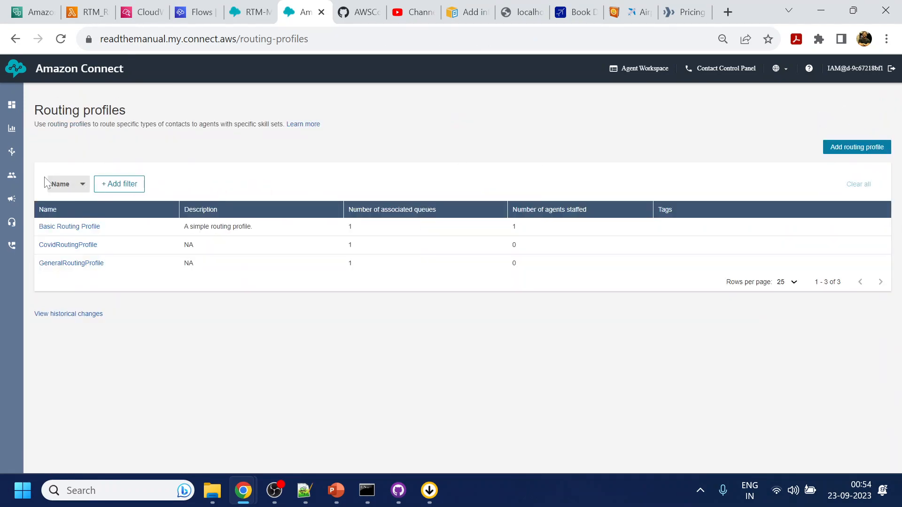
mouse_move(16, 152)
mouse_move(12, 184)
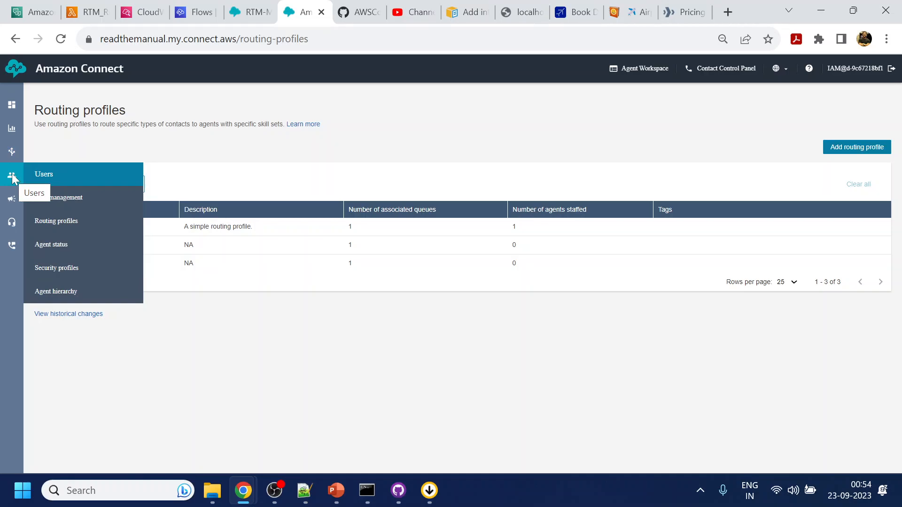
Assign GeneralRoutingProfile to the agent user in User management.
click(62, 199)
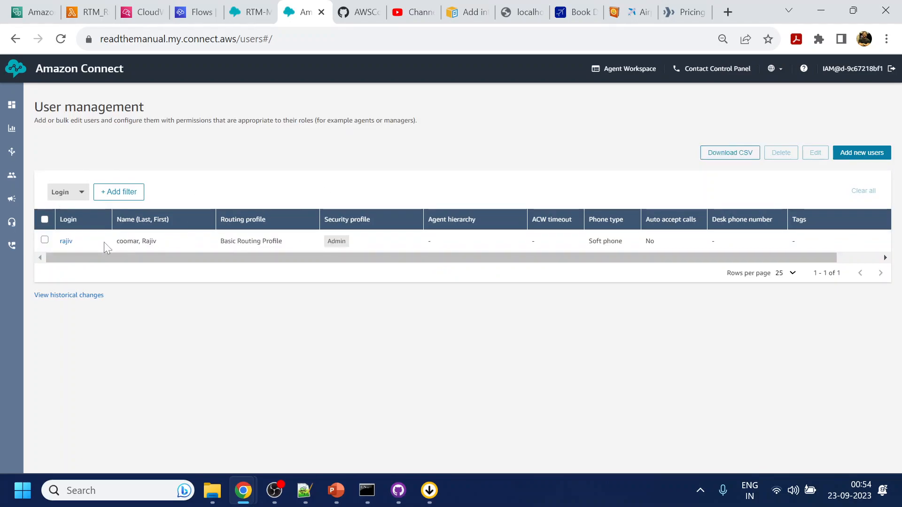
click(68, 243)
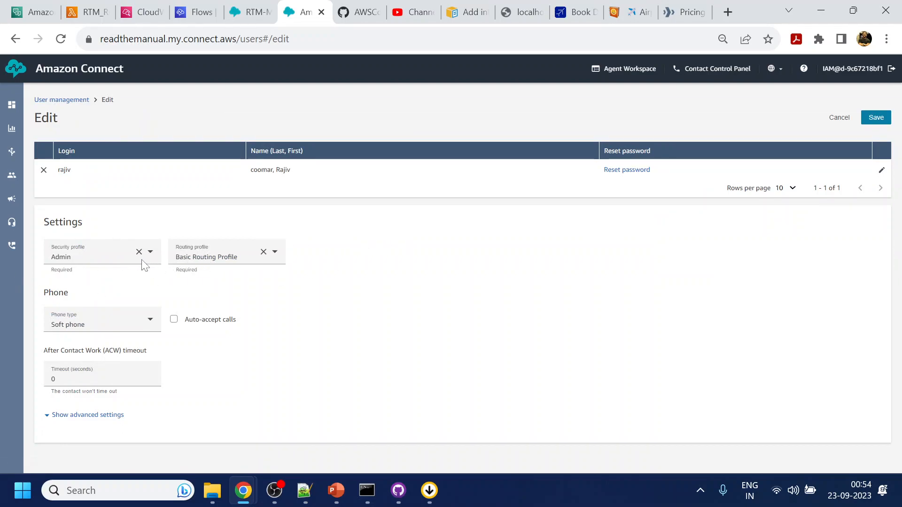
click(263, 253)
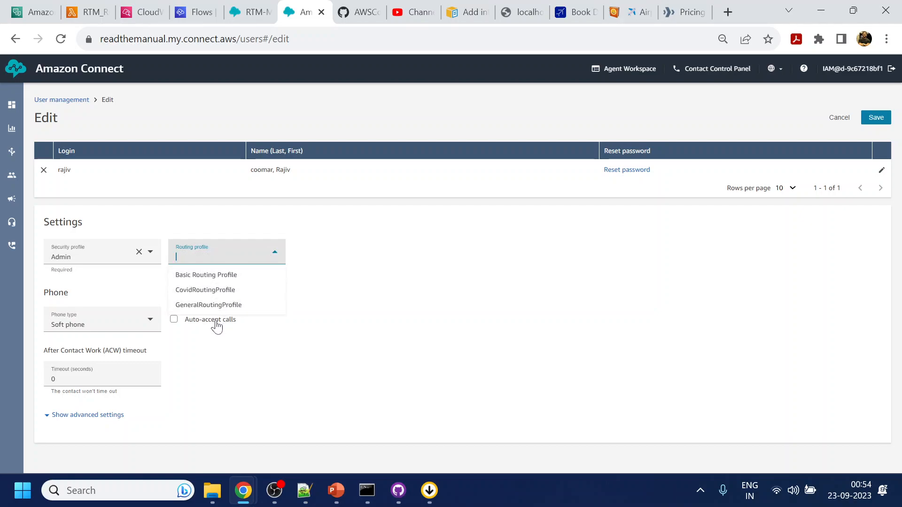
click(213, 307)
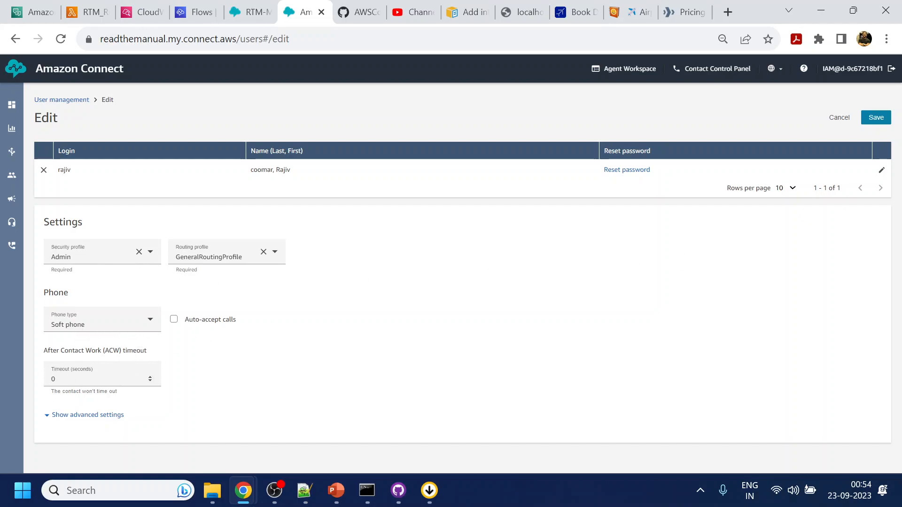
Show the user's advanced settings, save the user, and go to Security profiles.
click(104, 416)
scroll(312, 348, down, 3)
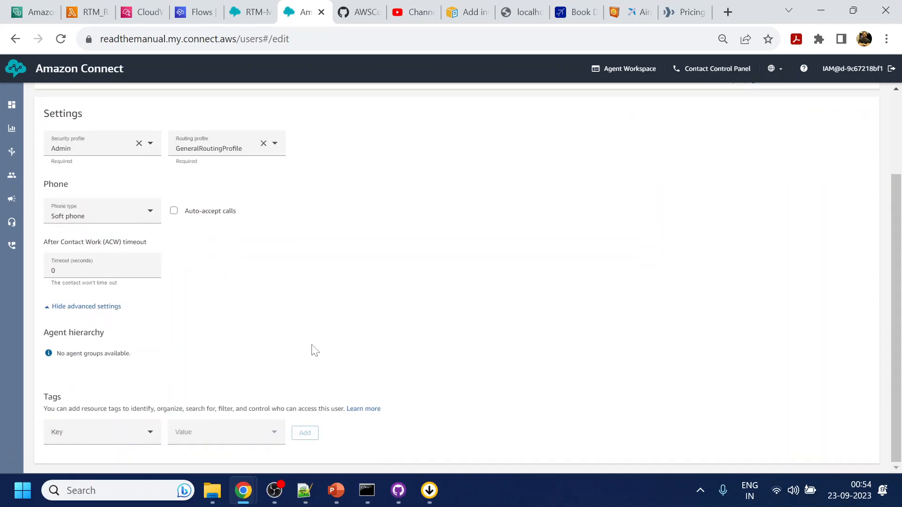
scroll(622, 338, up, 3)
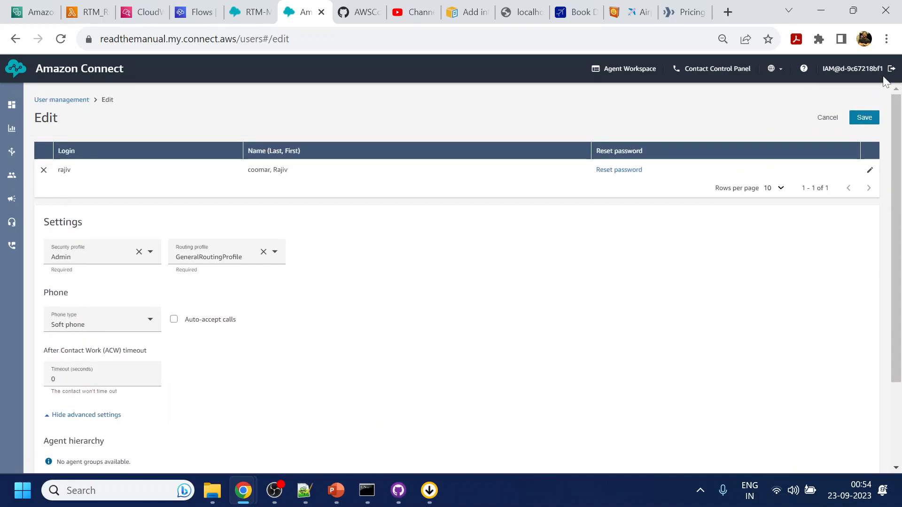
click(864, 117)
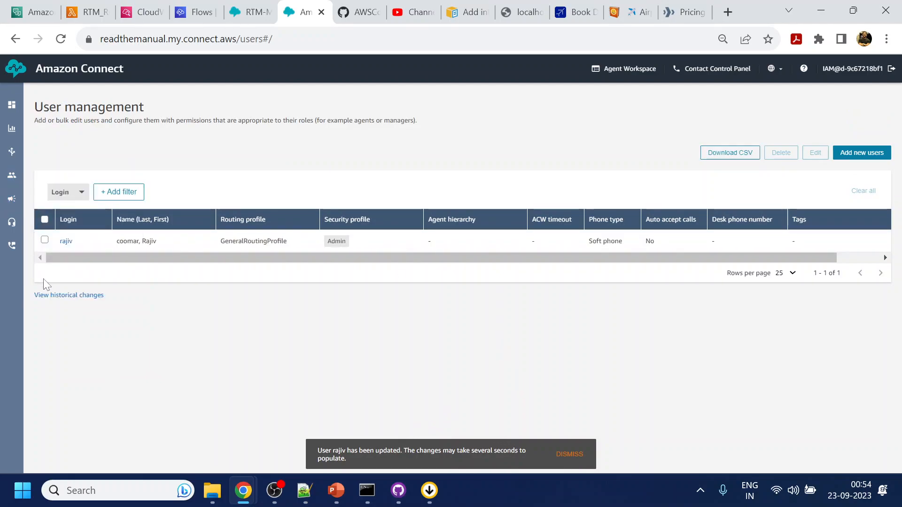
mouse_move(10, 183)
click(57, 270)
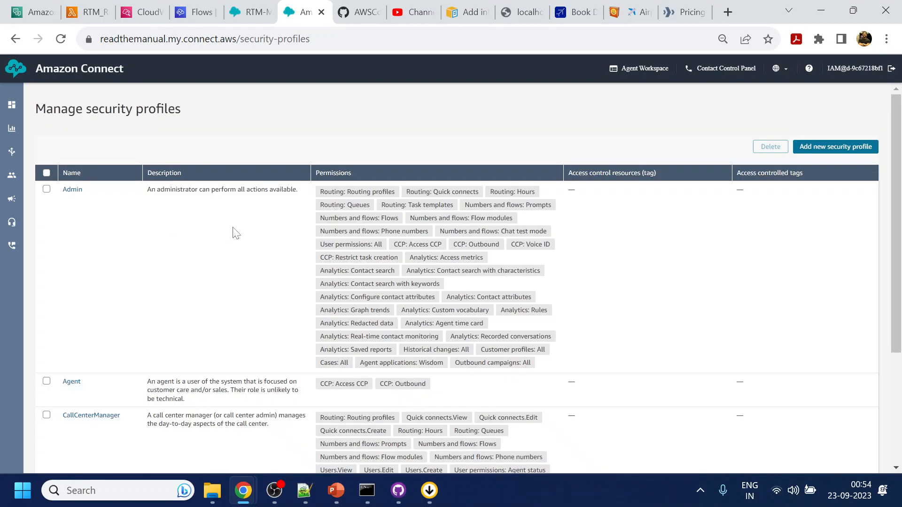
Open the Admin profile and expand Routing, Outbound campaigns, Cases, Agent Applications, Customer Profiles and Historical changes permissions.
scroll(221, 281, down, 3)
scroll(232, 322, up, 3)
click(75, 190)
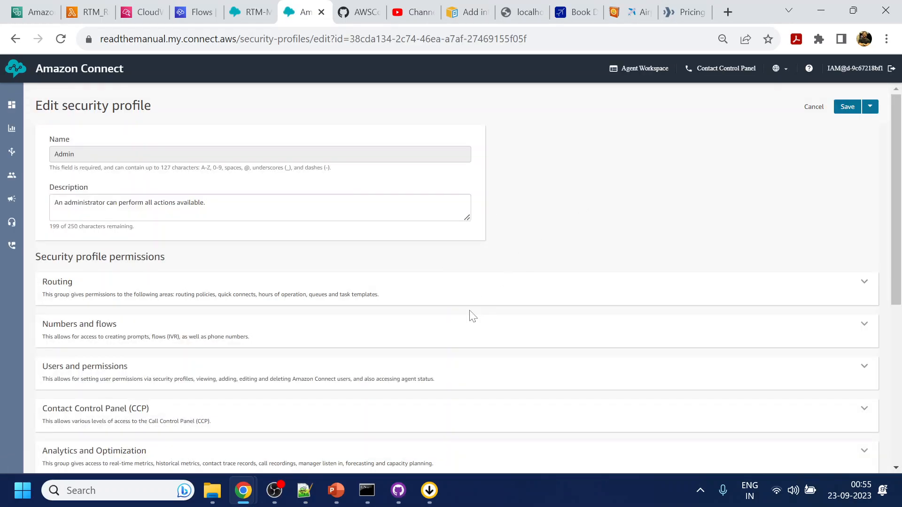
click(476, 293)
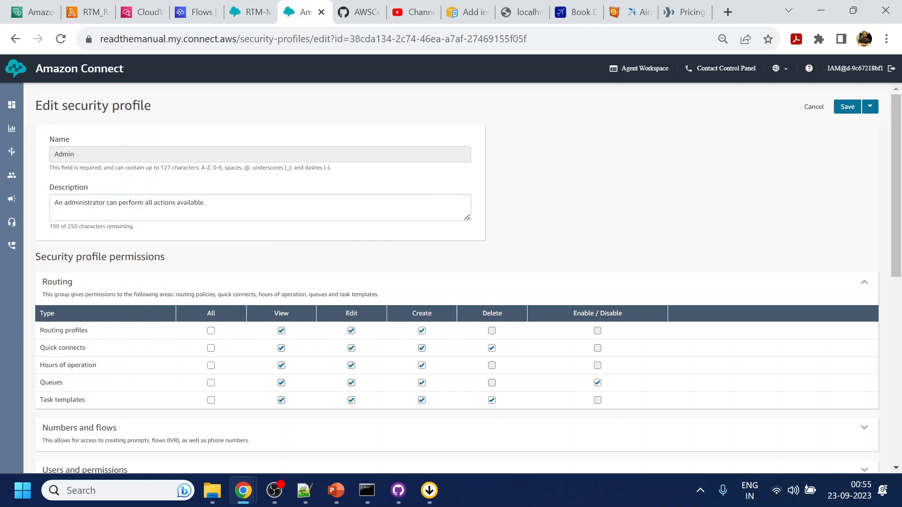
scroll(127, 374, down, 5)
scroll(457, 294, down, 3)
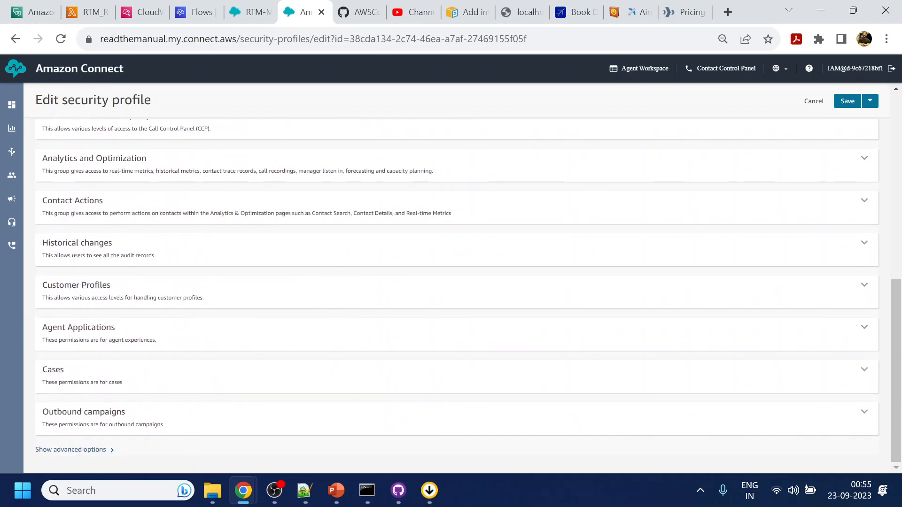
click(106, 416)
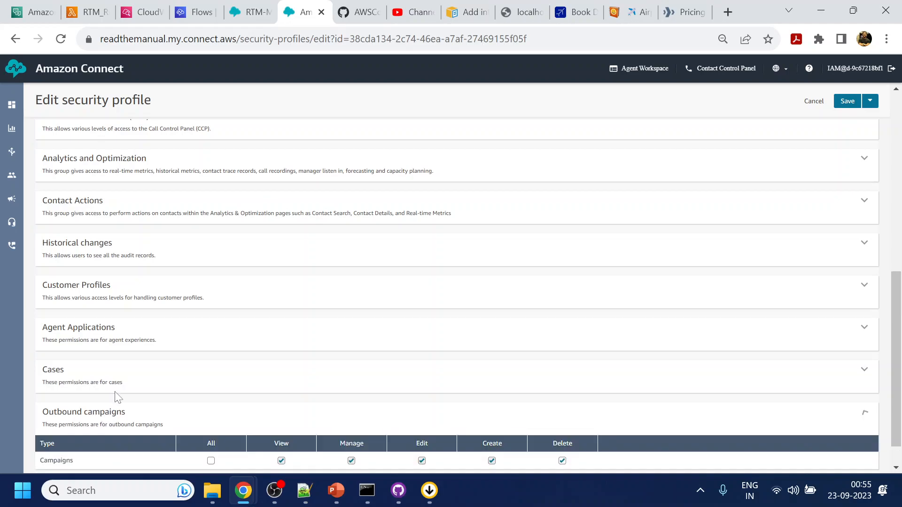
scroll(123, 389, down, 1)
click(104, 341)
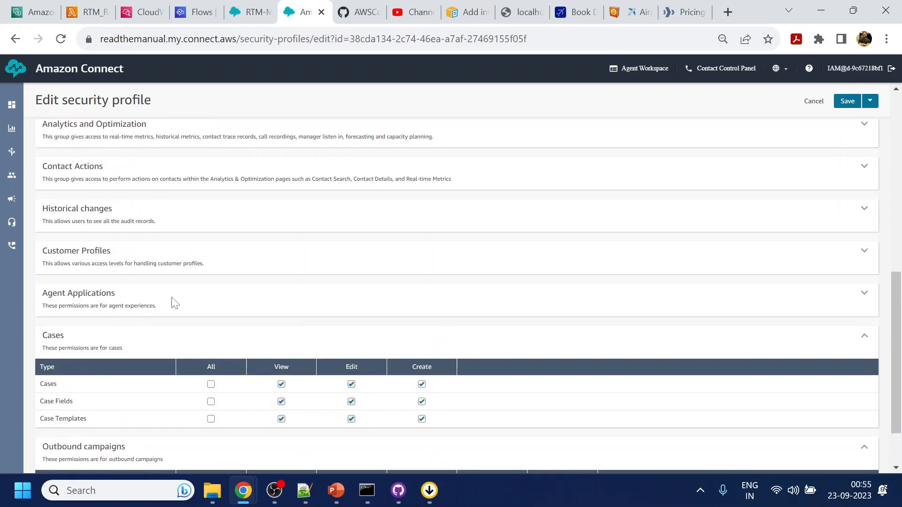
click(170, 303)
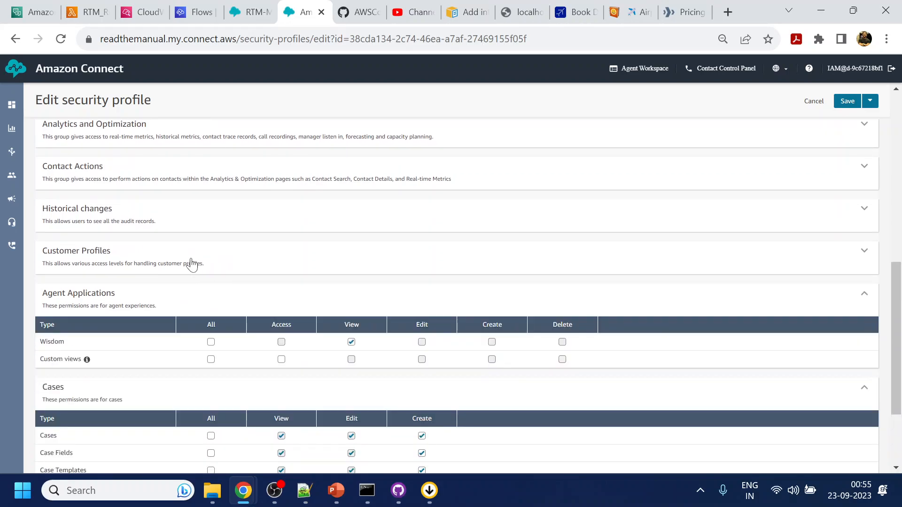
click(162, 262)
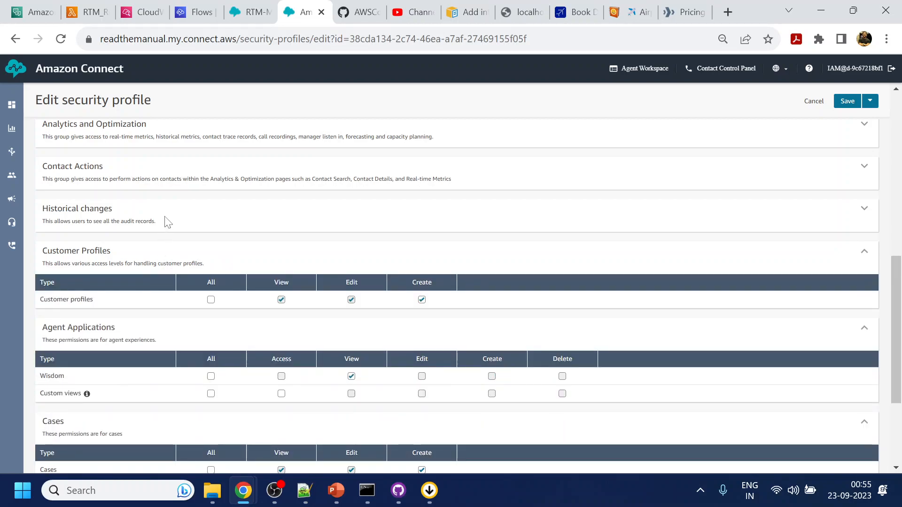
click(109, 209)
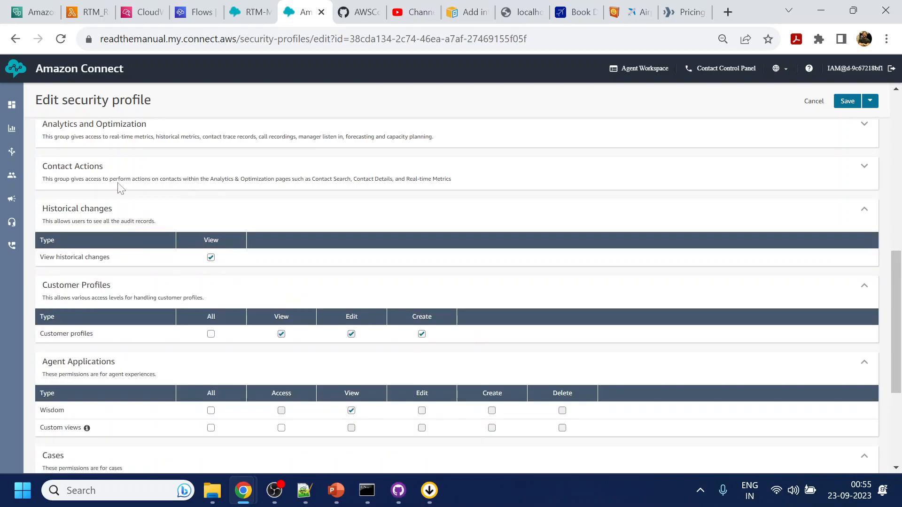
Expand Contact Actions, Analytics, Contact Control Panel, Users and Numbers permissions, then cancel out.
scroll(120, 188, up, 1)
click(115, 241)
click(117, 196)
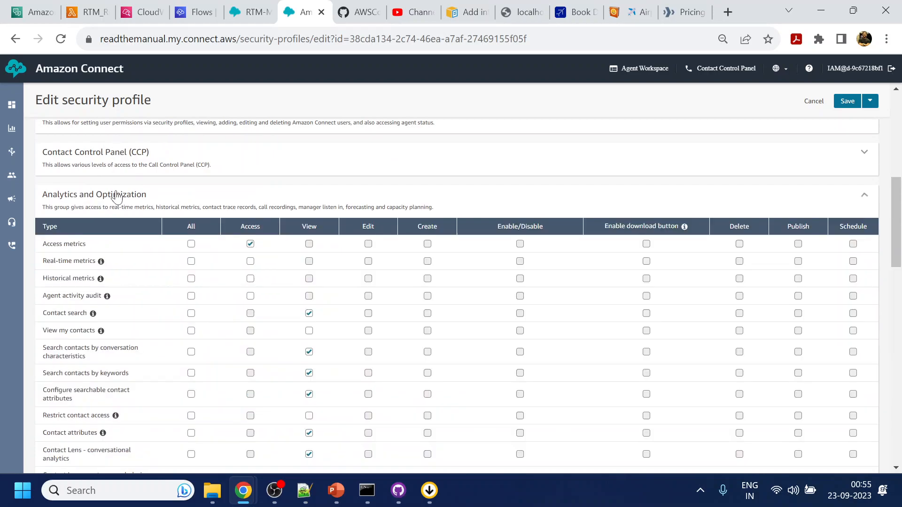
scroll(123, 199, up, 2)
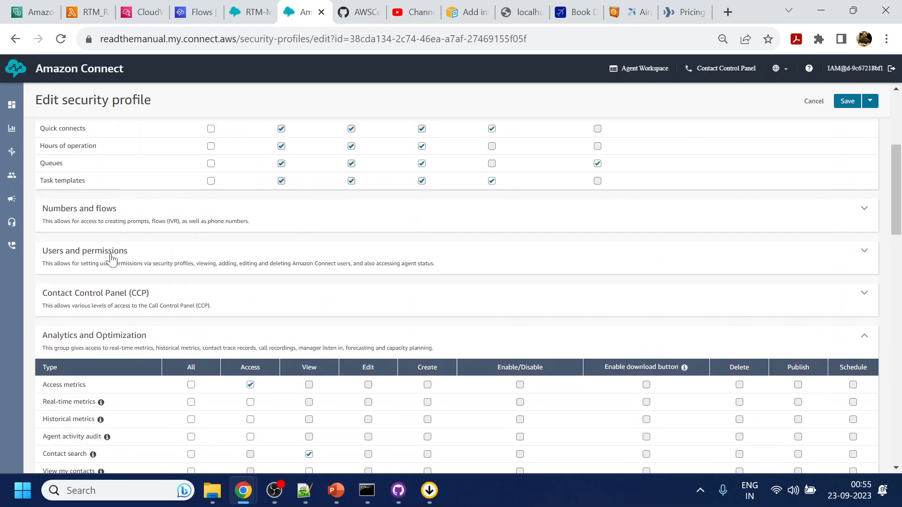
click(93, 301)
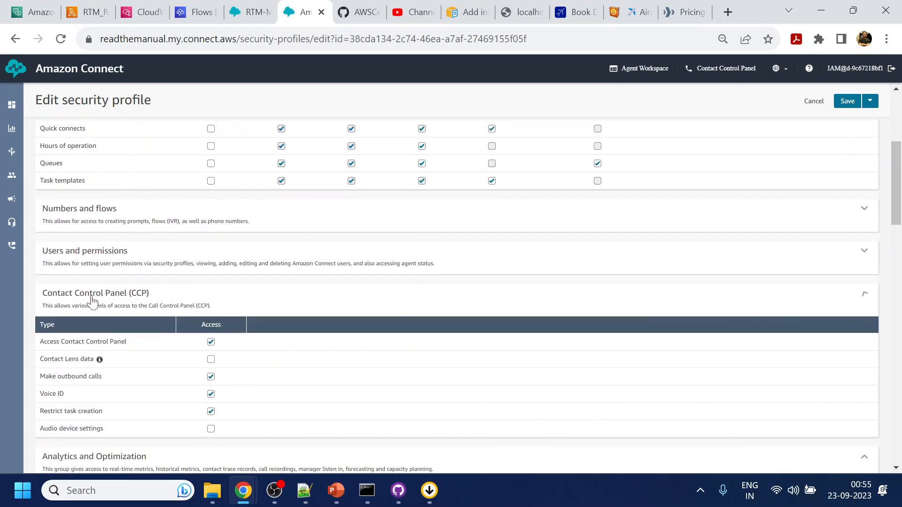
click(105, 259)
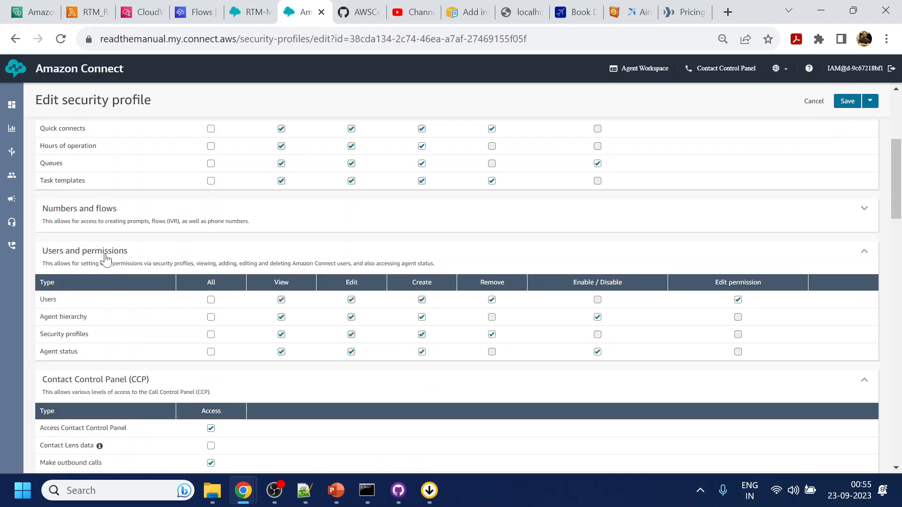
click(94, 210)
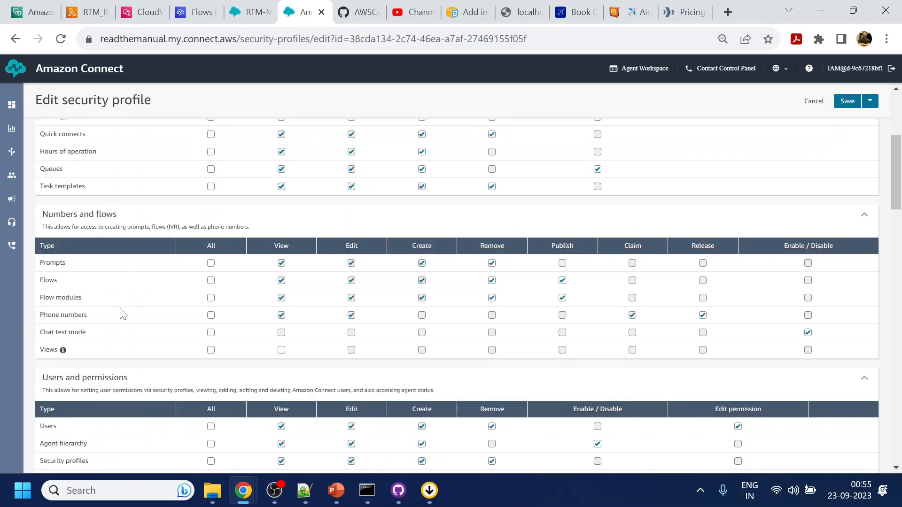
scroll(123, 314, up, 5)
click(812, 107)
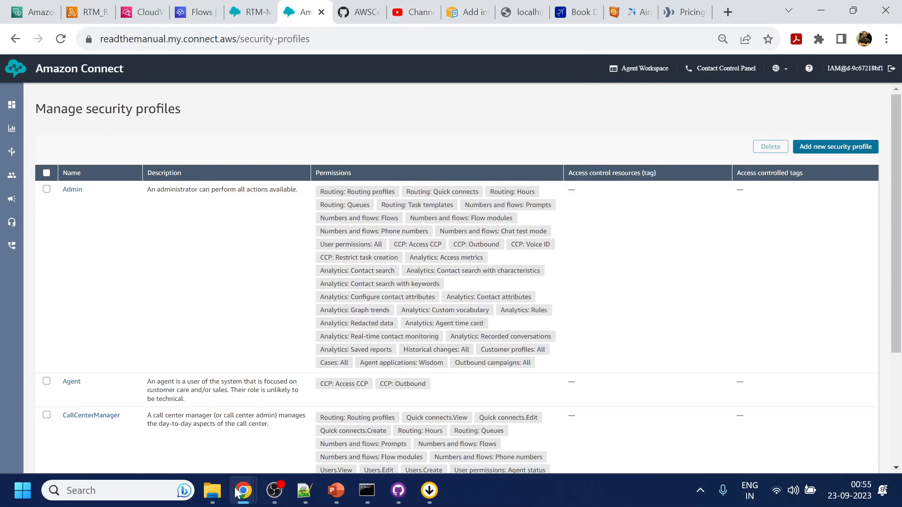
mouse_move(265, 493)
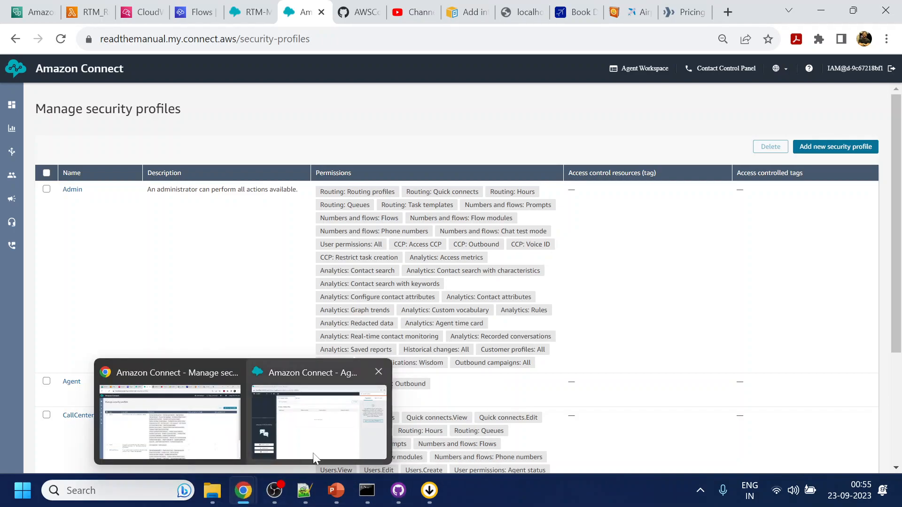
Open the customer chat widget on the localhost:3000/test page.
mouse_move(313, 454)
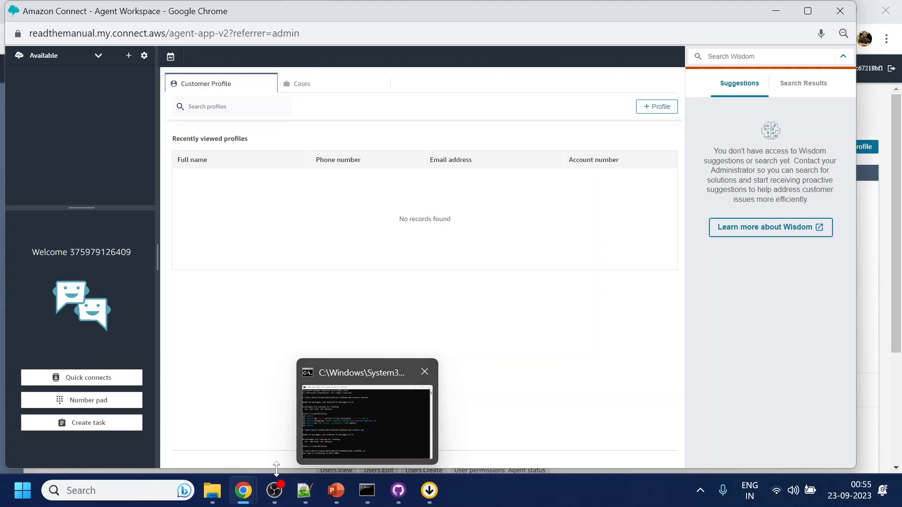
click(197, 441)
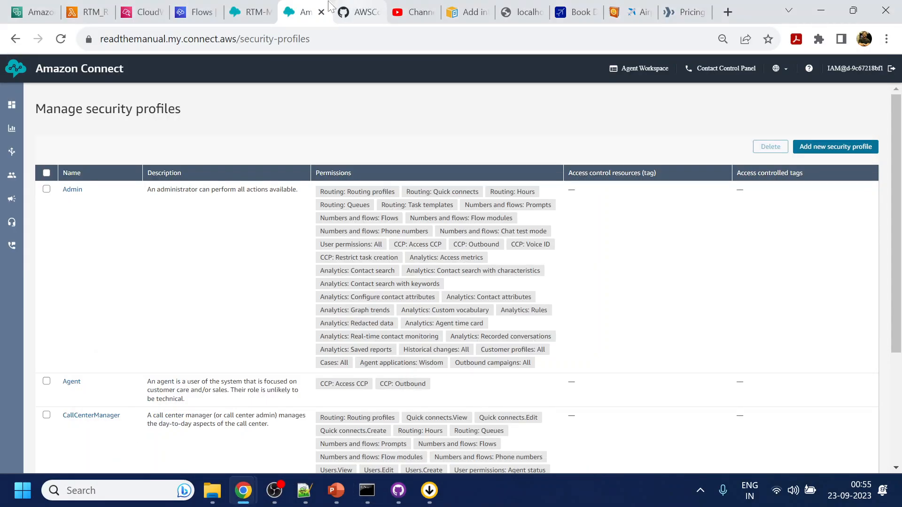
click(249, 12)
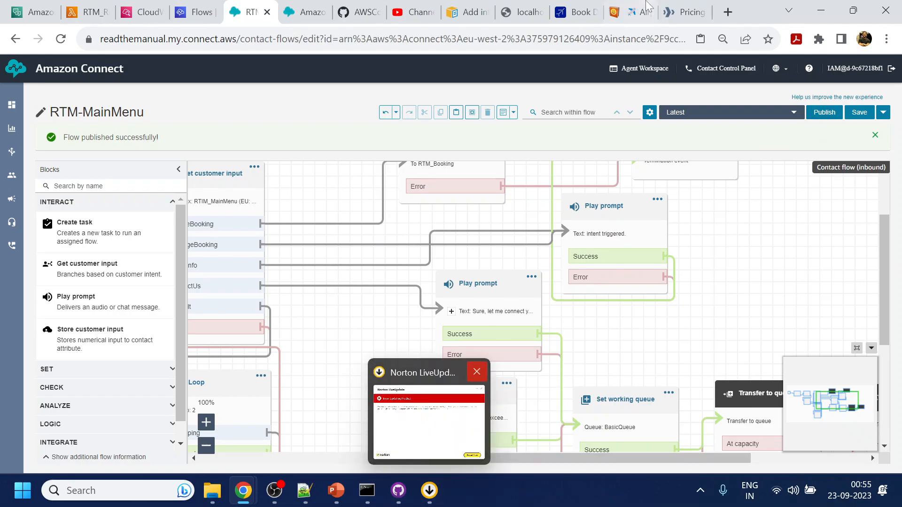
click(521, 12)
click(878, 451)
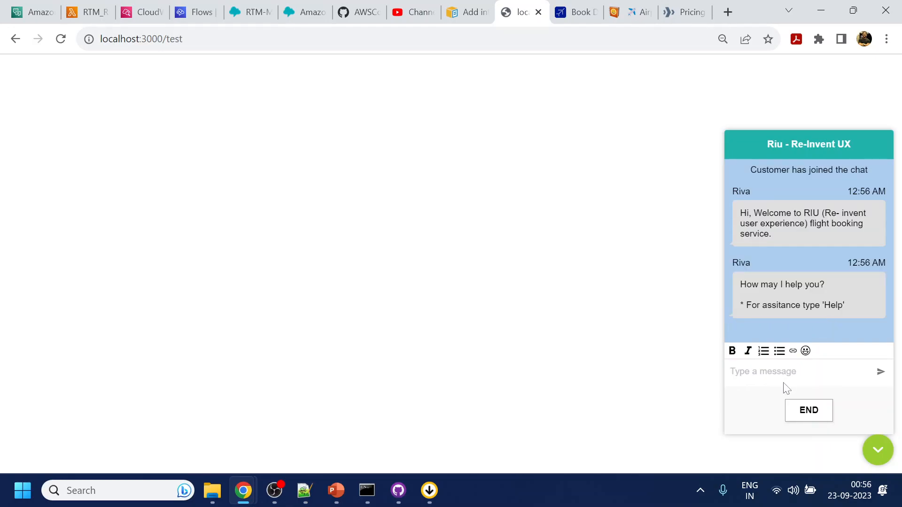
Send 'help' to the bot and choose Contact Us to reach an agent.
text(help)
key(Return)
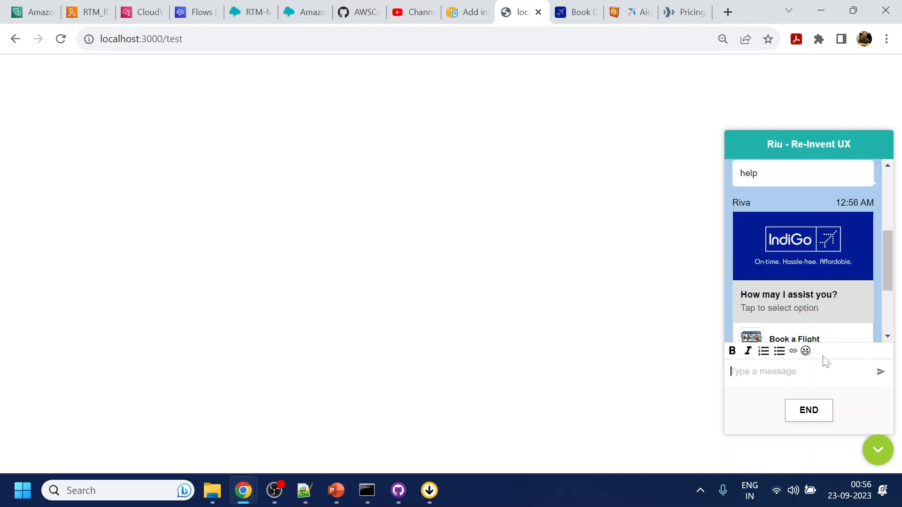
scroll(823, 284, down, 3)
click(811, 325)
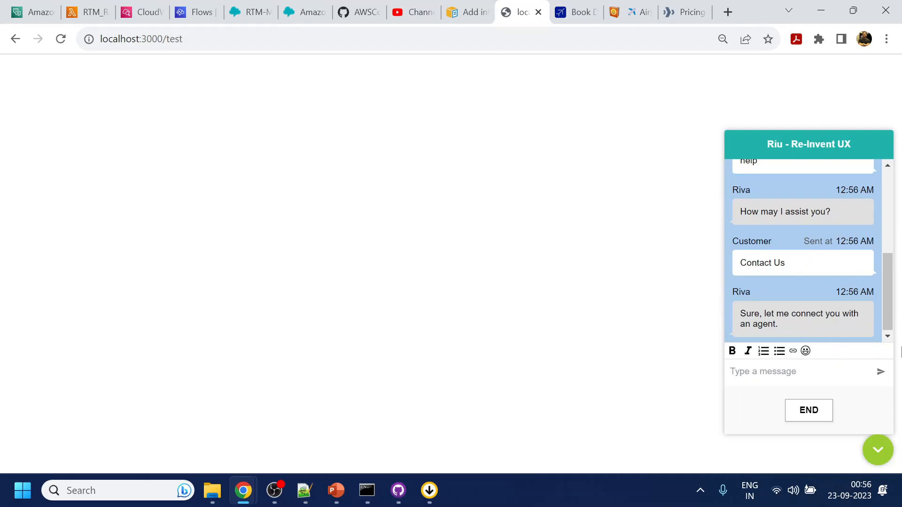
mouse_move(246, 493)
click(329, 440)
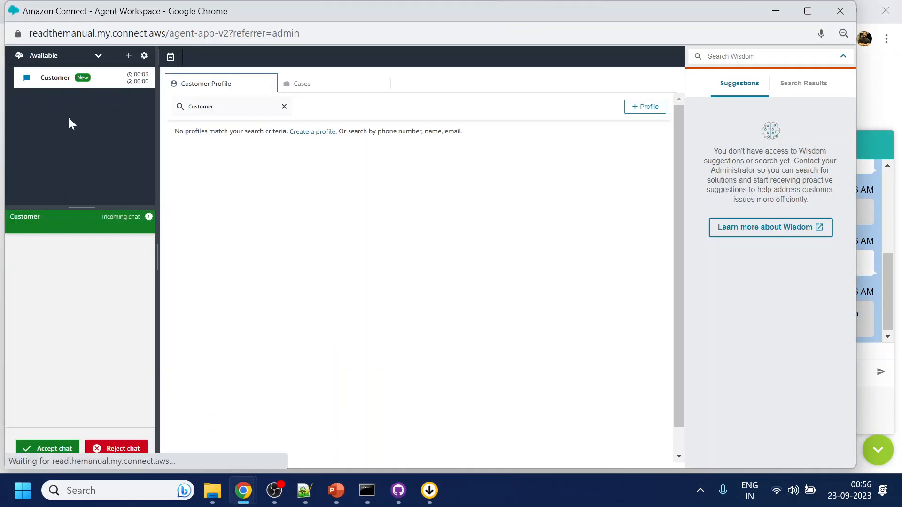
Accept the customer chat in Agent Workspace, end it, and close the contact.
click(60, 450)
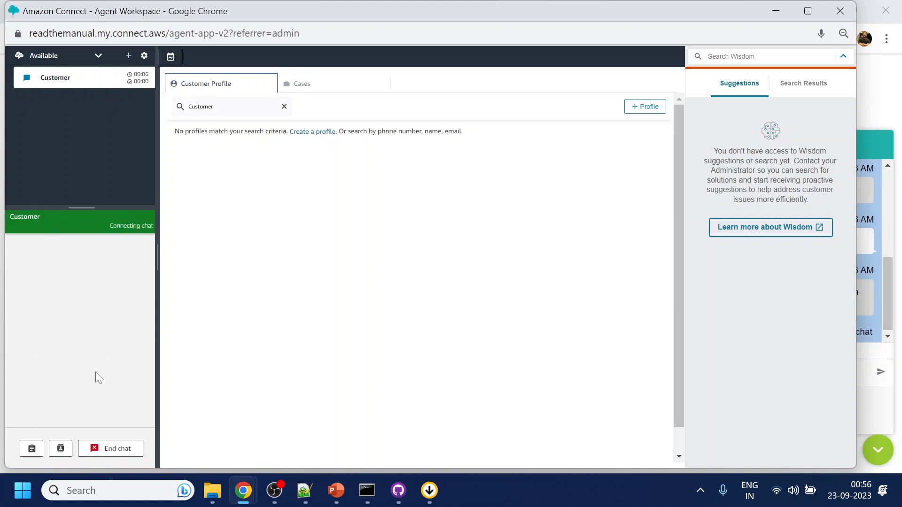
click(102, 450)
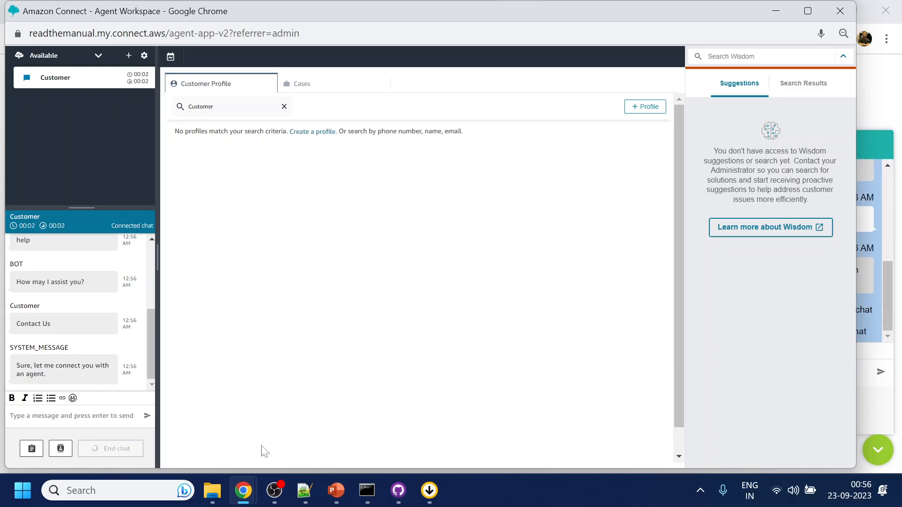
click(66, 450)
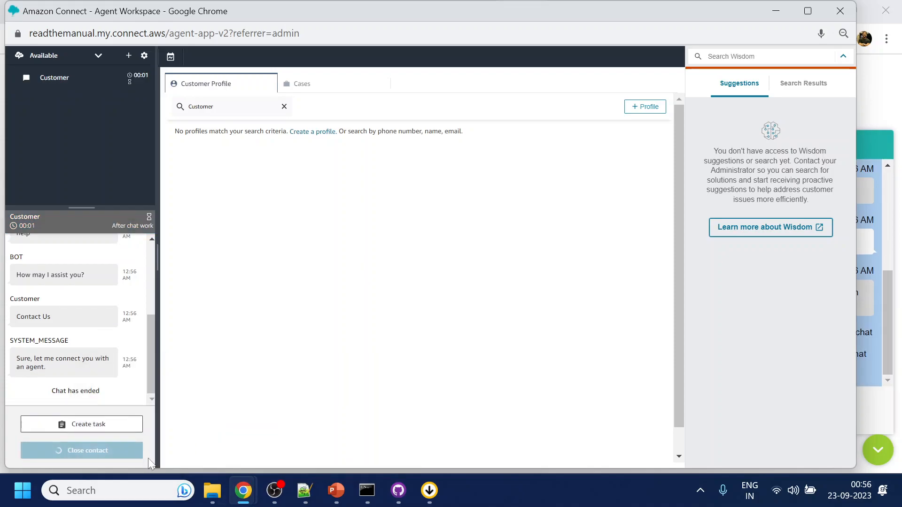
click(210, 457)
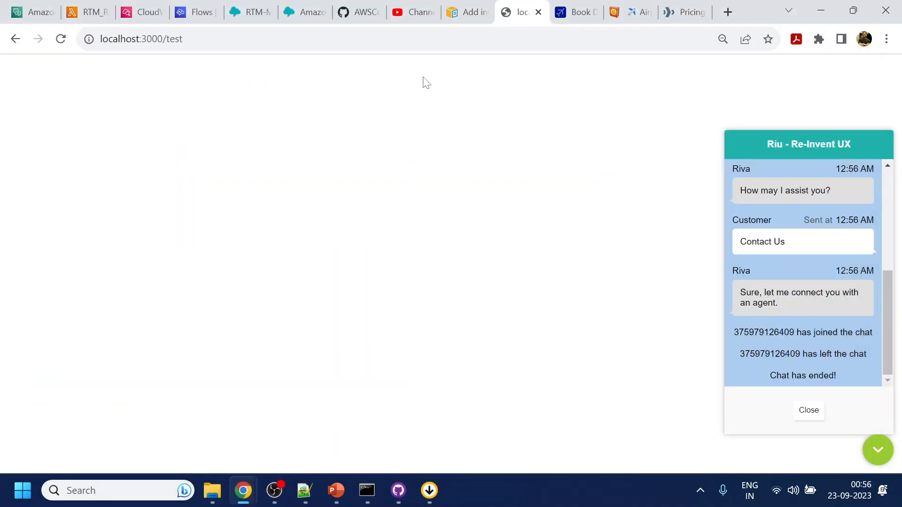
click(319, 9)
Switch the Set working queue block to the General queue and republish RTM-MainMenu.
click(234, 5)
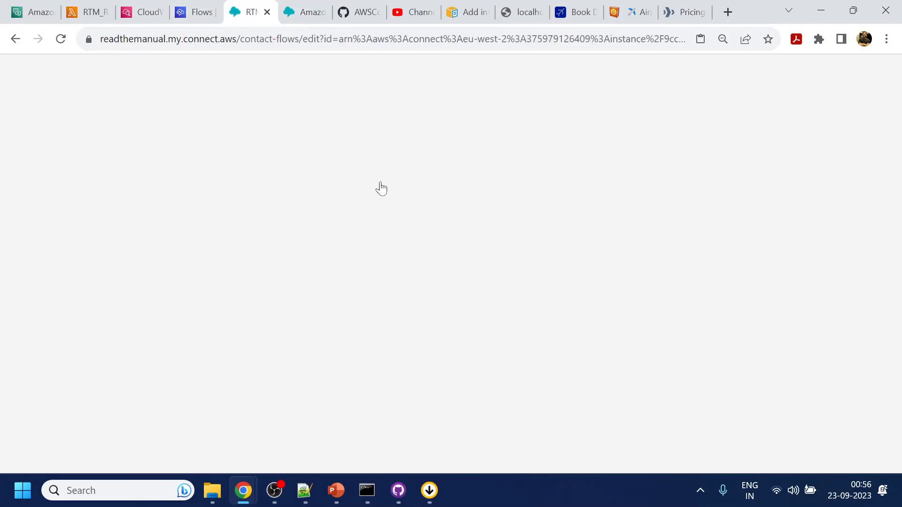
drag(646, 357, 579, 294)
click(549, 347)
click(816, 345)
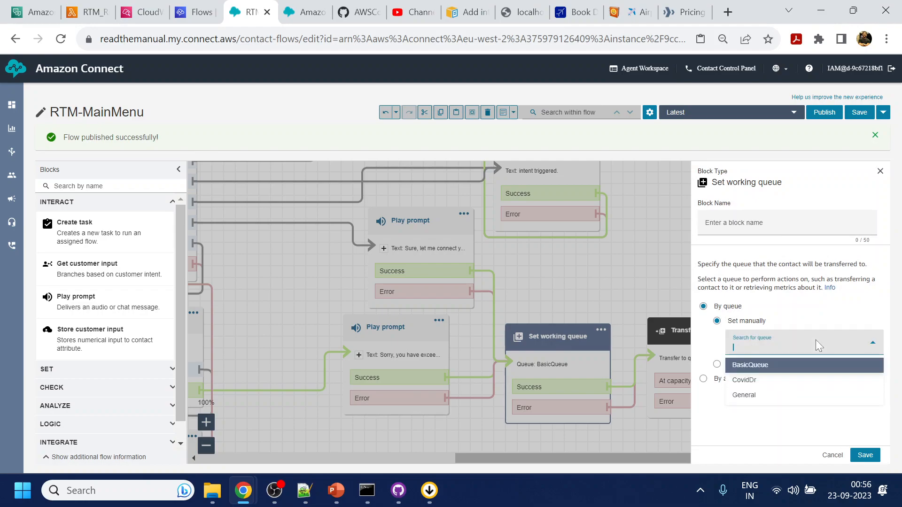
click(794, 401)
click(864, 455)
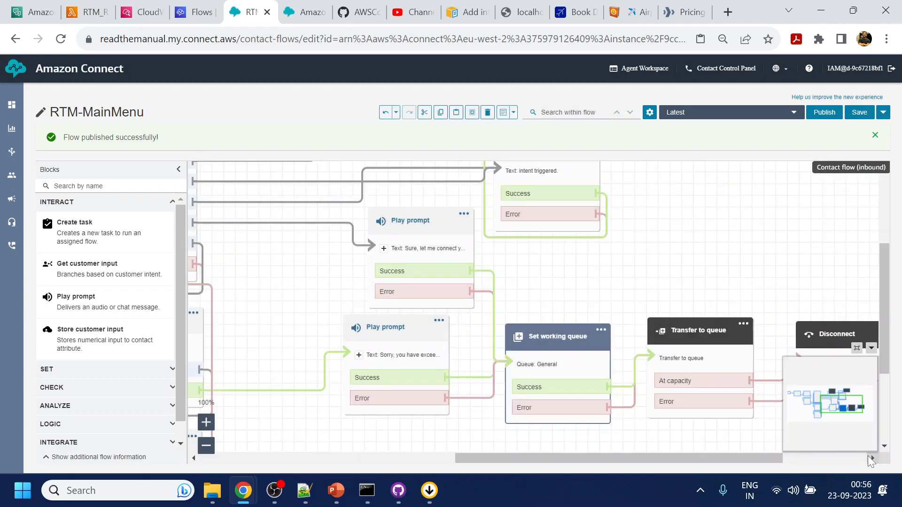
click(824, 113)
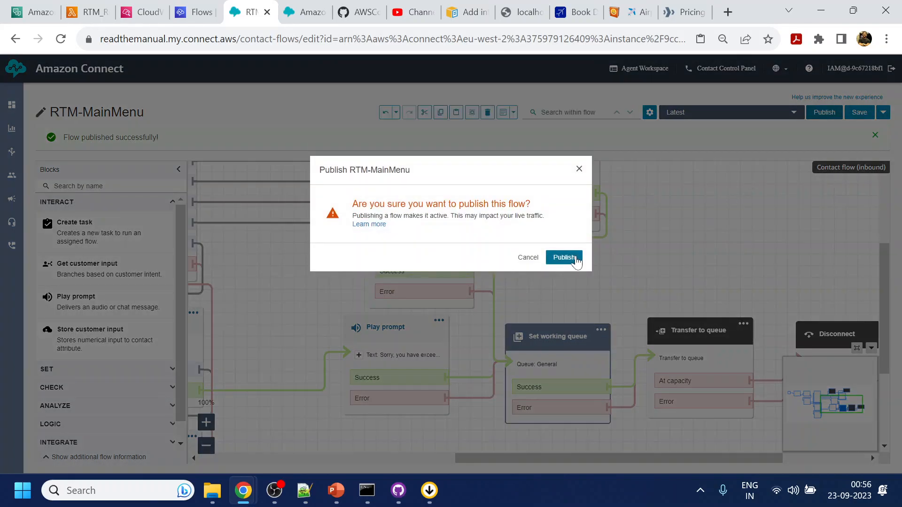
click(574, 256)
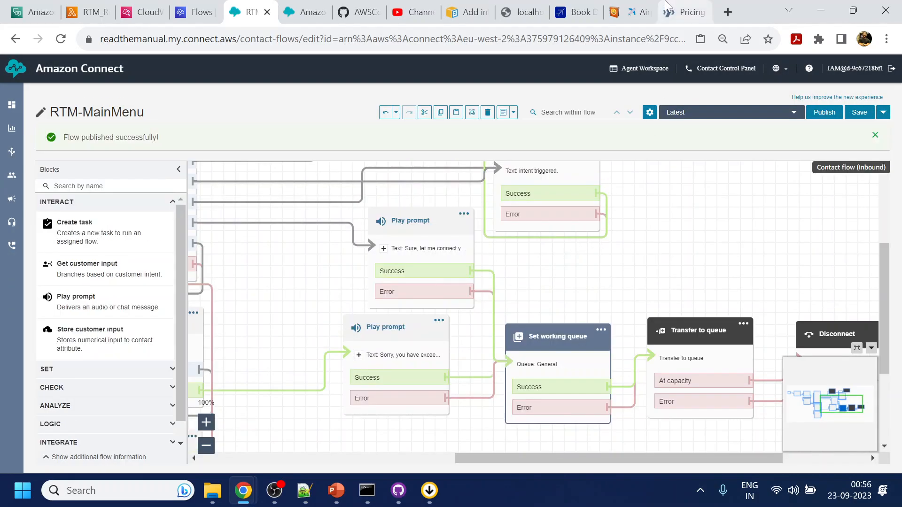
Close the ended test chat, start a new one, and close the Agent Workspace window.
click(519, 12)
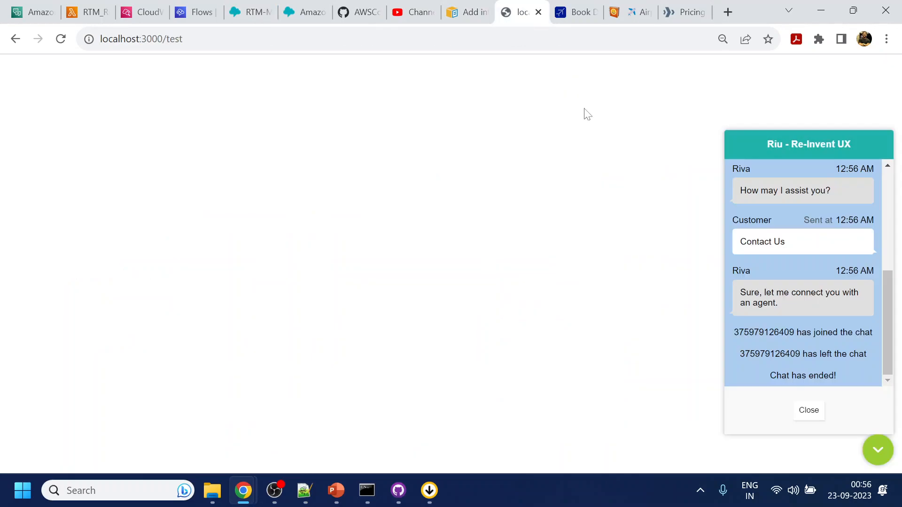
click(816, 412)
click(867, 446)
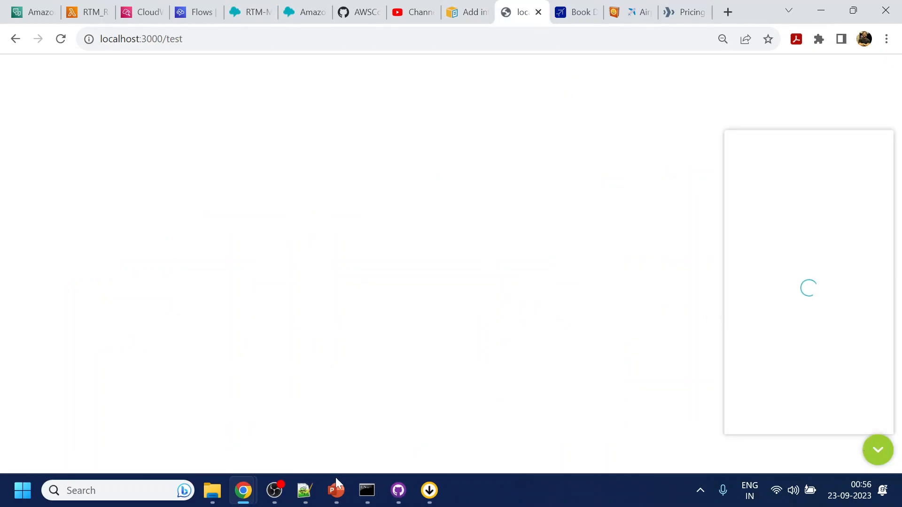
mouse_move(243, 490)
click(316, 456)
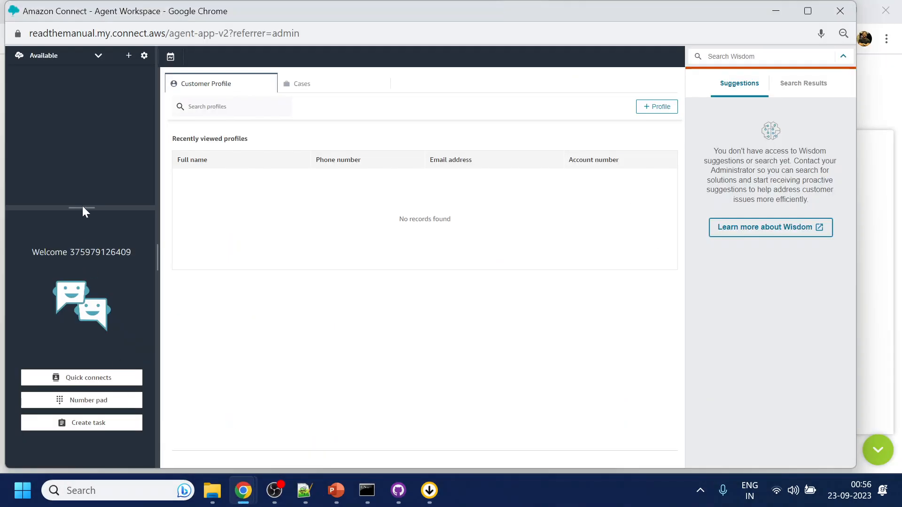
click(862, 358)
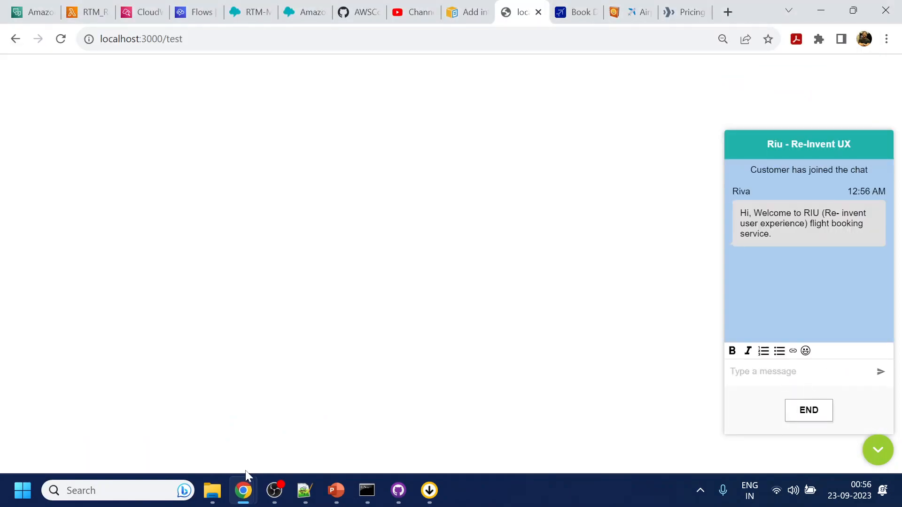
mouse_move(243, 491)
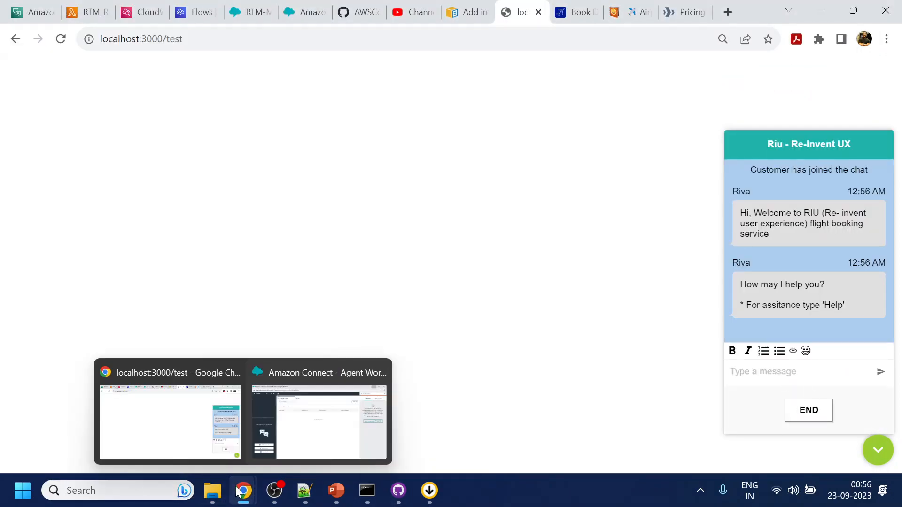
click(288, 430)
click(845, 11)
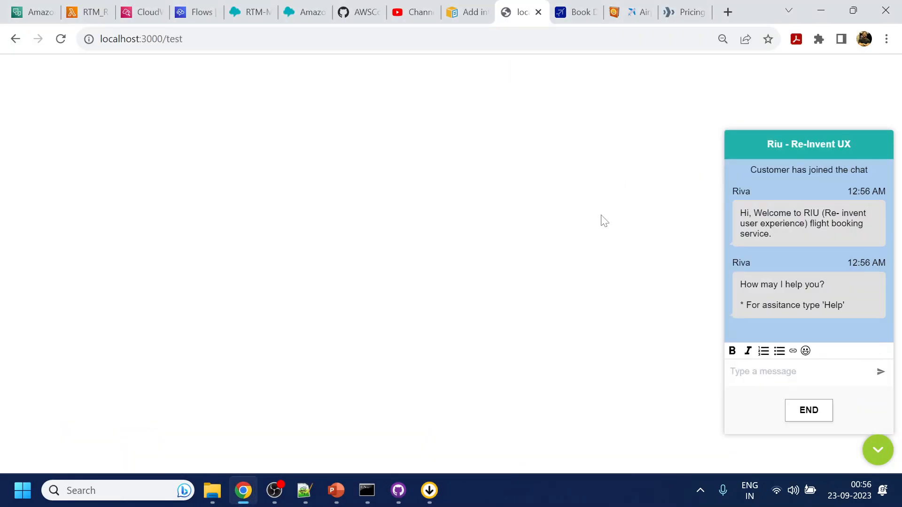
Send 'help' to the bot, choose Contact Us, and bring up the Flow.txt notes.
text(help)
key(Return)
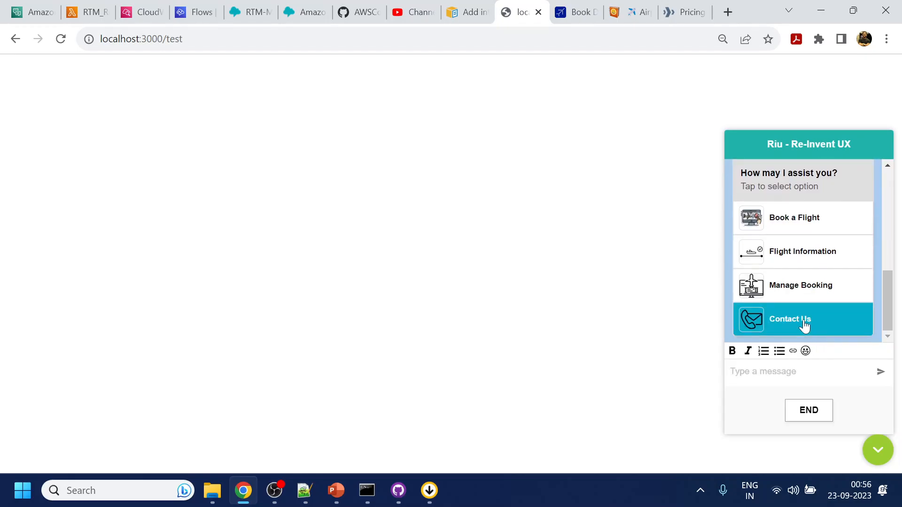
click(804, 325)
click(249, 476)
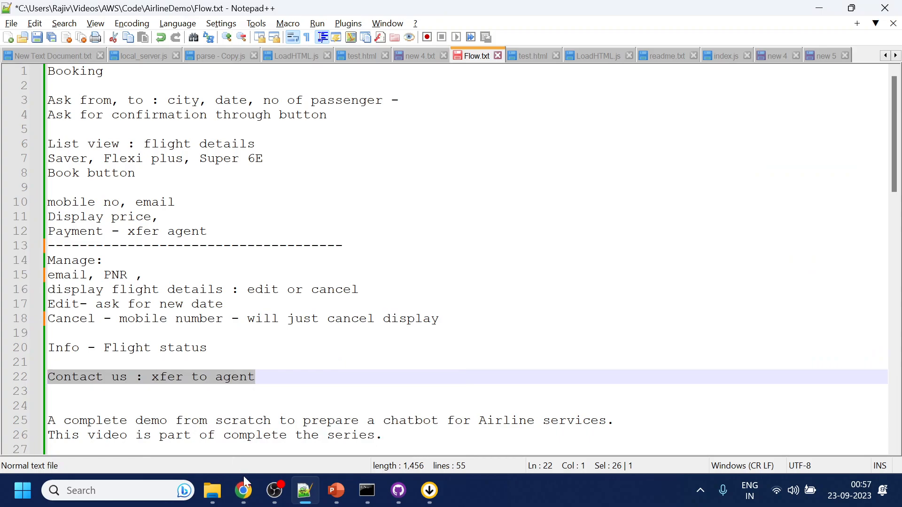
Return to the Amazon Connect console and launch the Agent Workspace in a new window.
click(244, 474)
click(306, 5)
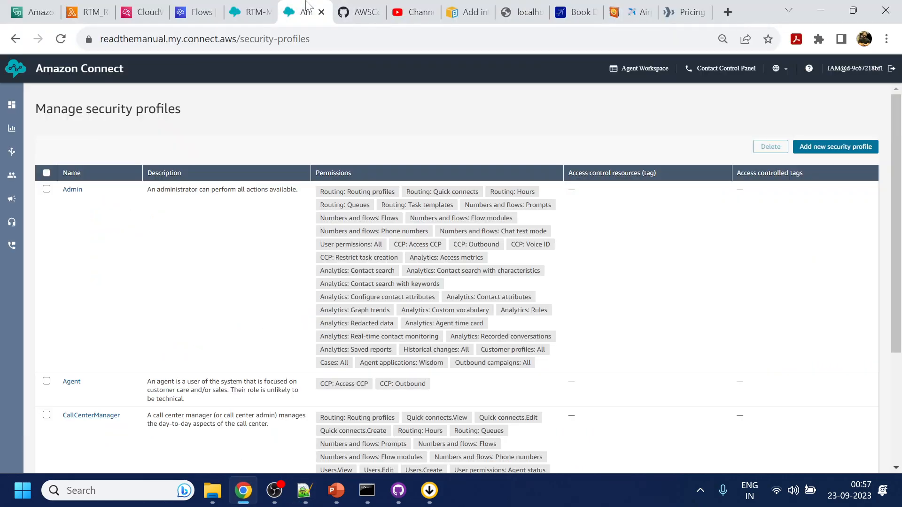
click(647, 69)
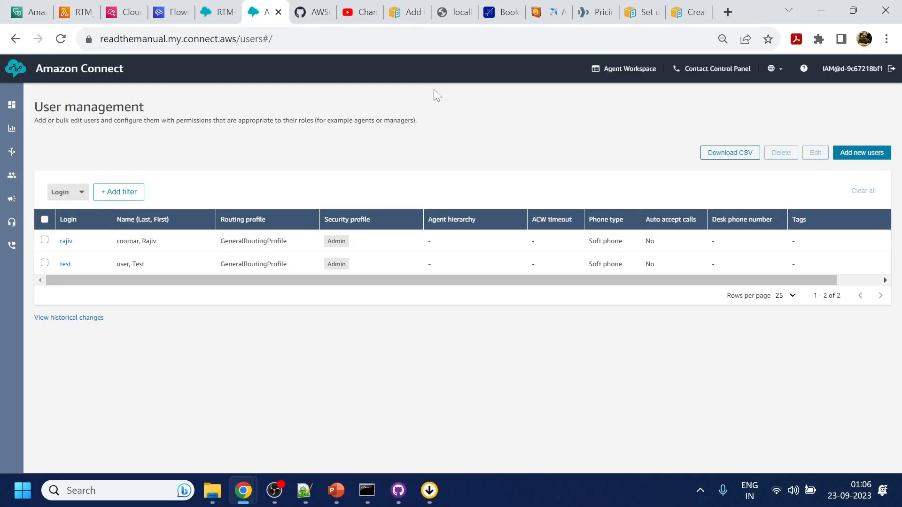
Copy the Agent Workspace address and set the admin agent's status to Offline.
mouse_move(243, 491)
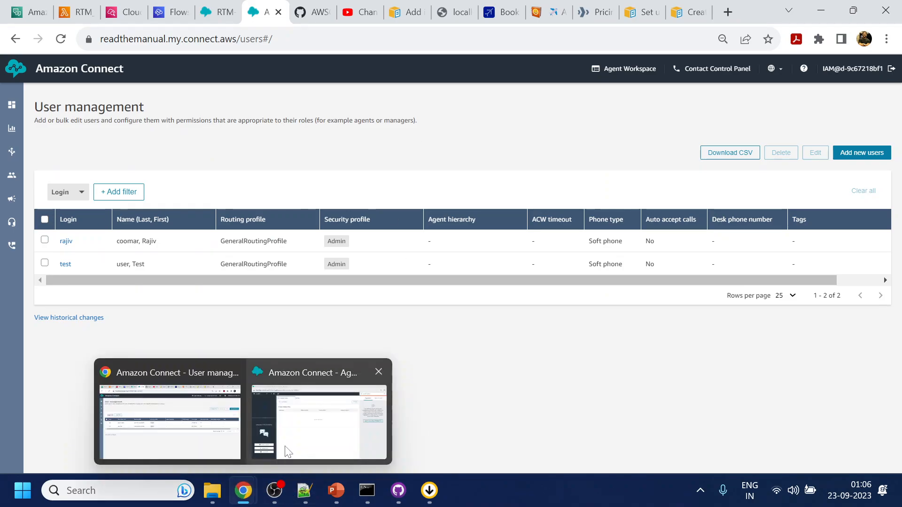
click(288, 451)
click(230, 34)
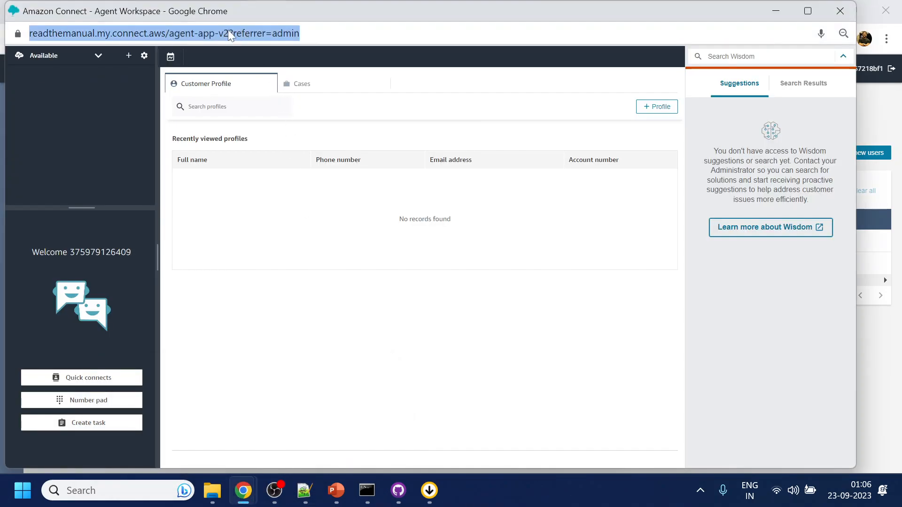
click(237, 52)
drag(261, 33, 29, 33)
key(ctrl+c)
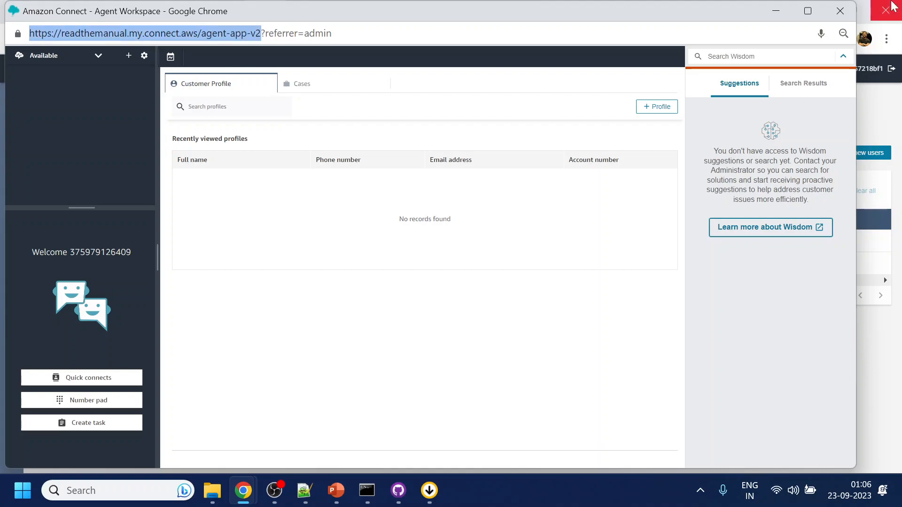
click(72, 56)
click(70, 81)
Close the Agent Workspace and load the copied address in an incognito window.
click(839, 14)
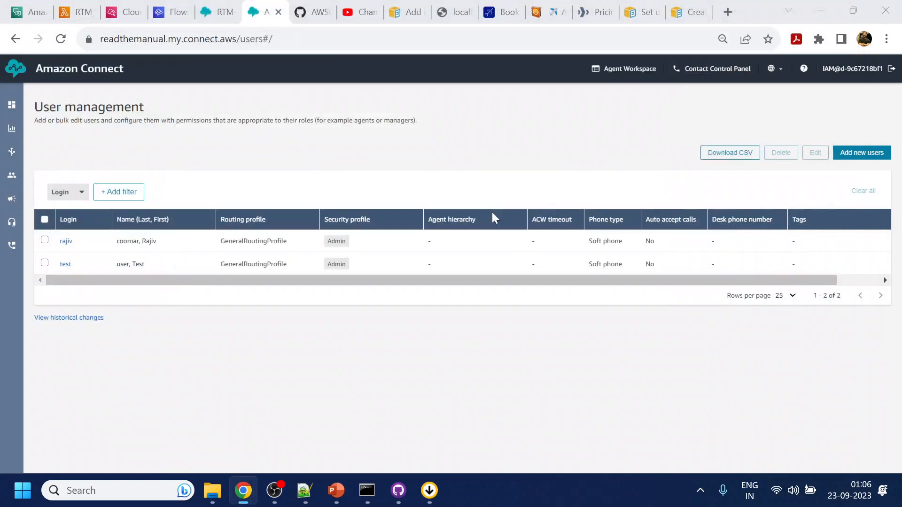
key(ctrl+v)
key(Return)
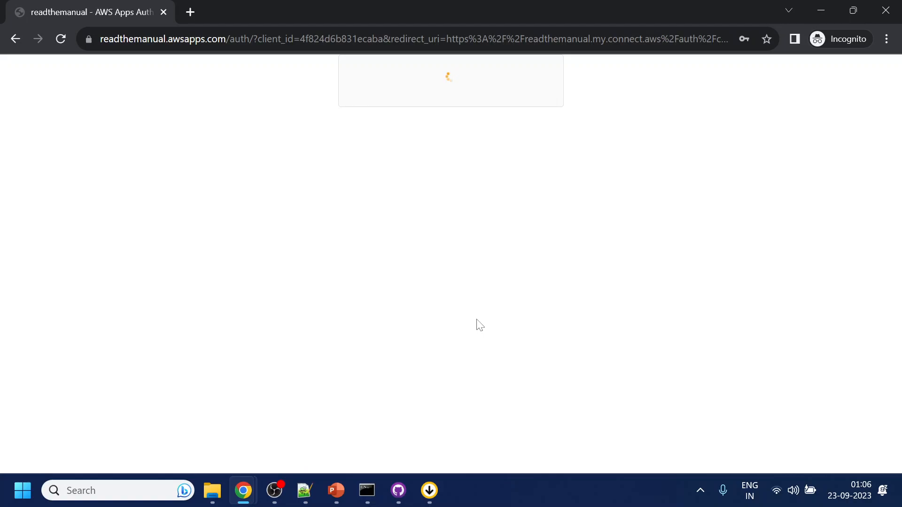
Sign in on the incognito login page with the second agent's username and password.
click(445, 299)
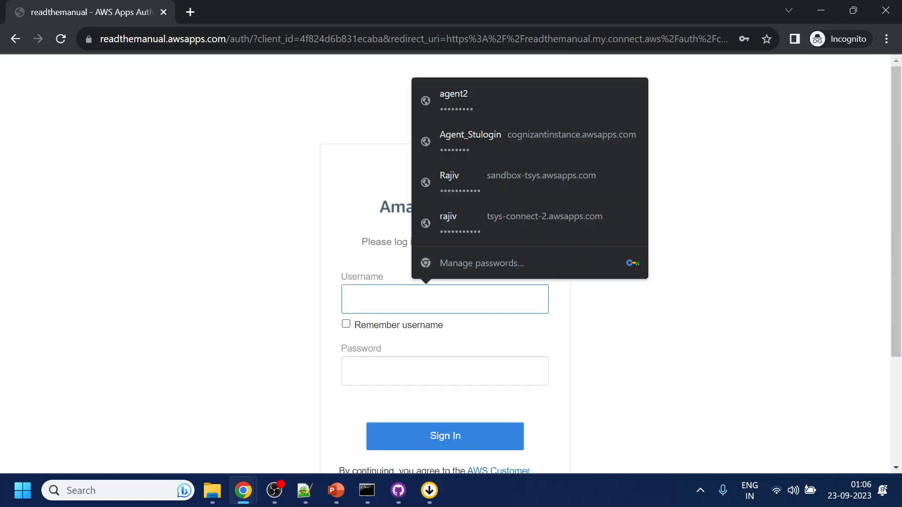
click(755, 298)
click(444, 301)
text(test)
click(446, 371)
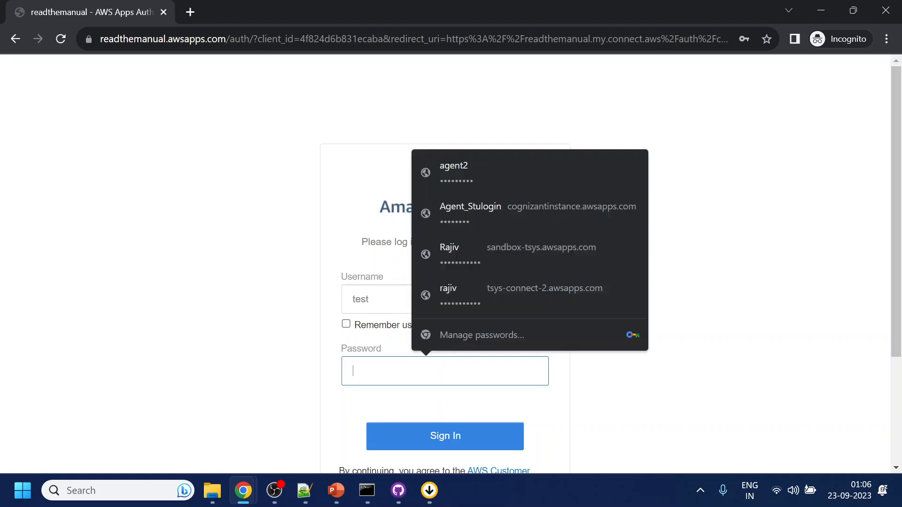
click(710, 334)
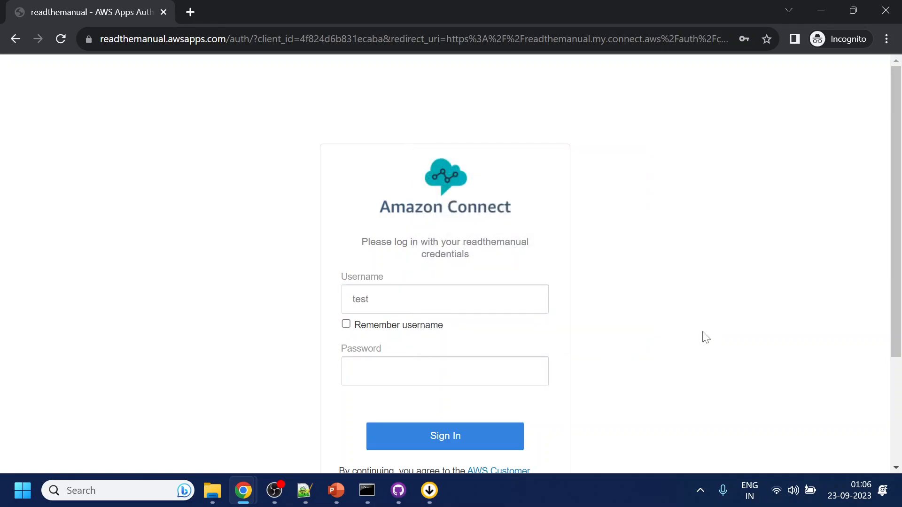
click(445, 370)
text(•)
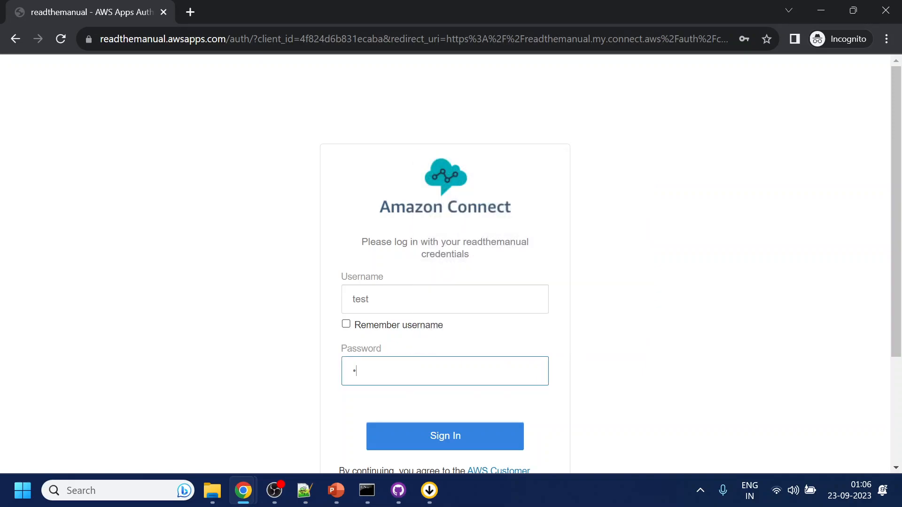
text(•)
key(Return)
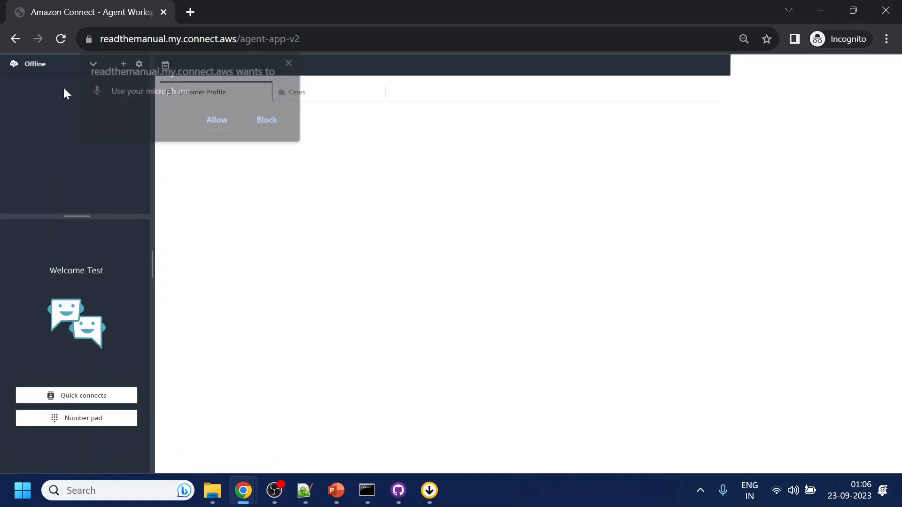
Allow microphone access and set the second agent's status to Available.
click(228, 120)
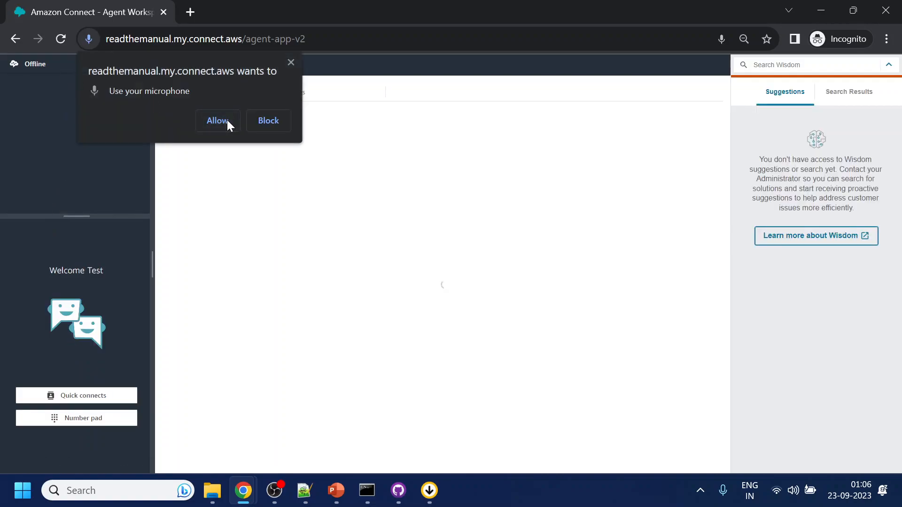
click(74, 65)
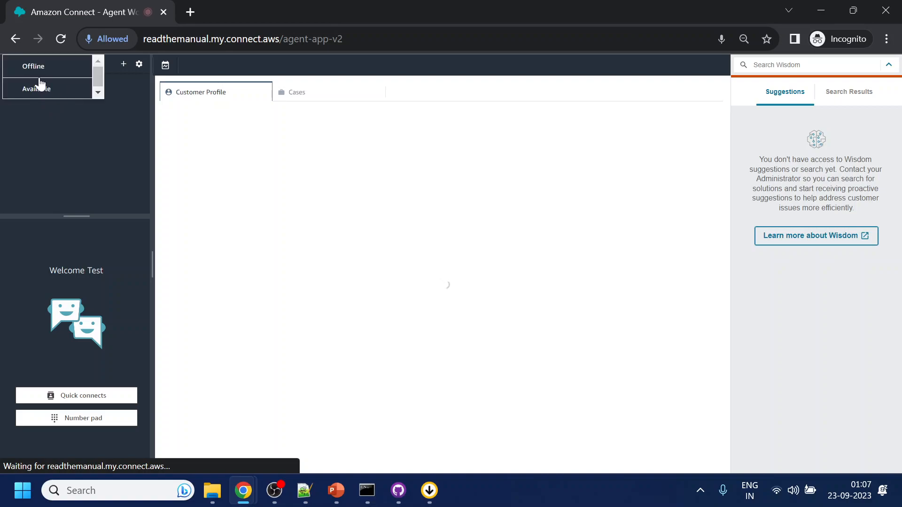
click(32, 88)
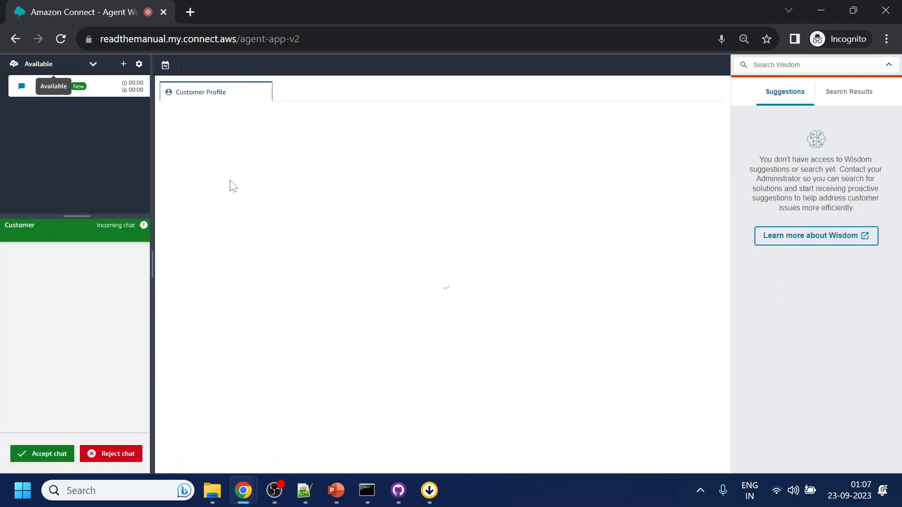
Accept the incoming customer chat, review its transcript, and bring User management forward.
click(247, 494)
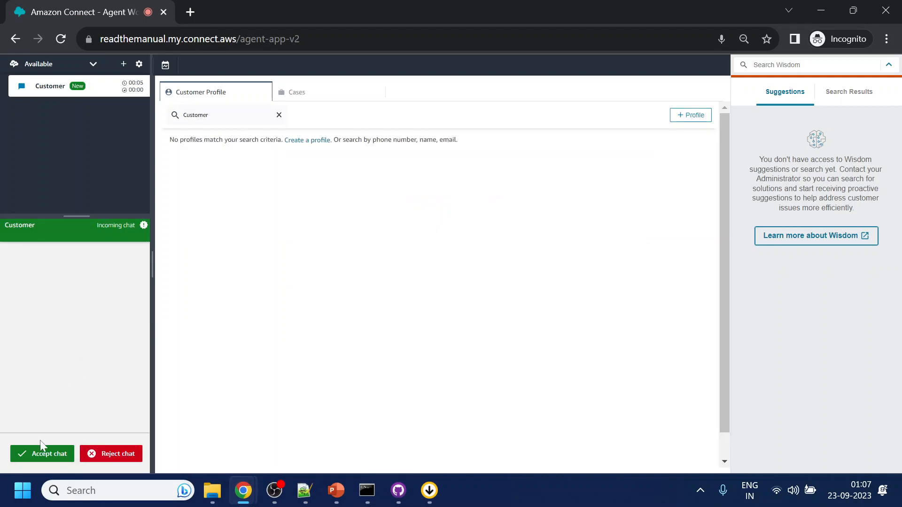
click(49, 453)
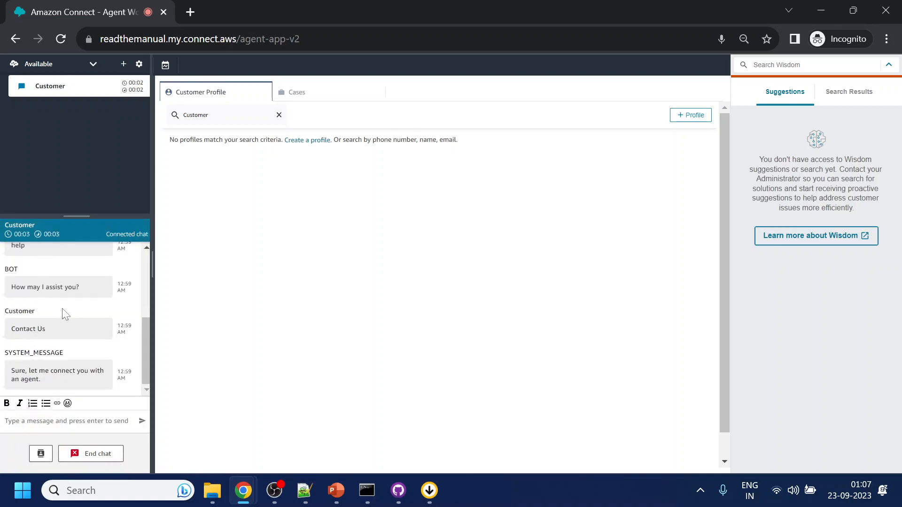
scroll(75, 315, up, 4)
scroll(75, 316, down, 4)
mouse_move(240, 501)
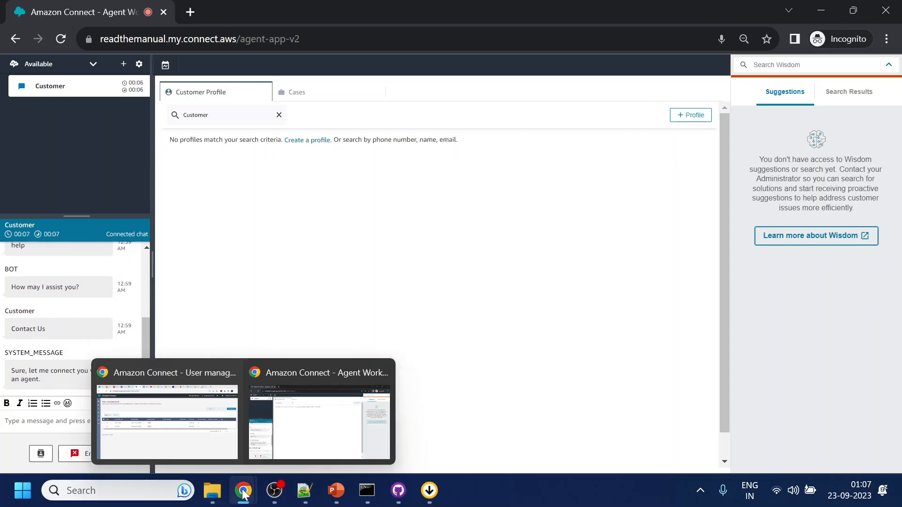
click(208, 418)
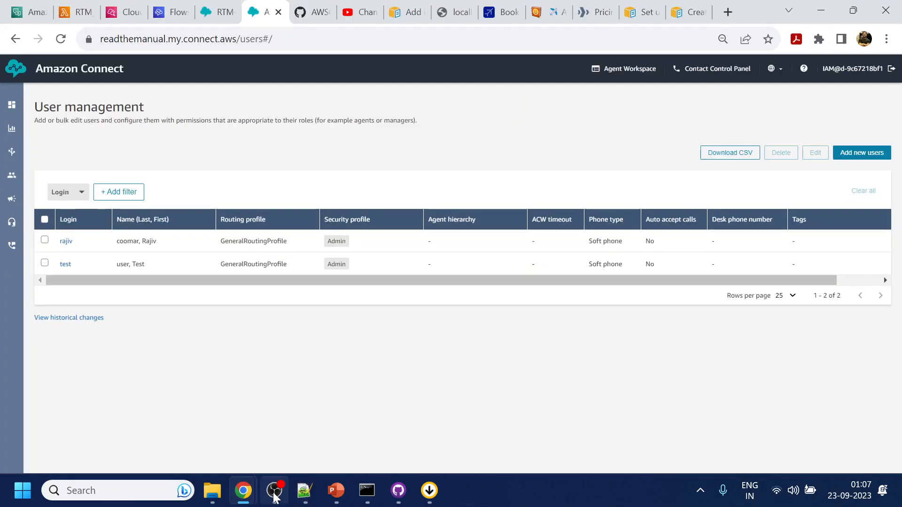
Review the Info line and Manage notes (lines 14–18) in Flow.txt, then reopen the RTM-MainMenu flow.
mouse_move(311, 448)
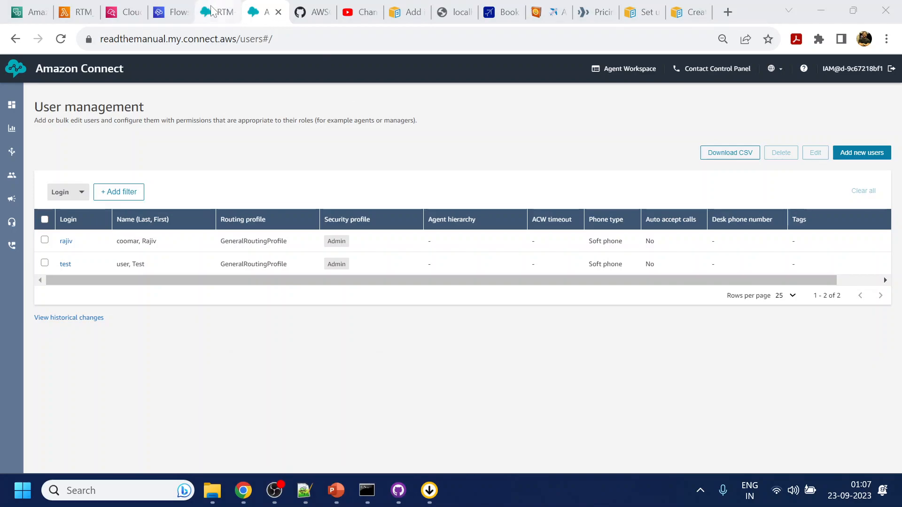
click(305, 490)
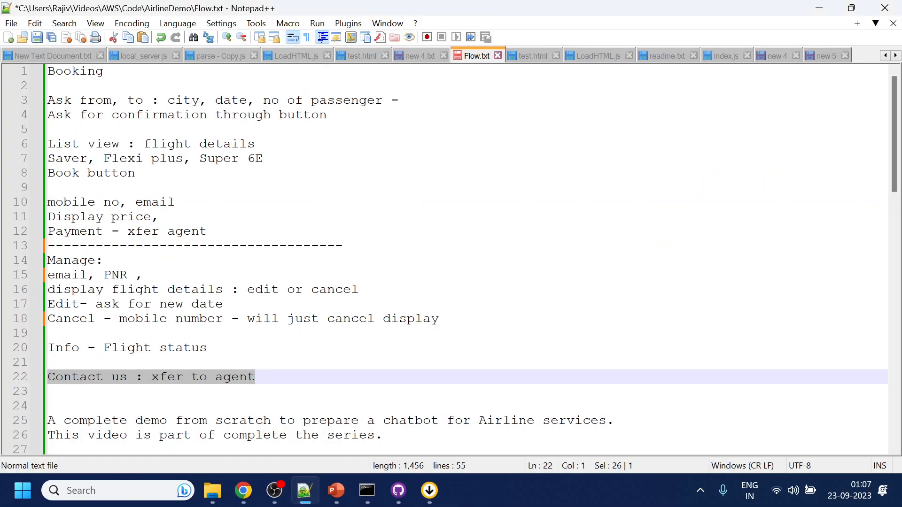
click(88, 348)
key(End)
key(shift+Home)
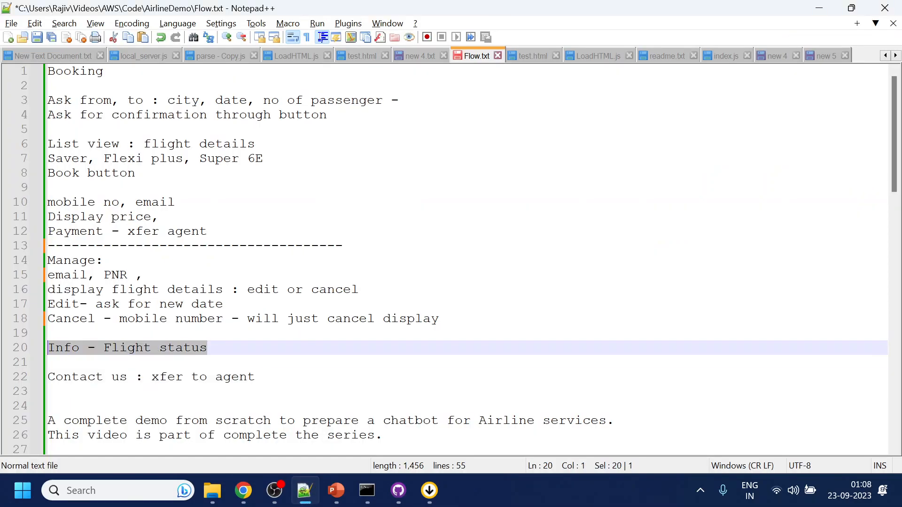
drag(48, 260, 438, 319)
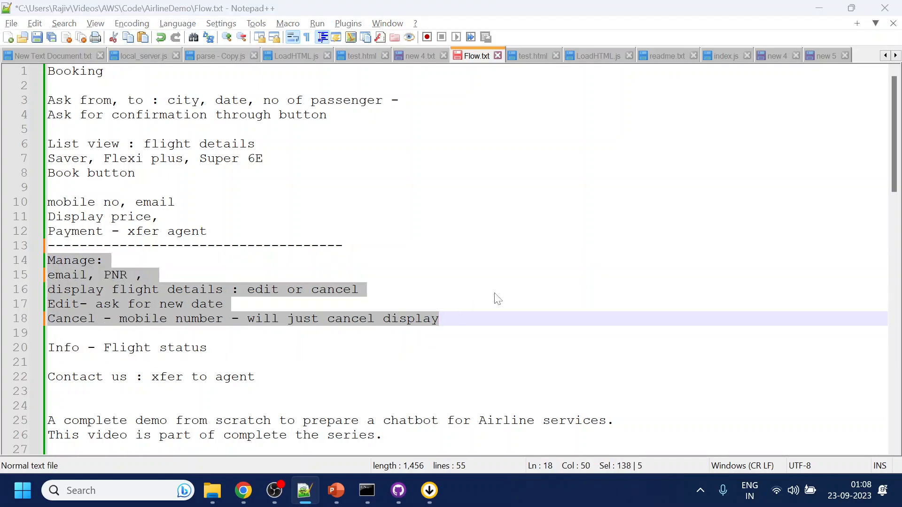
key(alt+Tab)
click(222, 7)
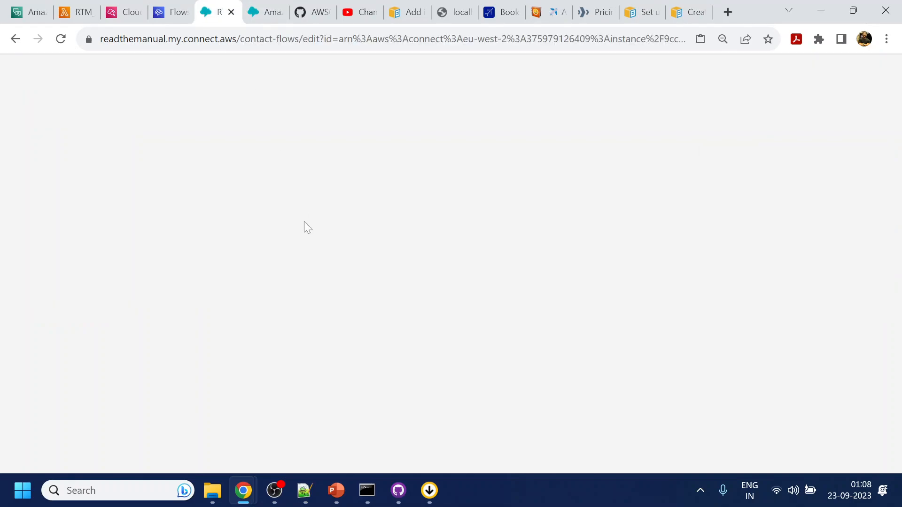
Zoom out and move the Play prompt, Set working queue, Transfer to queue and Disconnect path lower.
drag(534, 277, 744, 345)
drag(505, 347, 401, 207)
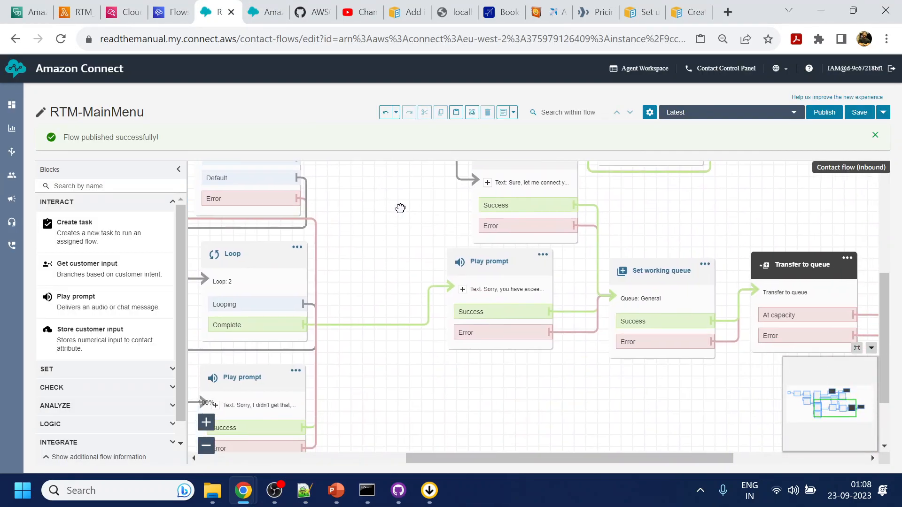
drag(448, 381, 455, 399)
key(ctrl+minus)
key(ctrl+minus)
key(ctrl+minus)
key(ctrl+minus)
key(ctrl+minus)
key(ctrl+minus)
key(ctrl+minus)
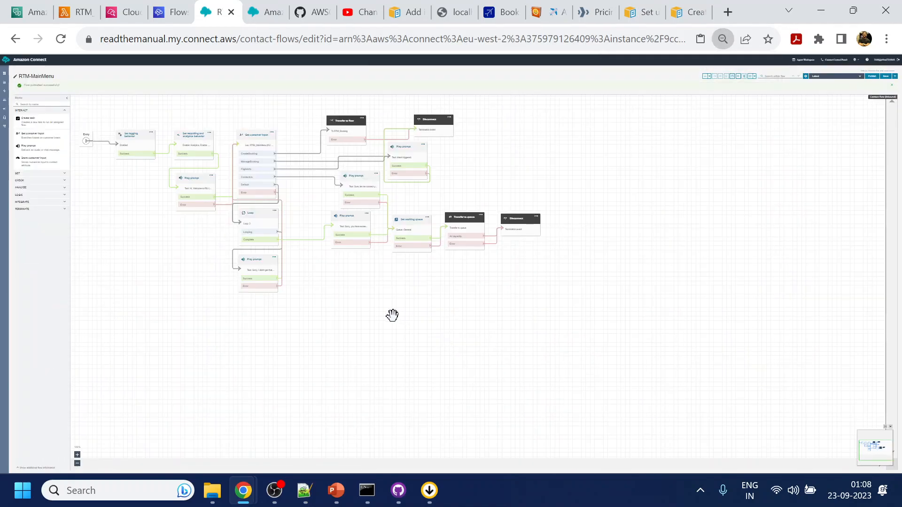
drag(392, 316, 422, 360)
drag(385, 303, 389, 367)
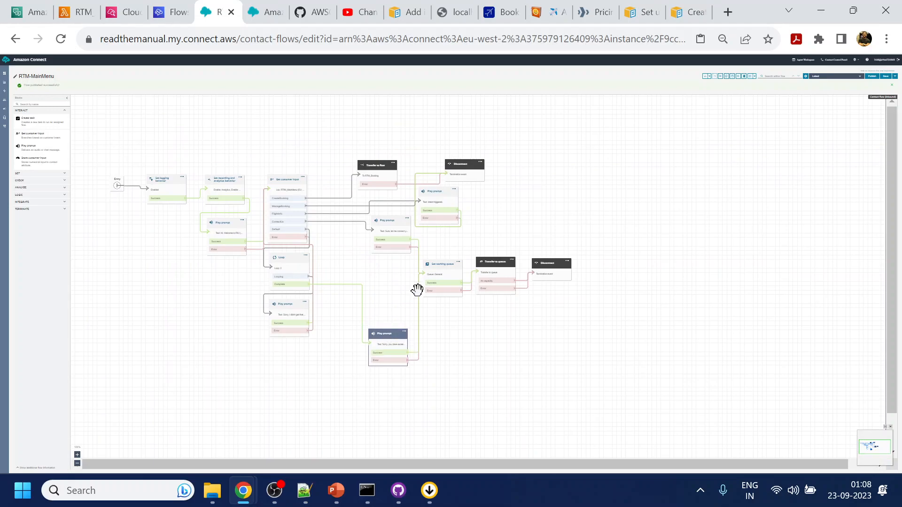
drag(439, 269, 450, 341)
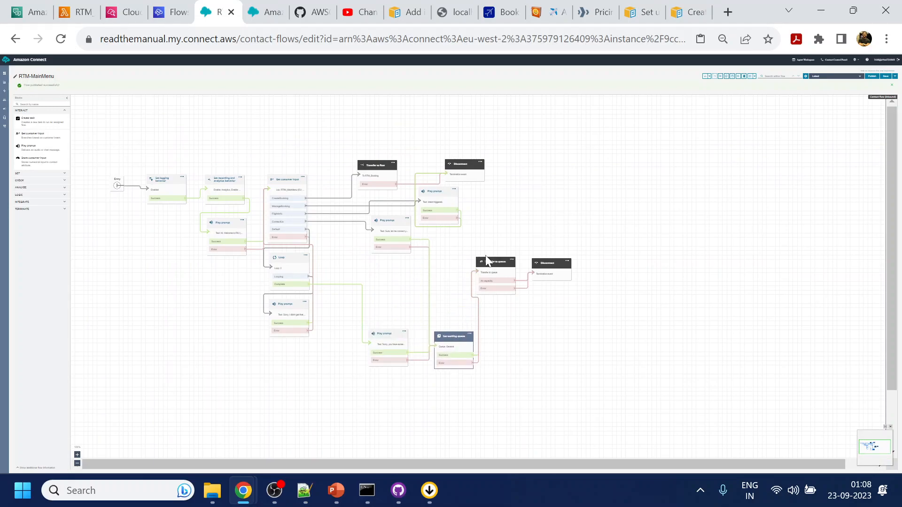
drag(495, 270, 504, 344)
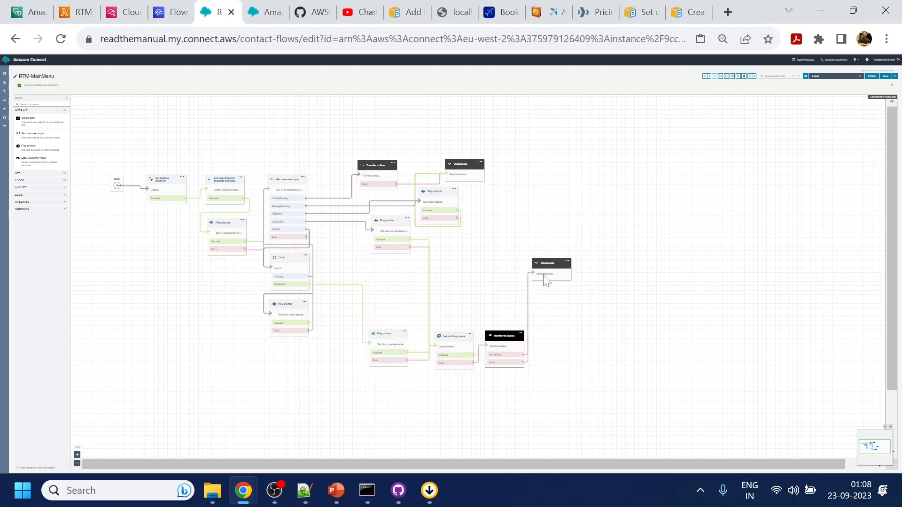
drag(554, 282, 563, 354)
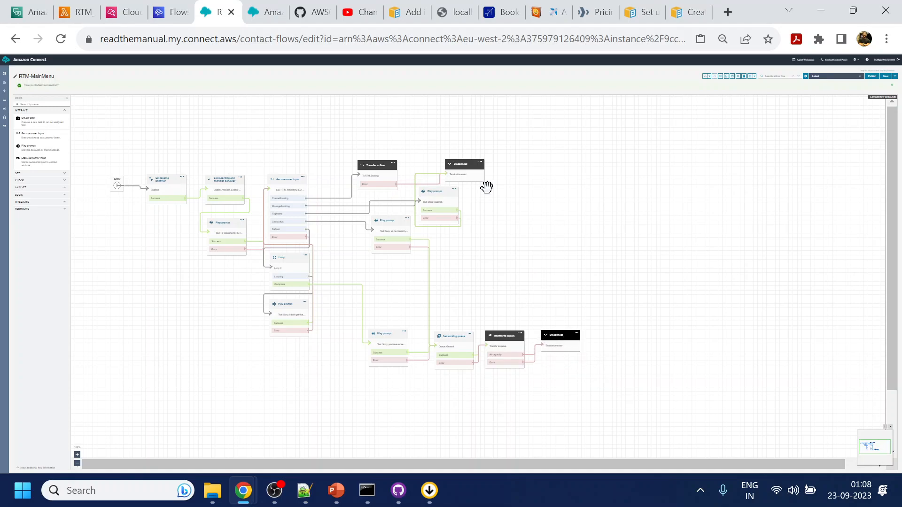
Reposition the top Disconnect, Transfer to flow and Play prompt blocks to tidy the layout.
drag(471, 175, 594, 167)
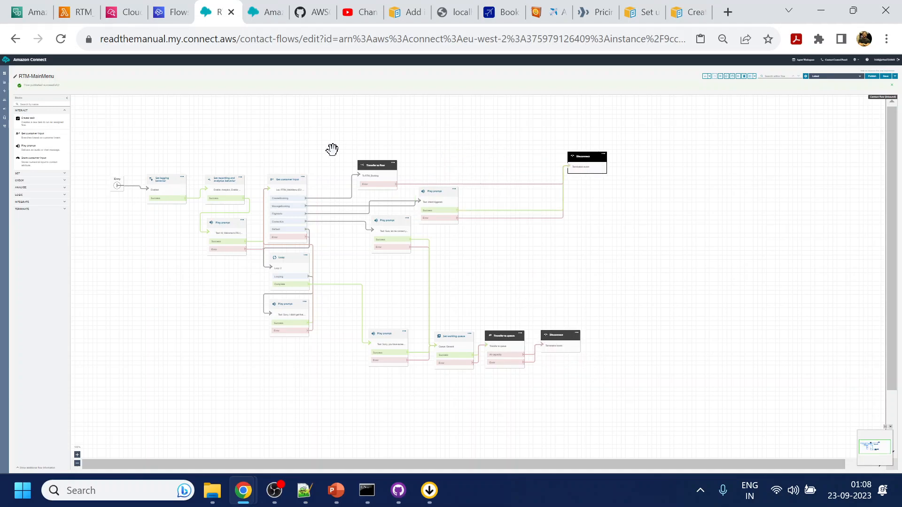
drag(372, 173, 392, 149)
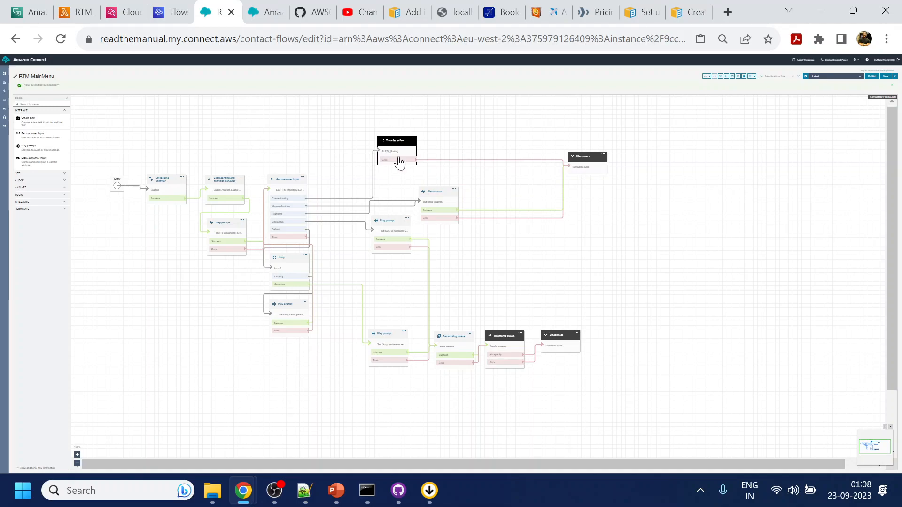
drag(438, 196, 465, 188)
drag(388, 226, 393, 288)
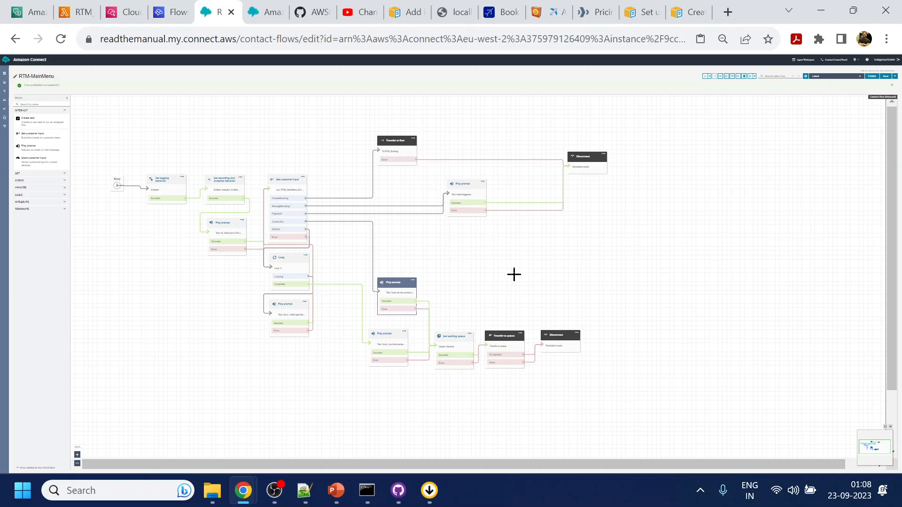
Zoom back in and pan across the rearranged flow to check the Get customer input branches.
key(ctrl+plus)
key(ctrl+plus)
key(ctrl+plus)
drag(664, 298, 500, 110)
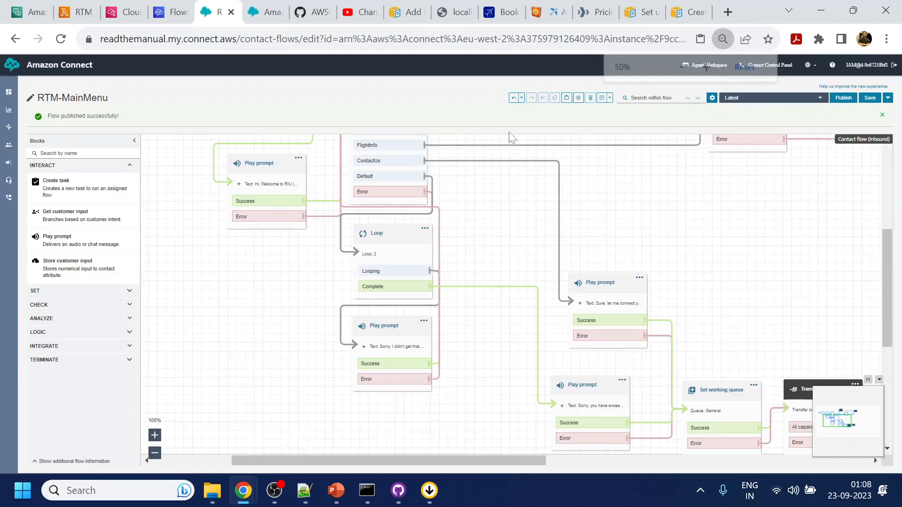
key(ctrl+plus)
key(ctrl+plus)
drag(704, 272, 439, 298)
drag(523, 292, 383, 429)
drag(562, 294, 747, 292)
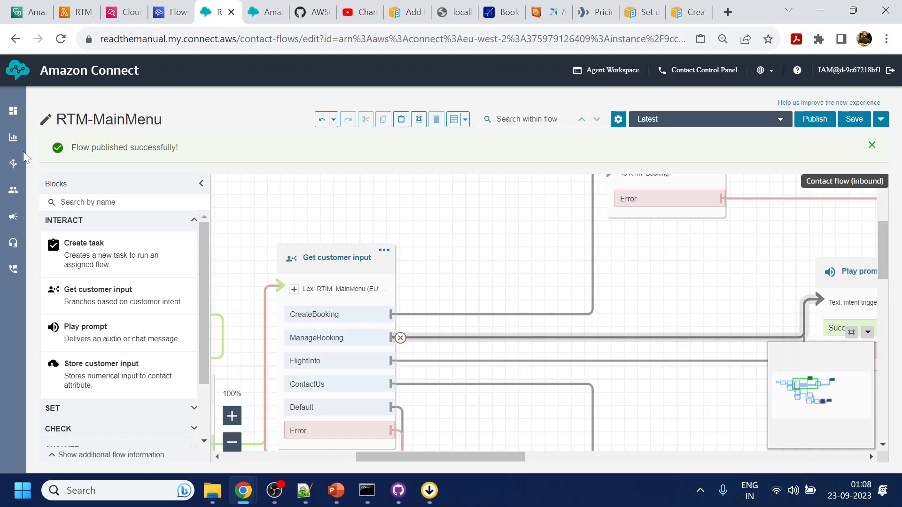
key(ctrl+Tab)
Create a flow named RTM_ManageBooking with Entry connected to a Disconnect block.
mouse_move(21, 148)
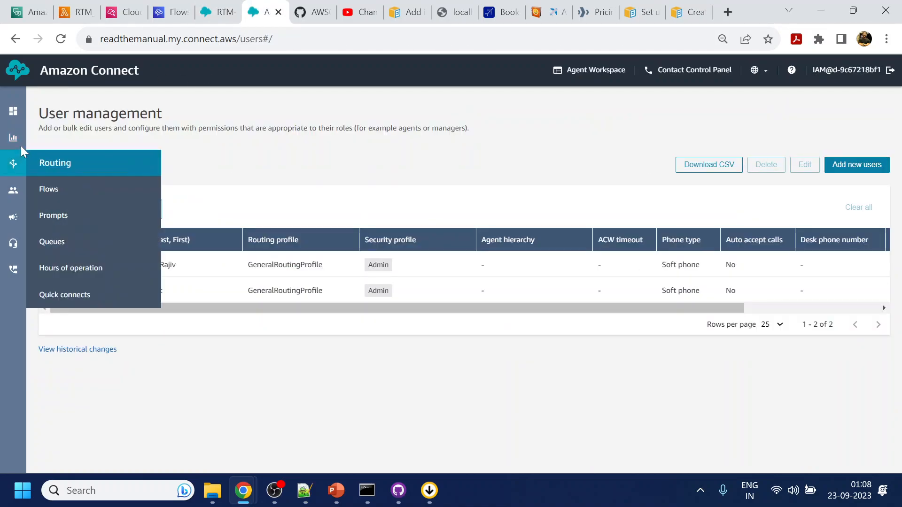
click(50, 192)
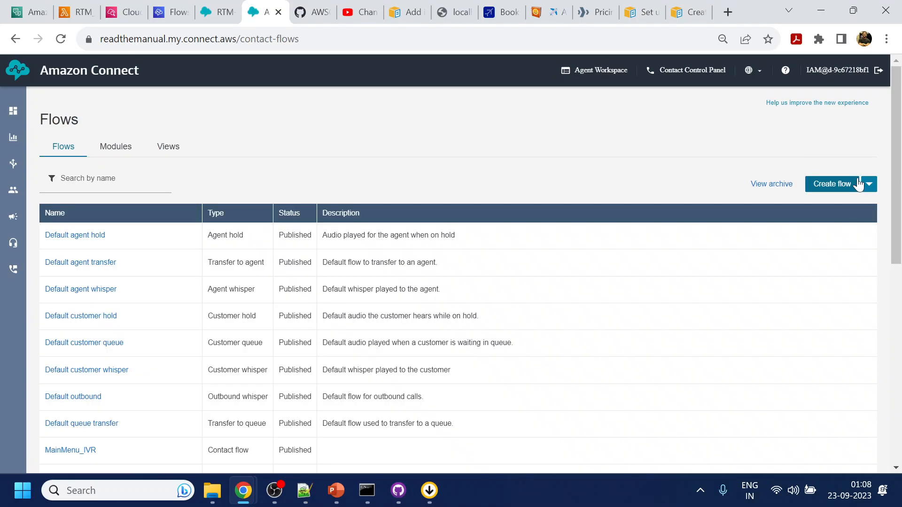
click(830, 190)
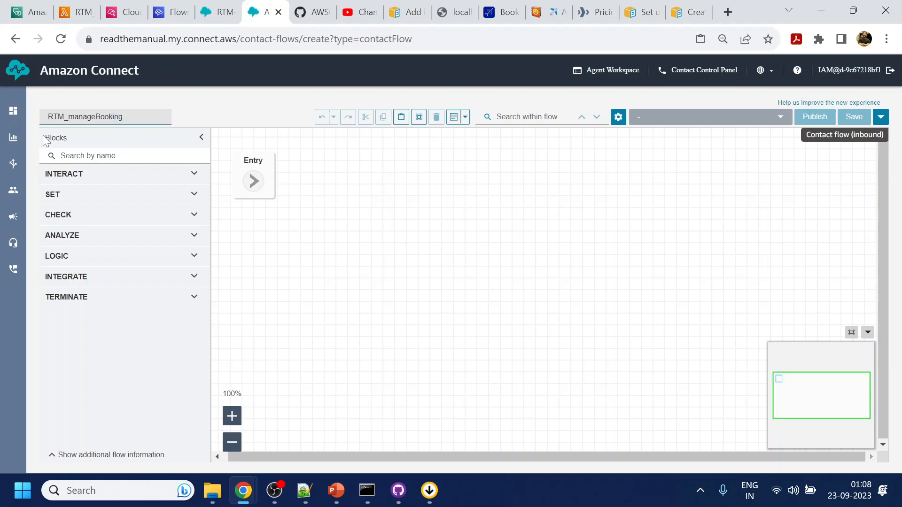
key(BackSpace)
text(M)
click(103, 303)
drag(98, 330, 398, 178)
drag(253, 186, 343, 211)
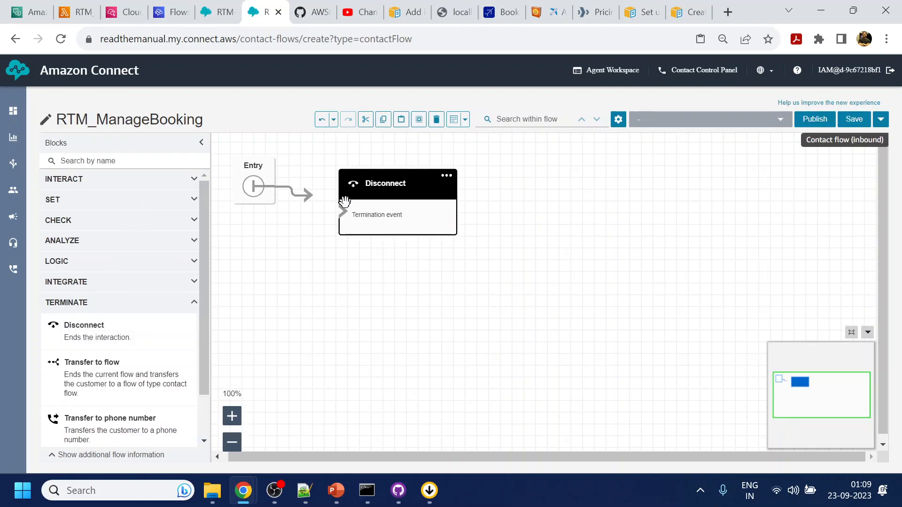
Publish RTM_ManageBooking and return to the RTM-MainMenu flow's ManageBooking branch.
click(814, 119)
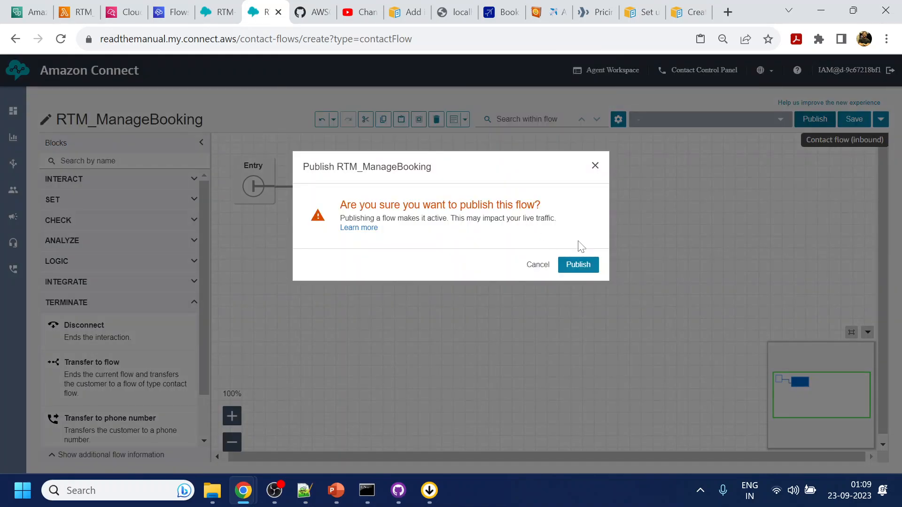
click(579, 262)
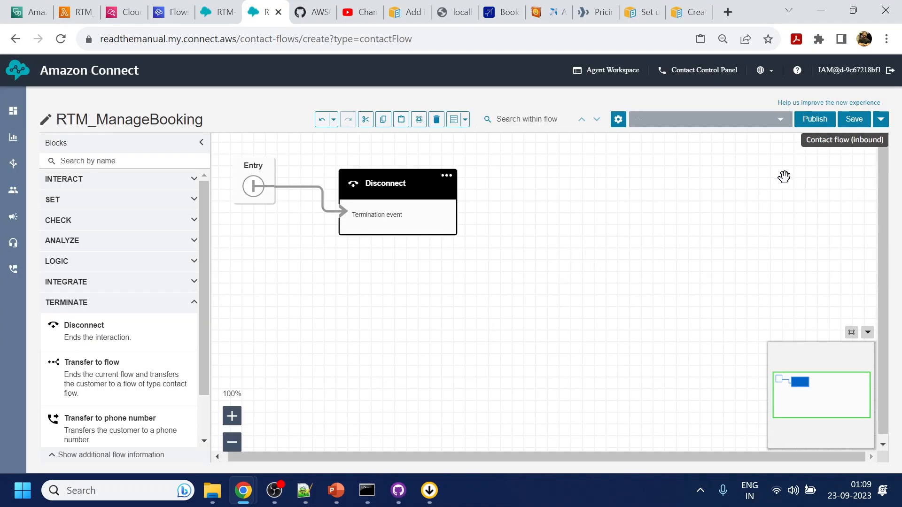
click(813, 119)
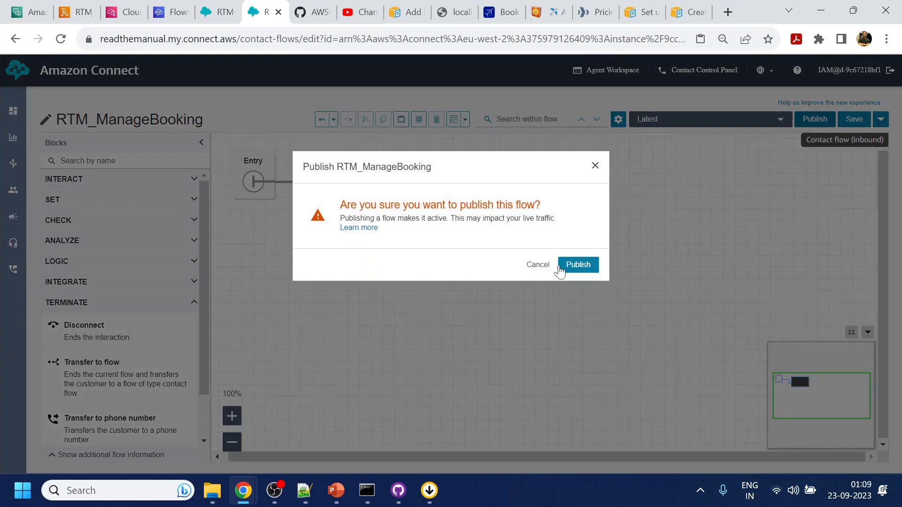
click(576, 263)
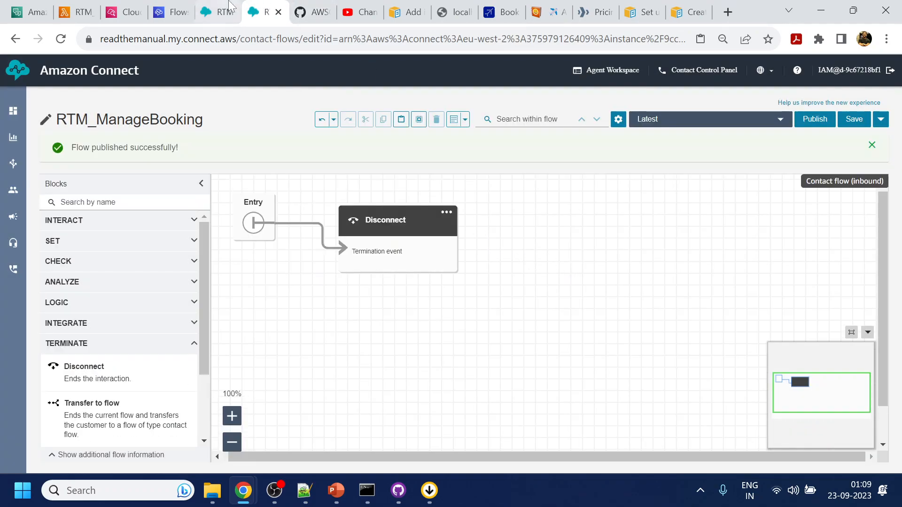
click(218, 12)
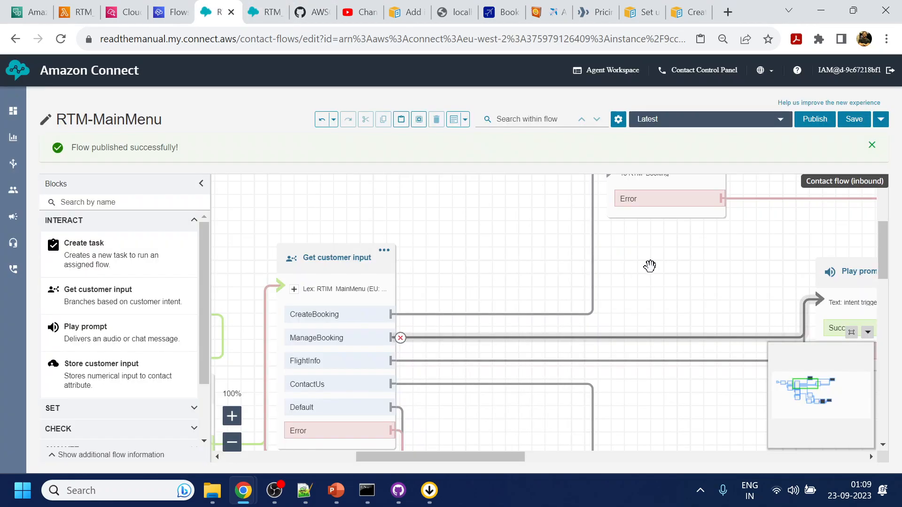
drag(690, 263, 624, 223)
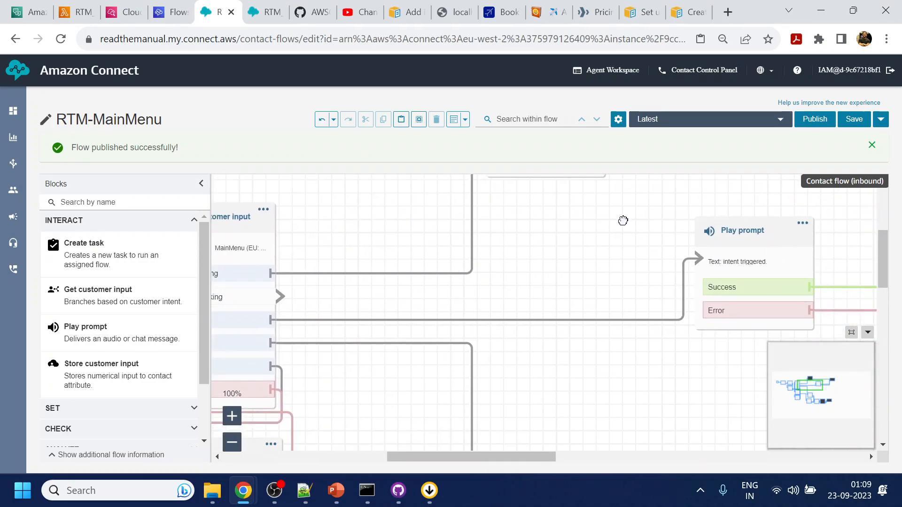
Add a Transfer to flow block above Play prompt and link the customer input branch to it.
drag(710, 215, 697, 323)
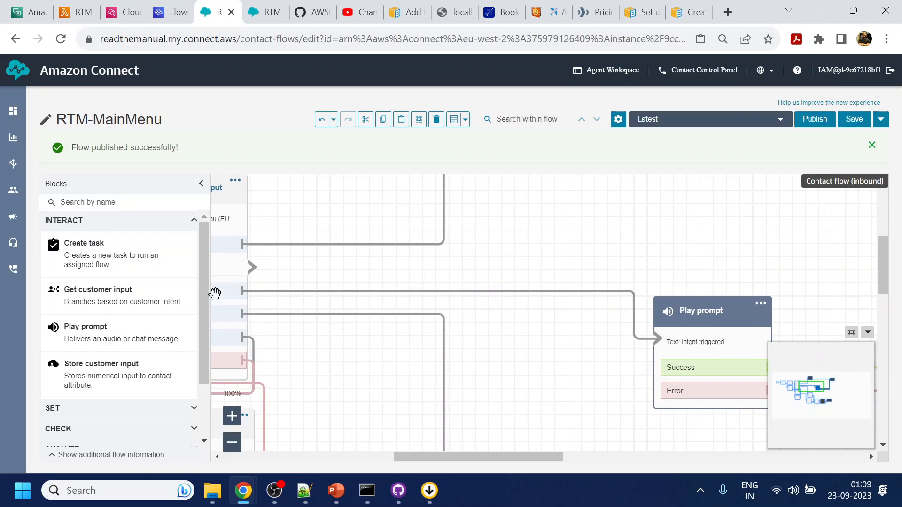
click(140, 202)
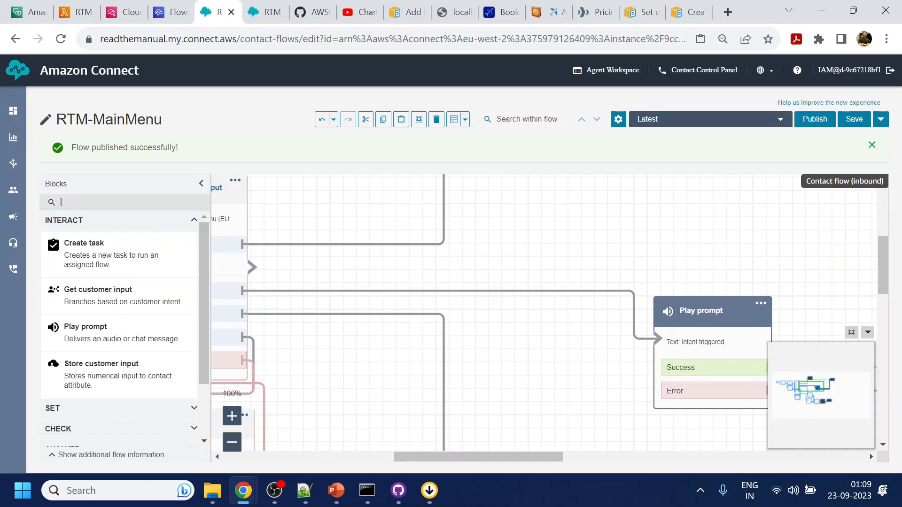
text(flow)
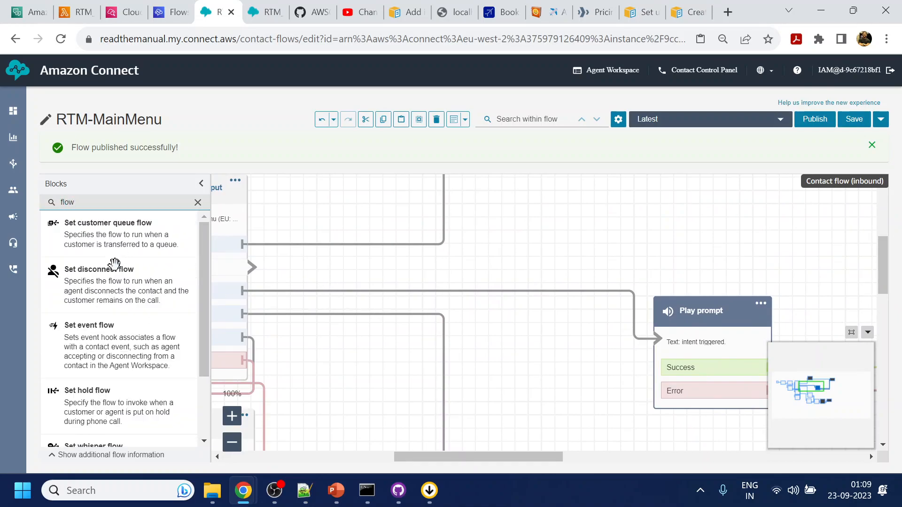
scroll(116, 258, down, 2)
drag(98, 404, 672, 205)
drag(758, 211, 507, 236)
drag(402, 276, 518, 252)
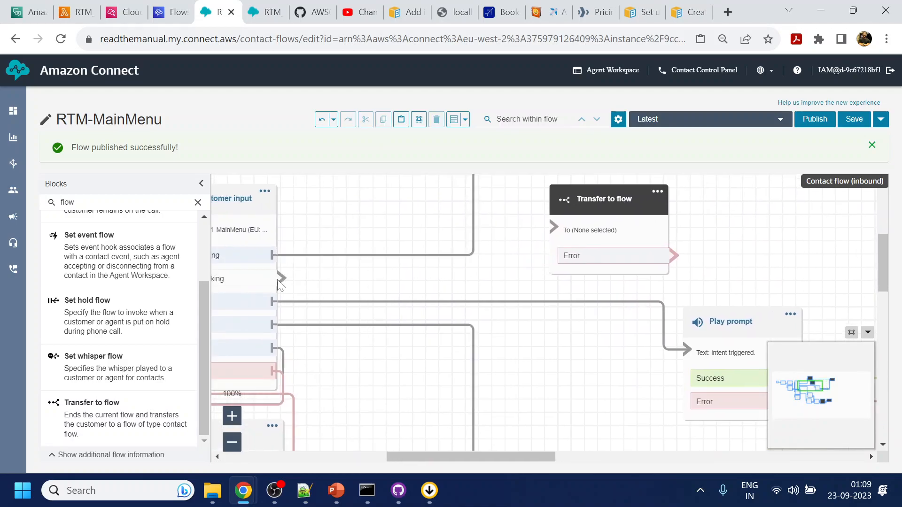
drag(281, 283, 614, 220)
Route the transfer's Error output to the termination event and publish RTM-MainMenu.
drag(791, 237, 461, 261)
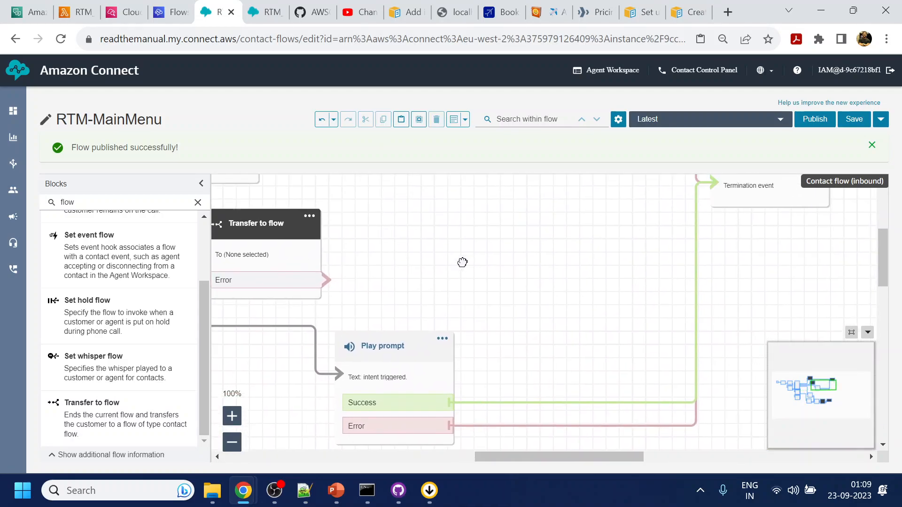
drag(327, 280, 740, 201)
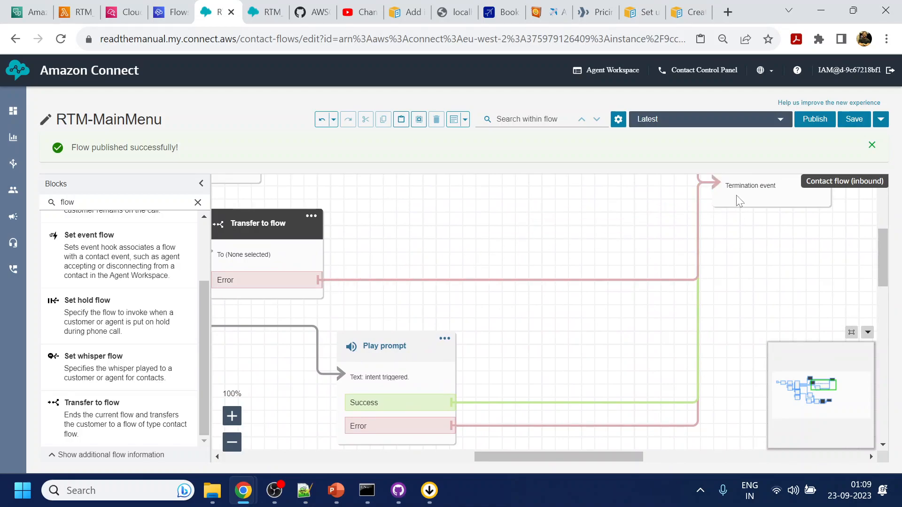
click(814, 119)
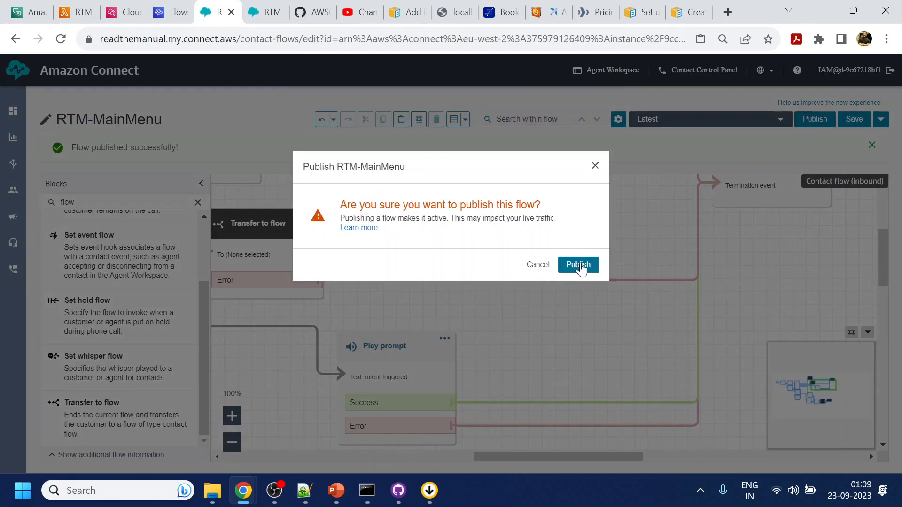
click(579, 264)
click(272, 10)
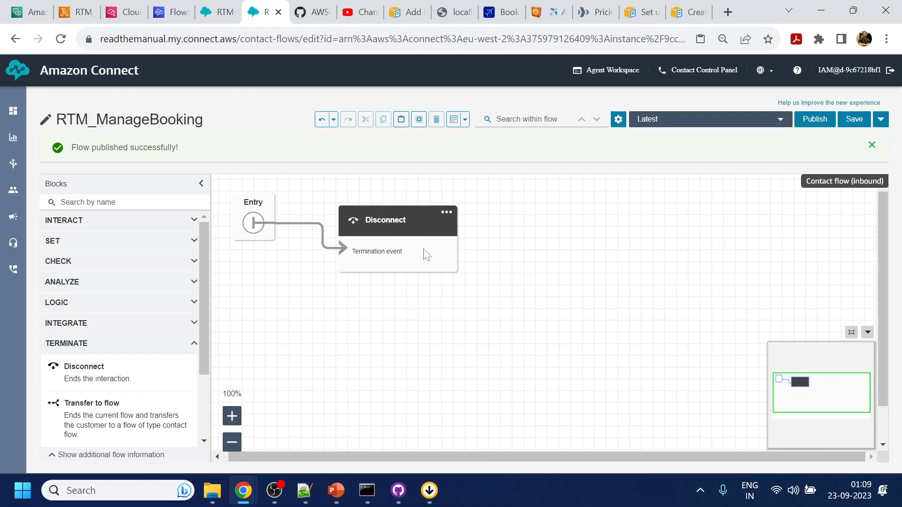
drag(398, 229, 551, 221)
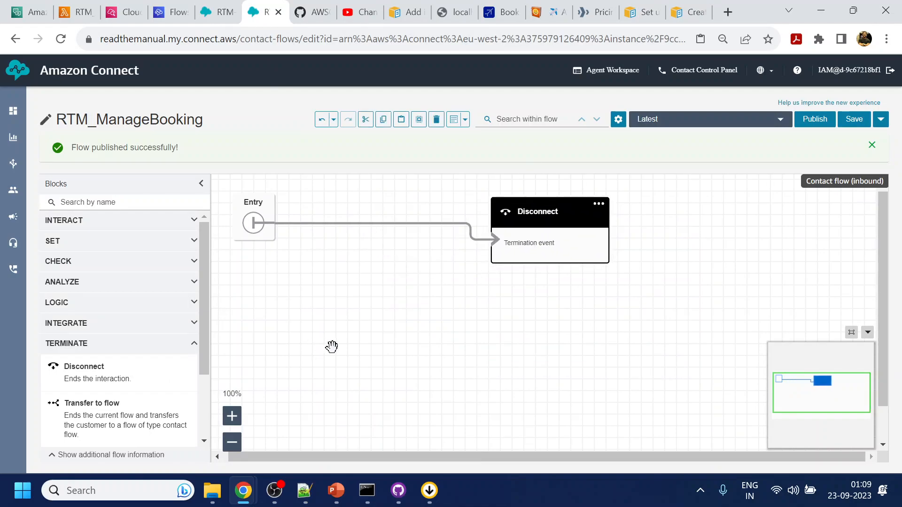
click(304, 491)
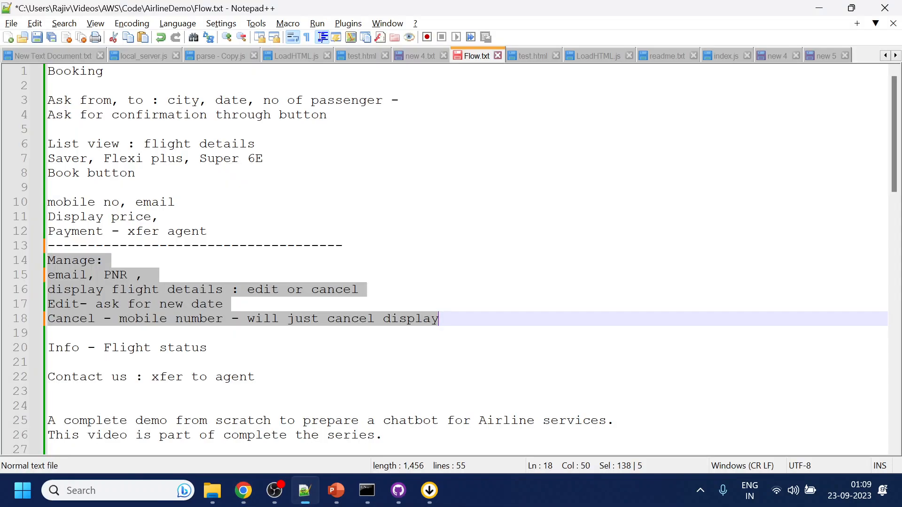
Check the 'email' item in Flow.txt's Manage notes, then go back to the Amazon Connect flow window.
double_click(66, 275)
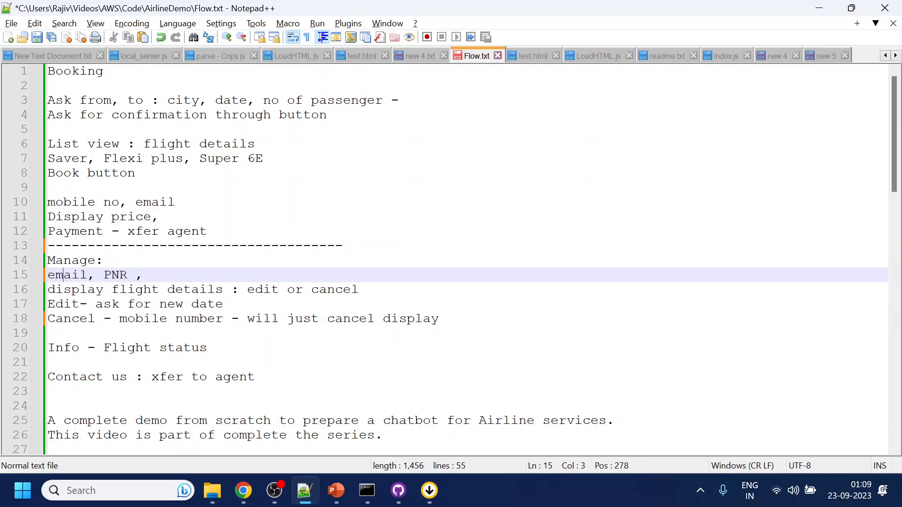
key(alt+Tab)
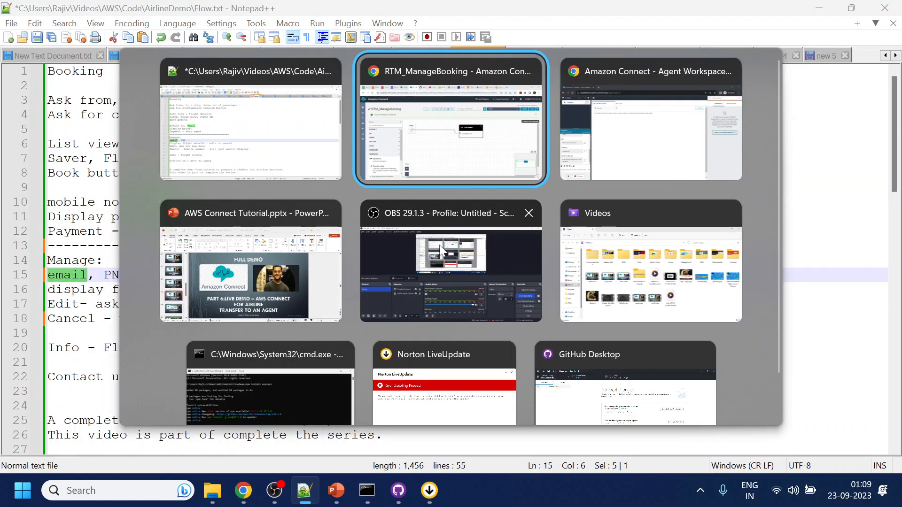
click(474, 177)
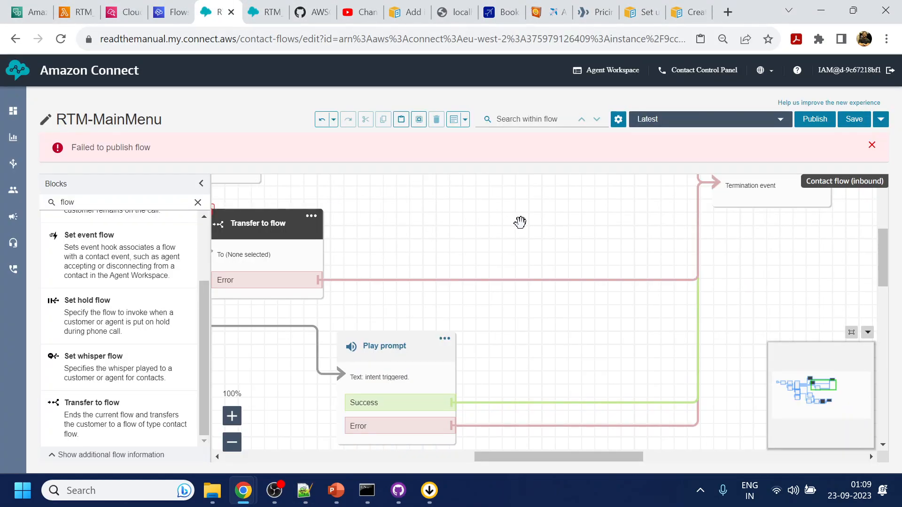
Point RTM-MainMenu's Transfer to flow block at RTM_ManageBooking and attempt publishing.
key(ctrl+minus)
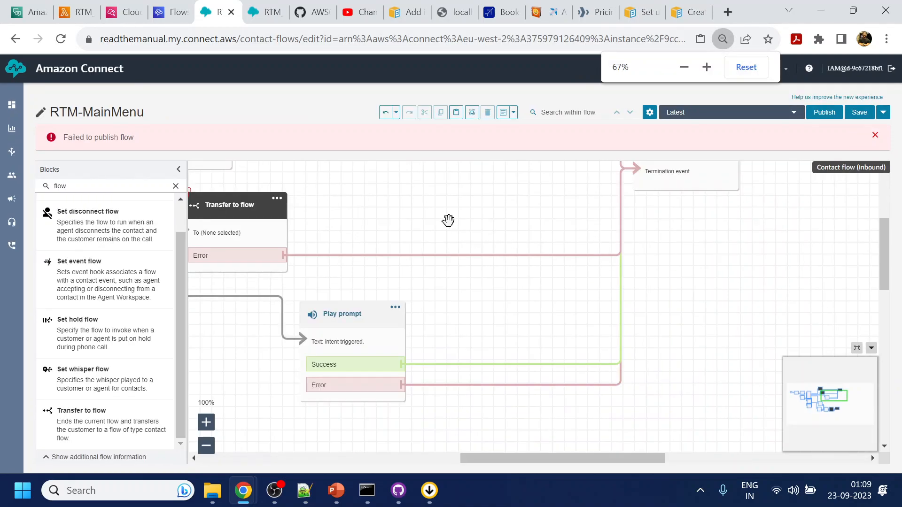
drag(448, 220, 744, 233)
click(537, 217)
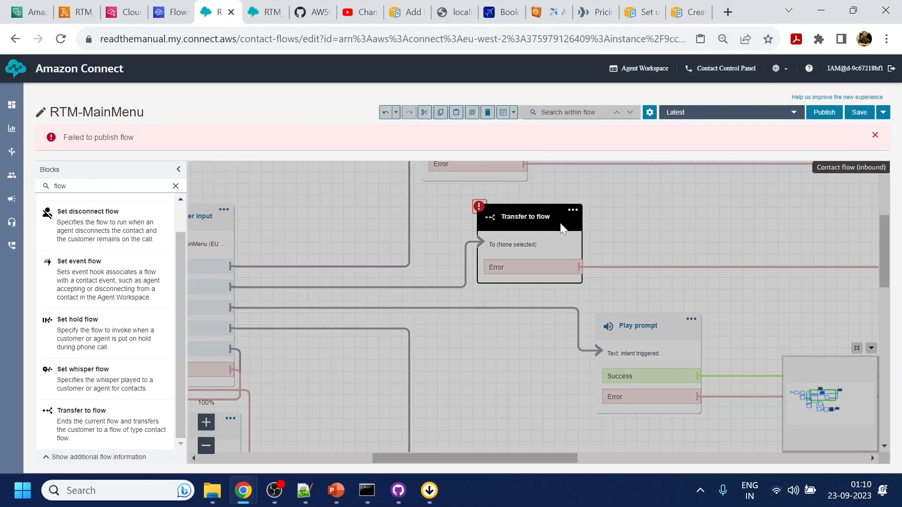
click(793, 316)
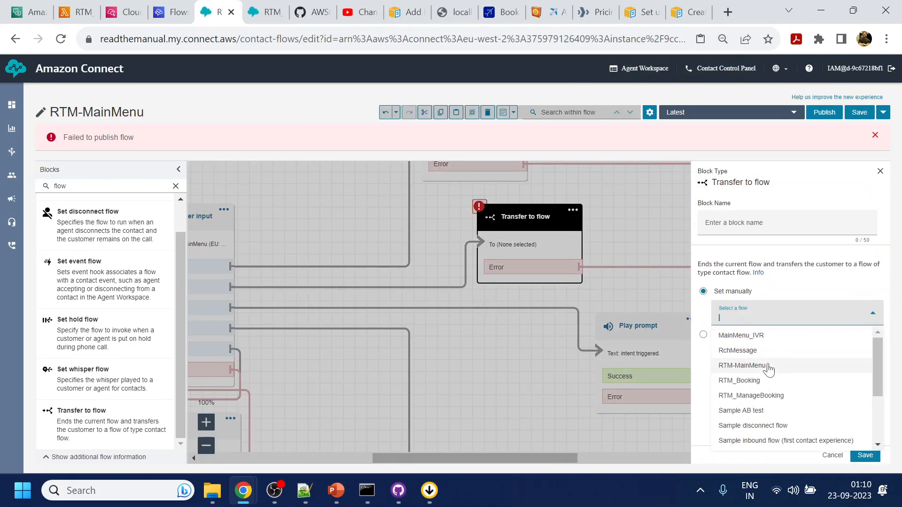
click(755, 397)
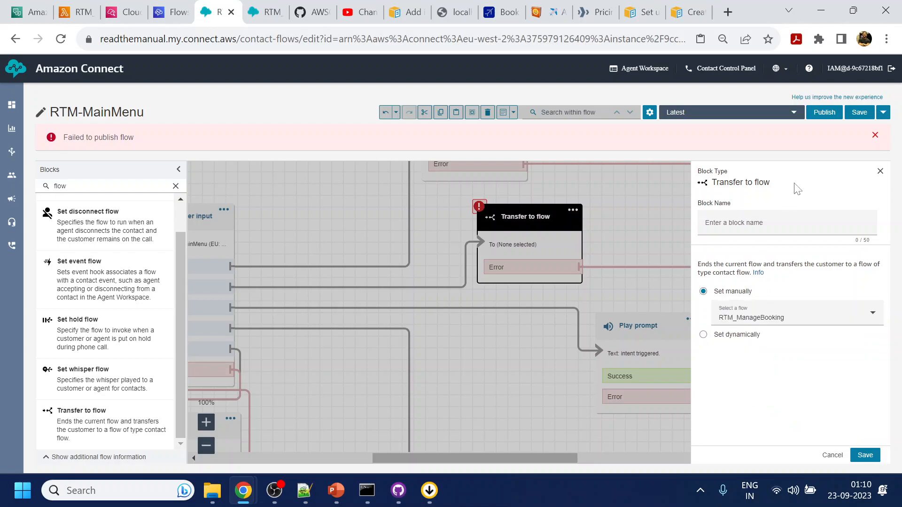
click(824, 112)
click(575, 264)
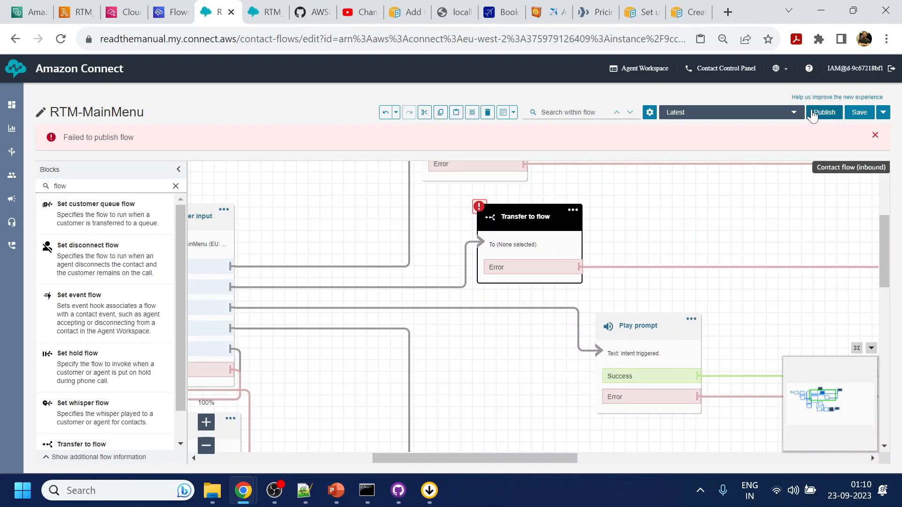
click(817, 114)
click(576, 258)
Reselect RTM_ManageBooking as the transfer target, save the block, and publish RTM-MainMenu.
click(589, 226)
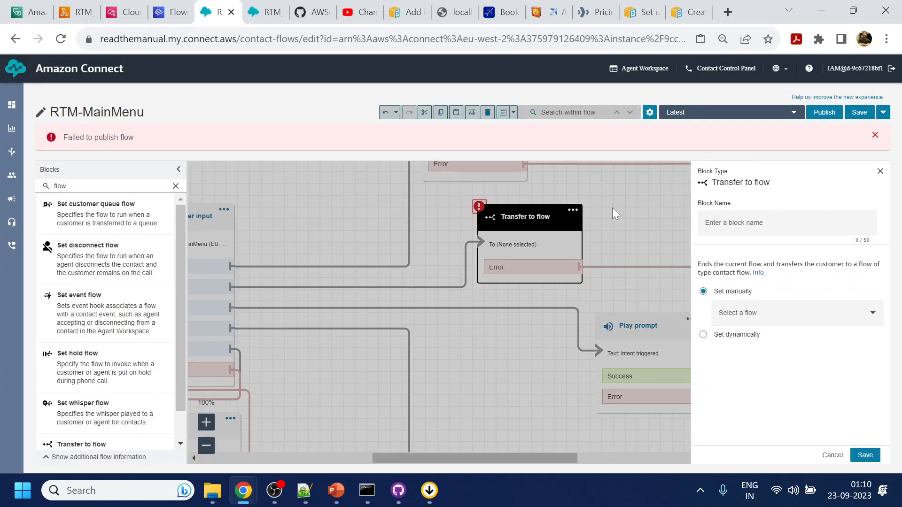
click(831, 455)
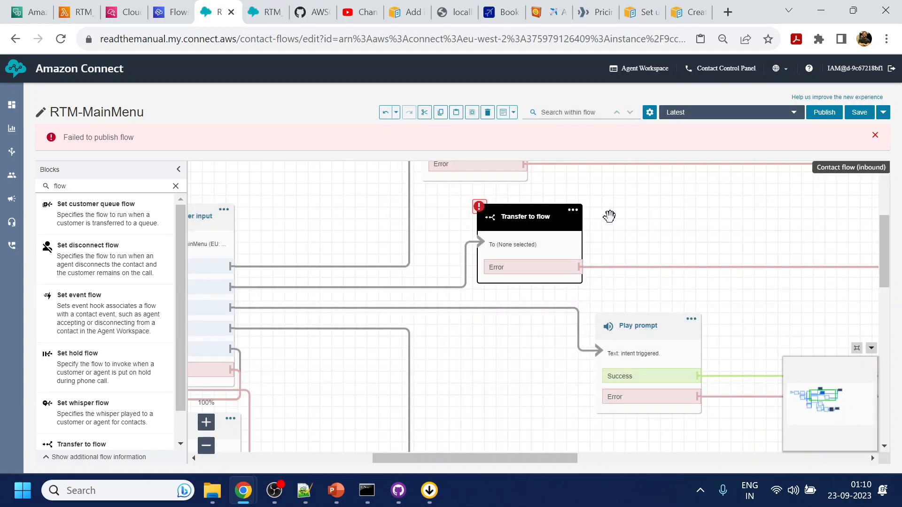
scroll(614, 211, up, 3)
scroll(616, 239, down, 2)
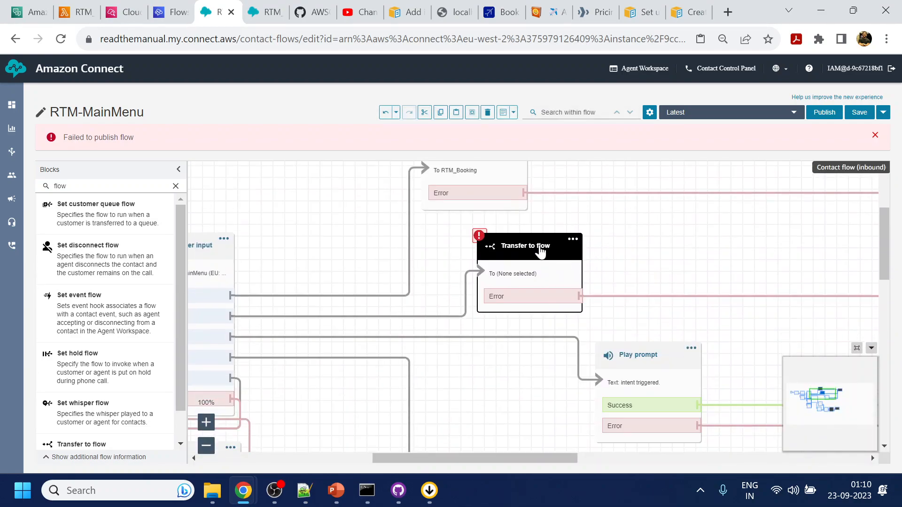
click(540, 252)
click(770, 324)
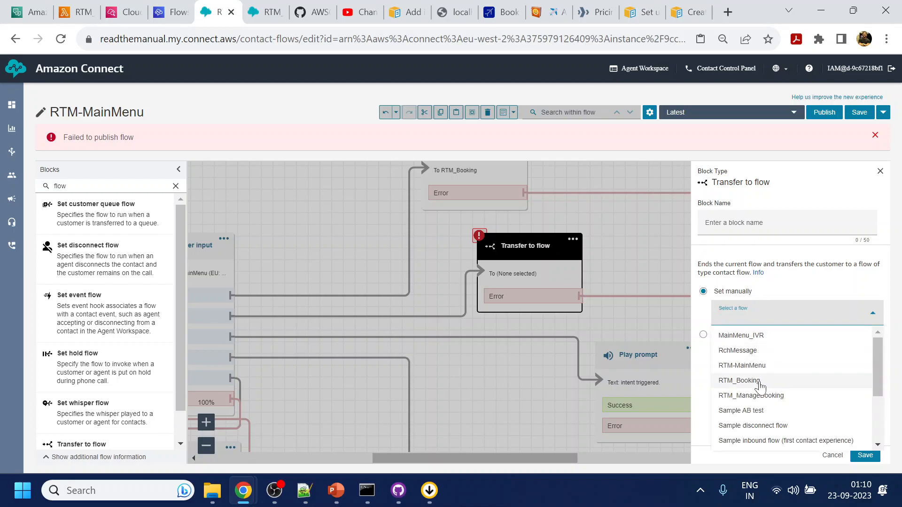
click(762, 397)
click(865, 455)
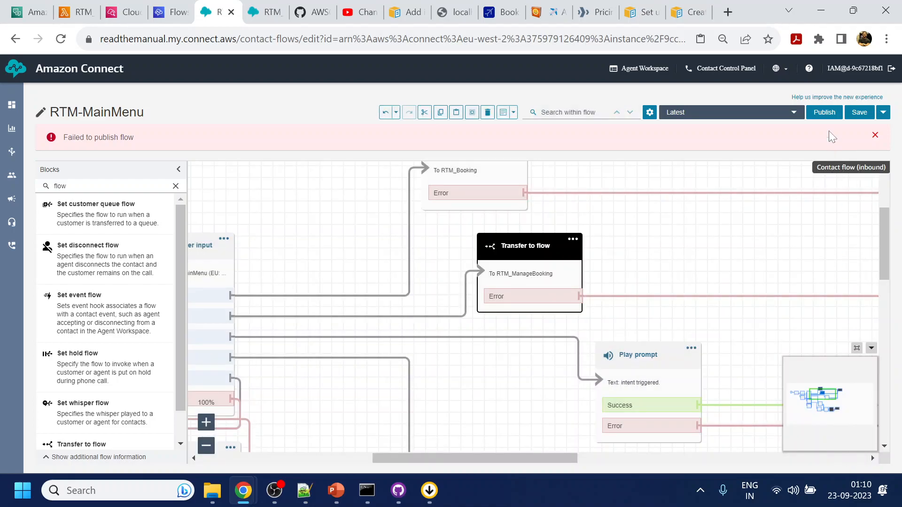
click(824, 113)
click(569, 258)
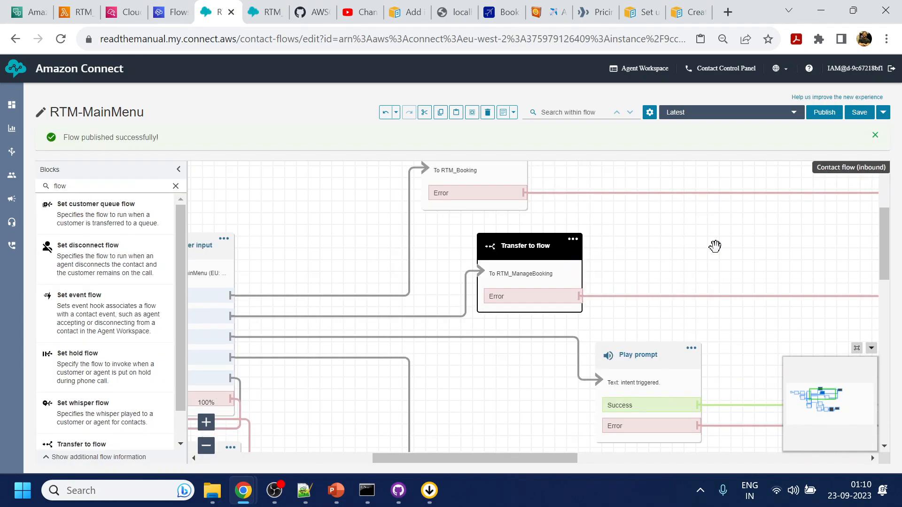
Open the RTM_Booking flow from the Routing > Flows list.
mouse_move(18, 154)
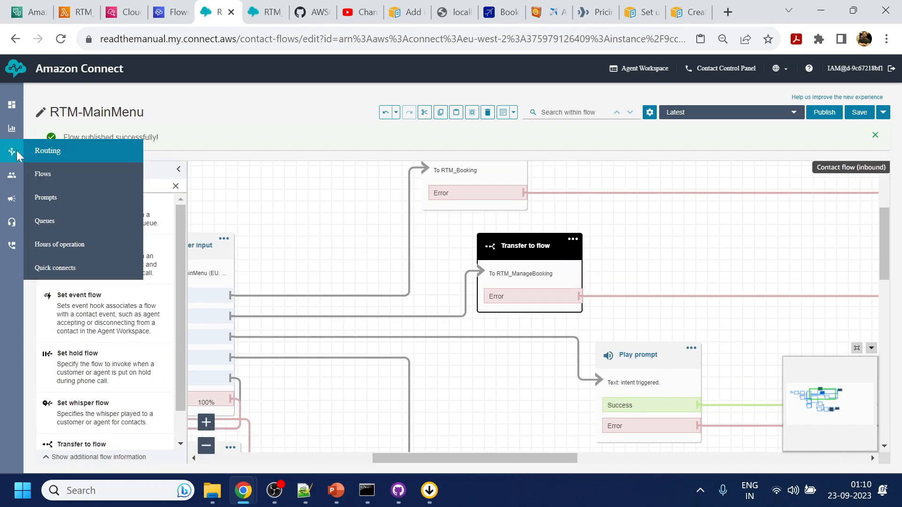
click(38, 174)
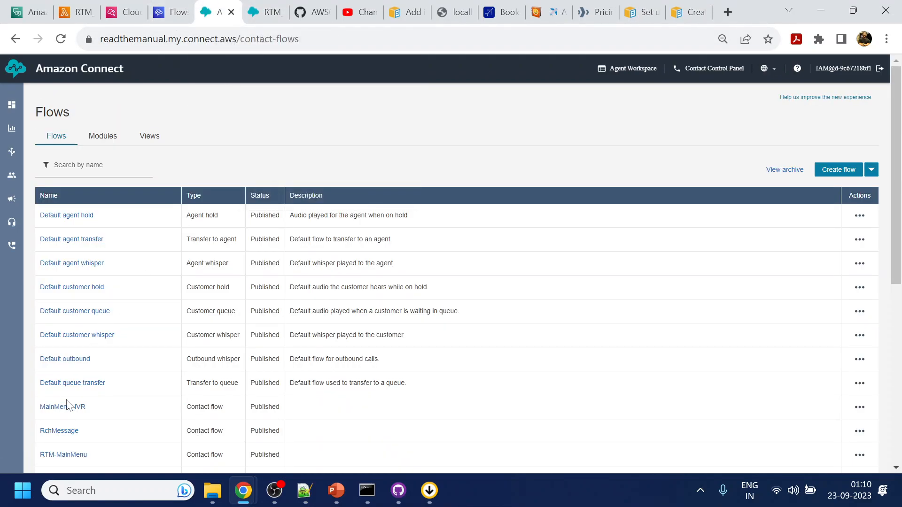
scroll(68, 405, down, 2)
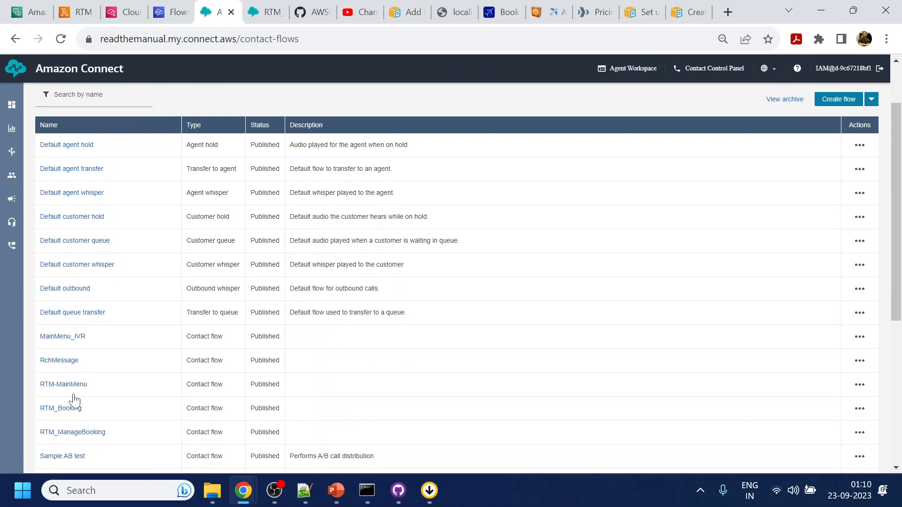
scroll(76, 391, down, 4)
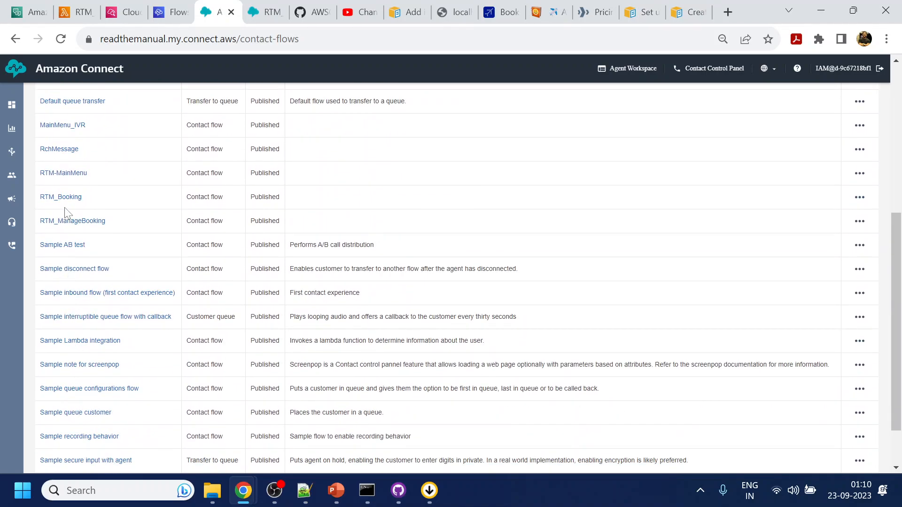
click(66, 199)
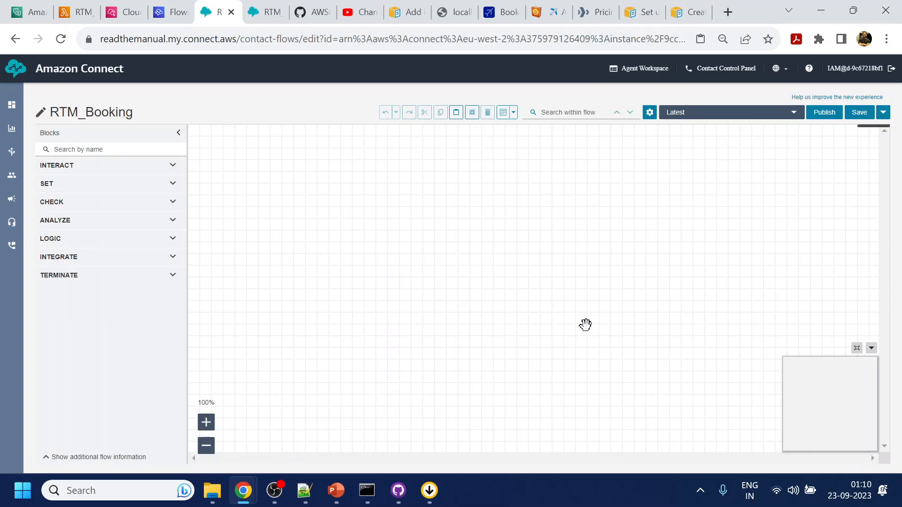
Locate and inspect the AskEmail Get customer input block in RTM_Booking.
drag(605, 311, 364, 302)
drag(668, 298, 443, 302)
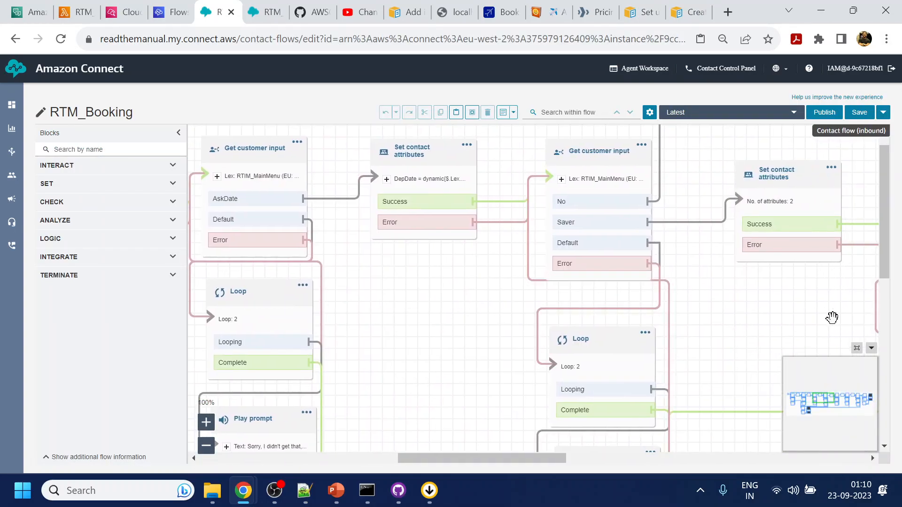
drag(798, 321, 519, 318)
drag(839, 328, 675, 336)
drag(739, 332, 472, 315)
drag(733, 308, 581, 316)
drag(683, 307, 782, 306)
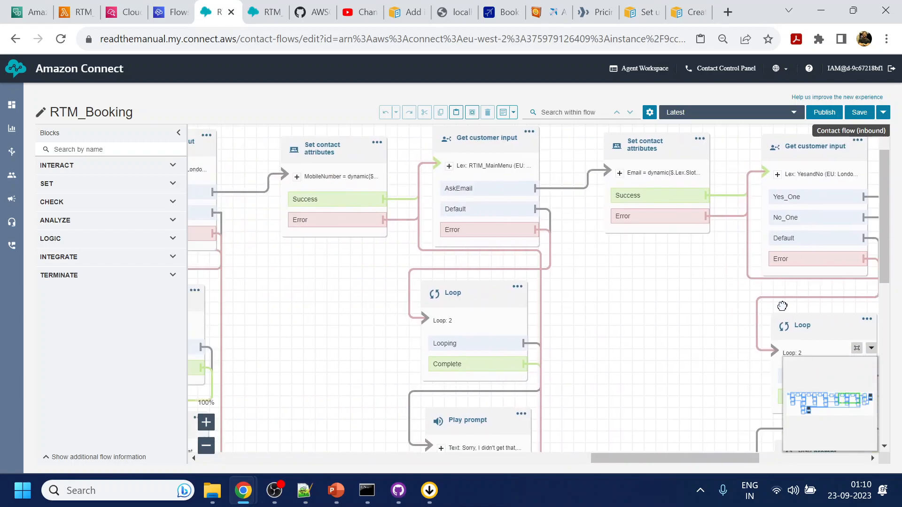
drag(415, 321, 448, 320)
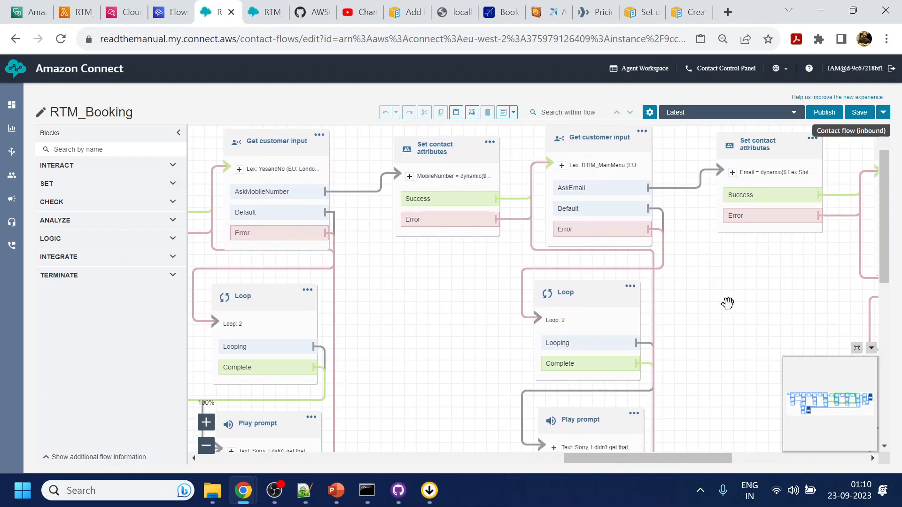
drag(728, 303, 681, 296)
click(577, 137)
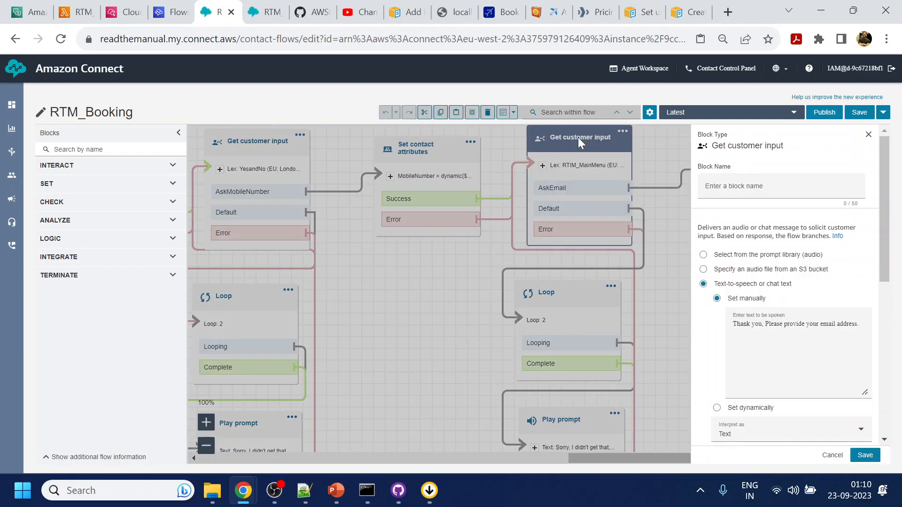
scroll(821, 362, down, 6)
scroll(826, 328, up, 3)
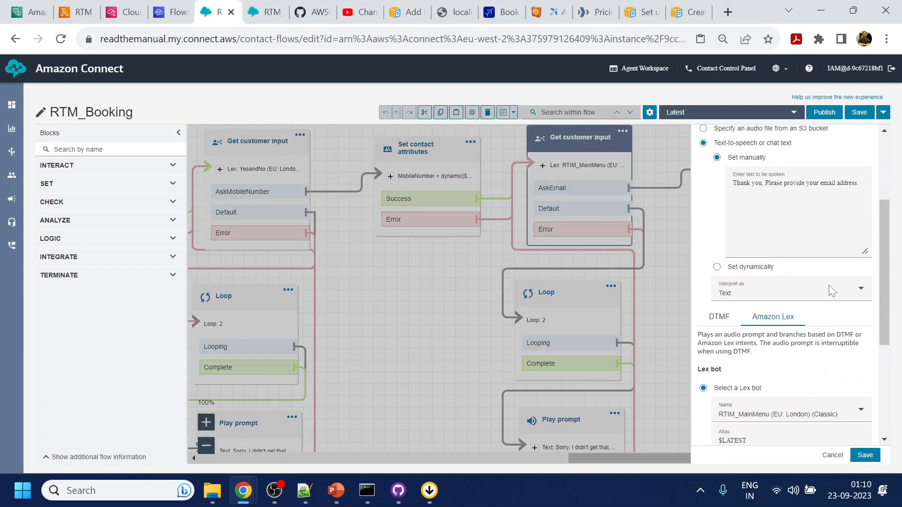
scroll(822, 344, down, 4)
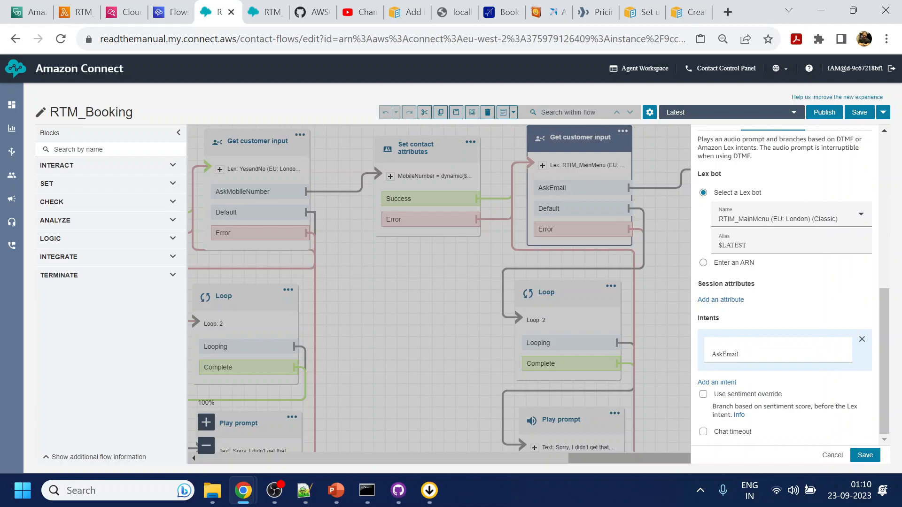
click(831, 455)
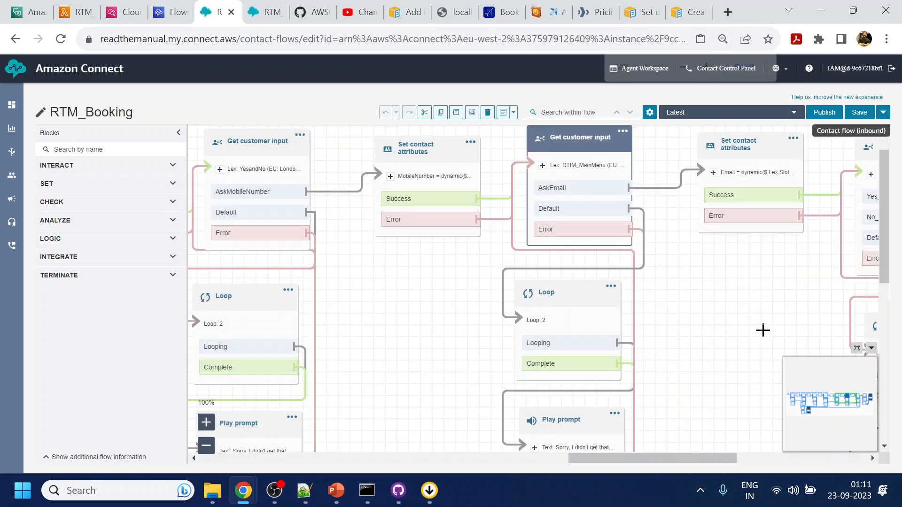
Copy the AskEmail, Loop, Play prompt and Email attribute blocks into RTM_ManageBooking.
key(ctrl+minus)
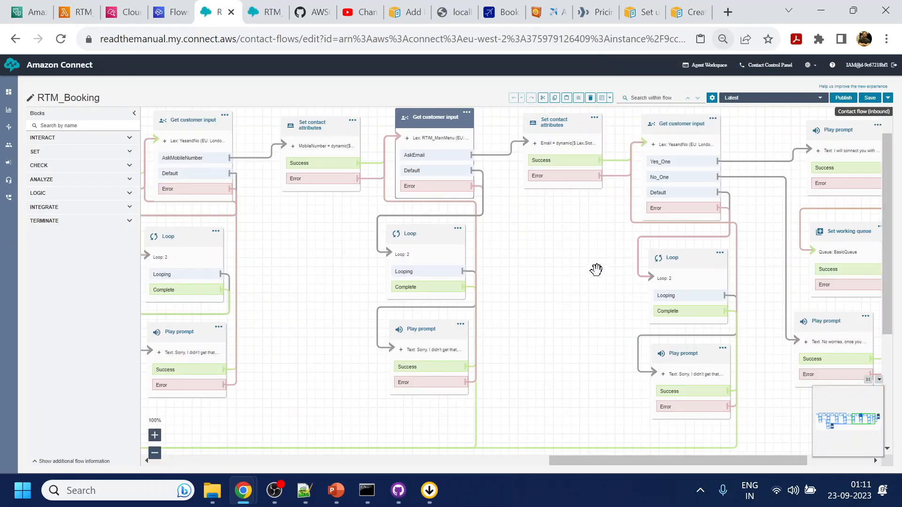
drag(594, 260, 554, 281)
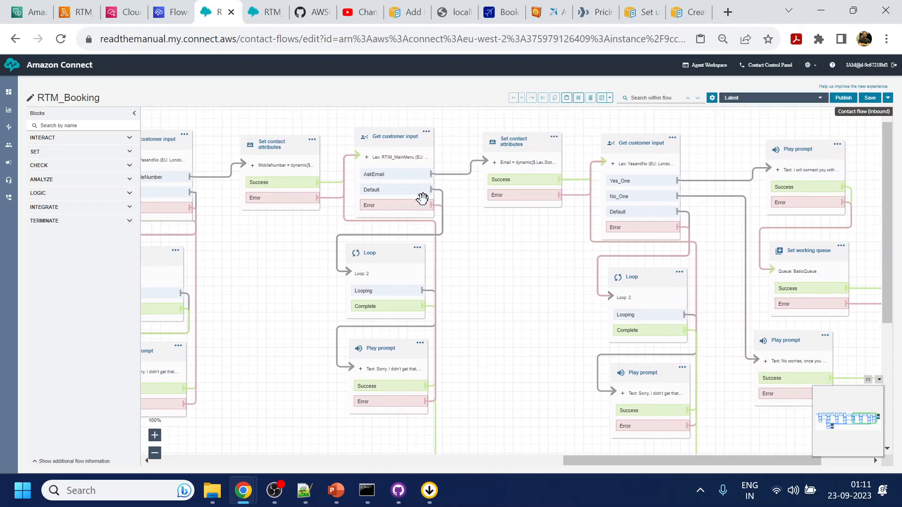
click(388, 139)
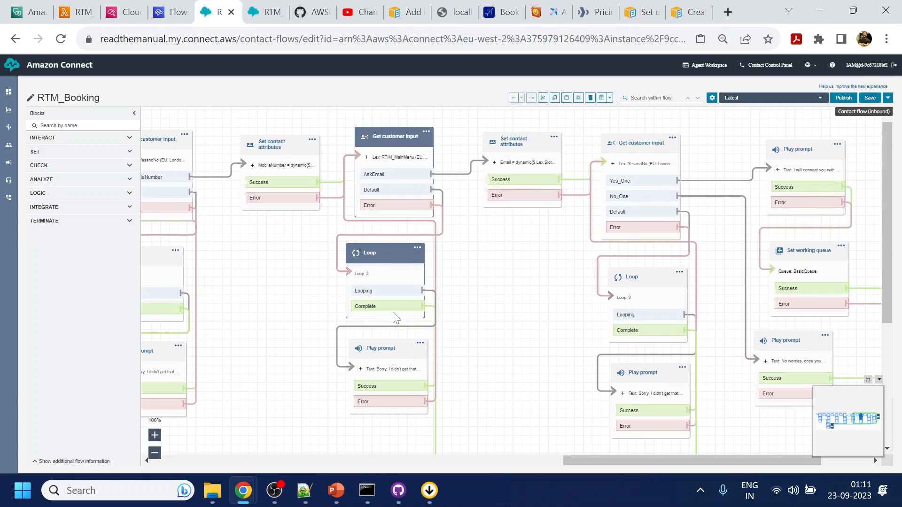
ctrl+click(393, 350)
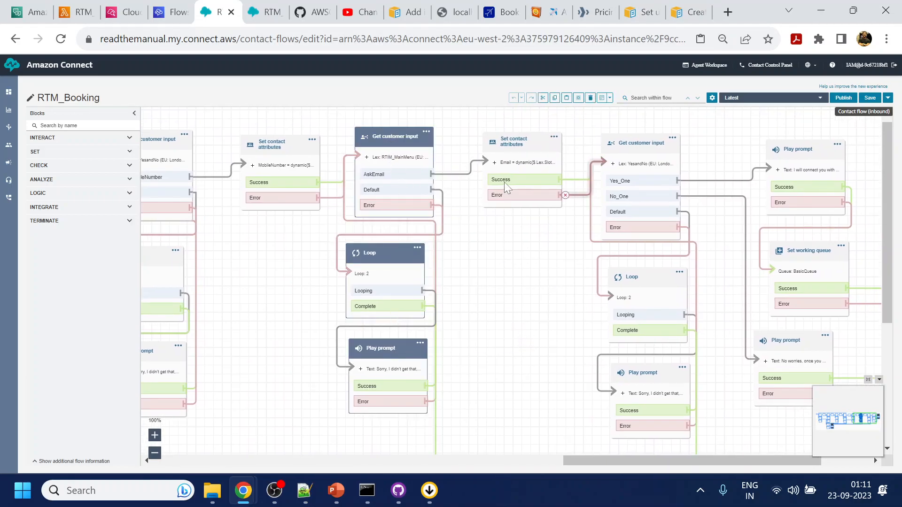
ctrl+click(520, 138)
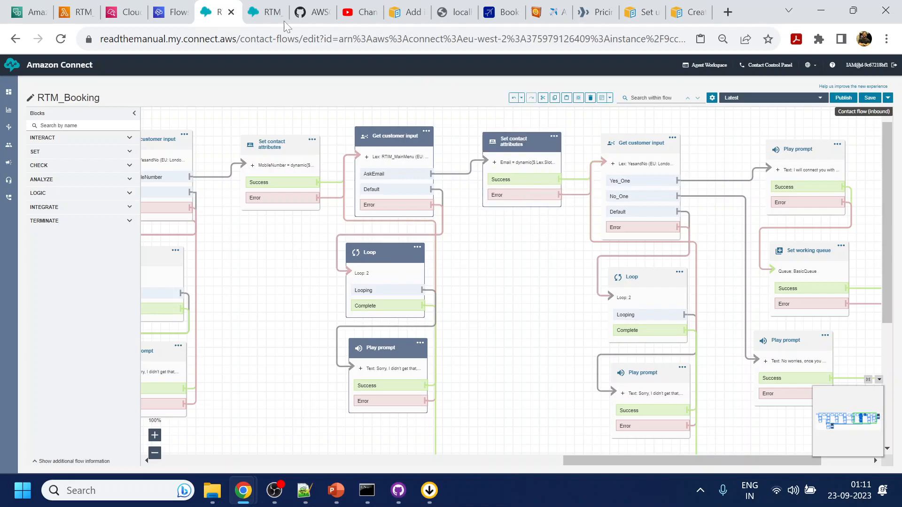
click(263, 11)
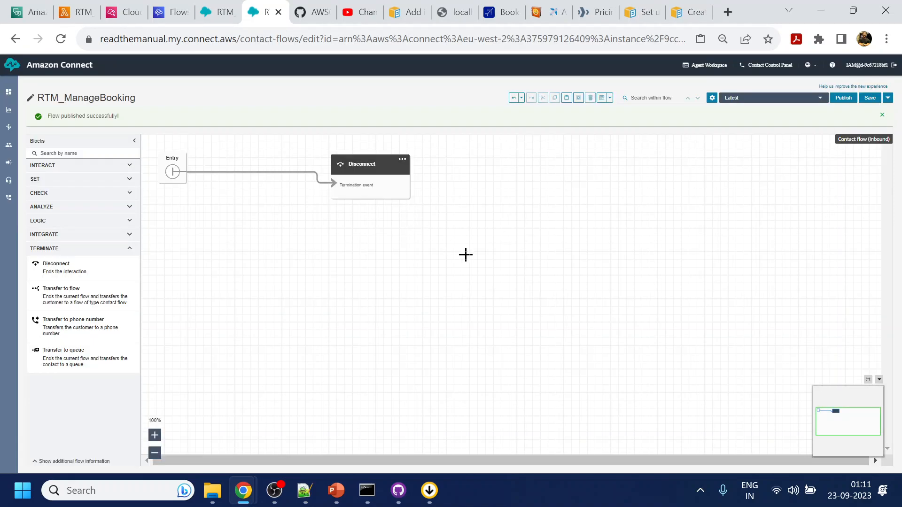
key(ctrl+v)
drag(213, 159, 335, 213)
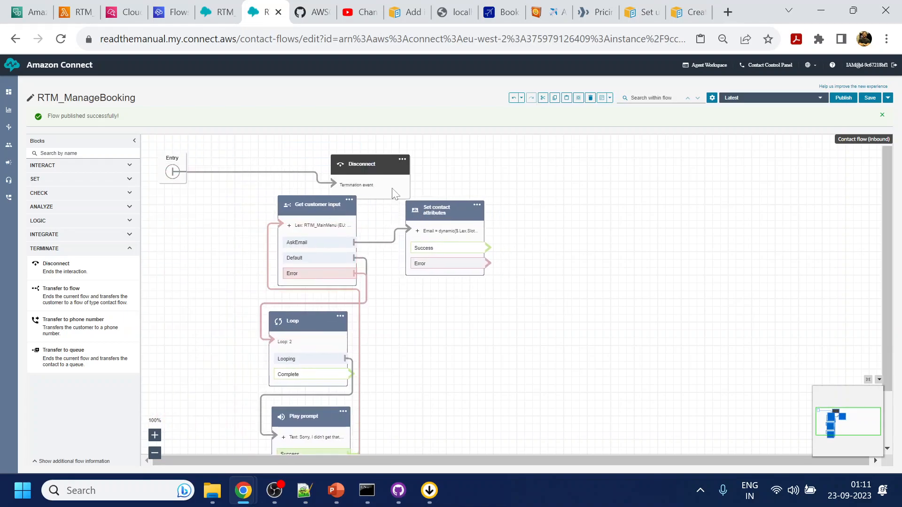
Replace the Entry→Disconnect link with Entry→Get customer input and move Disconnect far right.
click(524, 172)
click(186, 173)
key(Delete)
drag(173, 173, 291, 224)
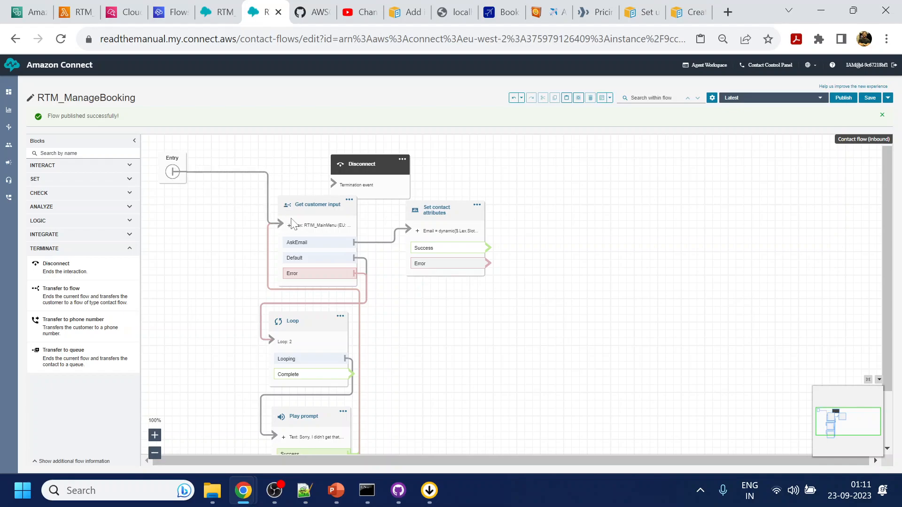
drag(374, 167, 650, 210)
drag(542, 303, 563, 252)
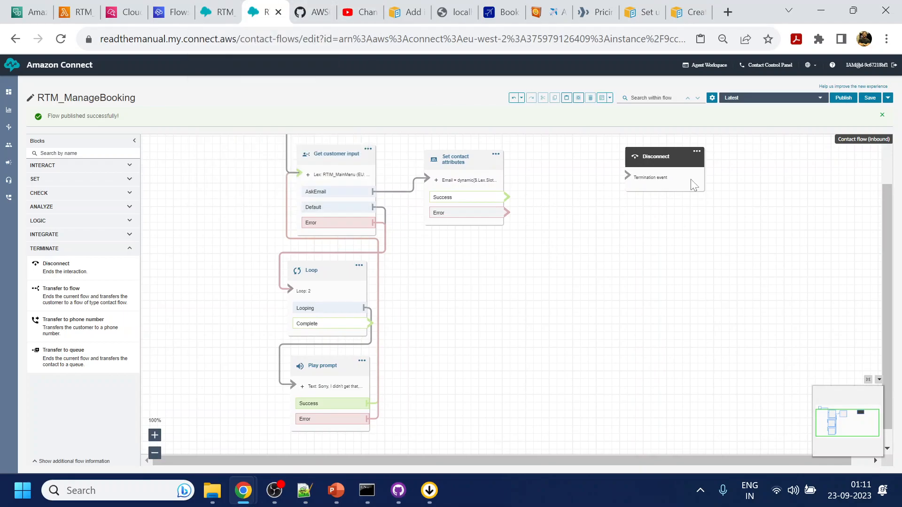
drag(688, 173, 869, 169)
click(683, 246)
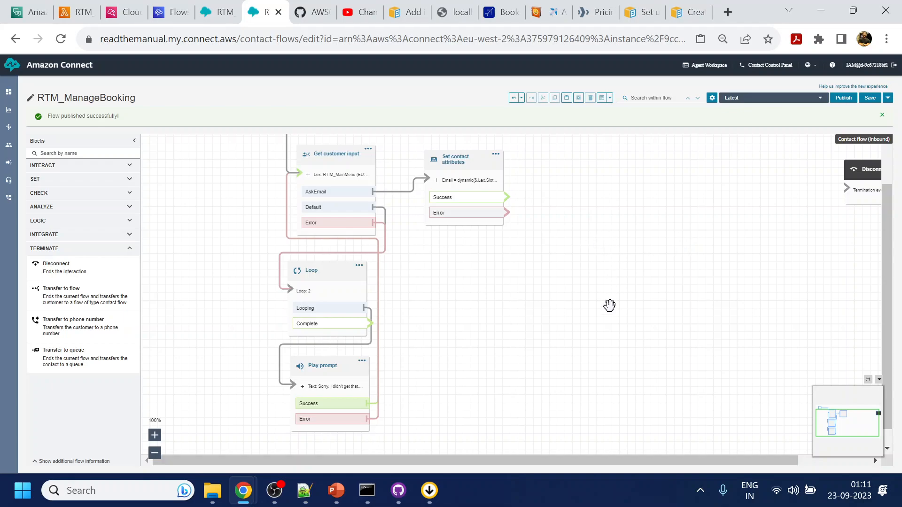
Bring RTM_Booking's final Play prompt, queue and Disconnect blocks over, linked from Loop Complete.
click(238, 9)
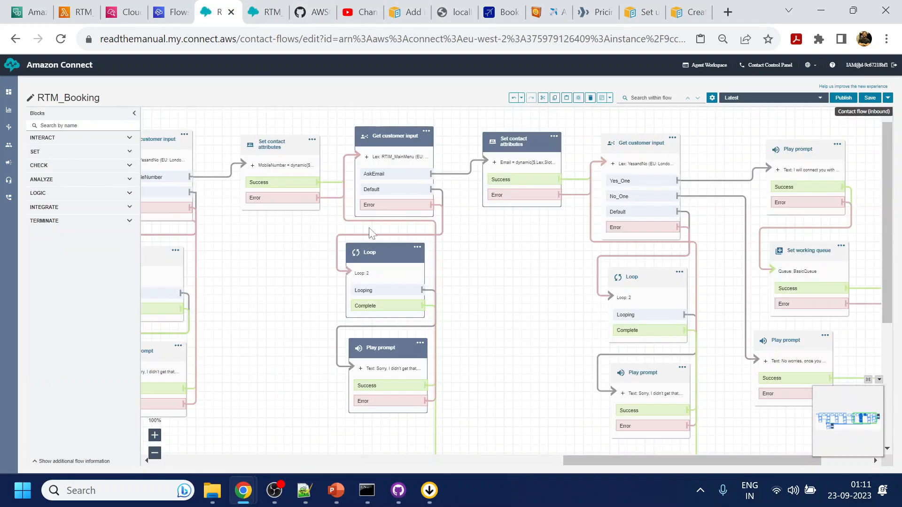
scroll(540, 229, down, 5)
scroll(540, 229, left, 3)
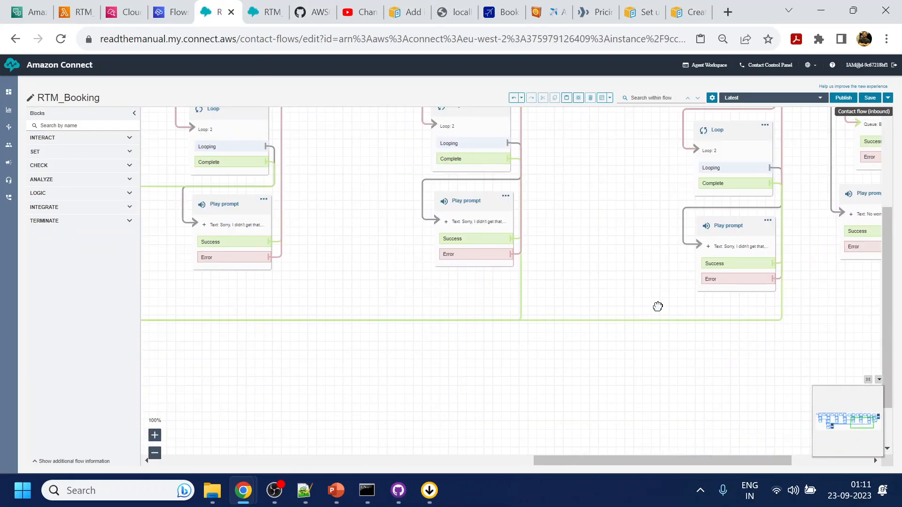
scroll(418, 324, left, 10)
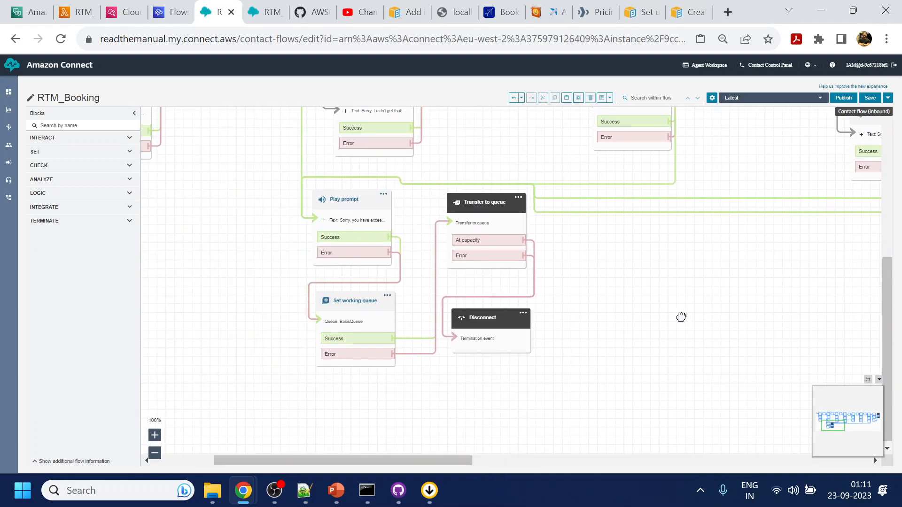
drag(281, 170, 565, 392)
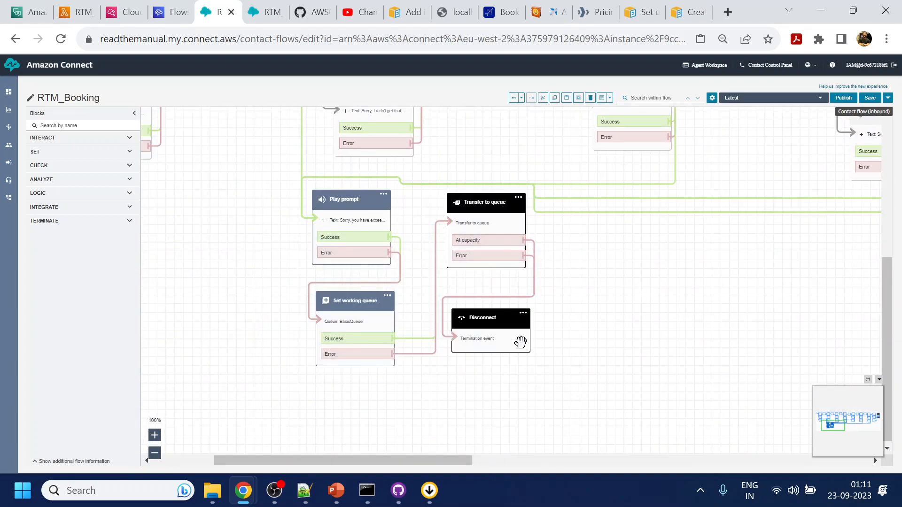
click(275, 17)
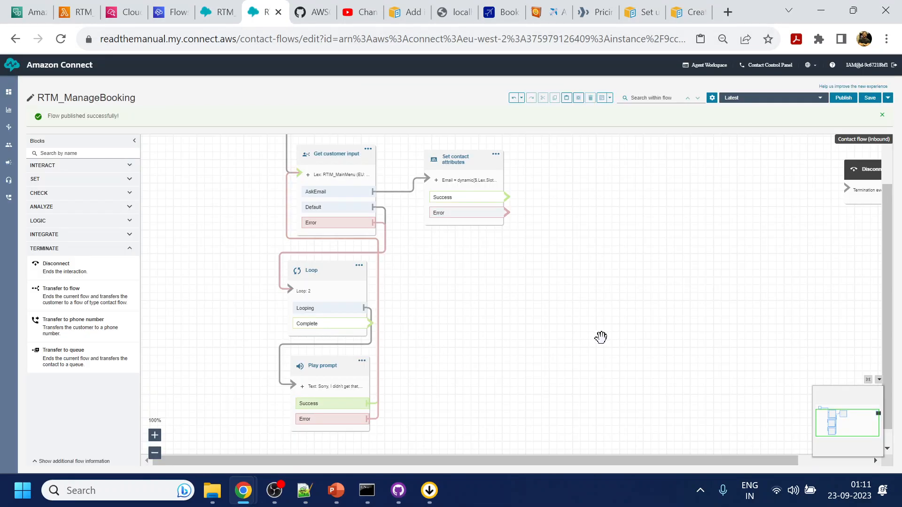
scroll(593, 250, down, 3)
drag(626, 340, 495, 294)
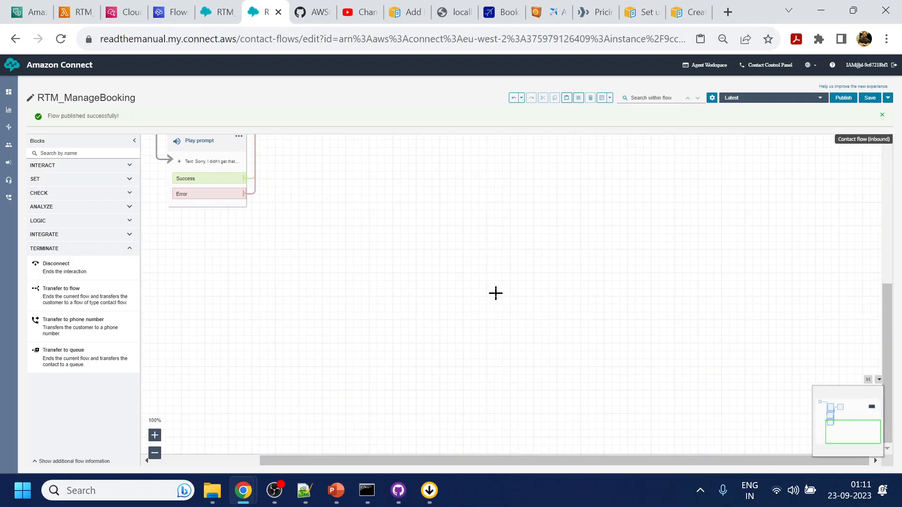
key(ctrl+v)
drag(412, 177, 422, 253)
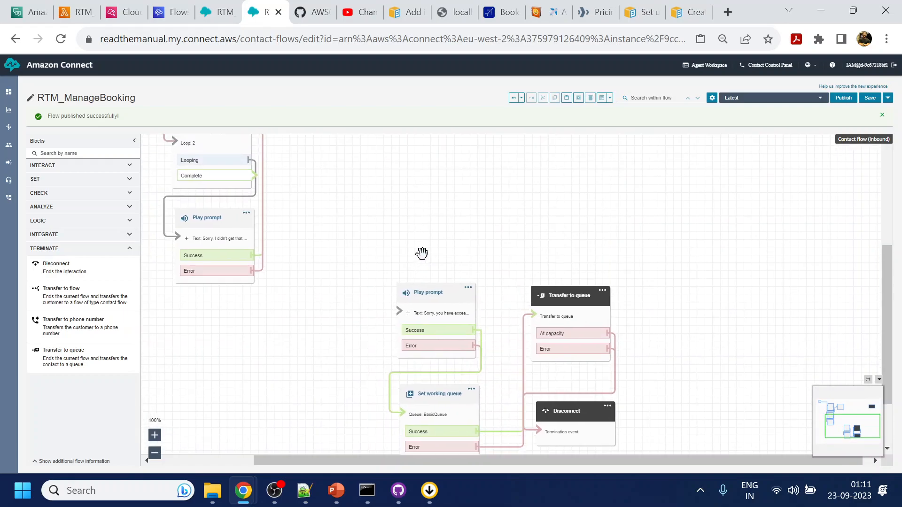
drag(252, 176, 399, 311)
drag(571, 255, 589, 325)
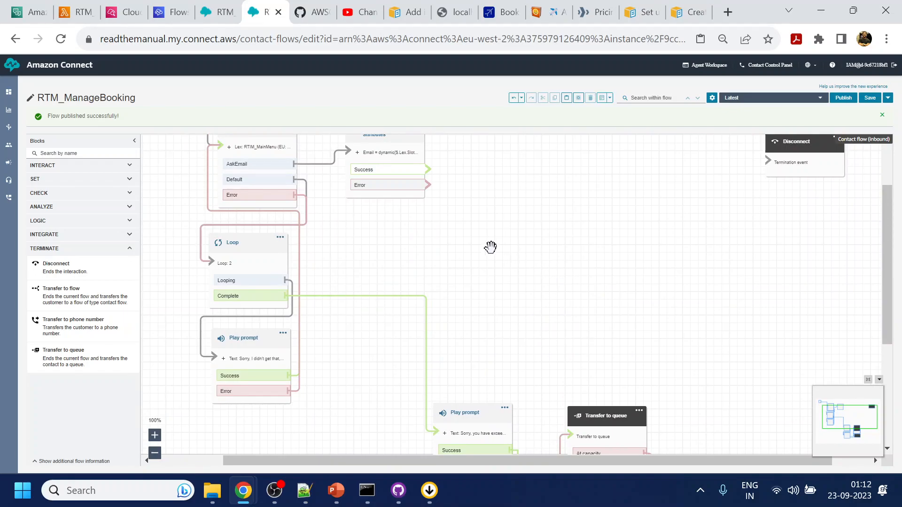
drag(510, 191, 507, 260)
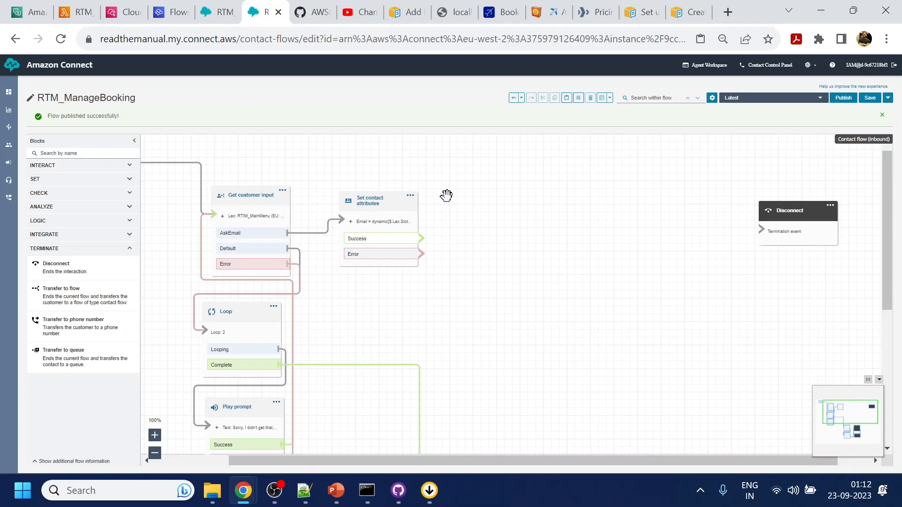
drag(486, 298, 515, 247)
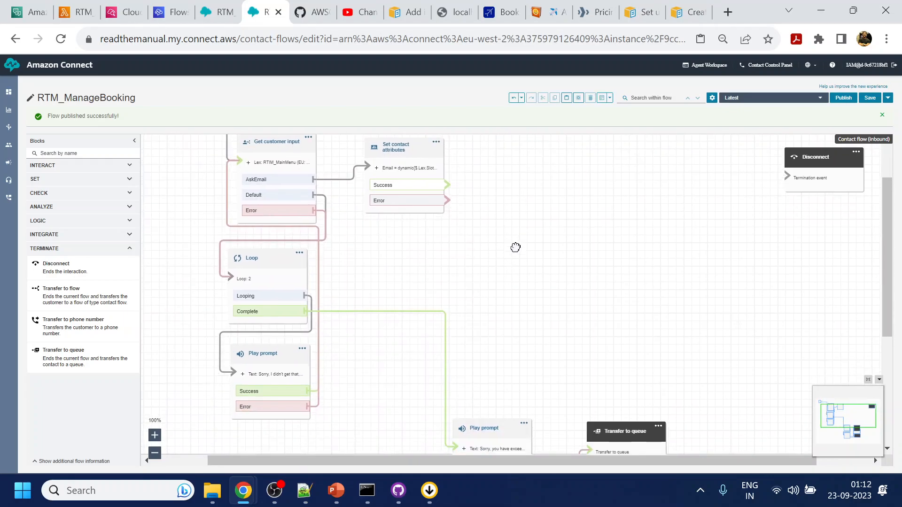
Duplicate the Get customer input, Loop, Play prompt and Set contact attributes blocks beside the originals.
ctrl+click(256, 145)
ctrl+click(260, 257)
ctrl+click(256, 353)
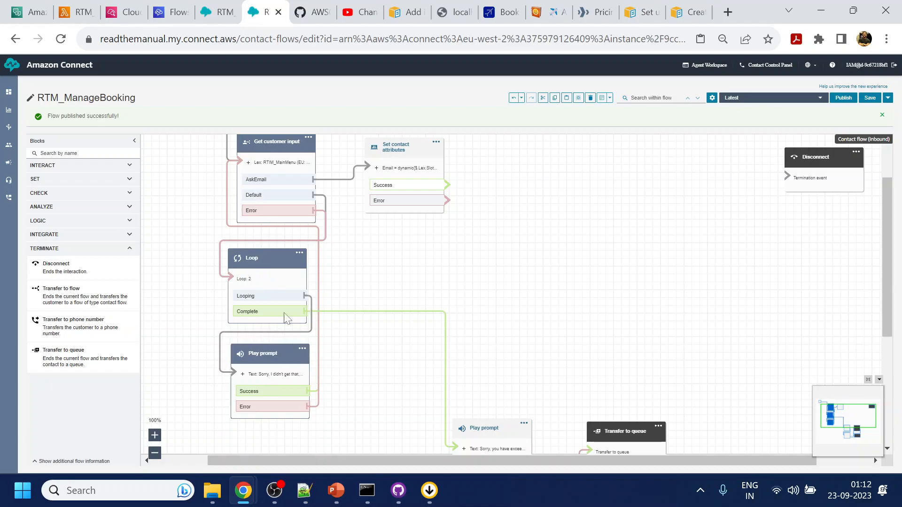
ctrl+click(406, 155)
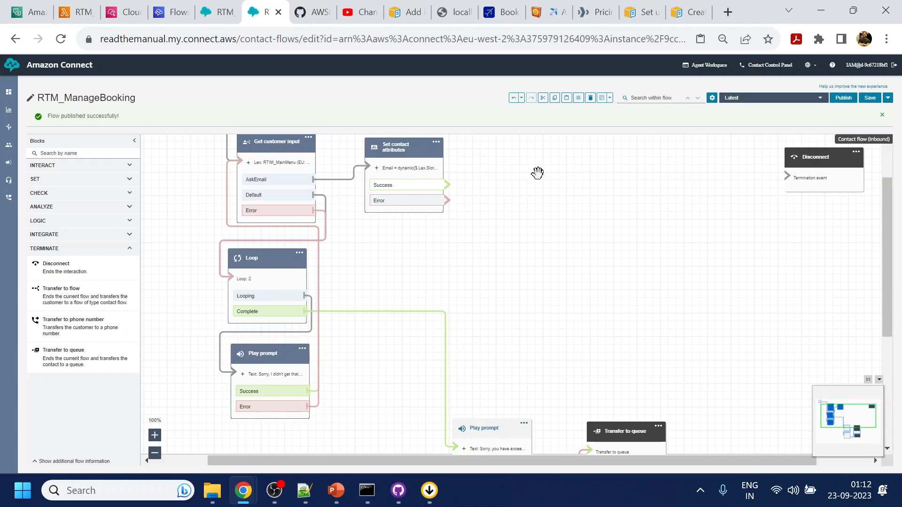
key(ctrl+c)
key(ctrl+v)
drag(197, 155, 568, 153)
drag(395, 267, 414, 301)
Trim 'Thank you.' from the email prompt and route attribute Success and Error to the second input.
click(297, 176)
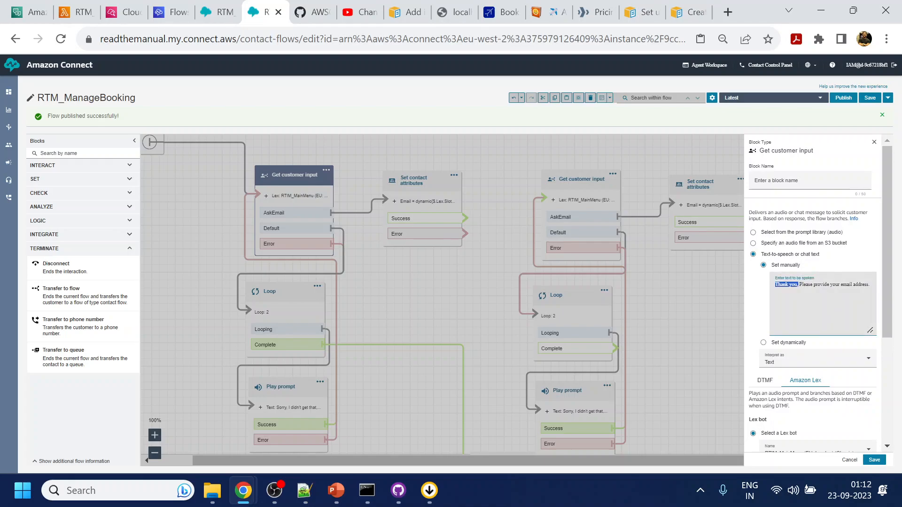
key(BackSpace)
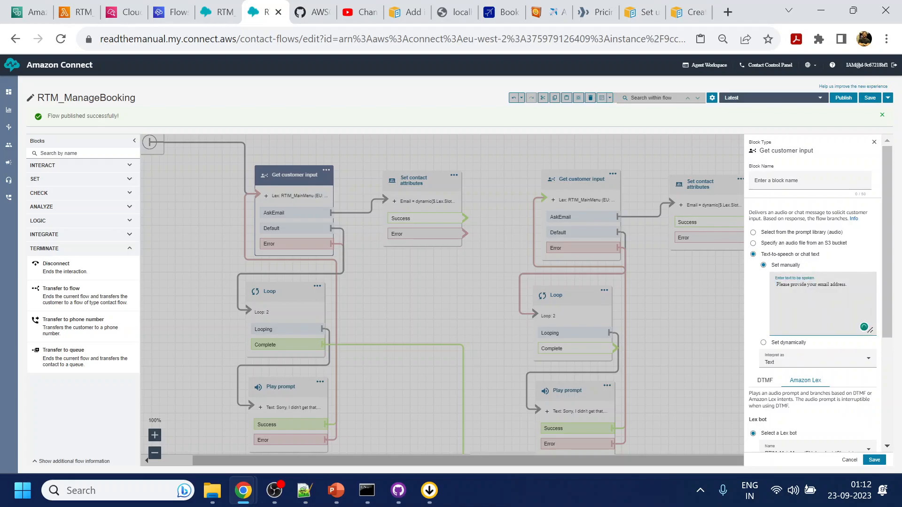
drag(464, 219, 566, 202)
drag(464, 234, 558, 202)
Change the copied block's prompt to 'Okay, Now please provide your PNR number'.
drag(720, 297, 648, 274)
click(507, 160)
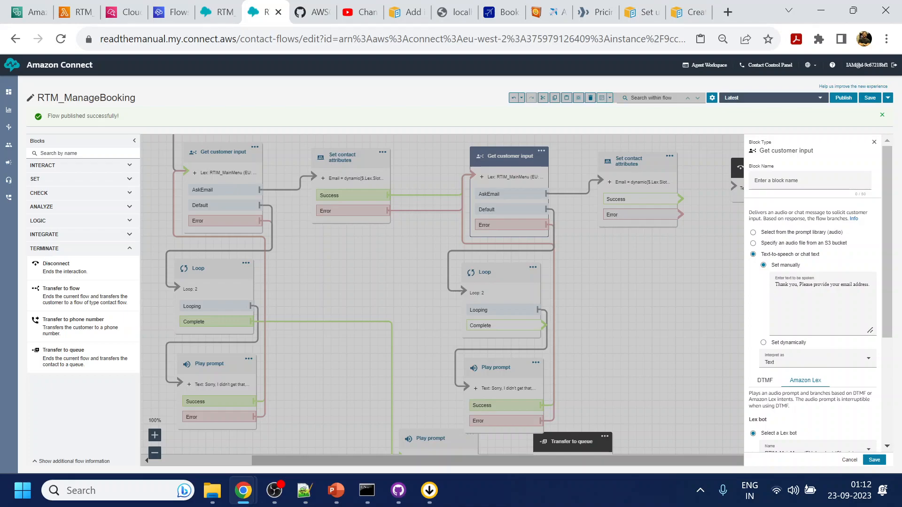
drag(775, 285, 878, 286)
text(Okay)
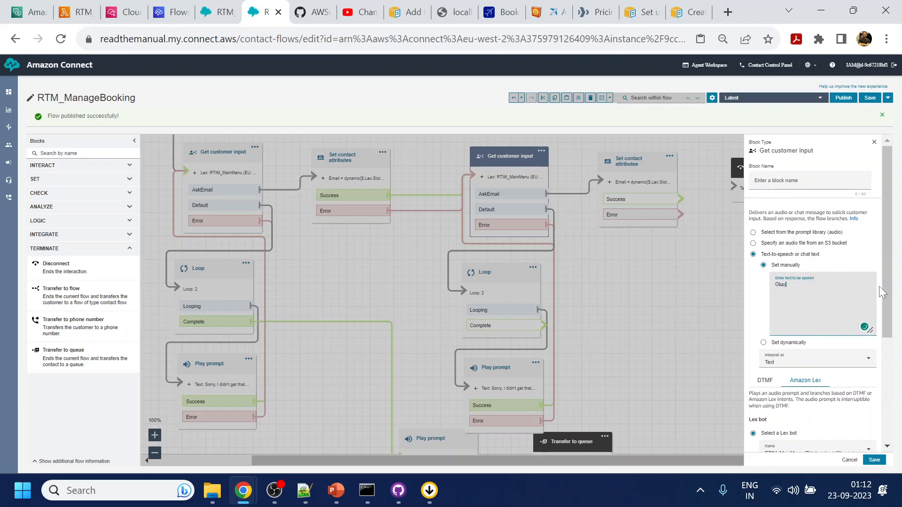
text(, Now please provide your PNR number)
Create a new AskPNR intent in the Lex bot.
click(19, 8)
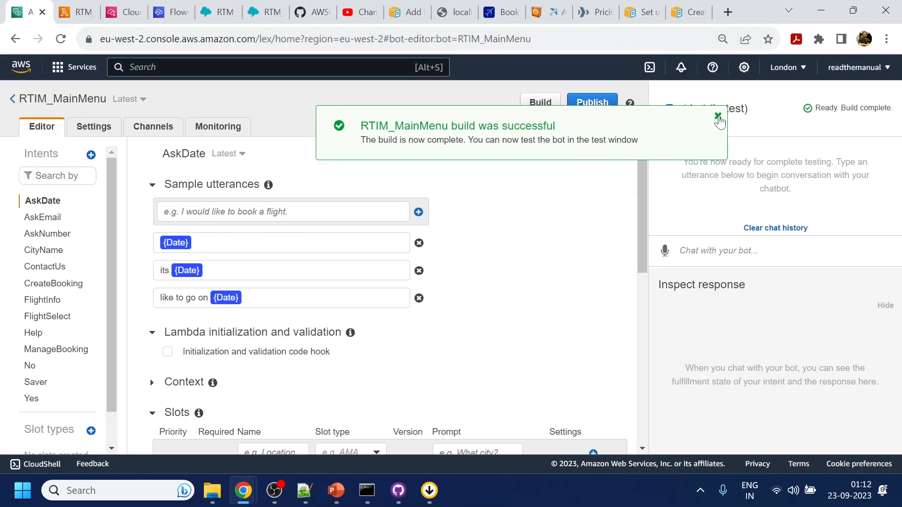
click(716, 116)
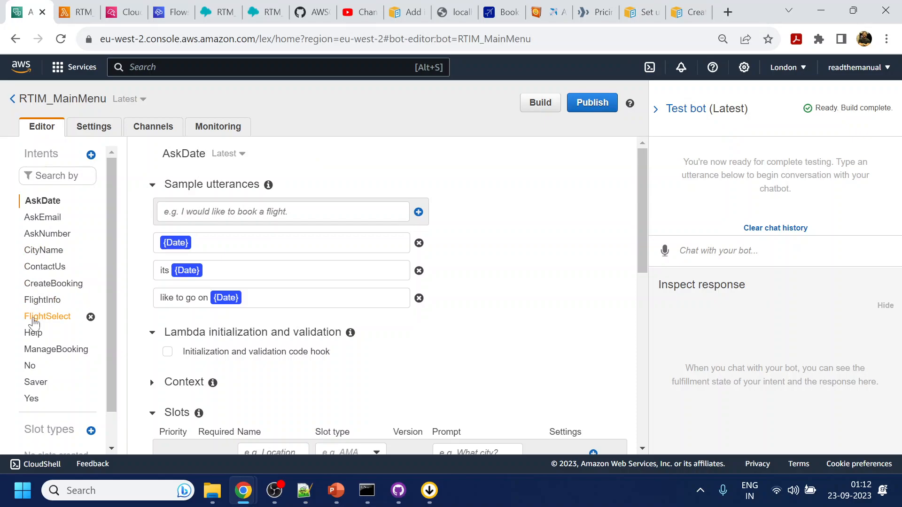
click(91, 155)
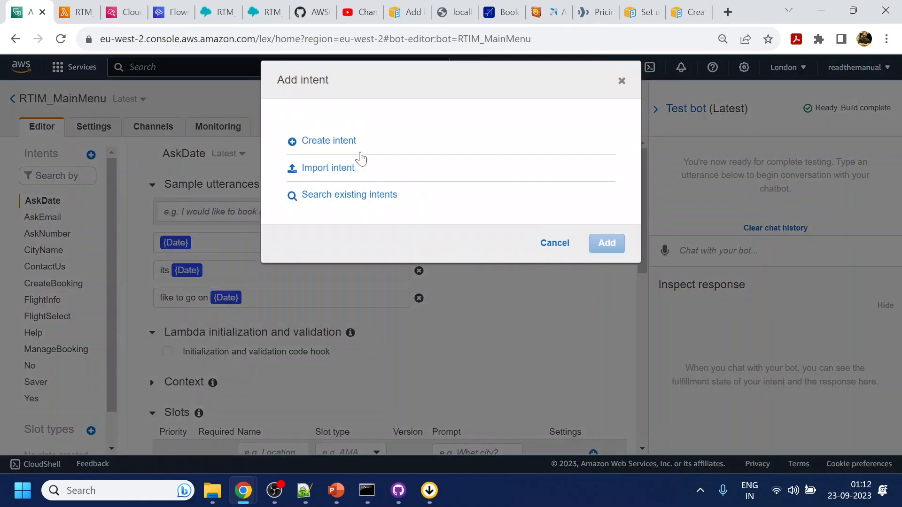
click(342, 142)
text(A)
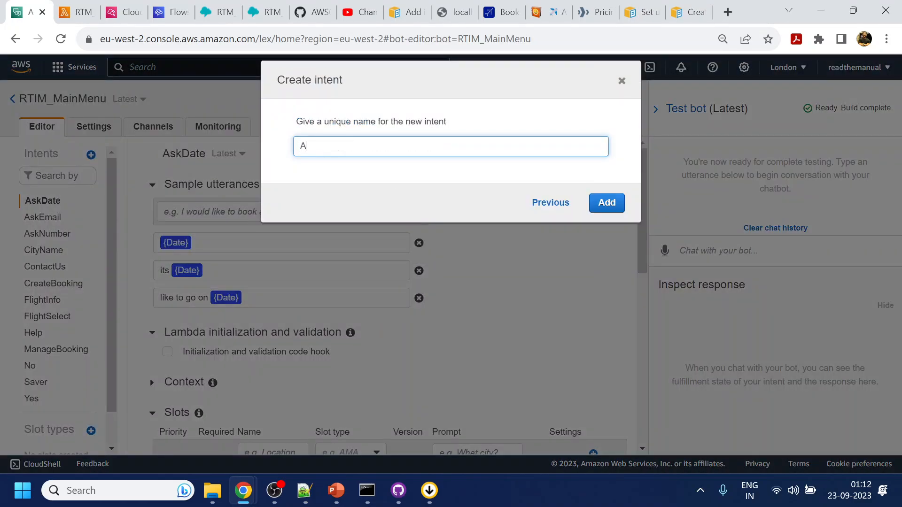
text(skPNR)
click(613, 211)
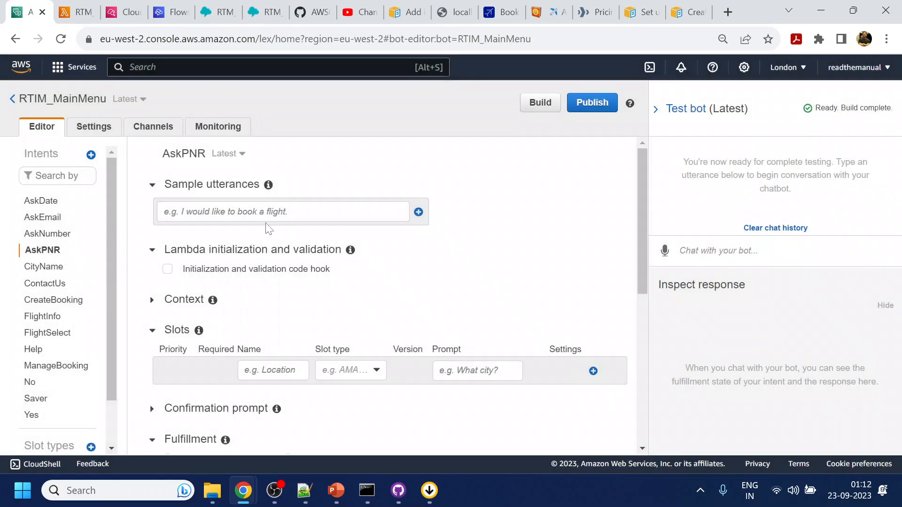
Add the utterance 'its {PNR}' with an AMAZON.AlphaNumeric slot named PNR.
click(271, 212)
key(Return)
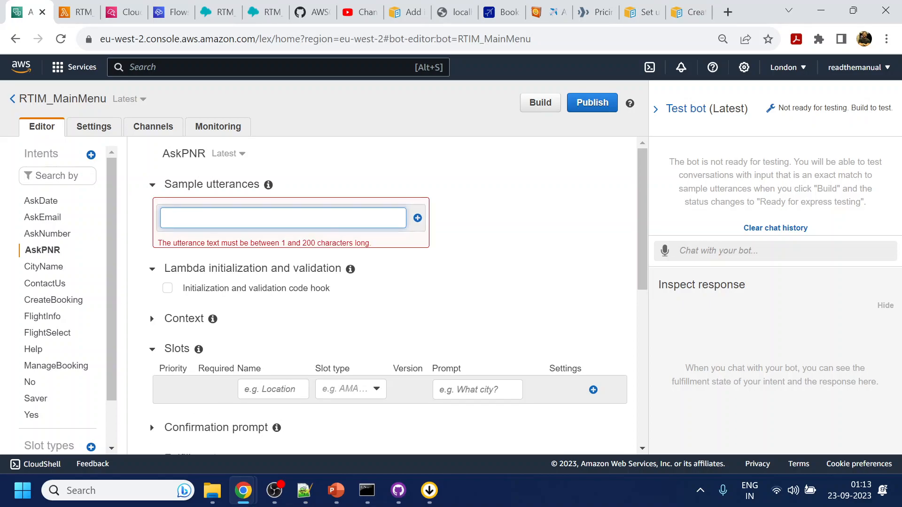
text(its AK4)
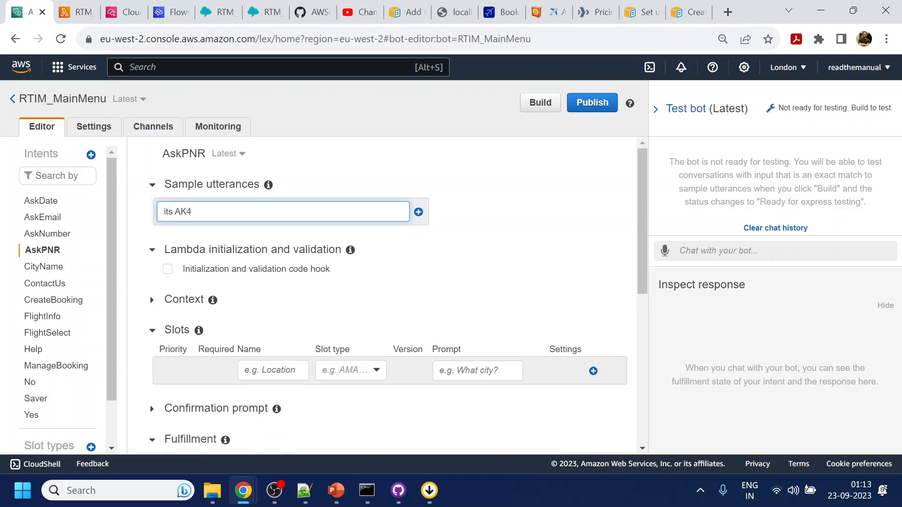
text(9HU)
key(Return)
drag(171, 243, 206, 242)
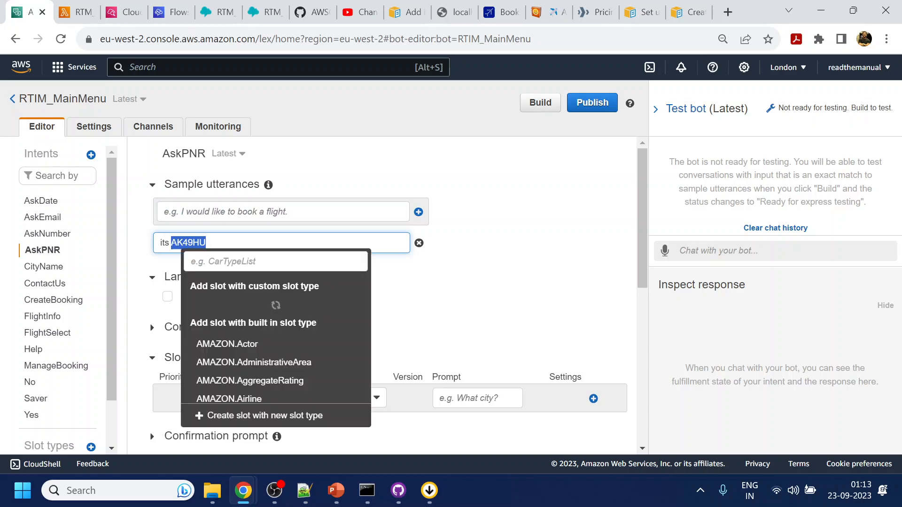
click(257, 261)
text(alp)
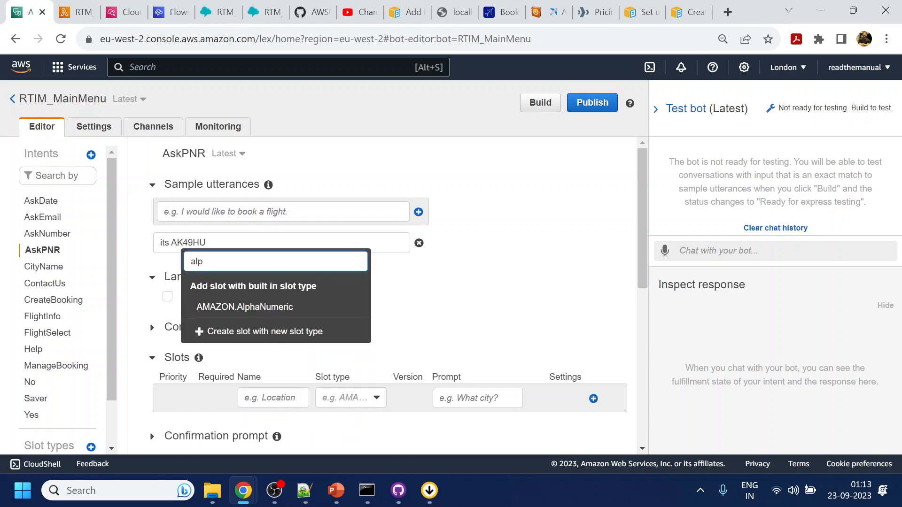
click(261, 310)
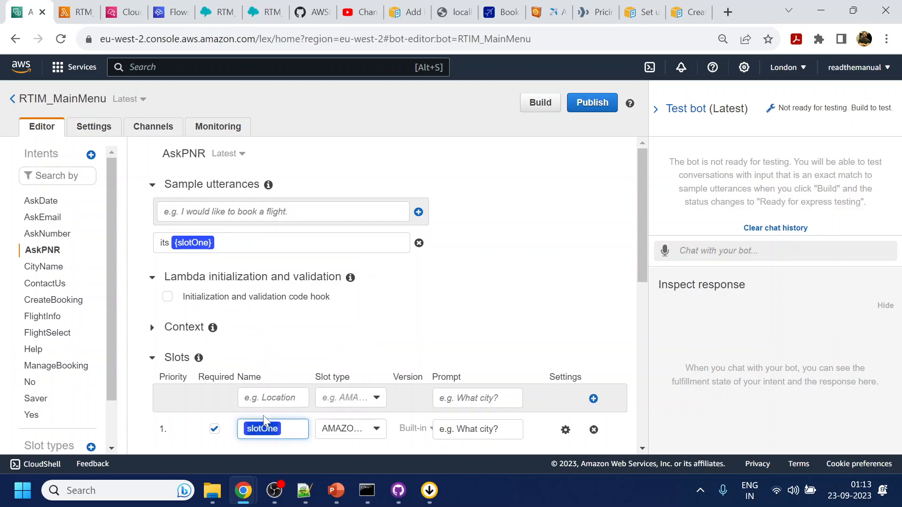
text(PNR)
key(Return)
Add a bare {PNR} utterance, save the AskPNR intent, and build the bot.
text(YU78gh)
key(Return)
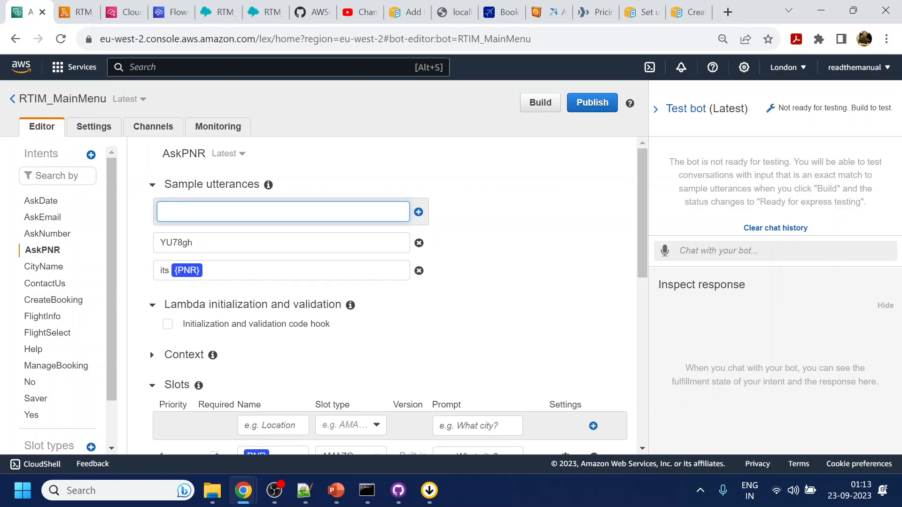
double_click(176, 243)
click(220, 303)
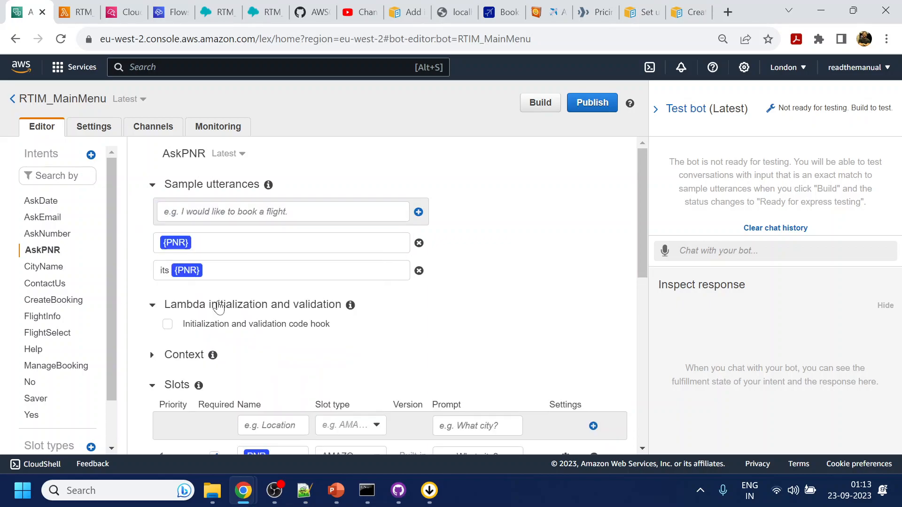
scroll(536, 235, down, 10)
click(195, 413)
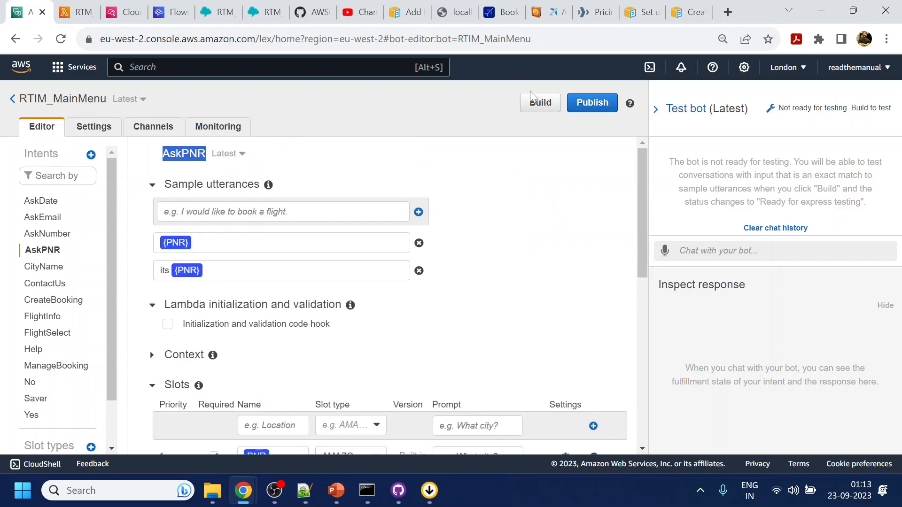
click(551, 113)
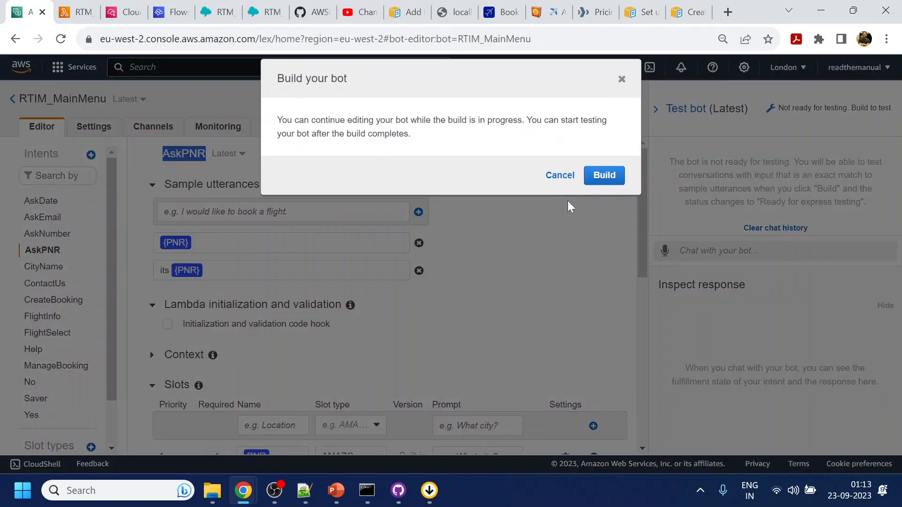
click(605, 177)
Set the copied Get customer input block's intent to AskPNR and save it.
click(263, 12)
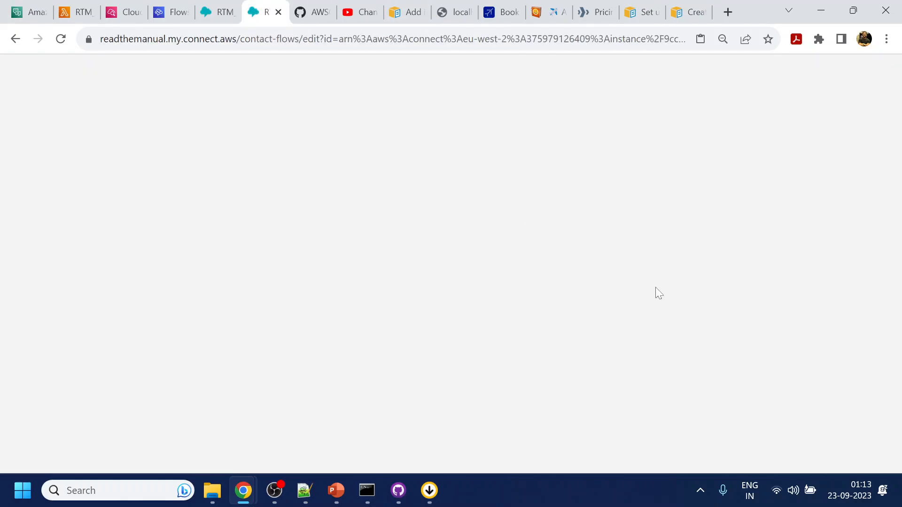
scroll(800, 408, down, 3)
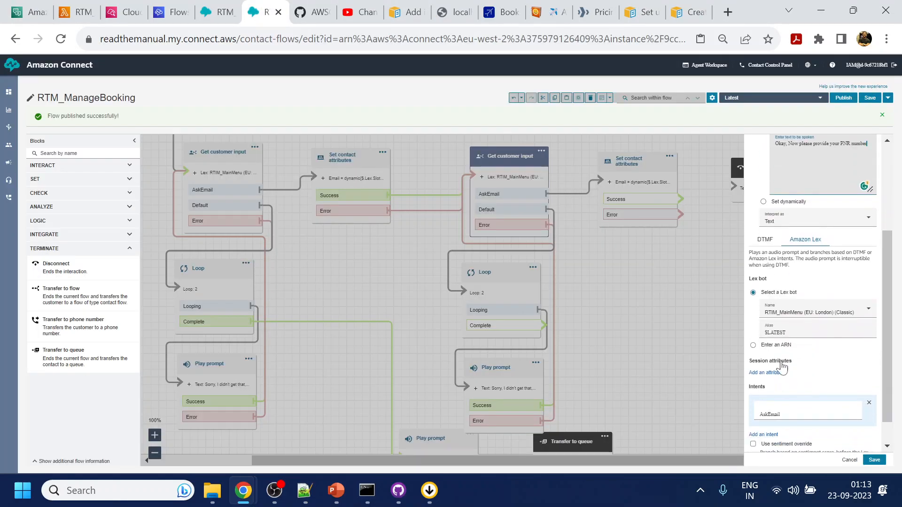
double_click(789, 408)
text(AskPNR)
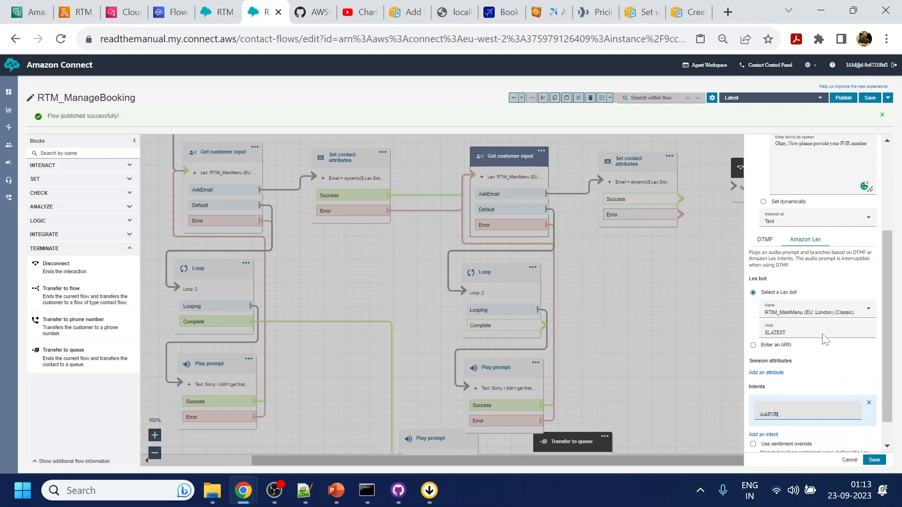
click(873, 459)
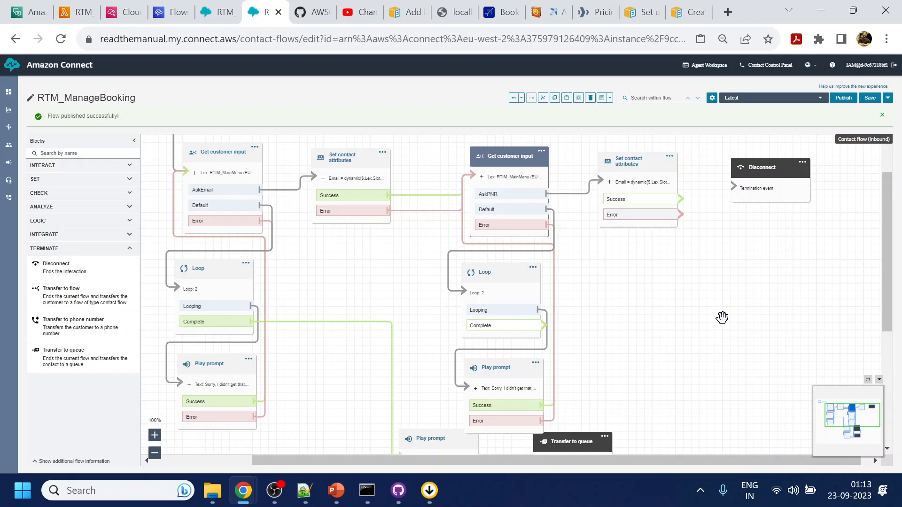
Change the second Set contact attributes block's key and Lex slot name from Email to PNR.
drag(711, 289, 636, 282)
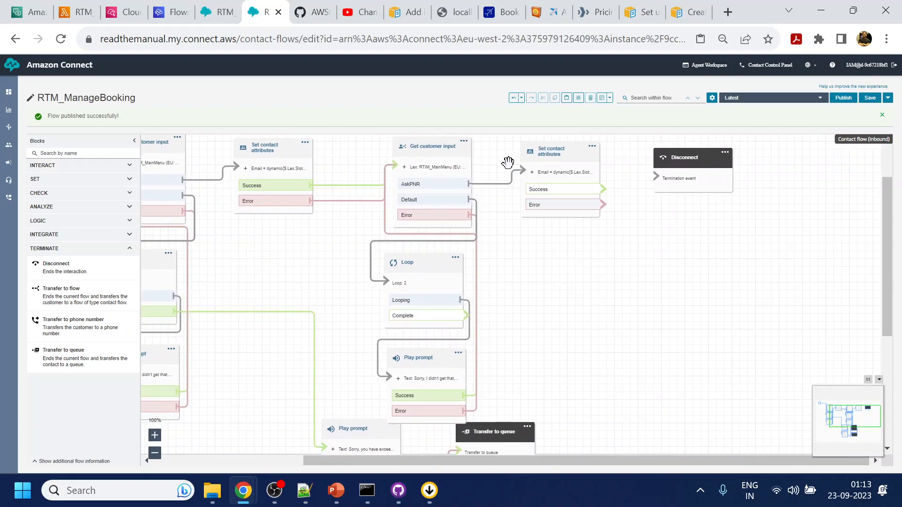
click(553, 155)
scroll(782, 343, down, 1)
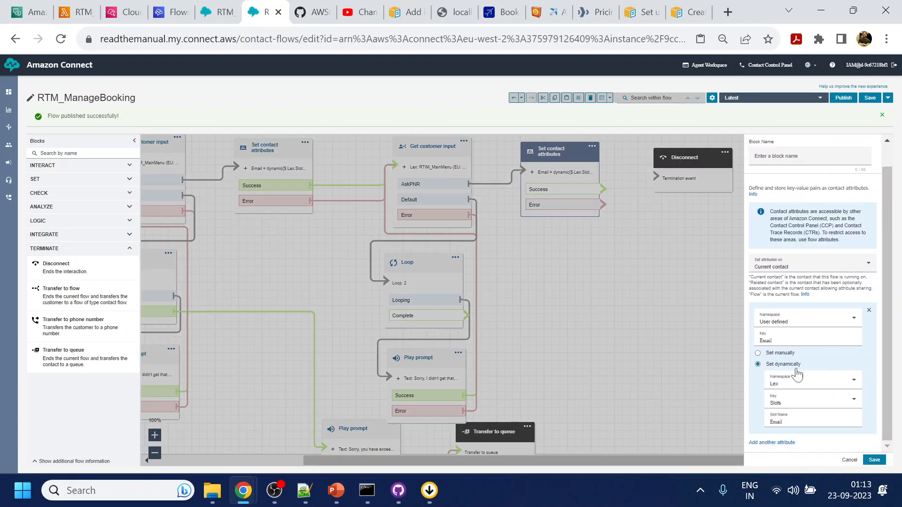
drag(759, 341, 791, 346)
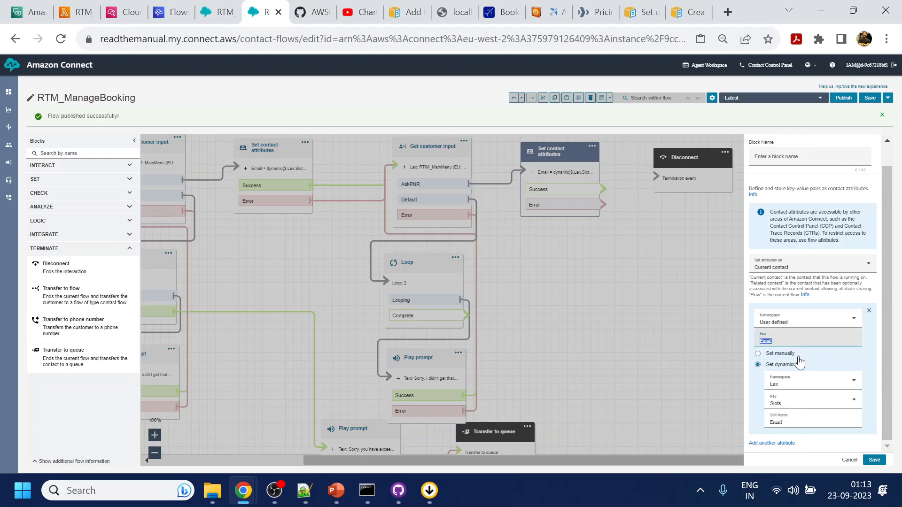
text(PNR)
drag(784, 422, 762, 426)
text(PNR)
click(874, 460)
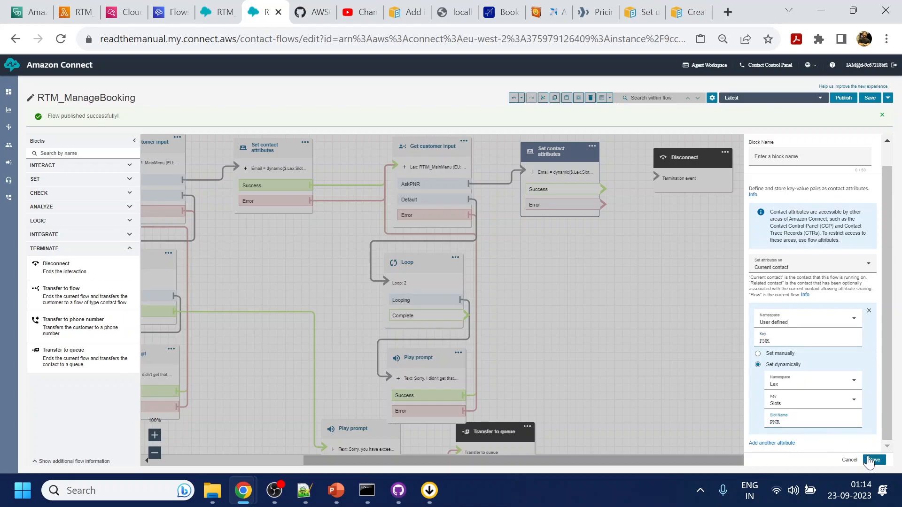
click(29, 12)
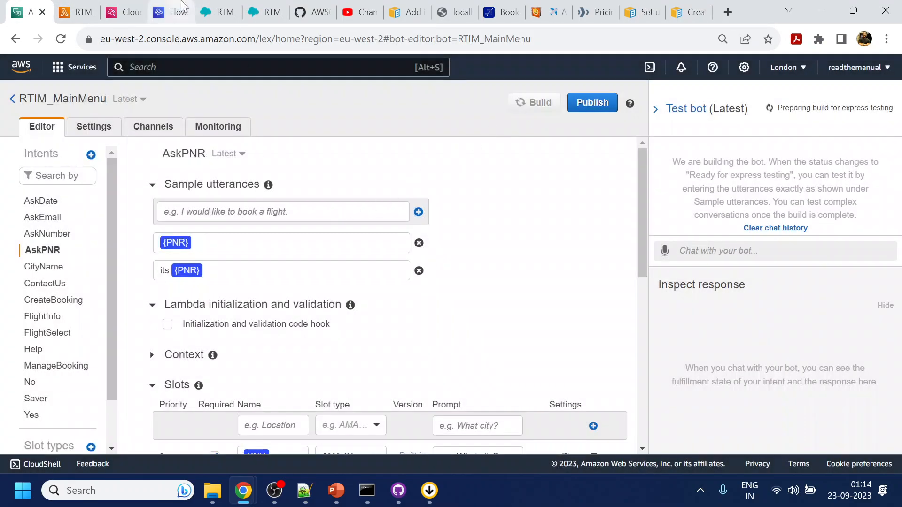
click(265, 12)
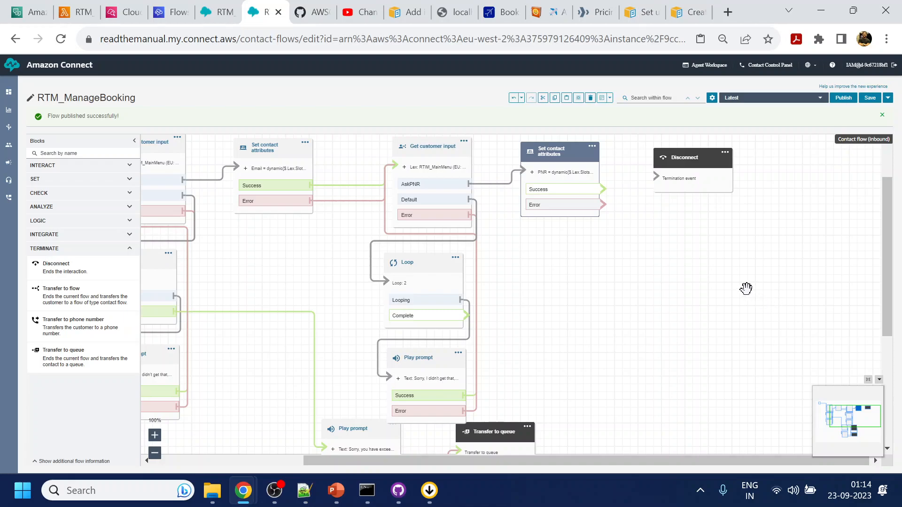
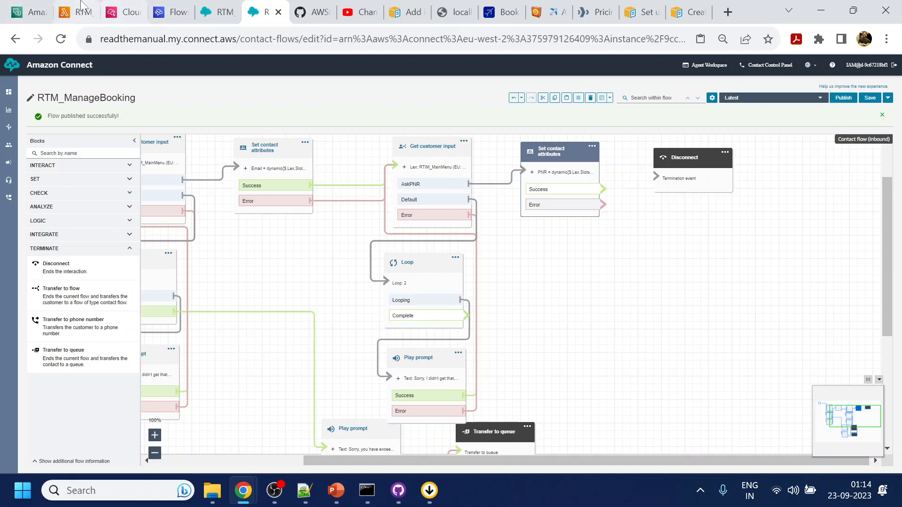
Move from the Lex bot to the RTM_RichMsg Lambda function's code editor.
click(28, 12)
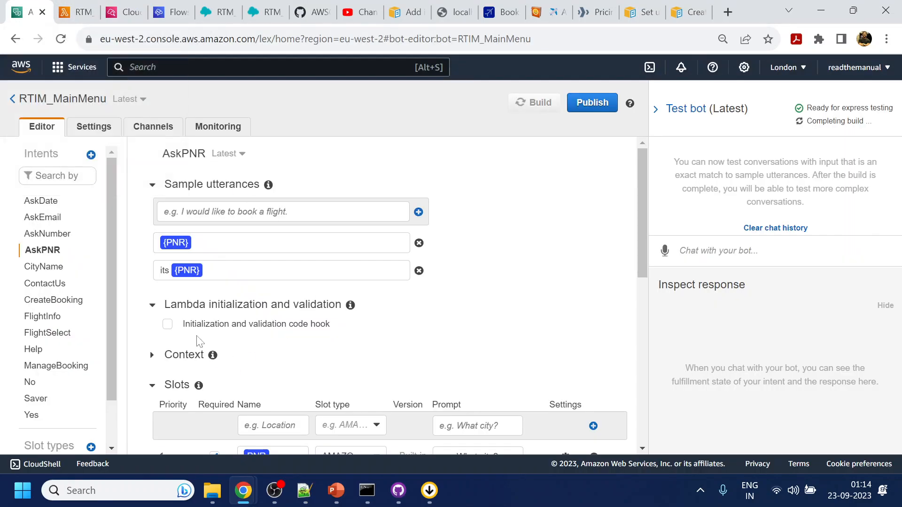
click(75, 11)
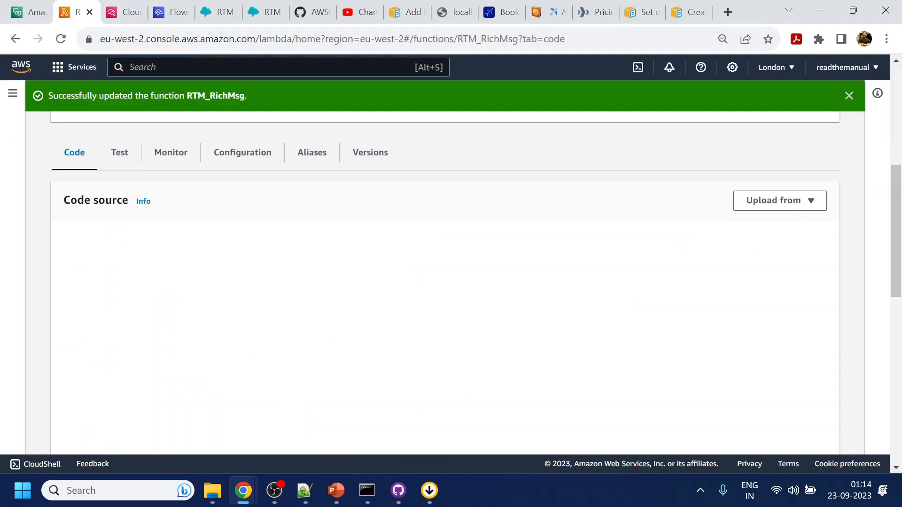
Replace the placeholder intent name 'kiwi' with 'AskPNR', copied from the Lex intent title.
scroll(553, 205, down, 5)
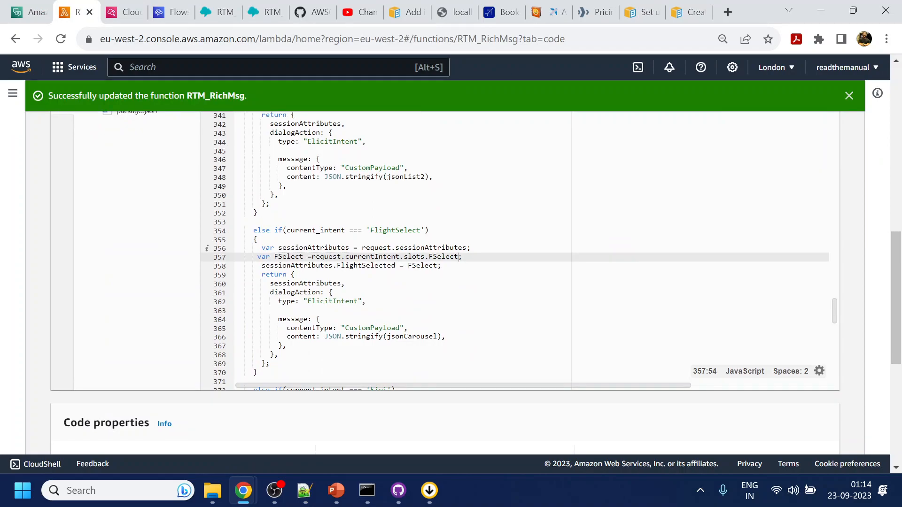
scroll(515, 250, down, 1)
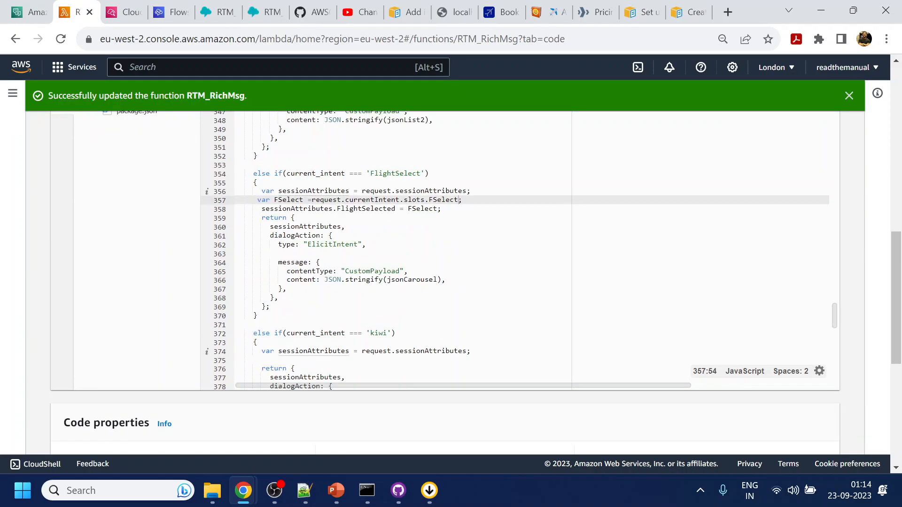
drag(263, 316, 227, 178)
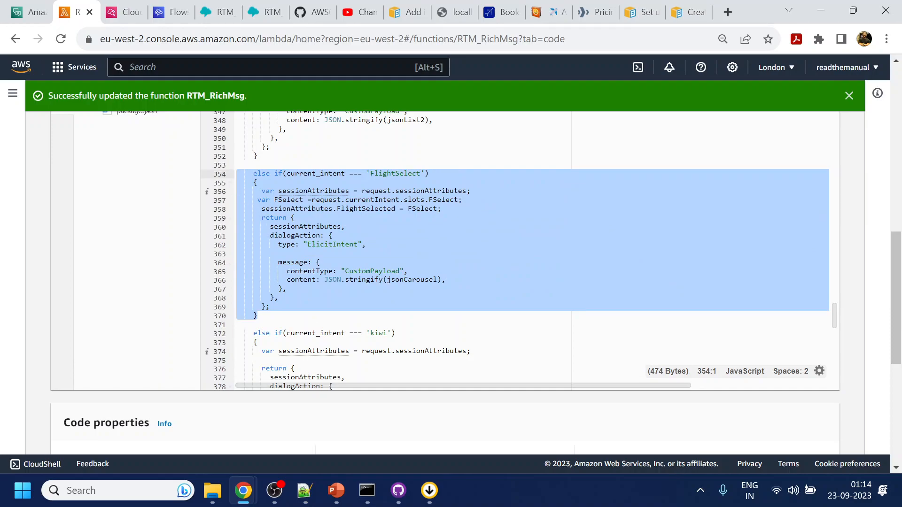
click(258, 315)
double_click(382, 333)
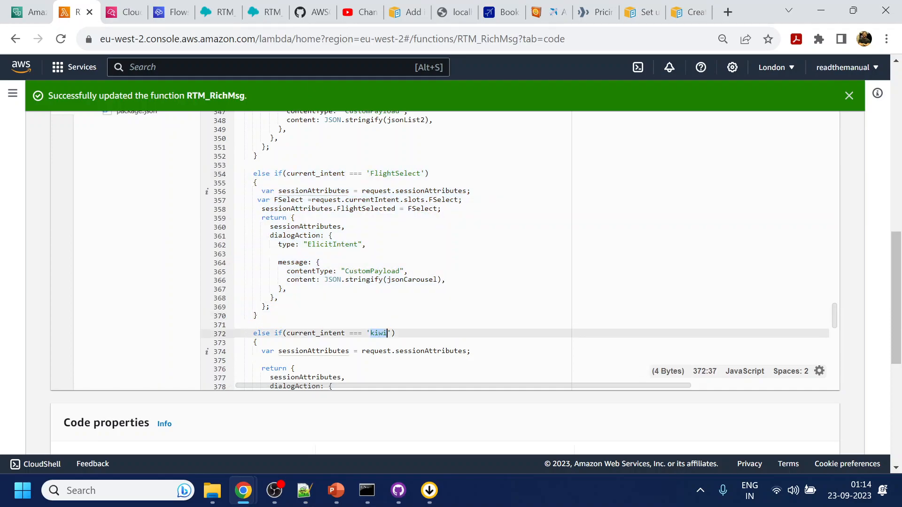
click(23, 6)
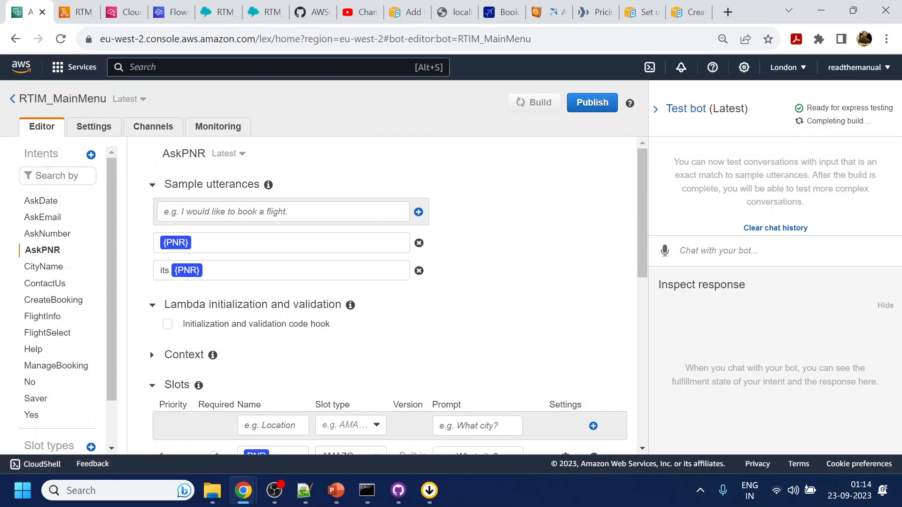
double_click(183, 153)
key(ctrl+c)
click(78, 12)
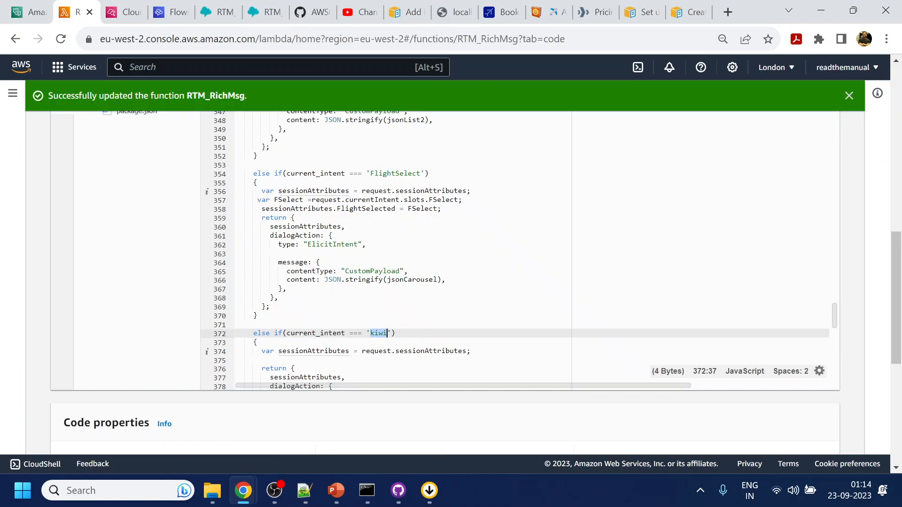
key(ctrl+v)
Select and copy the jsonQuick quick-reply block (lines 248–264).
scroll(422, 248, up, 10)
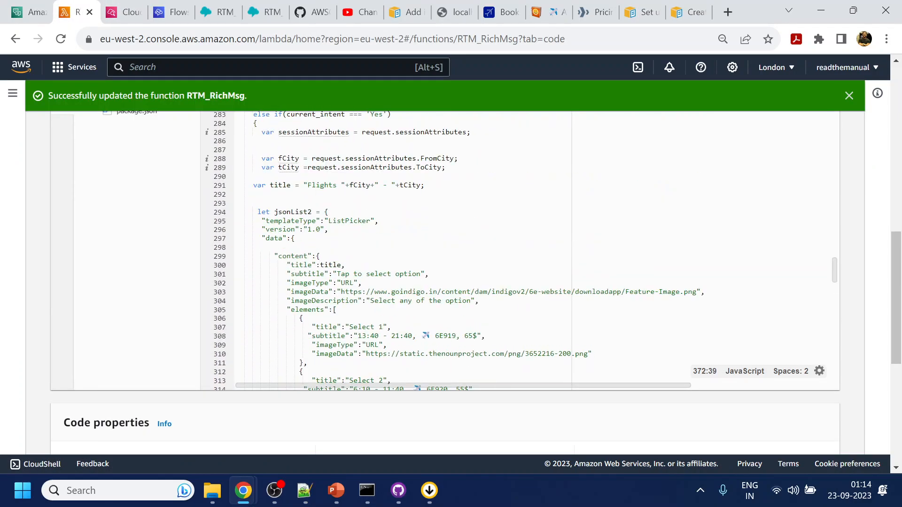
scroll(423, 249, up, 4)
scroll(423, 249, down, 2)
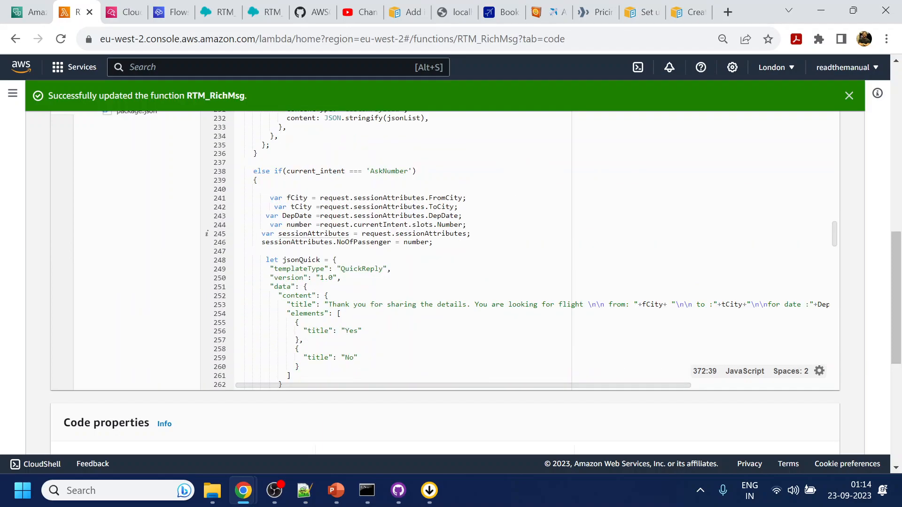
scroll(423, 249, down, 4)
drag(237, 297, 237, 146)
key(ctrl+c)
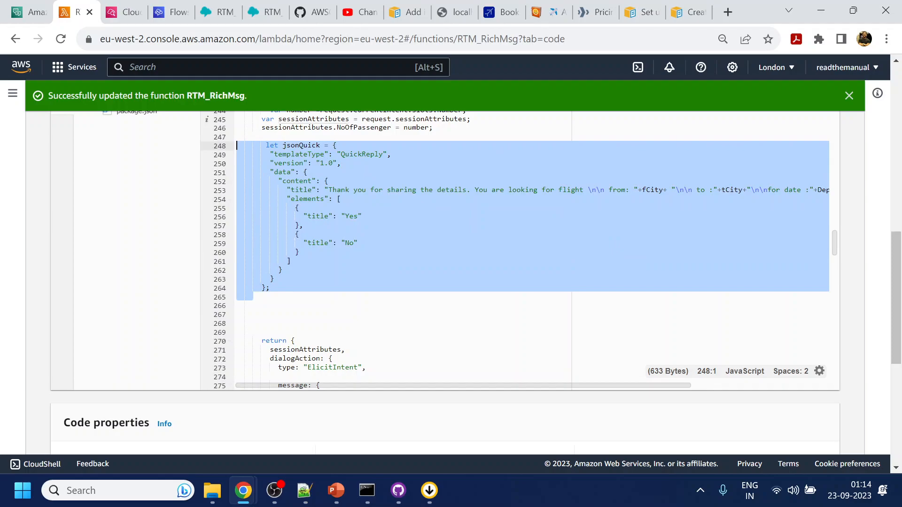
scroll(470, 249, down, 20)
scroll(469, 249, down, 15)
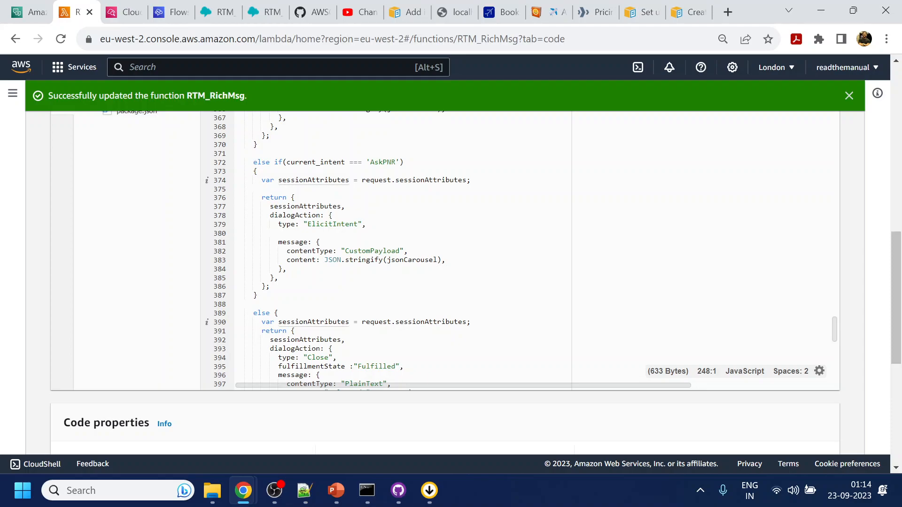
Paste the jsonQuick block into the AskPNR branch and rename it jsonQuick1.
click(472, 180)
key(Return)
key(Return)
key(ctrl+v)
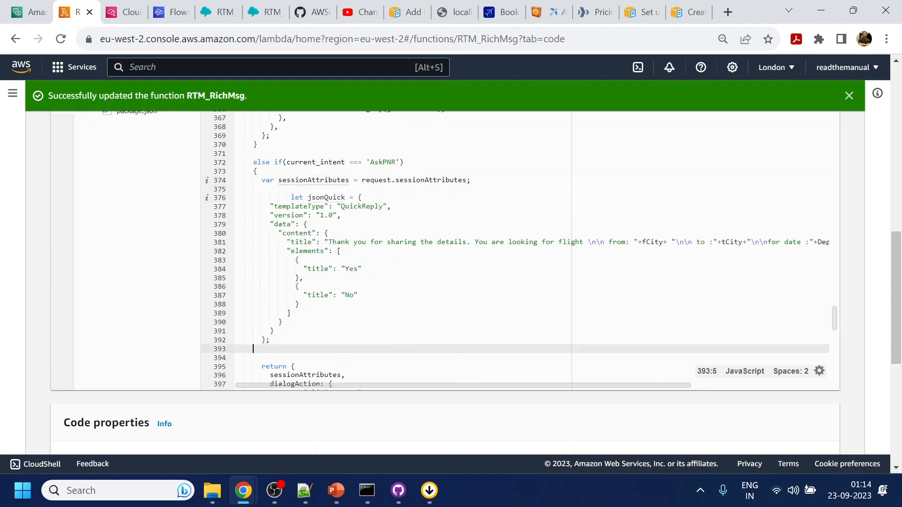
click(288, 197)
key(BackSpace)
key(BackSpace)
key(BackSpace)
click(320, 198)
text(1)
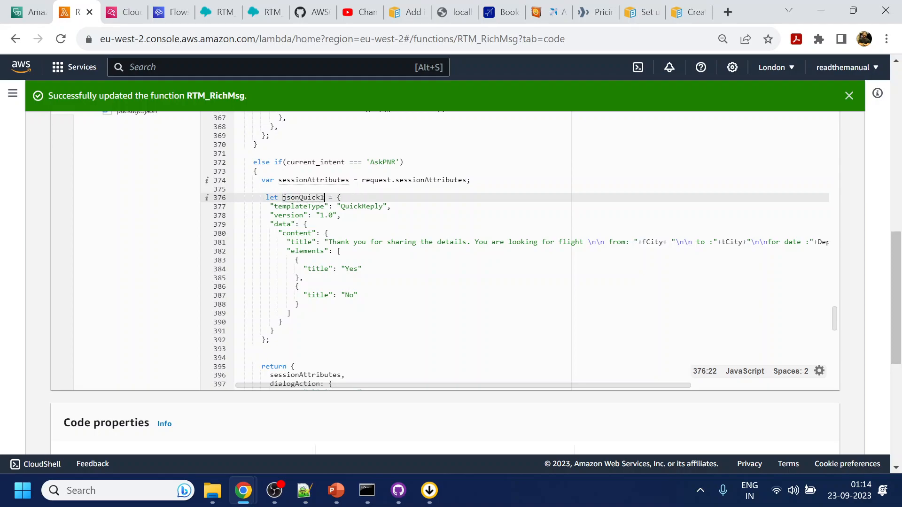
click(313, 189)
click(312, 198)
double_click(312, 197)
key(ctrl+c)
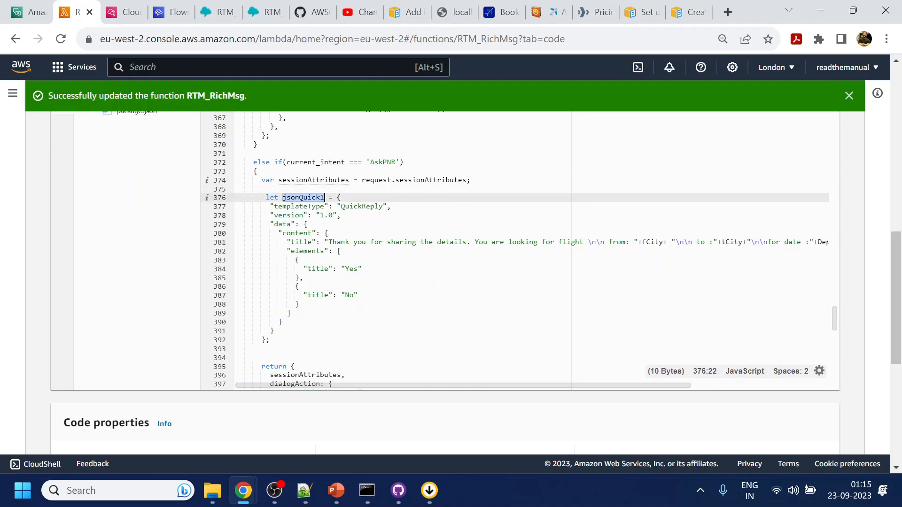
Return jsonQuick1 instead of jsonCarousel as the message content.
scroll(312, 197, down, 3)
drag(237, 324, 287, 323)
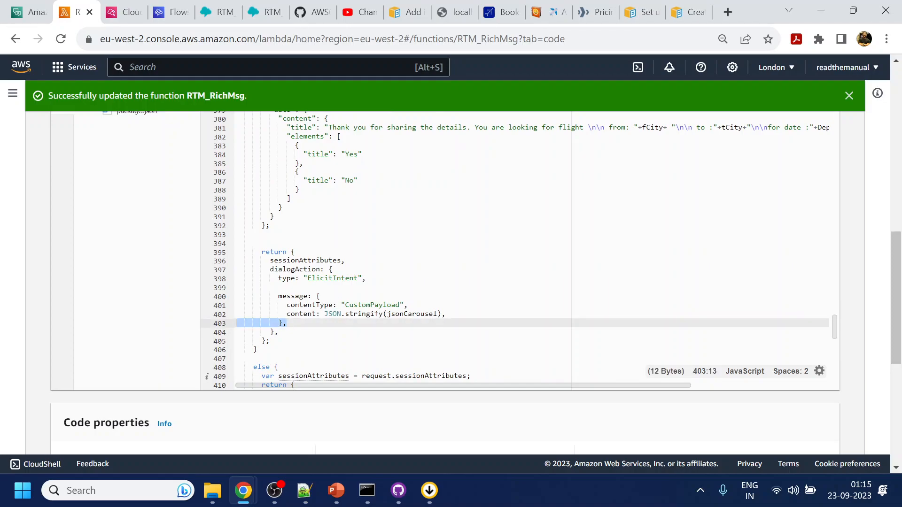
scroll(470, 248, up, 4)
scroll(470, 249, down, 4)
double_click(411, 314)
key(ctrl+v)
click(297, 252)
Rewrite the quick-reply title to 'Thank you for sharing the details. What you would like to do?'.
scroll(470, 248, up, 3)
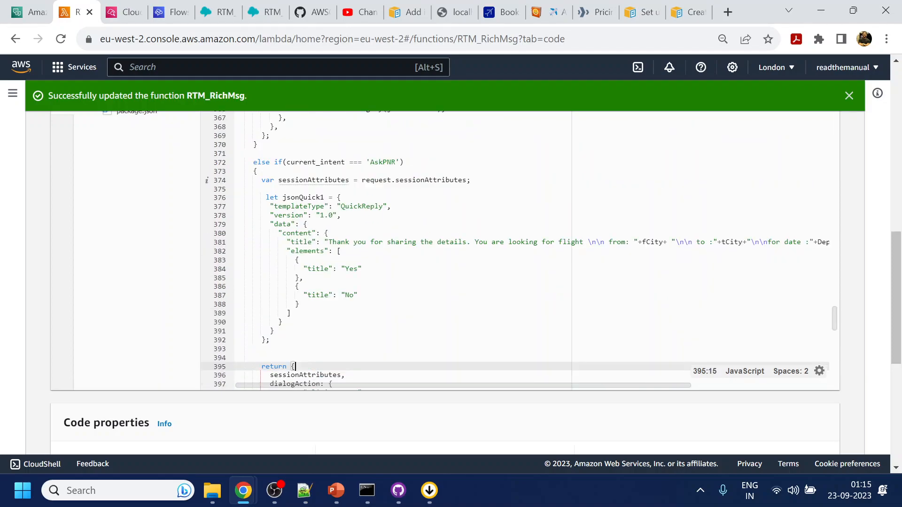
drag(329, 242, 591, 241)
click(413, 251)
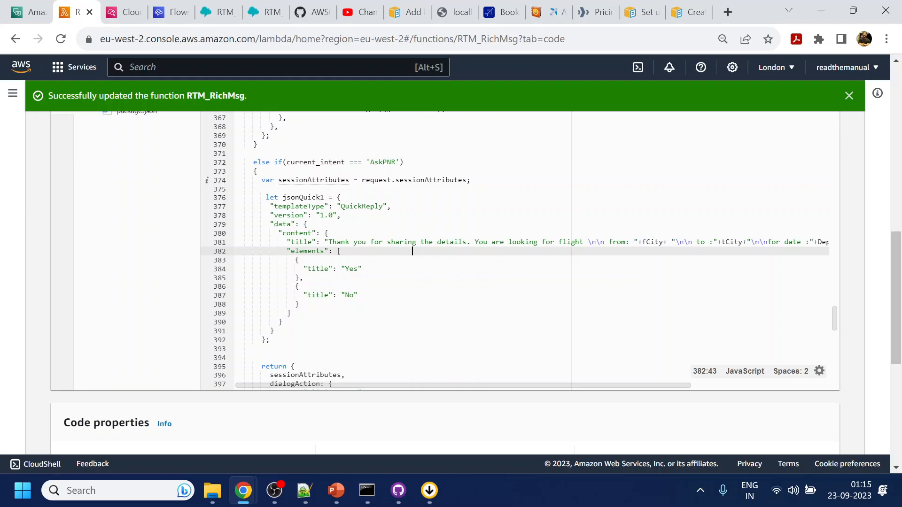
click(475, 242)
drag(416, 385, 563, 386)
shift+click(815, 241)
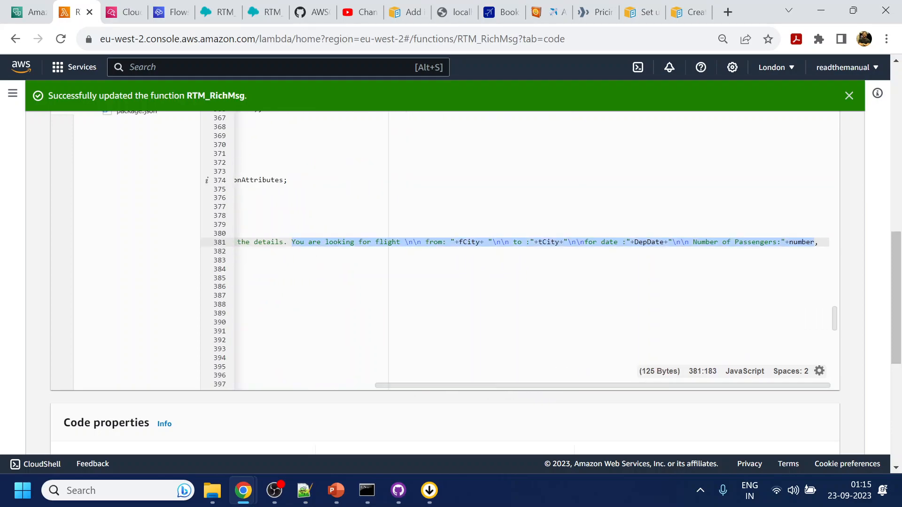
key(BackSpace)
drag(678, 385, 455, 386)
text(What you li)
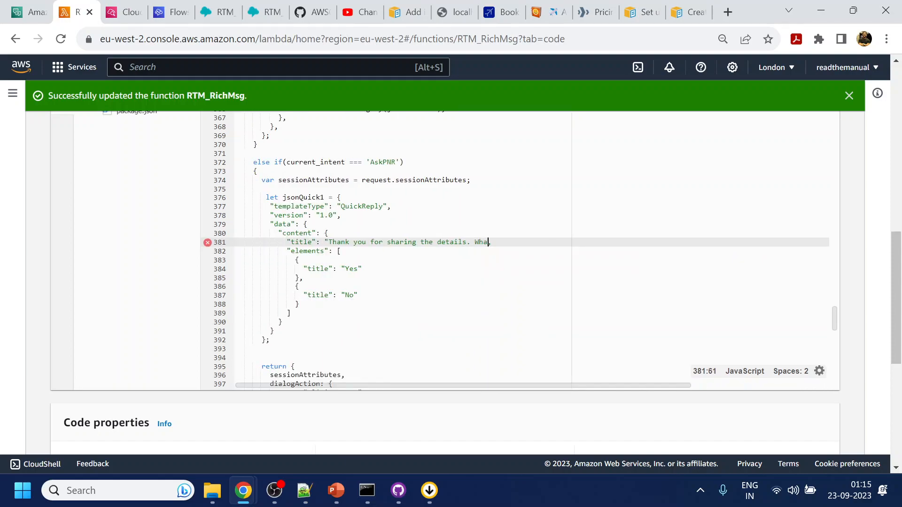
text(ke to do?)
text( would)
click(300, 261)
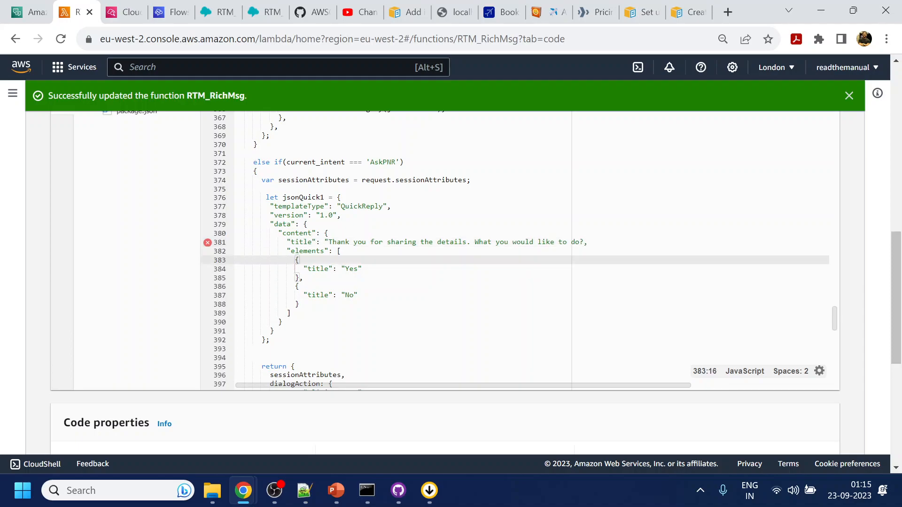
click(584, 242)
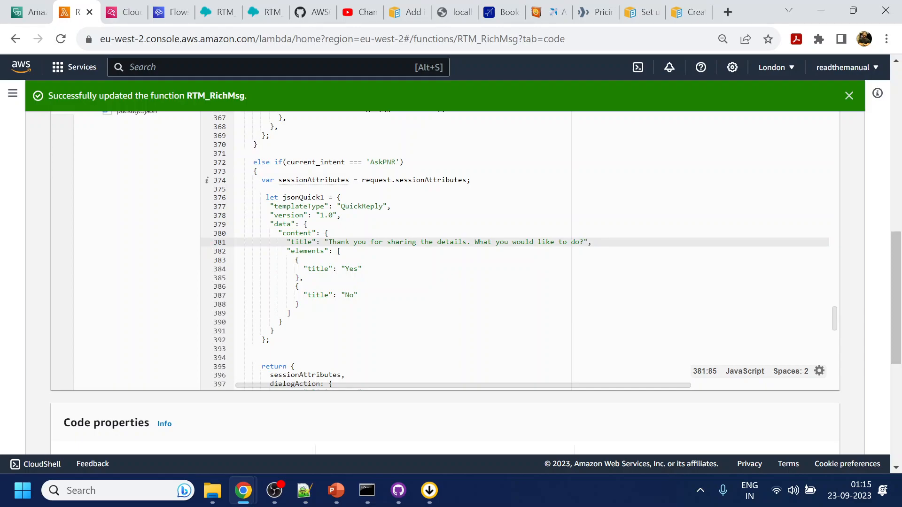
Label the two quick-reply options 'Edit Flight Details' and 'Cancel Flight'.
double_click(352, 269)
text(C)
key(BackSpace)
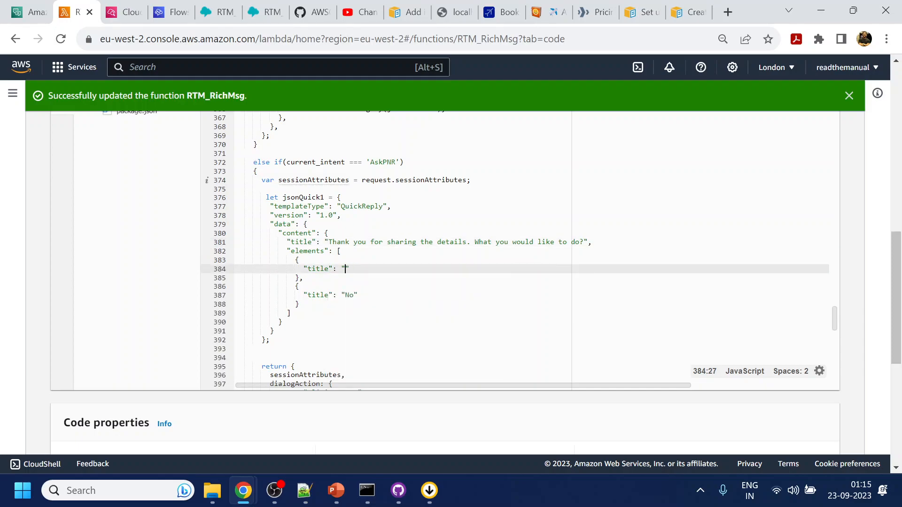
text(Edit Flight)
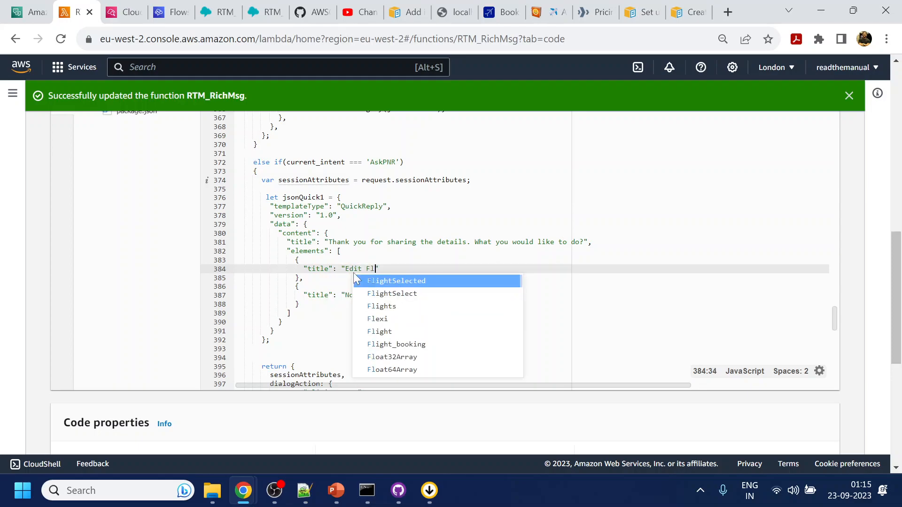
text( Detail)
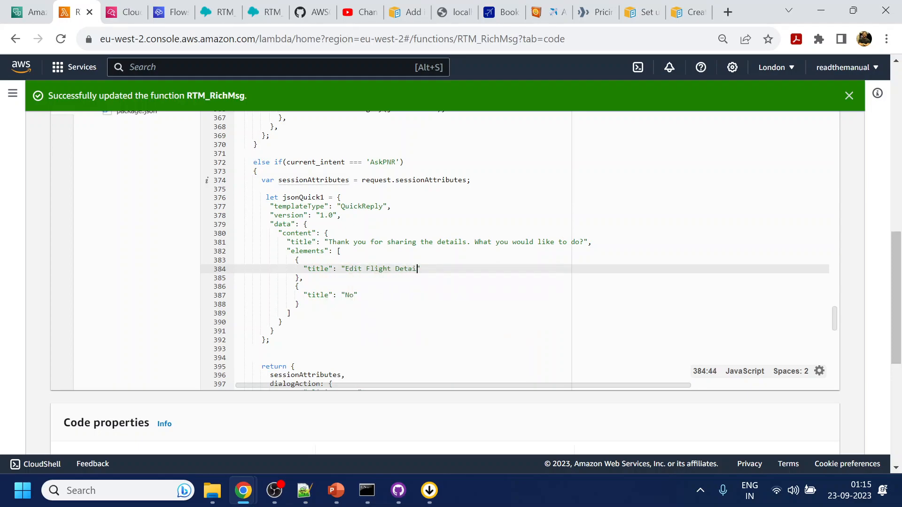
text(s)
double_click(350, 296)
text(Ca)
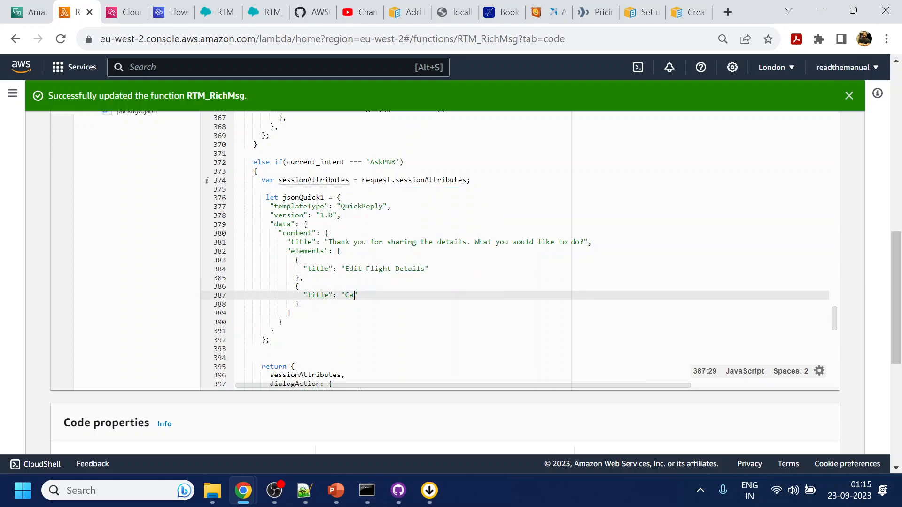
text(Flight)
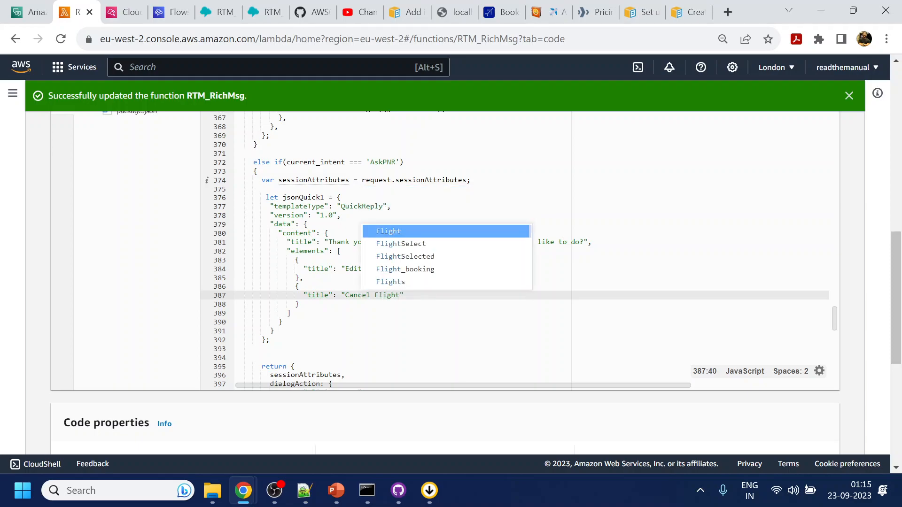
click(300, 286)
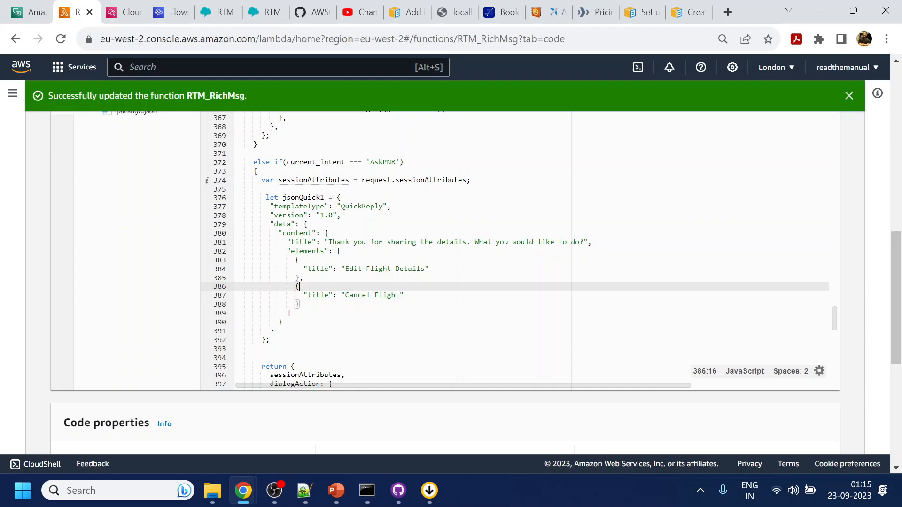
Change the first option's words so it reads 'Change Flight Date'.
double_click(410, 269)
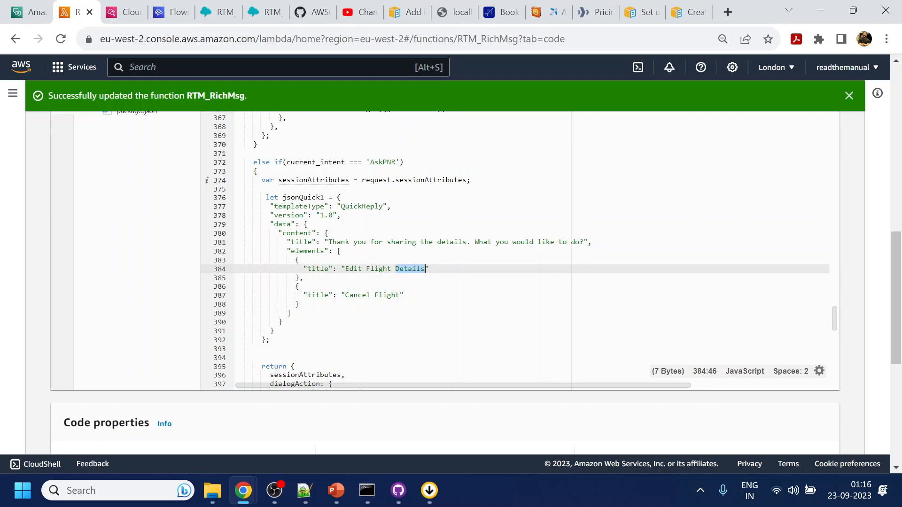
drag(295, 278, 299, 260)
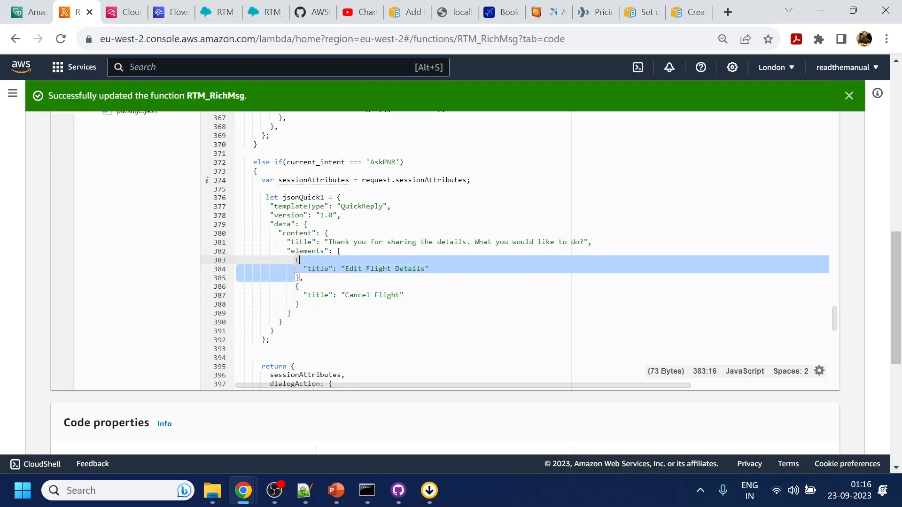
double_click(356, 269)
text(Change)
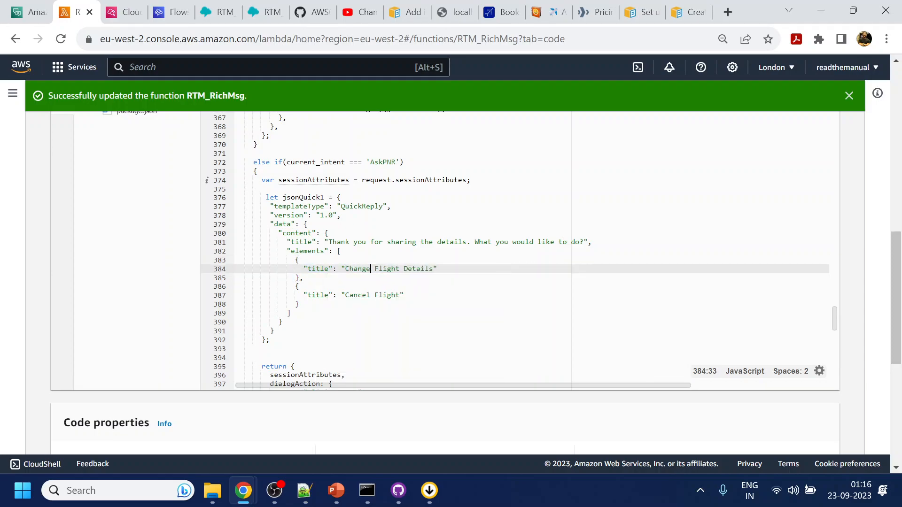
double_click(418, 269)
text(Date)
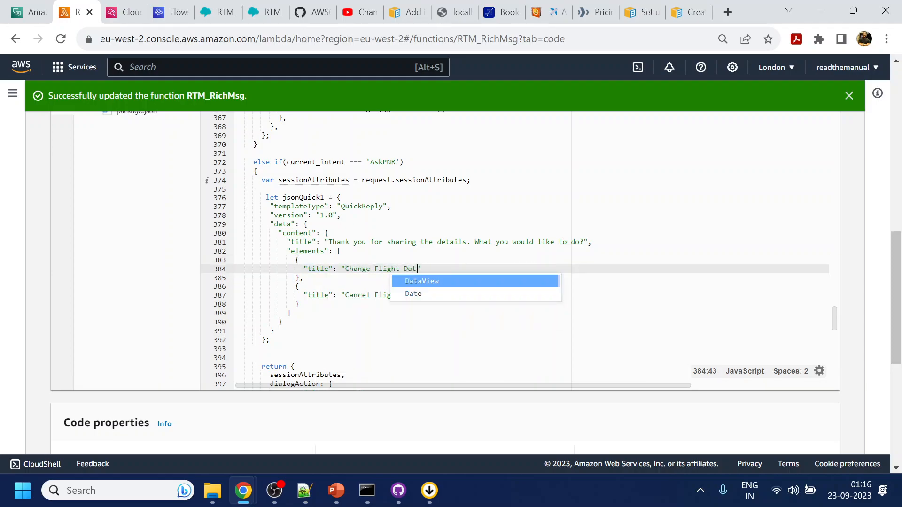
click(425, 251)
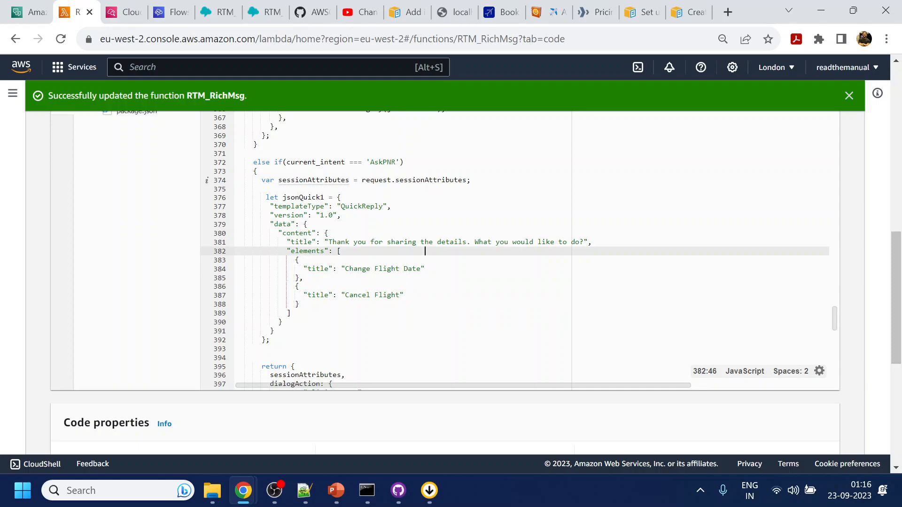
Make RTM_RichMsg the AskPNR initialization and validation hook, save the intent, and build the bot.
click(29, 11)
click(190, 325)
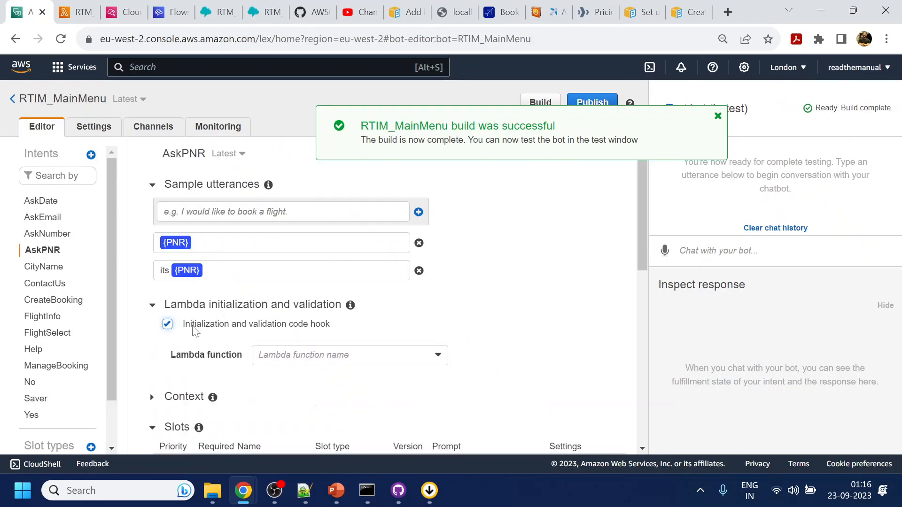
click(300, 355)
click(313, 334)
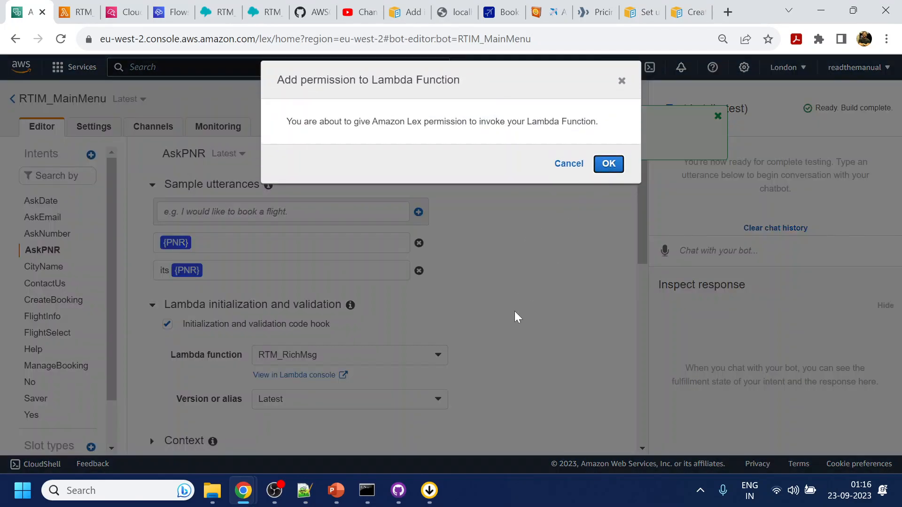
key(Return)
scroll(513, 316, down, 10)
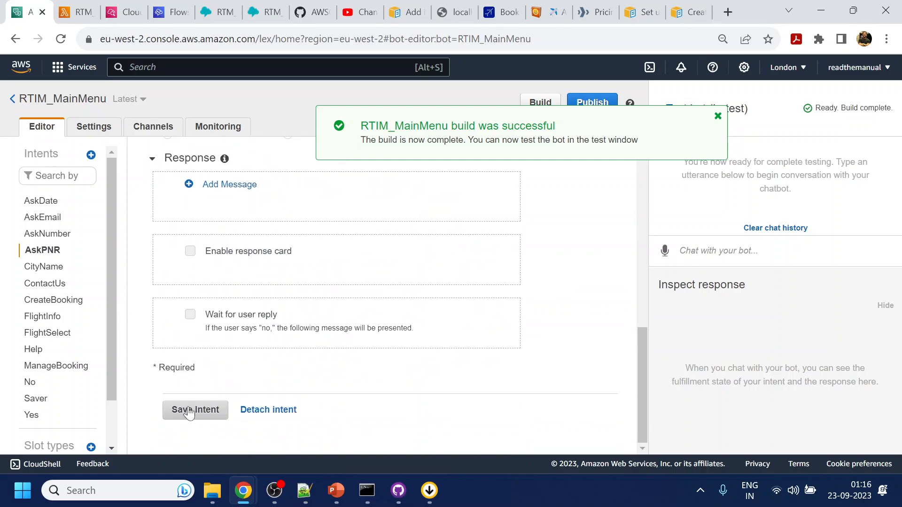
click(189, 410)
click(531, 102)
click(599, 179)
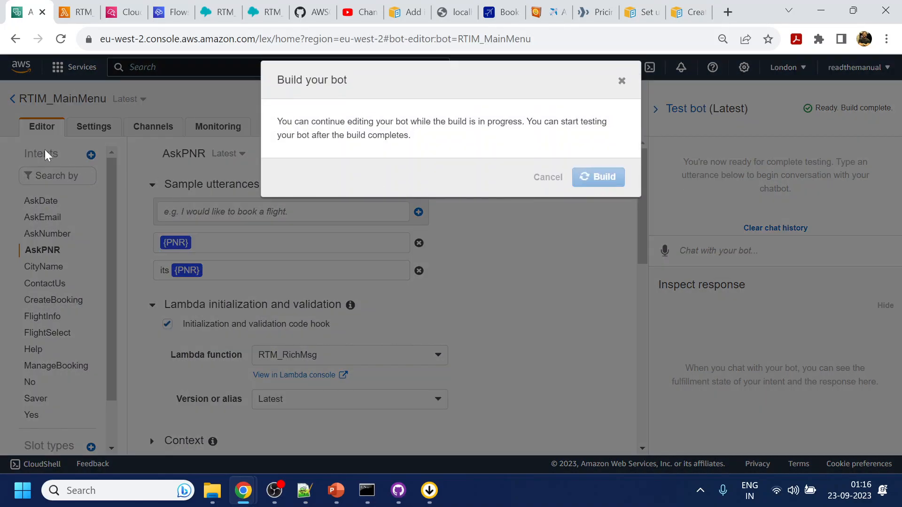
In the RTM_RichMsg code, select the 'Change Flight Date' option title.
click(70, 6)
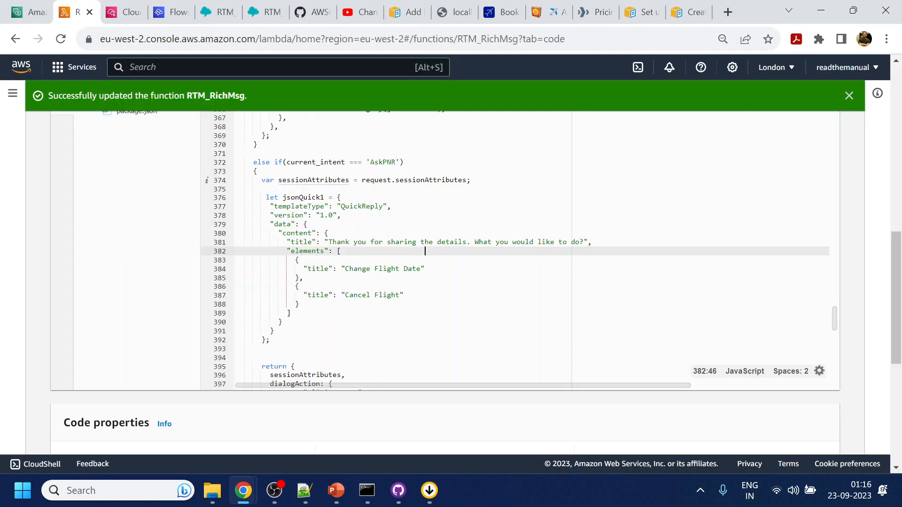
scroll(425, 136, down, 3)
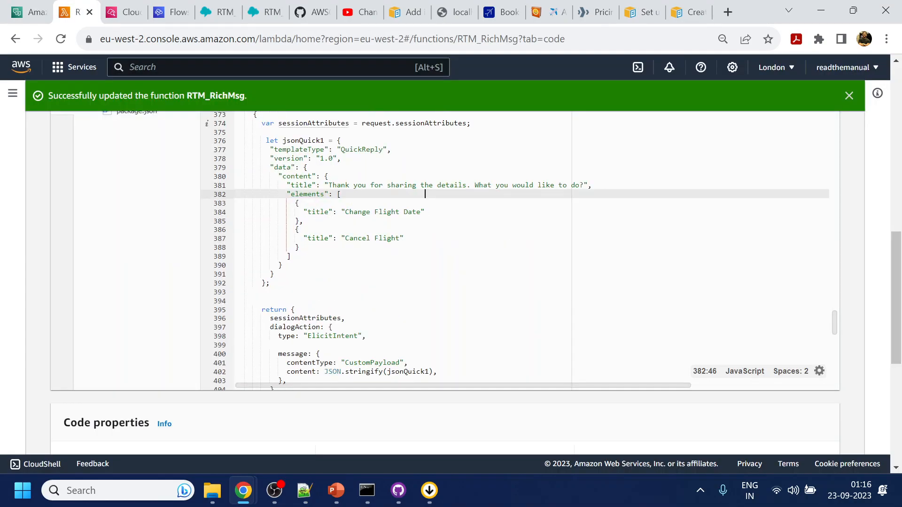
double_click(428, 314)
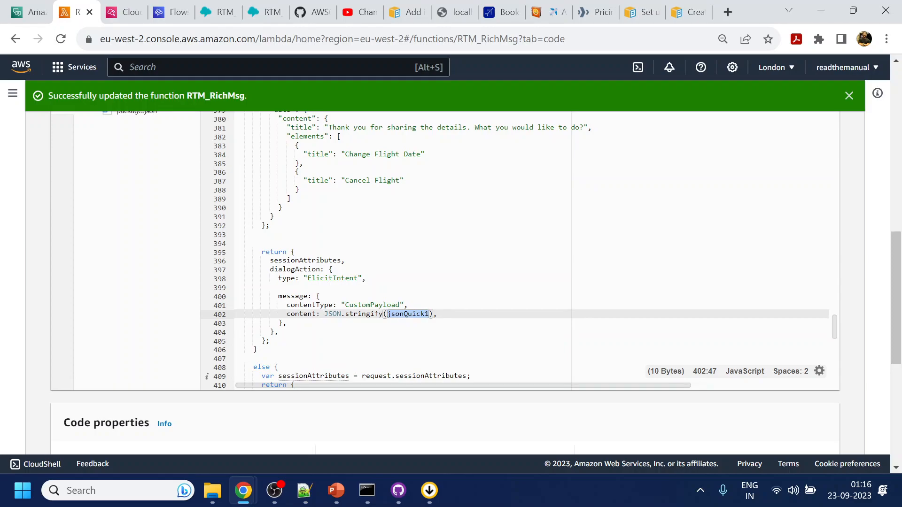
drag(345, 154, 421, 154)
Create a new ChangeFlight intent in the RTIM_MainMenu bot and dismiss the error banner.
click(28, 12)
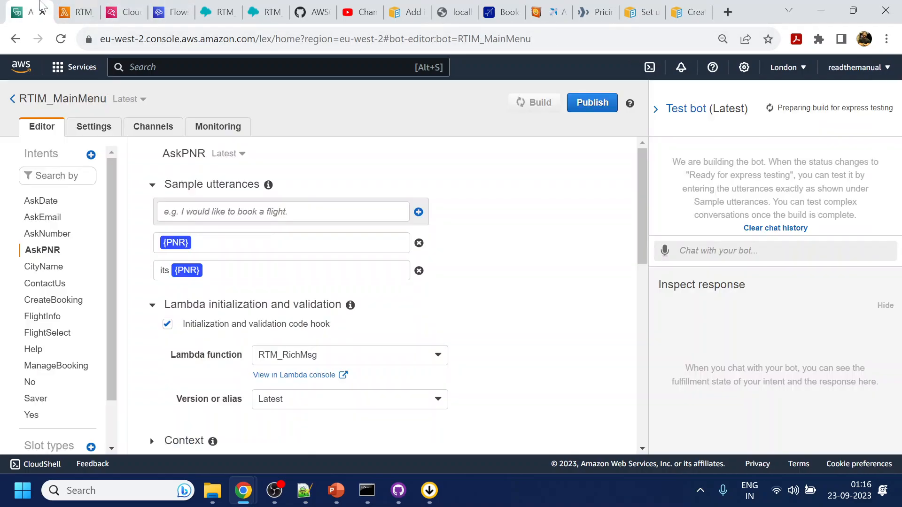
click(90, 154)
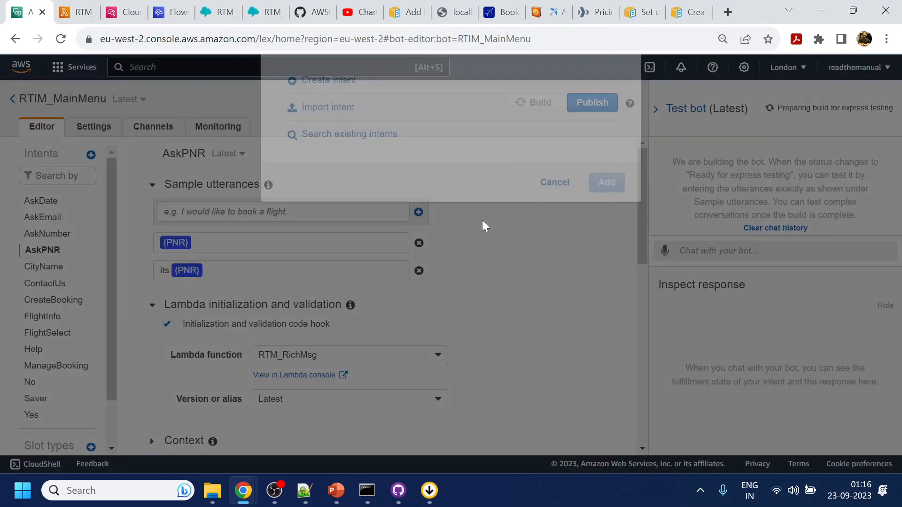
click(322, 142)
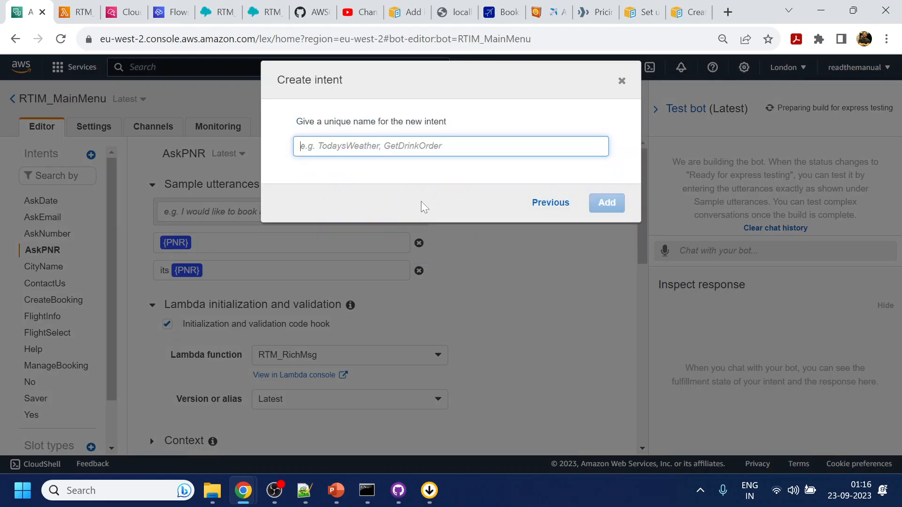
text(ChangeFlight)
key(Return)
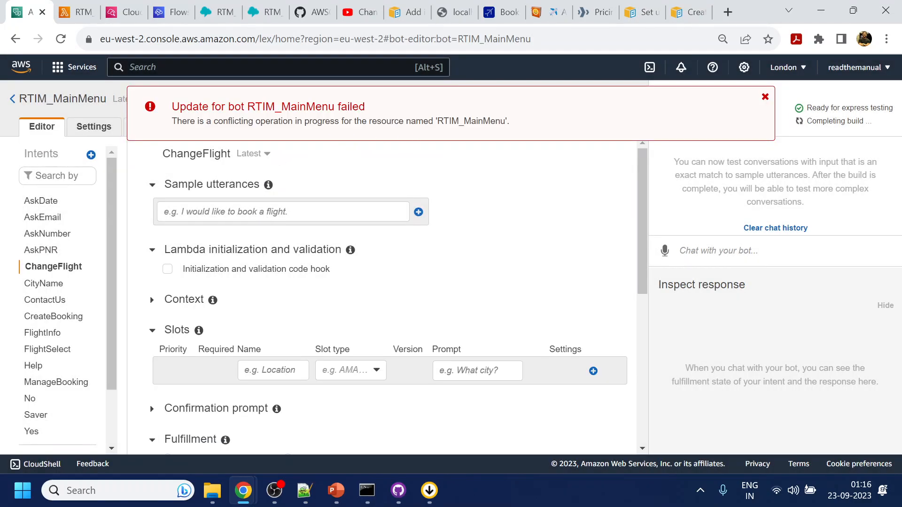
click(765, 97)
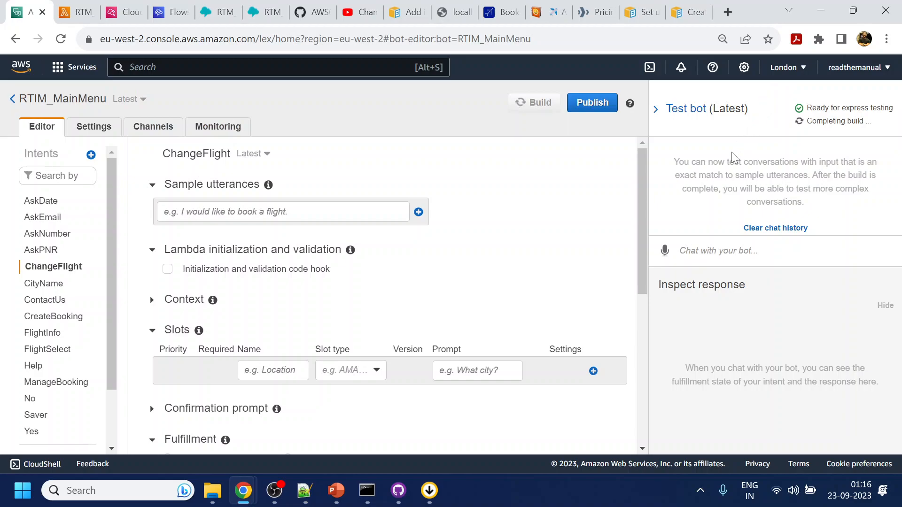
Close the aviationstack pricing, queue routing and routing profile tabs.
click(611, 15)
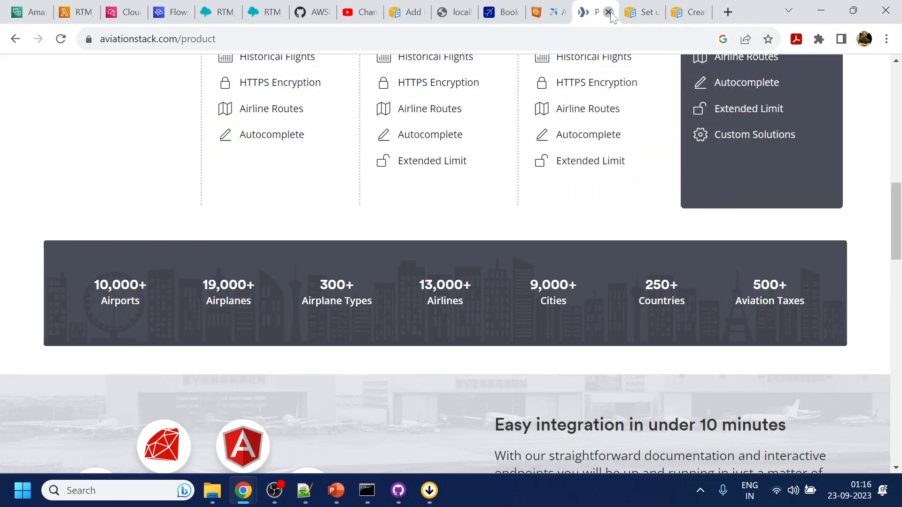
click(611, 15)
click(611, 15)
click(611, 15)
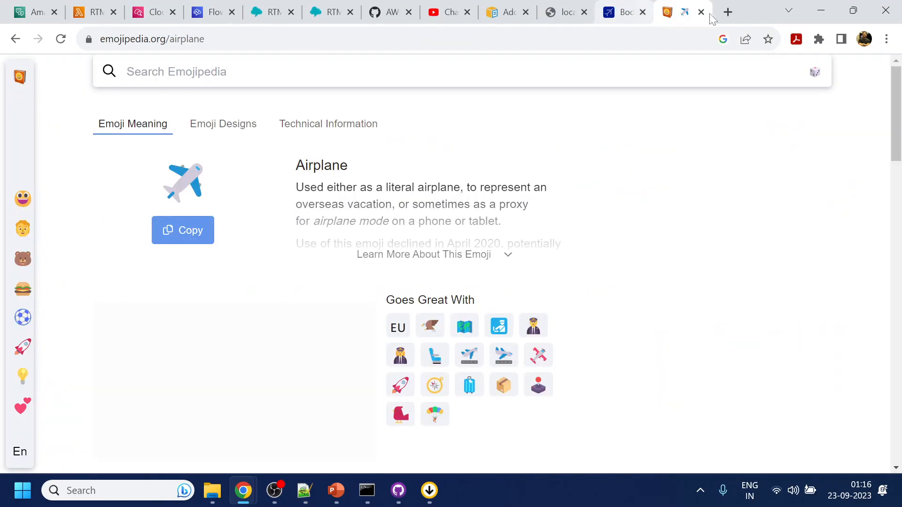
Close the Emojipedia and IndiGo tabs, end the test chat, and close its contact in Agent Workspace.
key(ctrl+w)
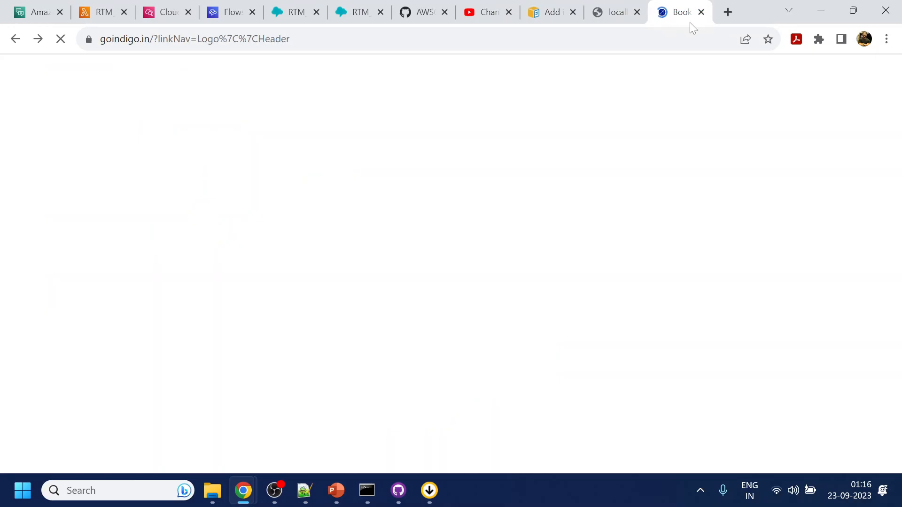
click(701, 12)
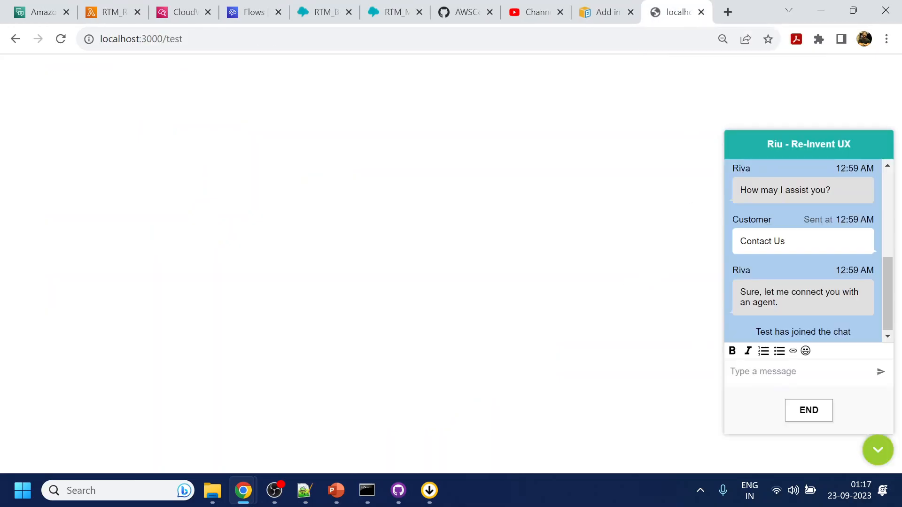
click(808, 410)
mouse_move(243, 491)
click(343, 436)
click(66, 459)
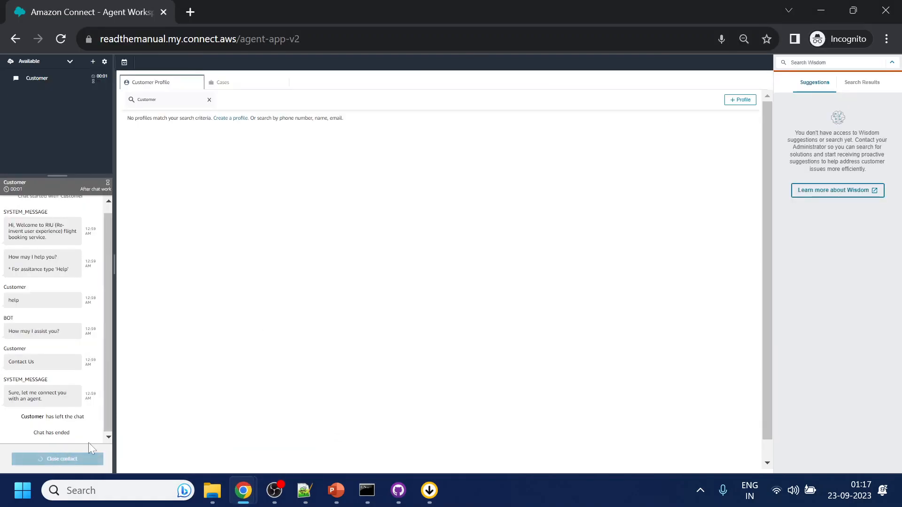
click(820, 12)
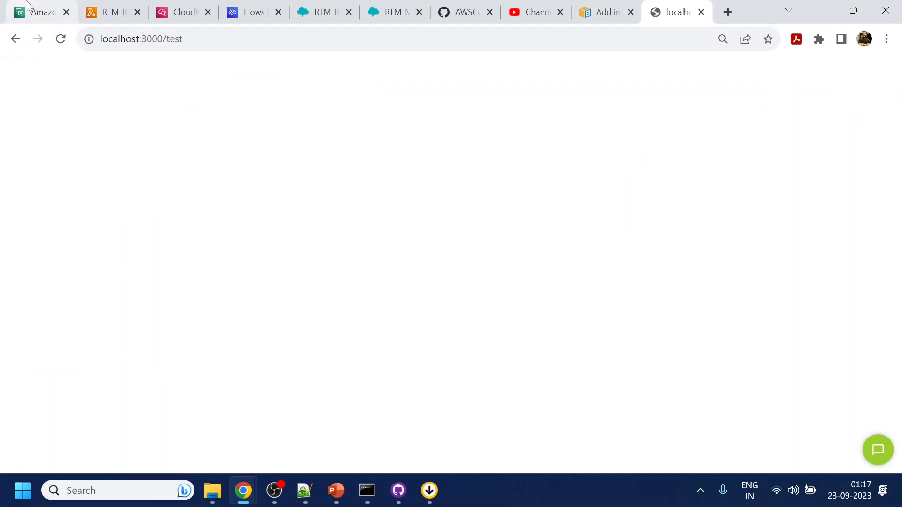
click(33, 12)
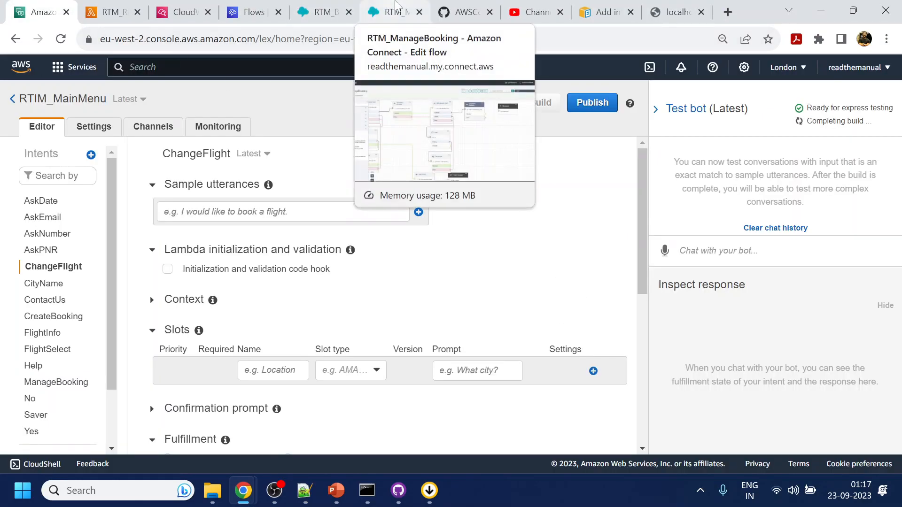
Delete the Set contact attributes block following the AskPNR input in RTM_ManageBooking.
click(394, 11)
drag(534, 268, 613, 327)
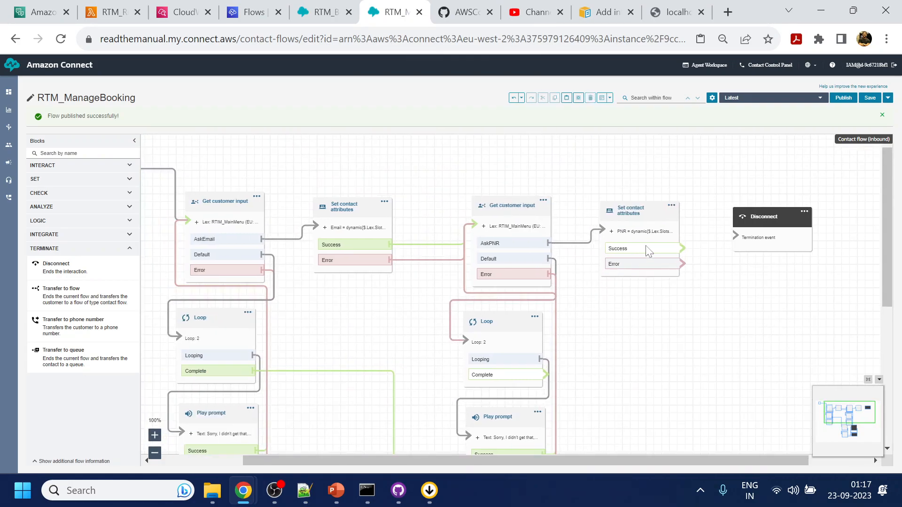
click(672, 206)
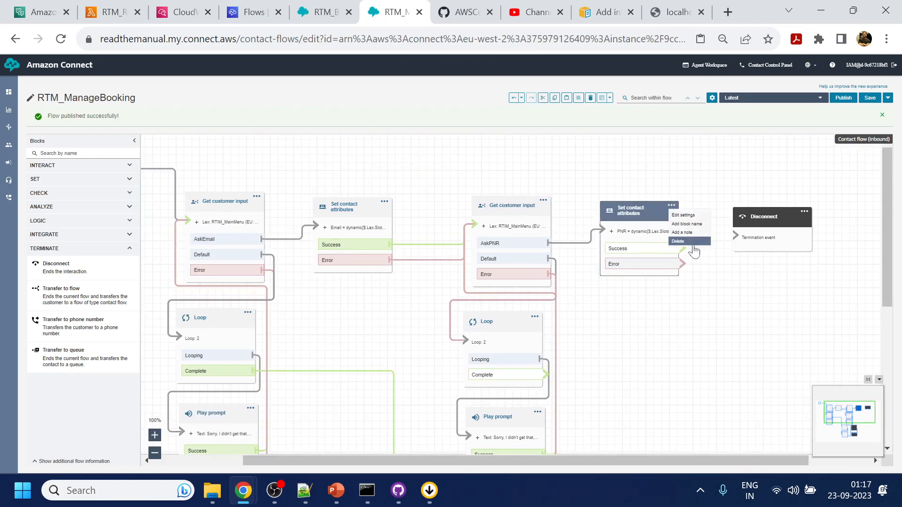
click(681, 241)
click(493, 208)
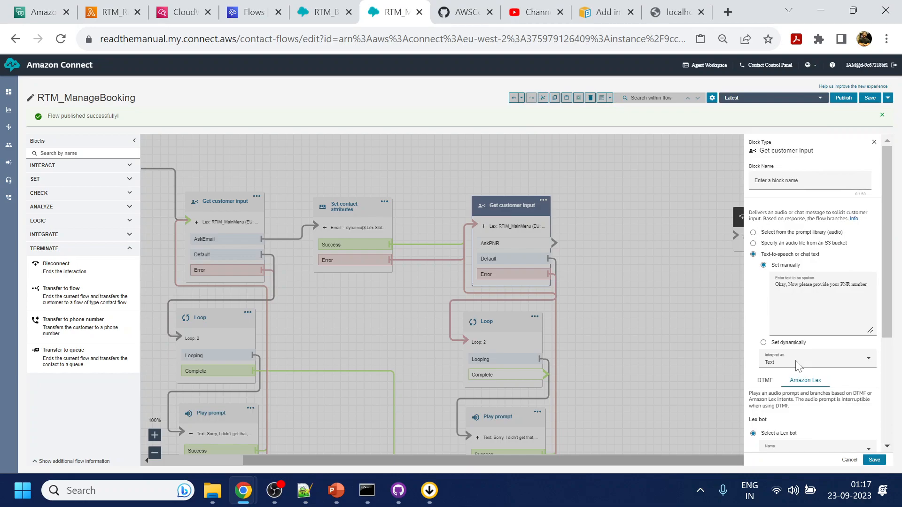
scroll(793, 369, down, 4)
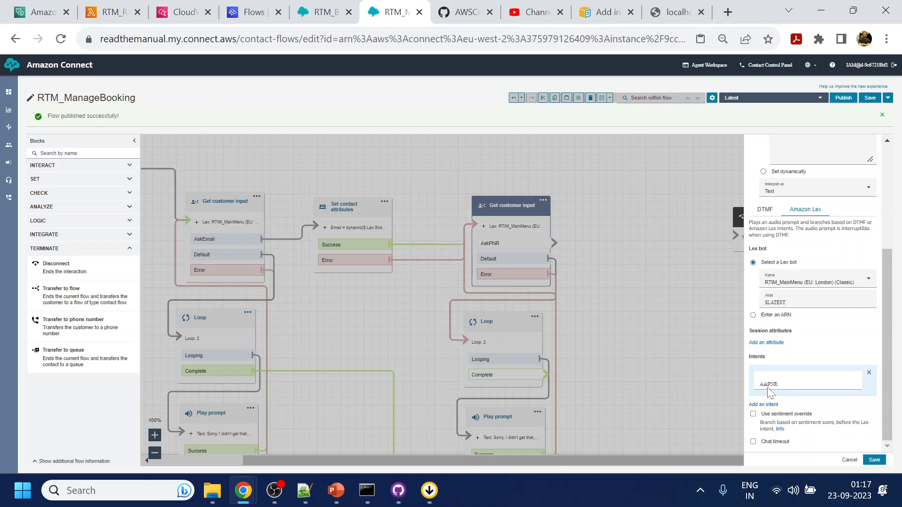
click(42, 12)
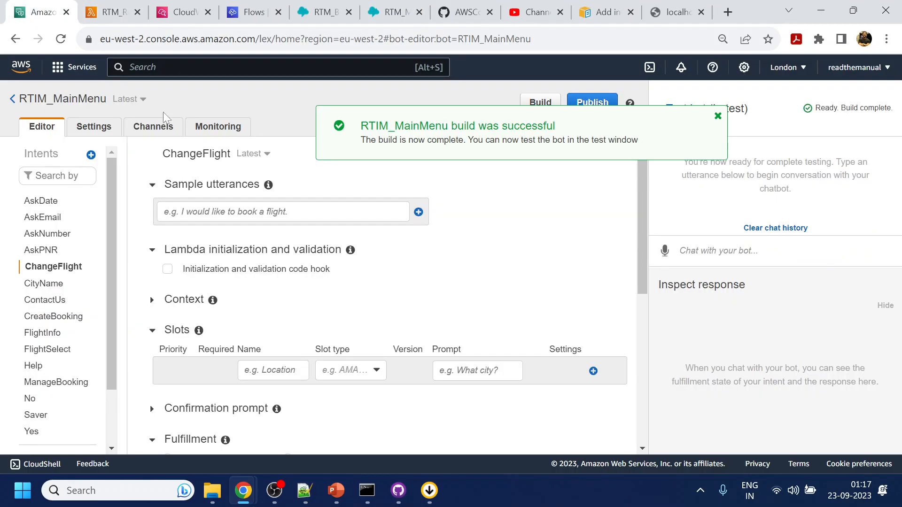
Try adding a ChangeFlight intent from the pasted option title, then dismiss the duplicate-name error.
click(717, 115)
click(91, 155)
click(316, 141)
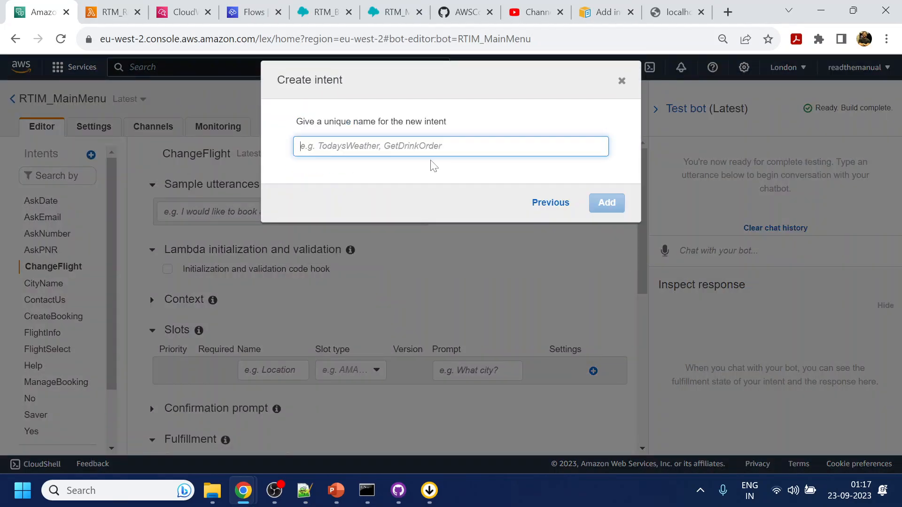
text(Change Flight Date)
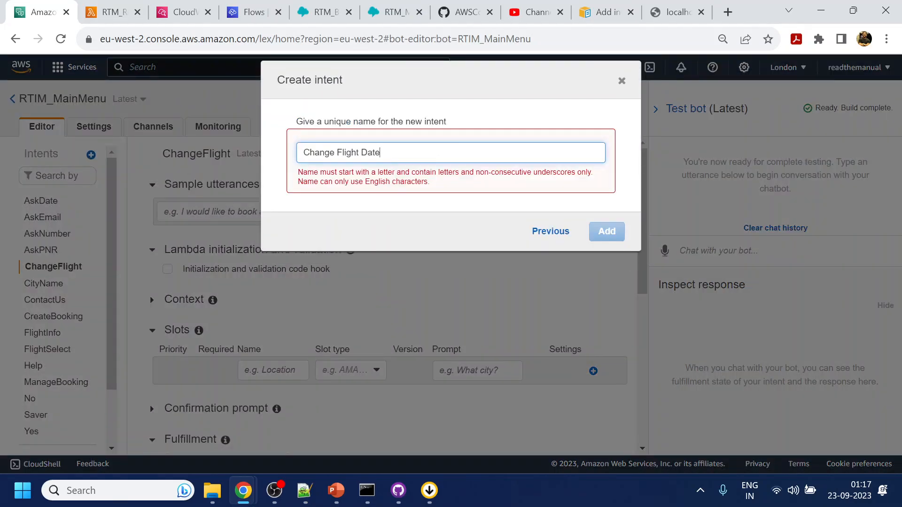
key(BackSpace)
drag(356, 153, 381, 152)
key(BackSpace)
click(602, 205)
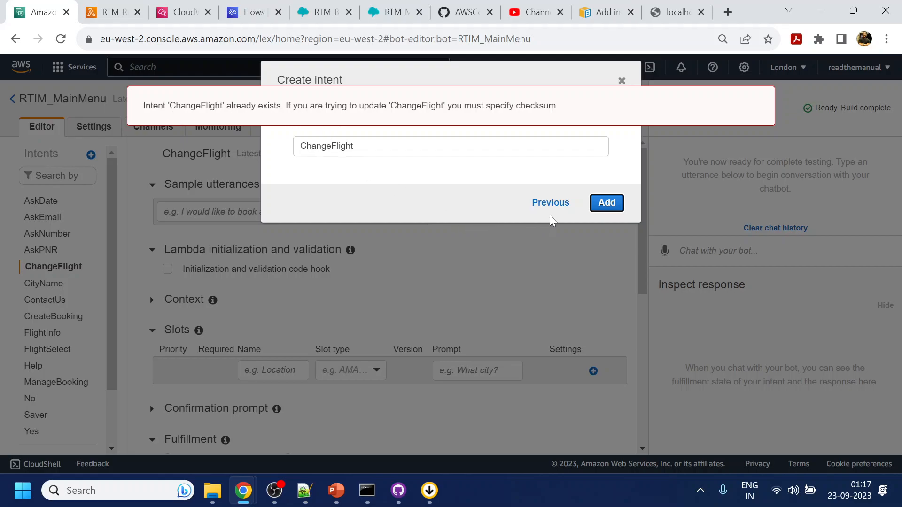
click(560, 203)
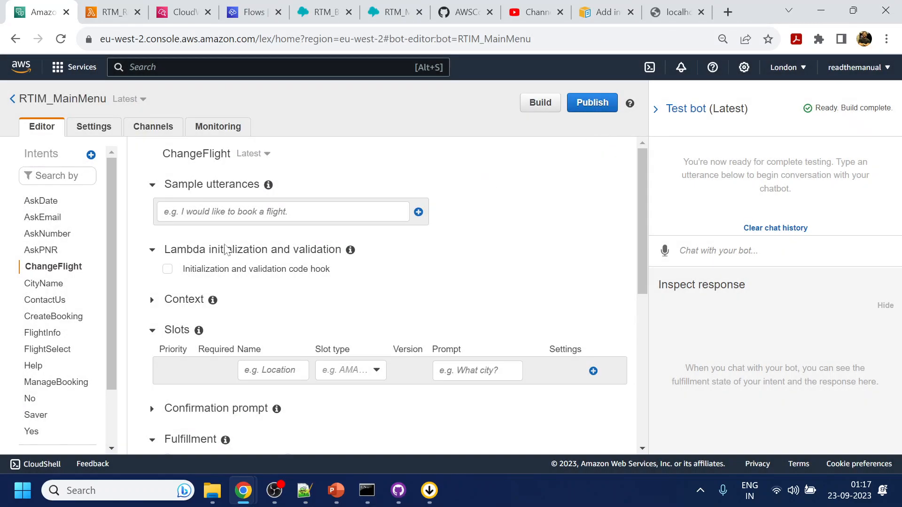
Add the sample utterance 'Change Flight Date' to ChangeFlight and save the intent.
click(240, 213)
text(Change Flight Date)
key(Return)
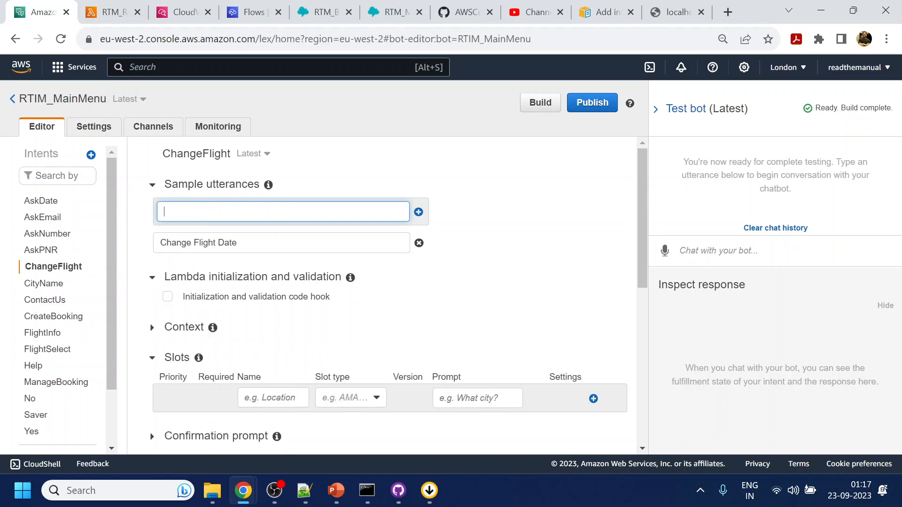
scroll(310, 318, down, 15)
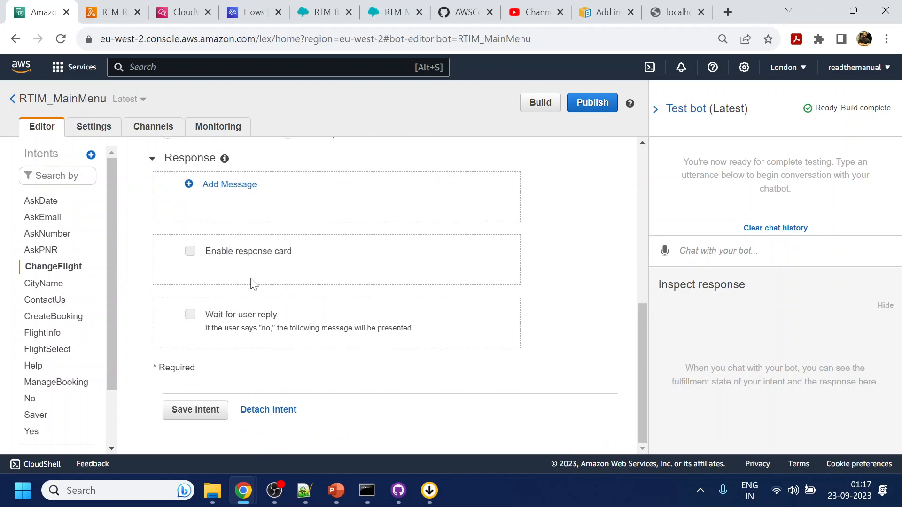
scroll(254, 284, up, 6)
scroll(250, 285, down, 5)
scroll(205, 413, up, 2)
scroll(197, 397, down, 2)
click(196, 410)
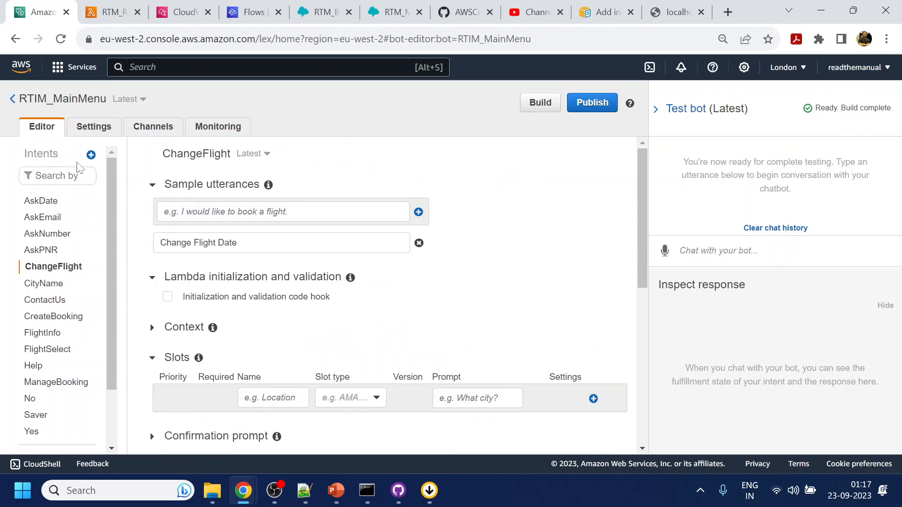
click(91, 155)
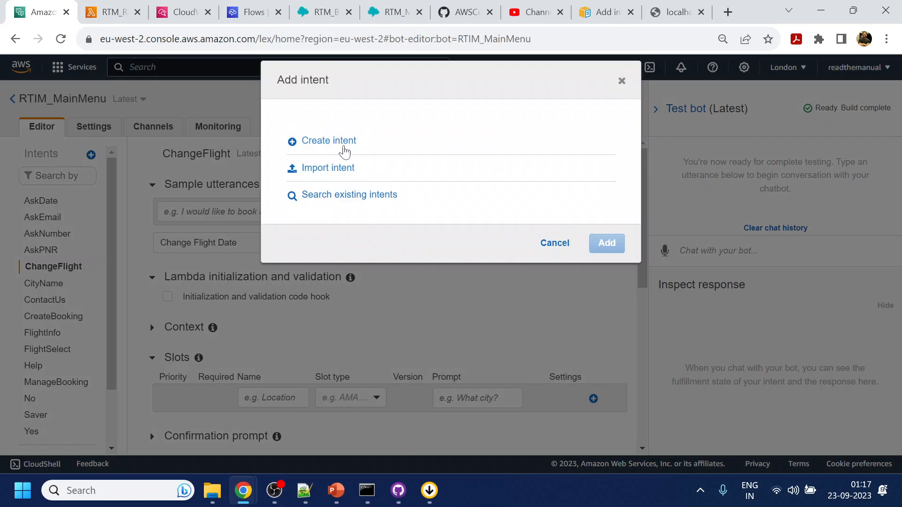
Create a new intent named CancelFlight.
click(334, 141)
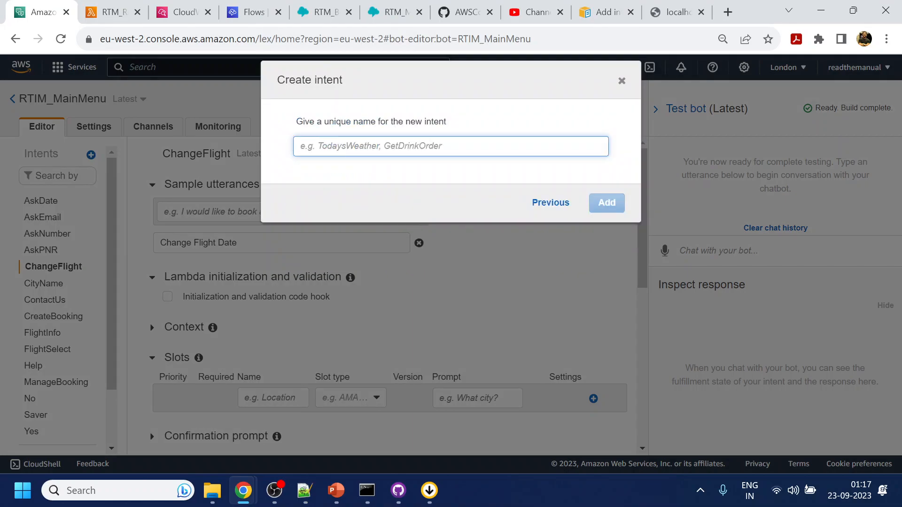
text(CancelFlight)
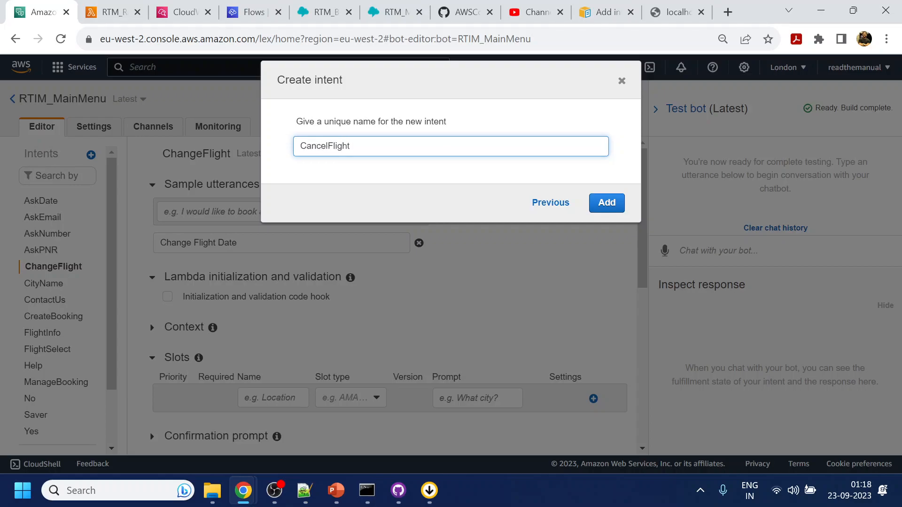
click(591, 201)
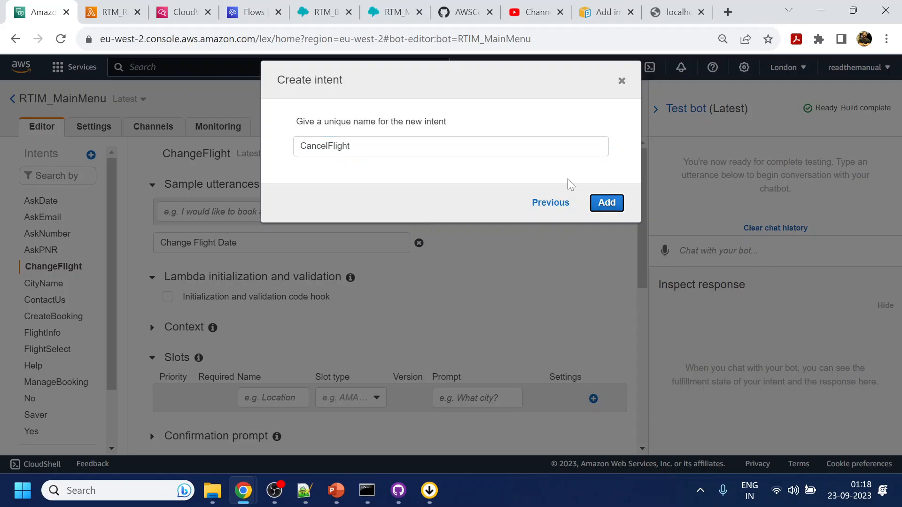
click(149, 9)
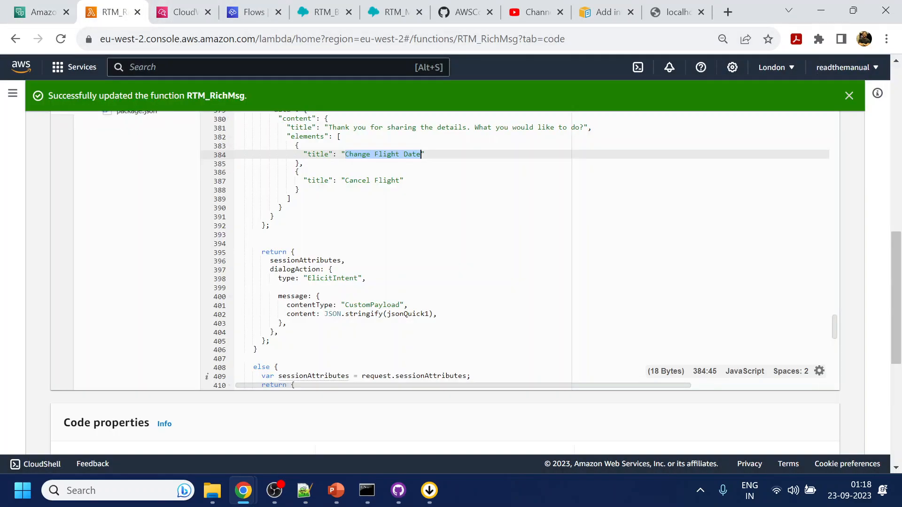
Add 'Cancel Flight', copied from the Lambda code, as CancelFlight's sample utterance.
drag(346, 181, 397, 180)
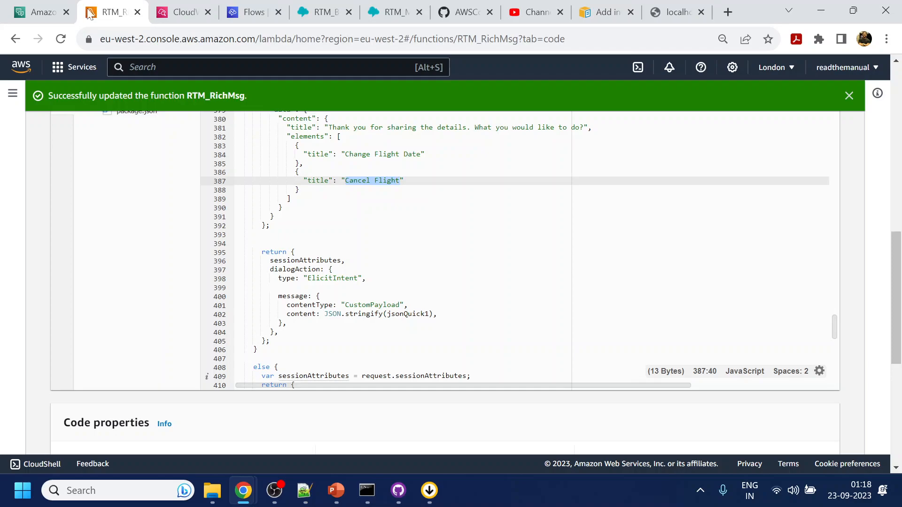
click(40, 12)
key(Return)
click(201, 213)
key(Return)
text(Cancel Flight)
key(Return)
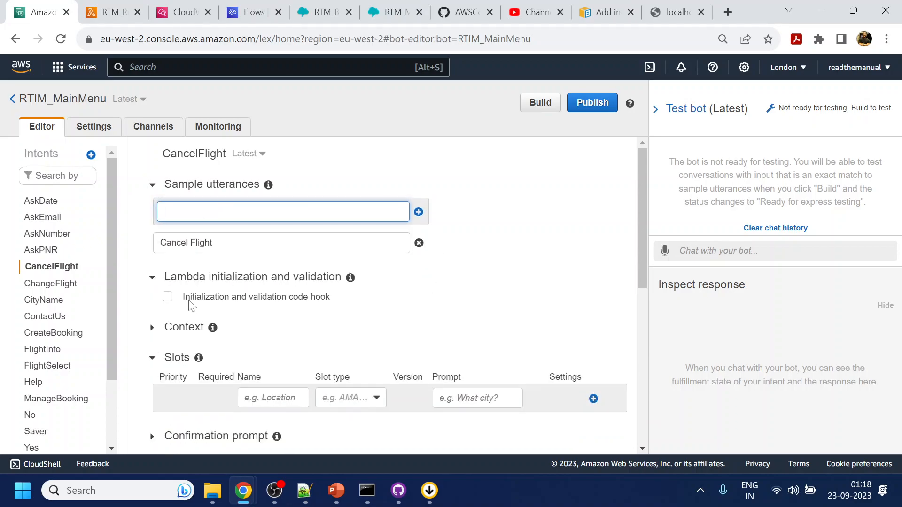
Set CancelFlight's initialization and validation code hook to the RTM_RichMsg Lambda function.
click(167, 296)
click(319, 332)
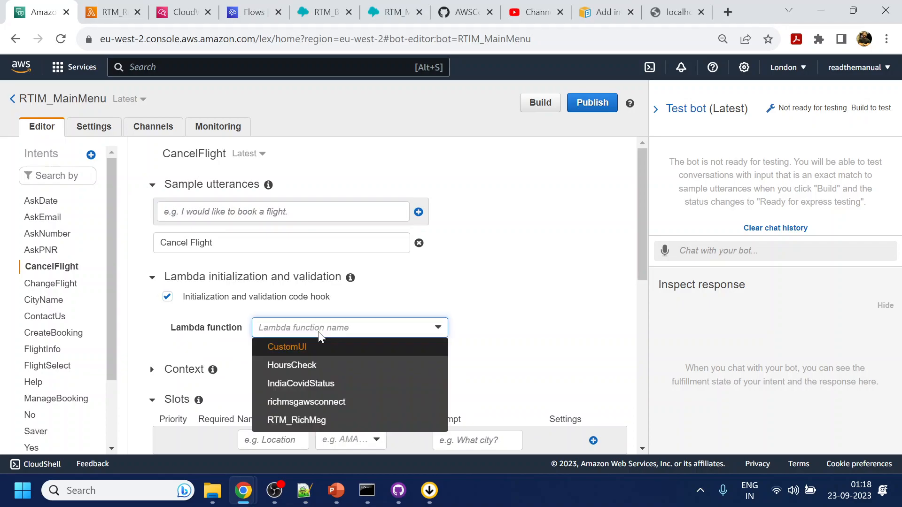
click(315, 422)
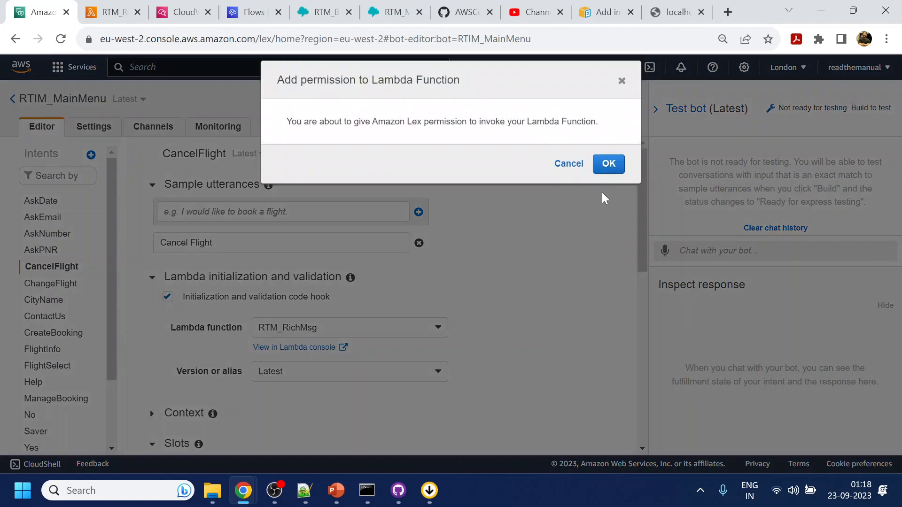
click(609, 165)
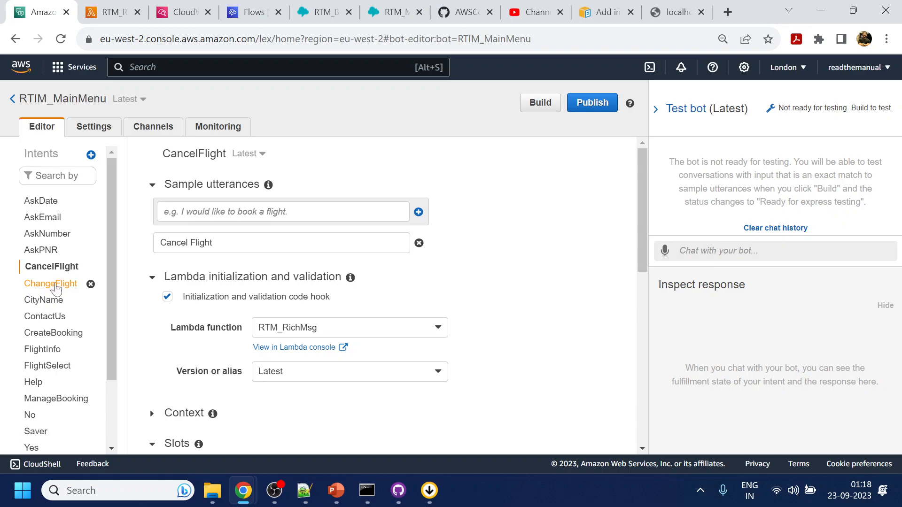
Give the ChangeFlight intent the RTM_RichMsg code hook and save it.
click(40, 284)
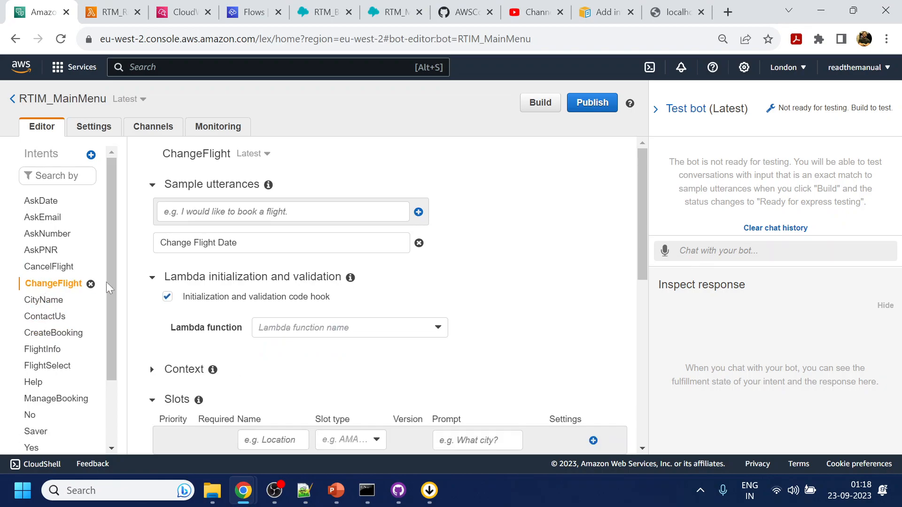
click(268, 297)
click(342, 333)
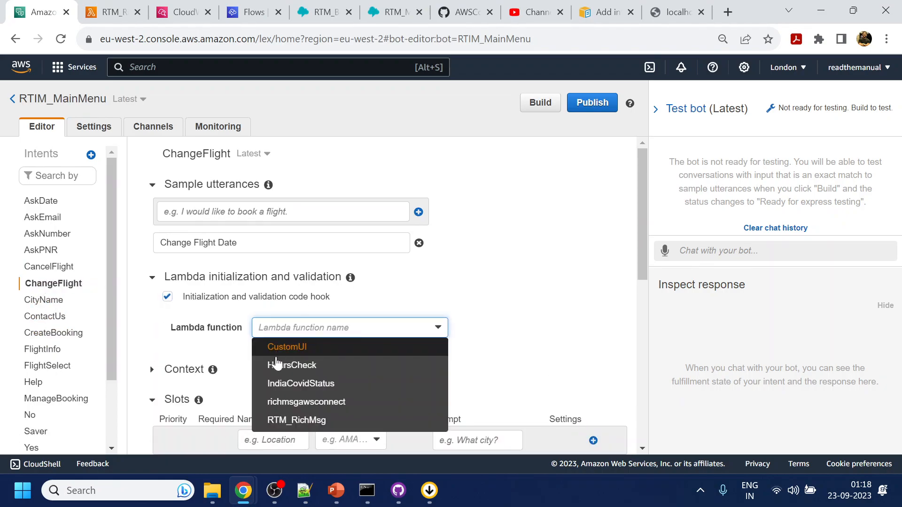
click(291, 421)
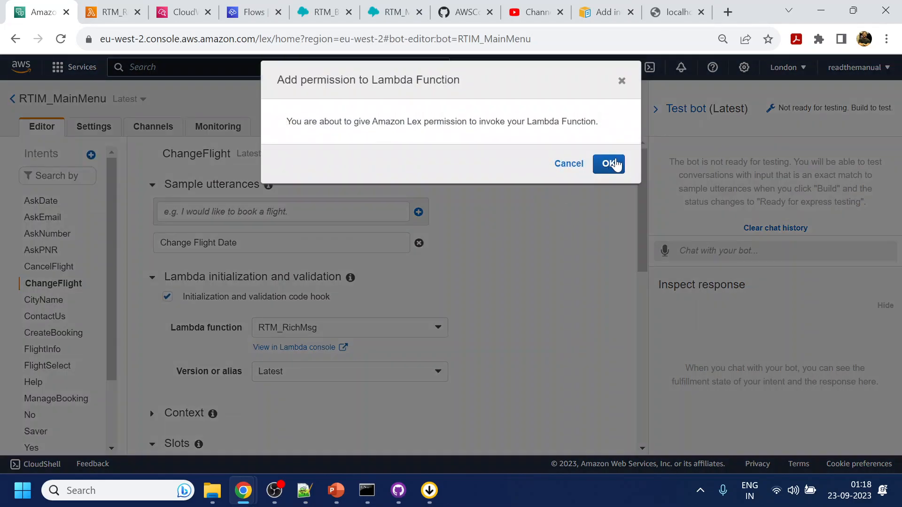
click(608, 163)
scroll(210, 415, down, 6)
scroll(210, 415, down, 3)
click(191, 409)
Save the CancelFlight intent and start a rebuild of the Lex bot.
click(50, 266)
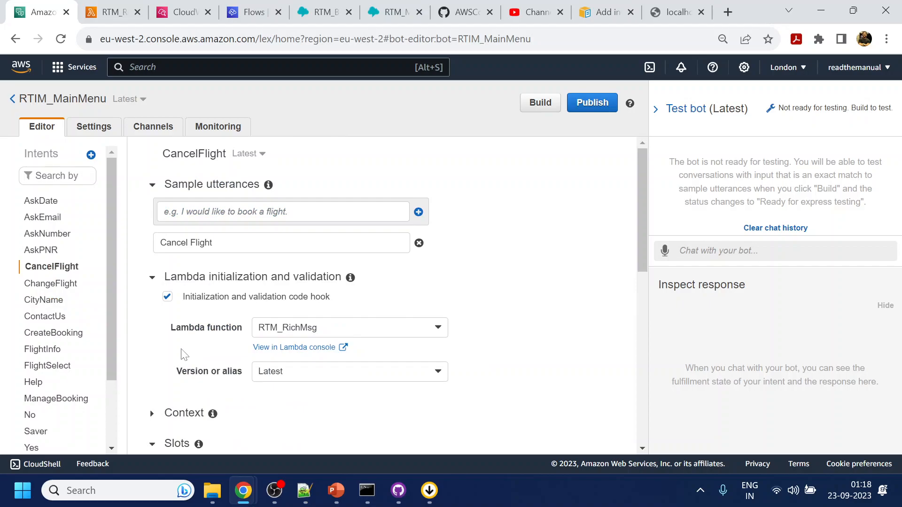
scroll(181, 352, down, 10)
click(200, 410)
click(540, 102)
click(610, 180)
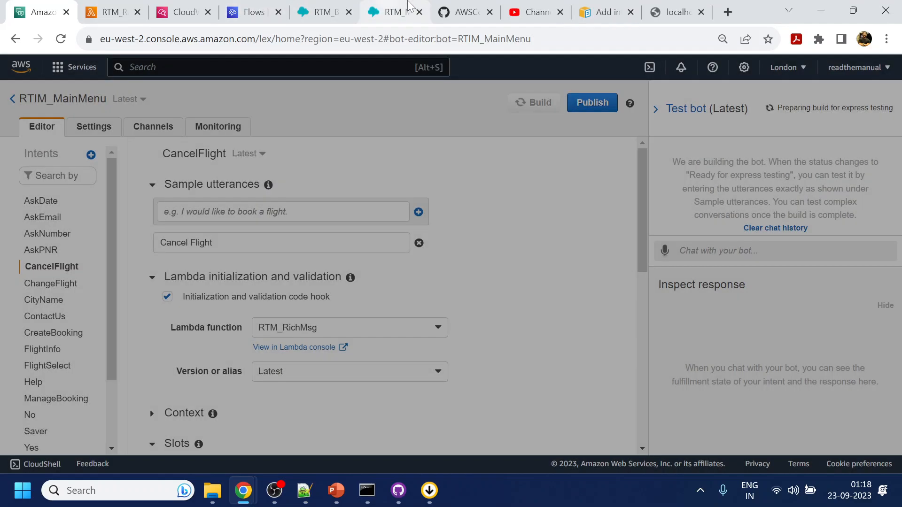
Replace AskPNR with CancelFlight in the second Get customer input block's Lex intents.
click(416, 7)
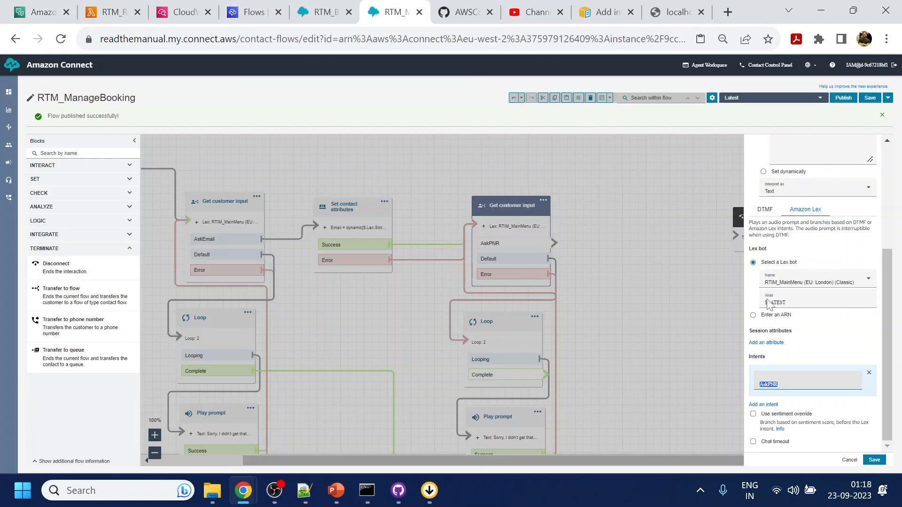
click(42, 11)
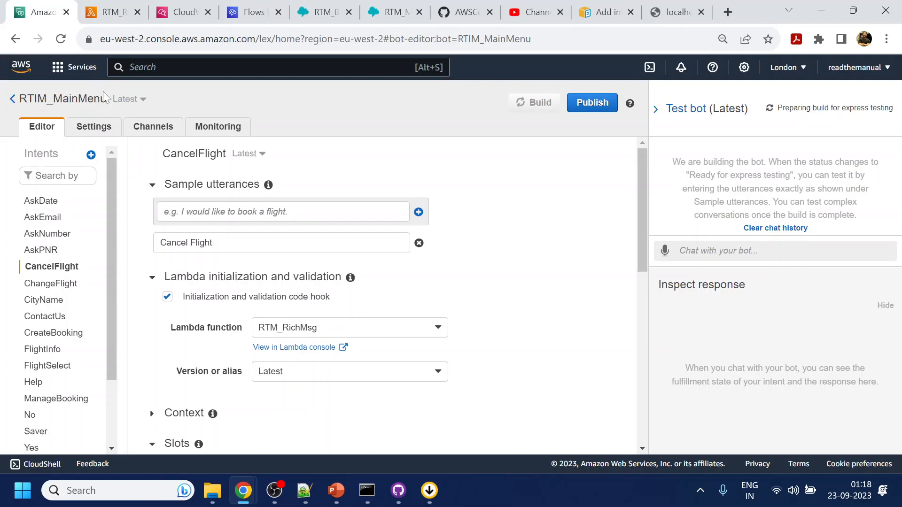
double_click(194, 153)
key(ctrl+c)
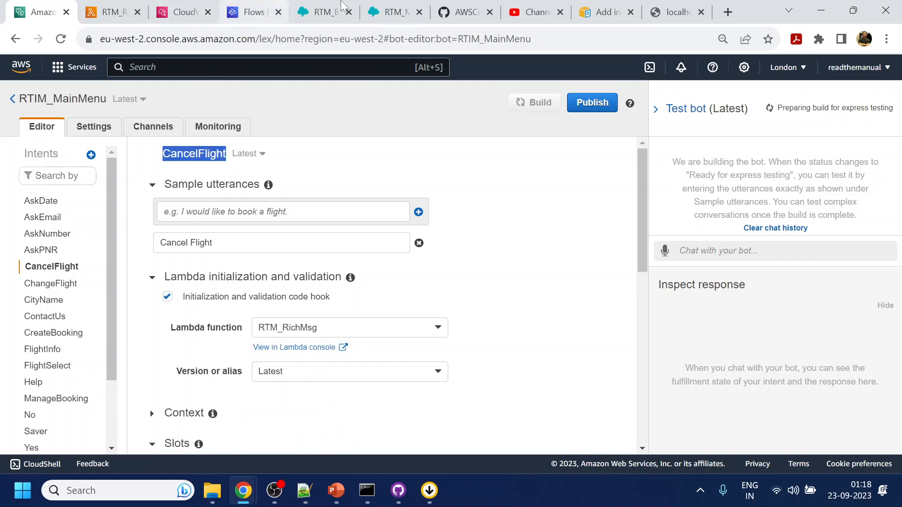
click(417, 8)
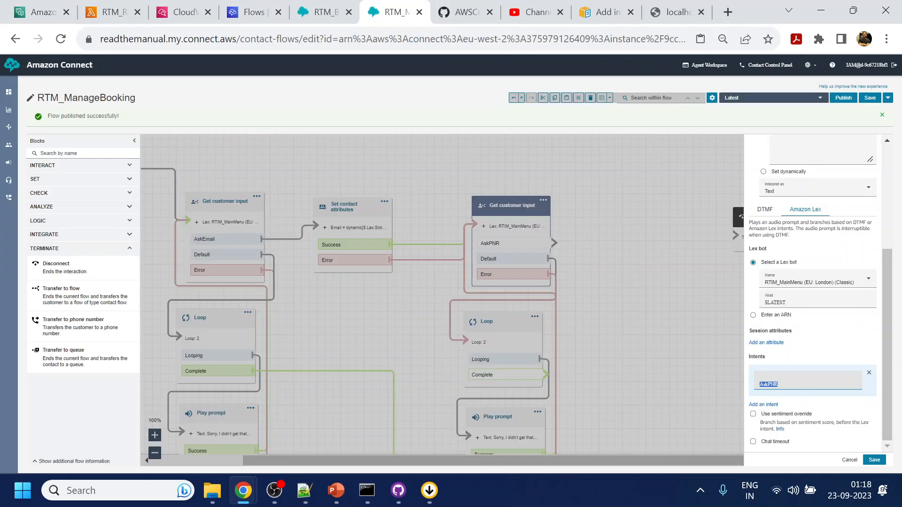
key(ctrl+v)
Add ChangeFlight as a second intent in the block and save it.
click(762, 404)
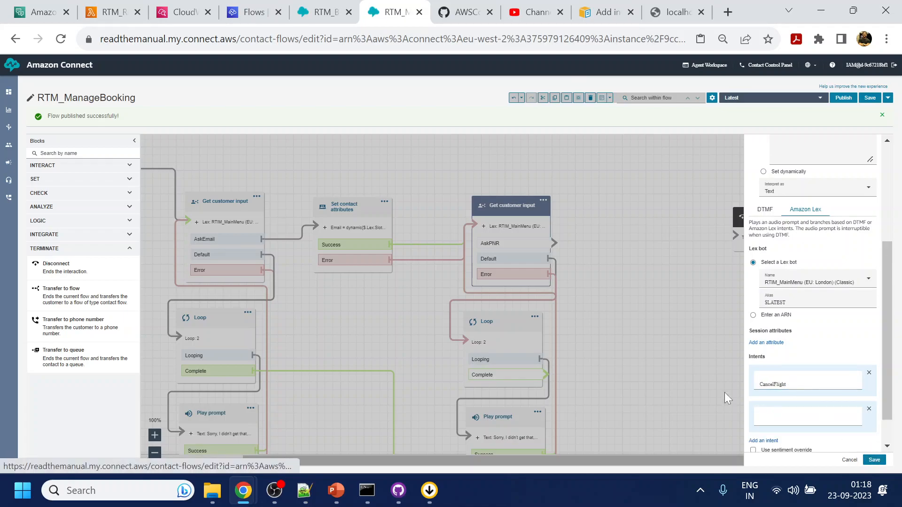
click(43, 12)
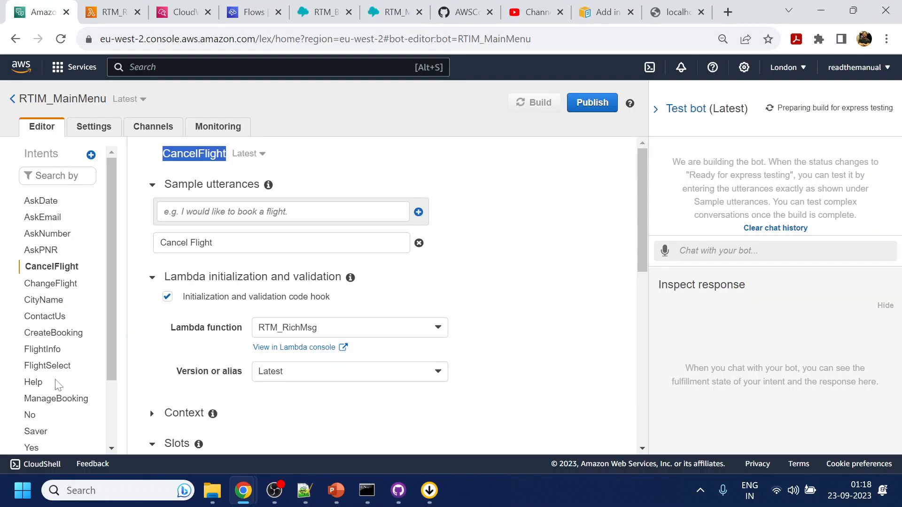
click(50, 283)
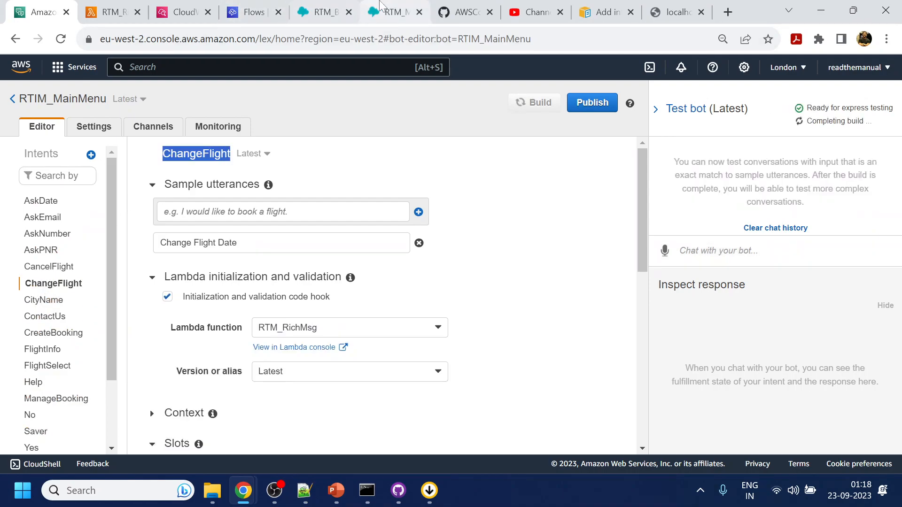
click(394, 12)
click(783, 420)
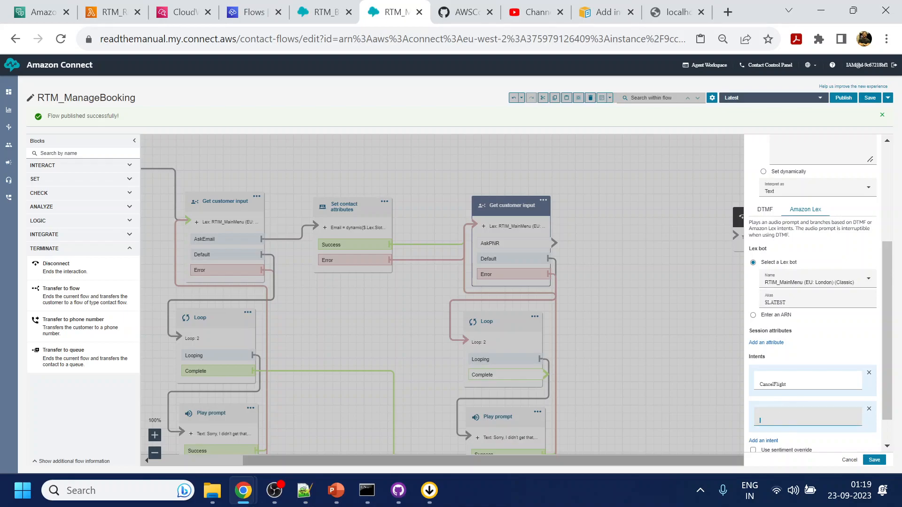
click(874, 460)
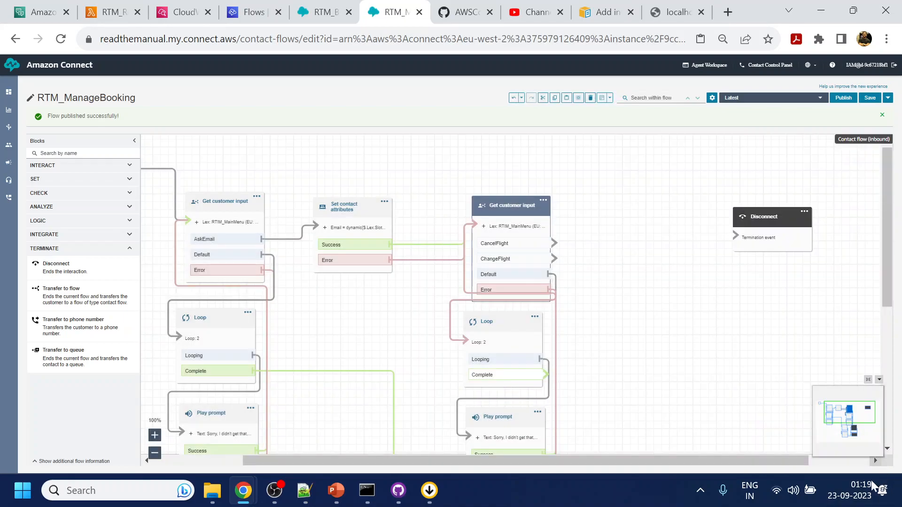
Tidy the lower flow, spacing out the Loop, Play prompt, Set working queue, Transfer and Disconnect blocks.
drag(625, 375, 627, 376)
drag(487, 344, 491, 356)
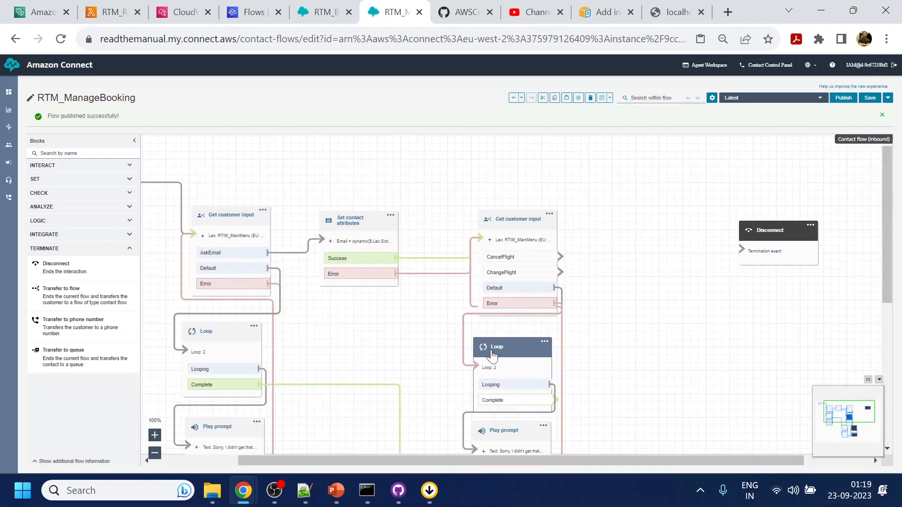
drag(642, 288, 650, 200)
drag(703, 213, 716, 135)
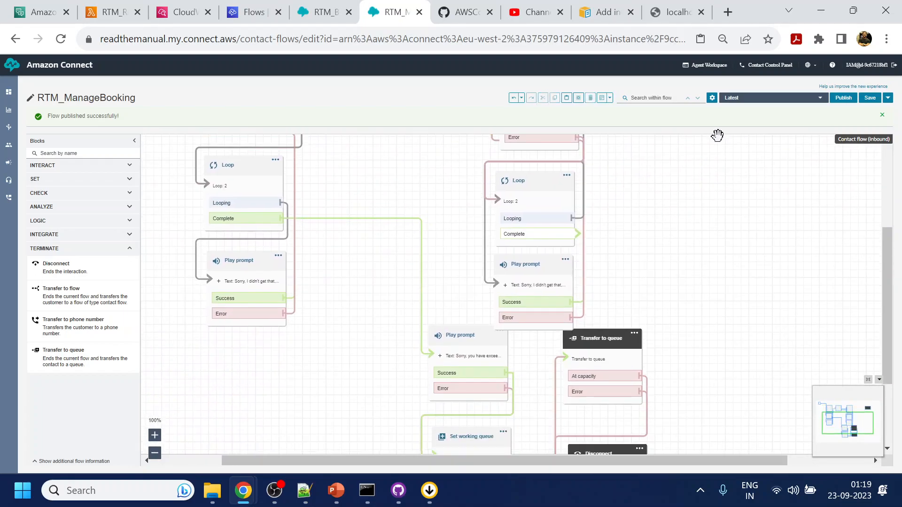
drag(461, 343, 461, 372)
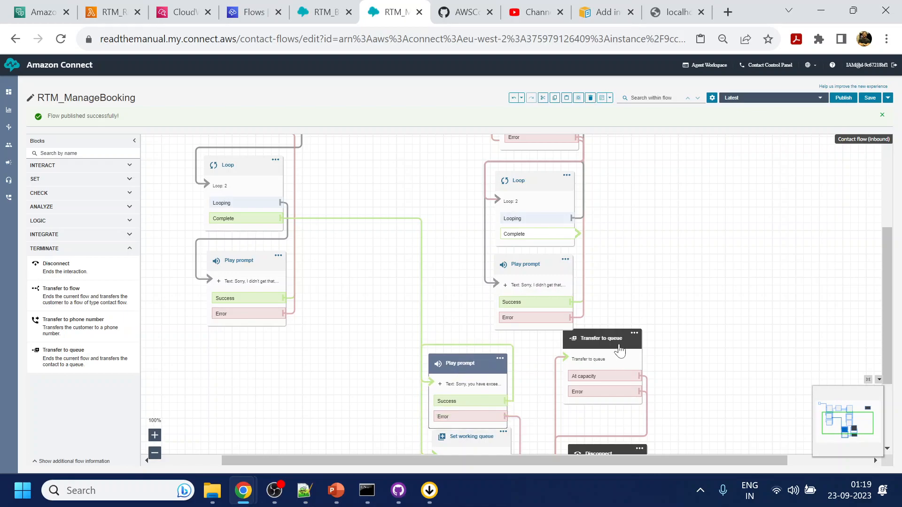
drag(618, 340, 594, 364)
drag(643, 331, 661, 230)
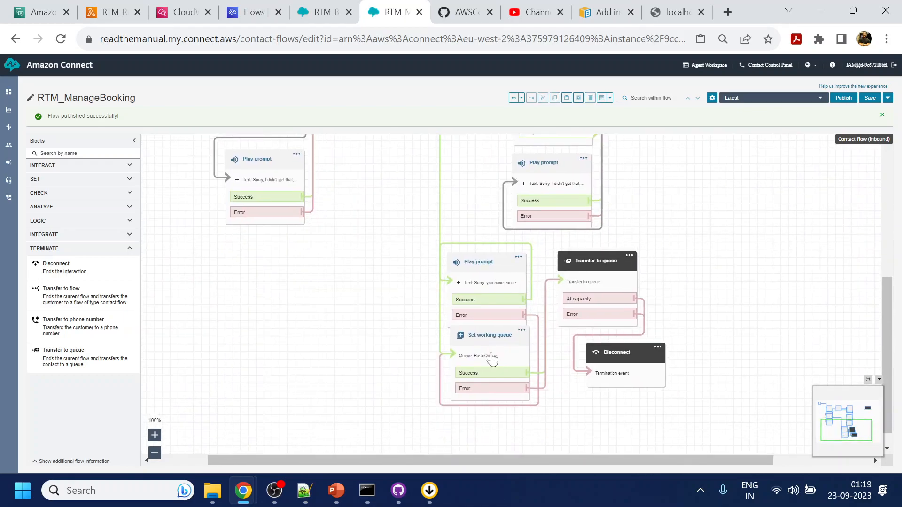
drag(486, 348, 481, 376)
drag(616, 373, 593, 391)
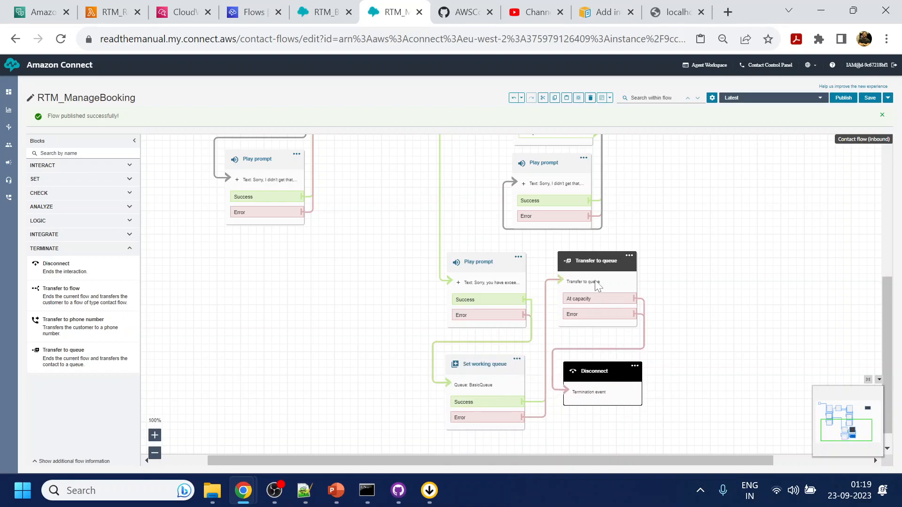
click(596, 287)
scroll(699, 282, up, 4)
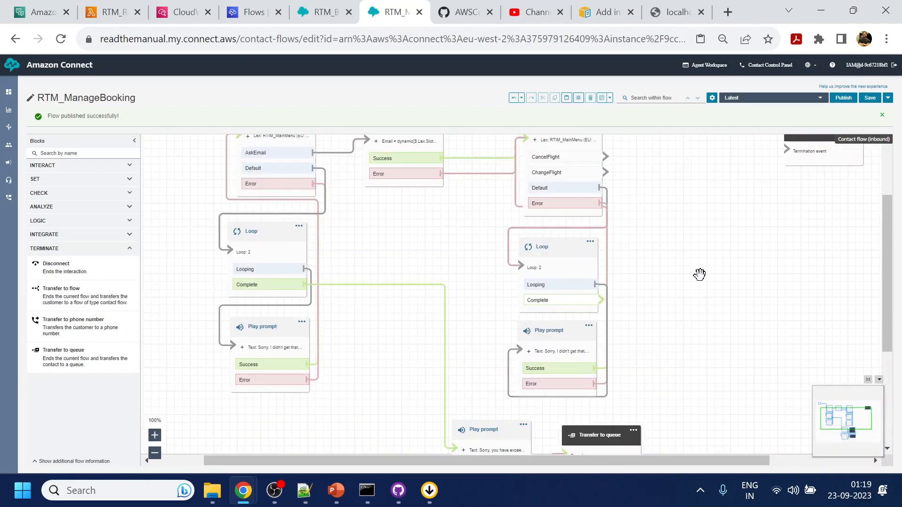
drag(699, 290, 702, 302)
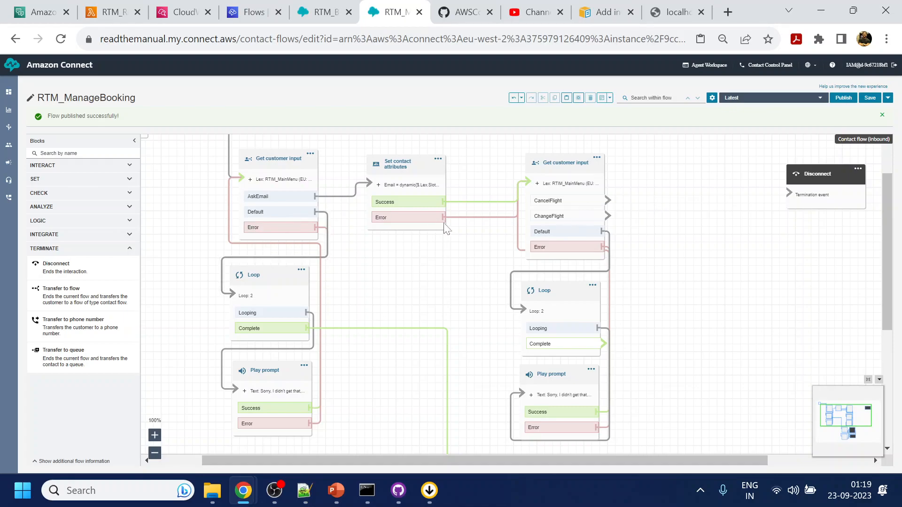
In RTM_Booking, select the mobile-number input, Loop, Play prompt and MobileNumber attributes blocks.
click(325, 13)
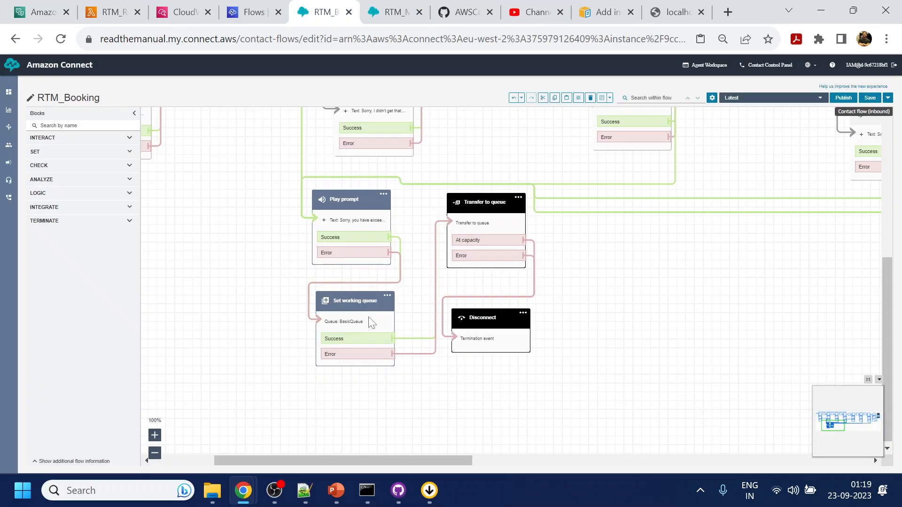
drag(694, 272, 620, 410)
drag(706, 191, 700, 316)
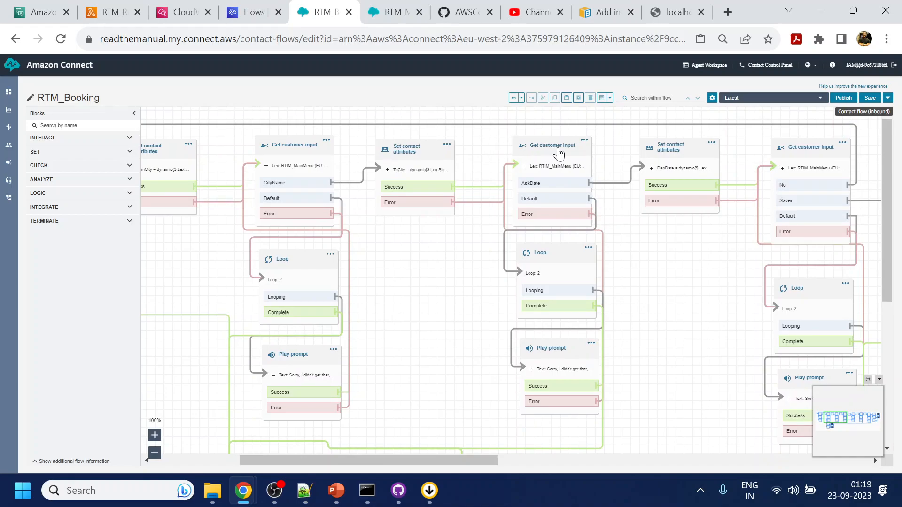
drag(730, 251, 496, 276)
drag(661, 295, 459, 268)
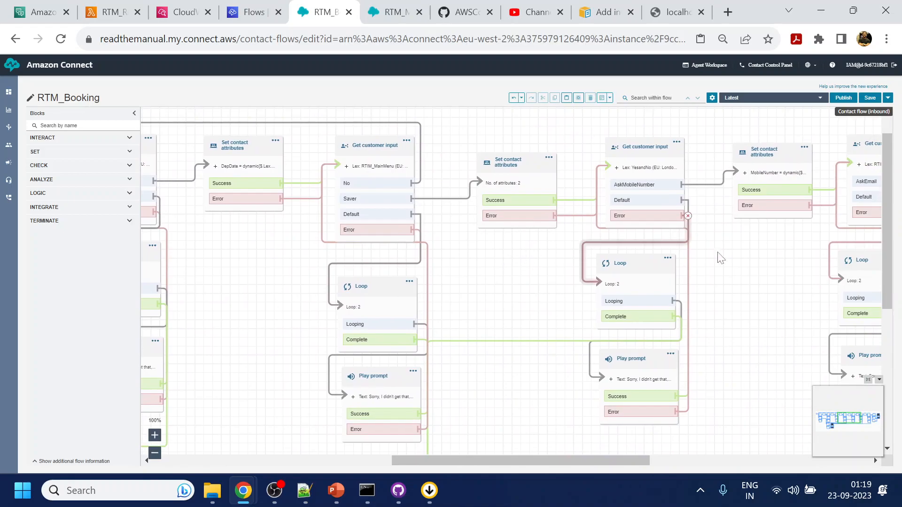
click(646, 151)
ctrl+click(629, 263)
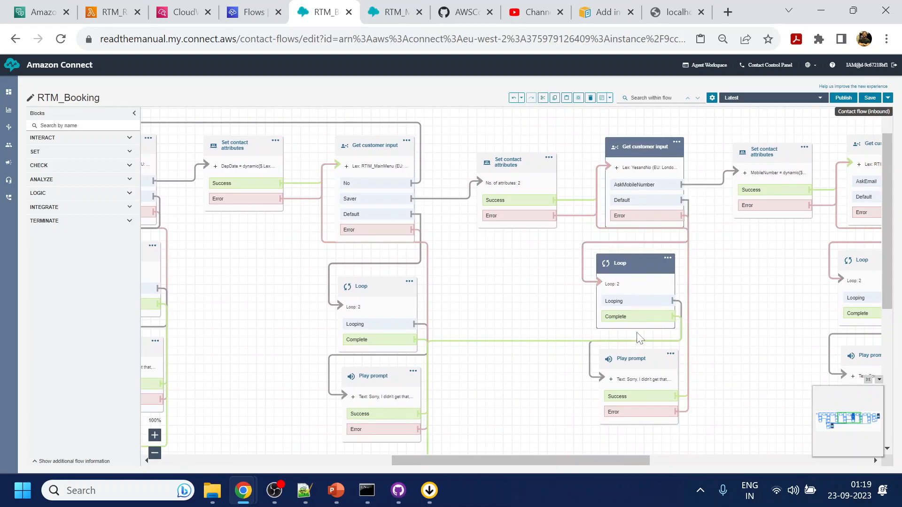
ctrl+click(631, 358)
ctrl+click(779, 182)
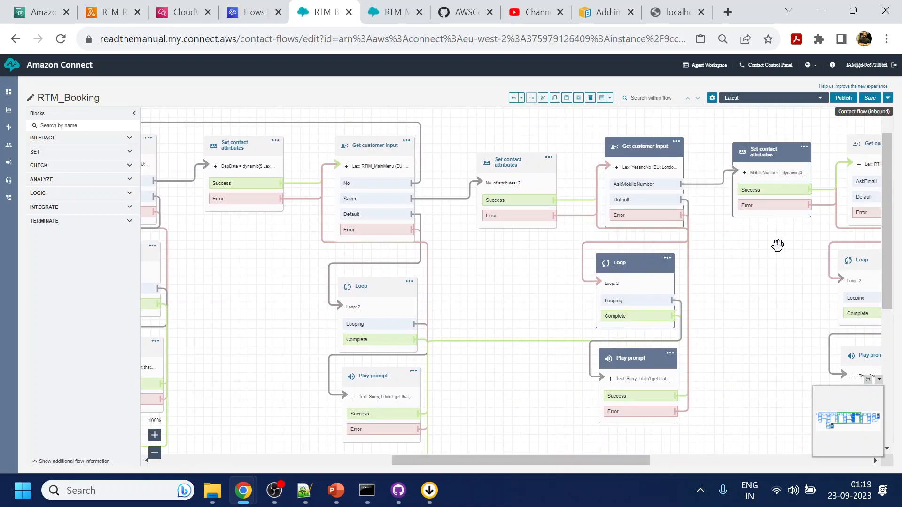
Paste the four blocks into RTM_ManageBooking and link CancelFlight to the pasted input block.
click(376, 14)
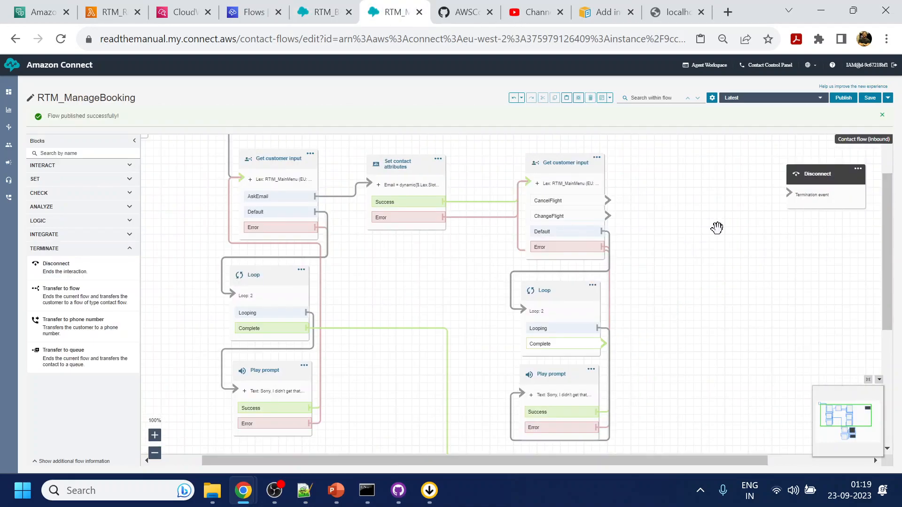
scroll(618, 238, right, 5)
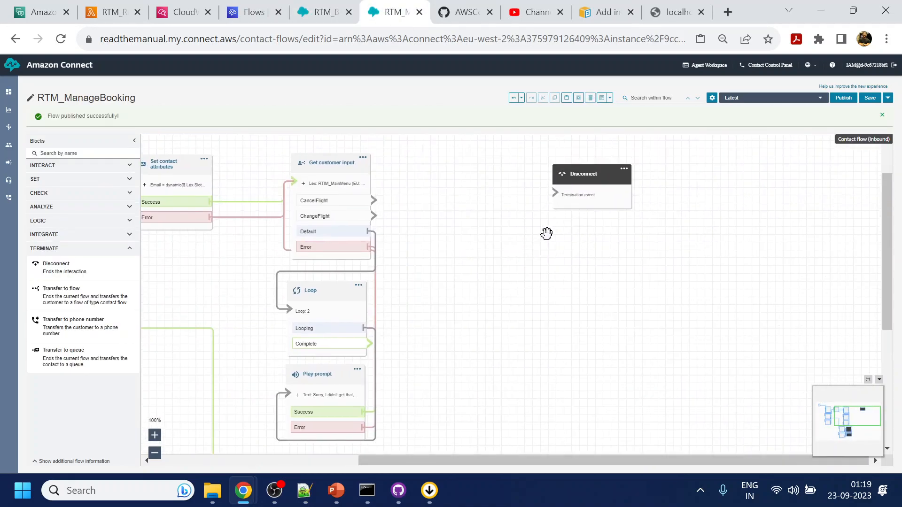
drag(575, 178, 815, 172)
click(540, 236)
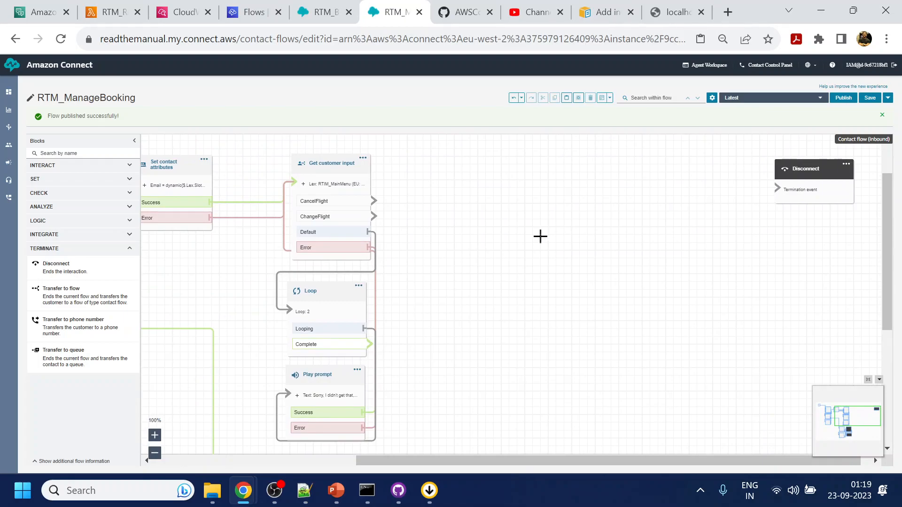
key(ctrl+v)
drag(376, 145, 556, 169)
drag(373, 201, 494, 183)
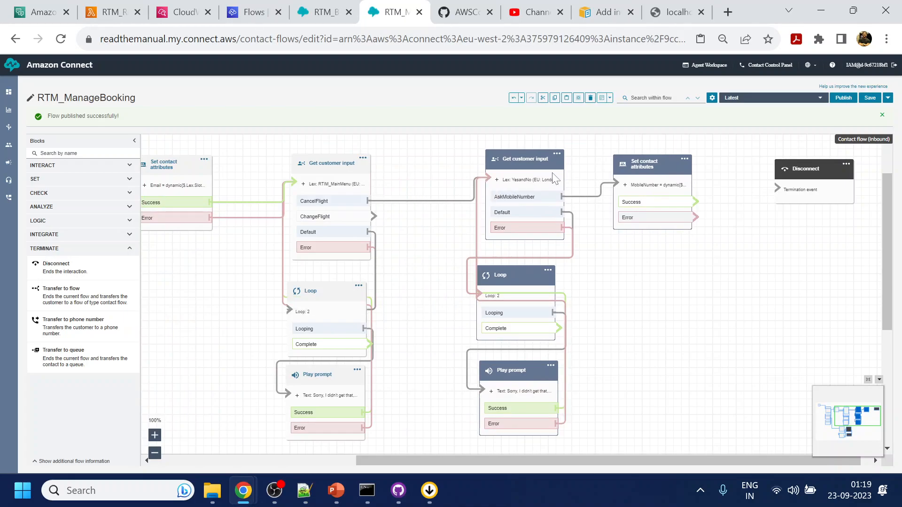
Change the pasted prompt's 'booking' to 'cancel a booking', save, and shift Disconnect right.
click(519, 165)
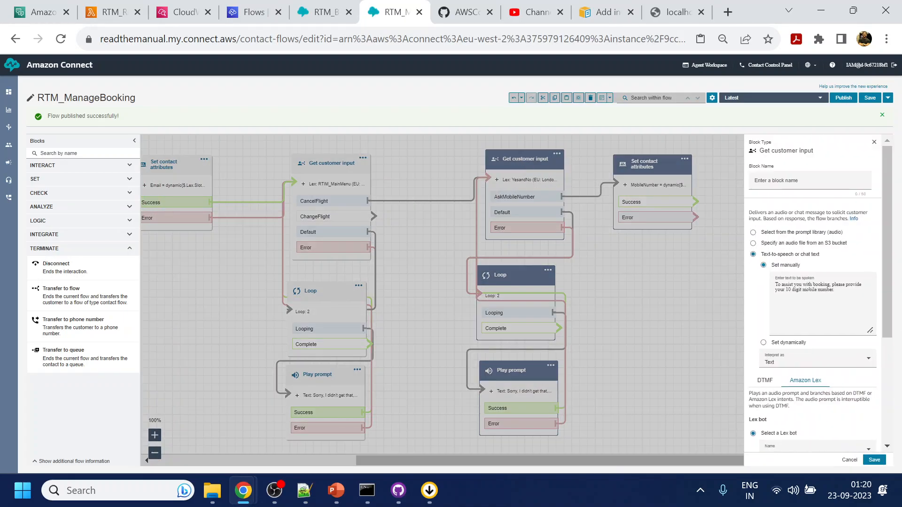
double_click(821, 284)
text(cancel a)
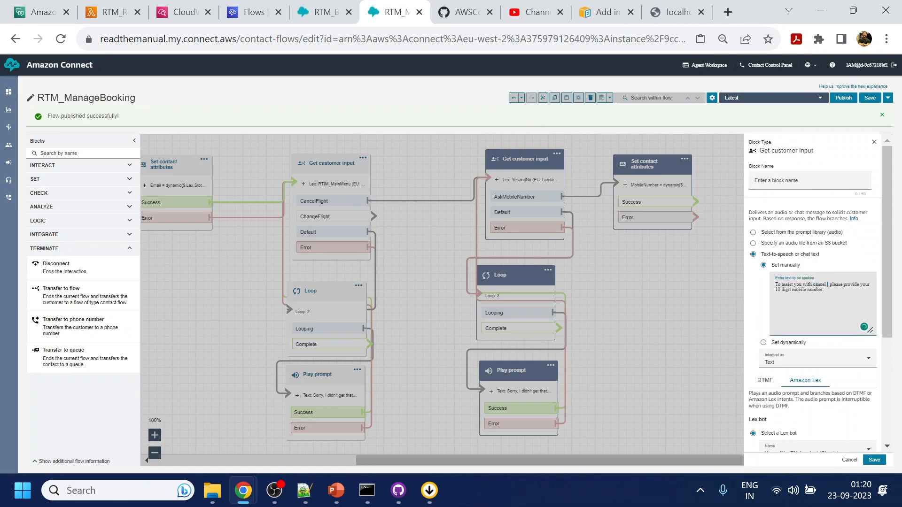
text( booking)
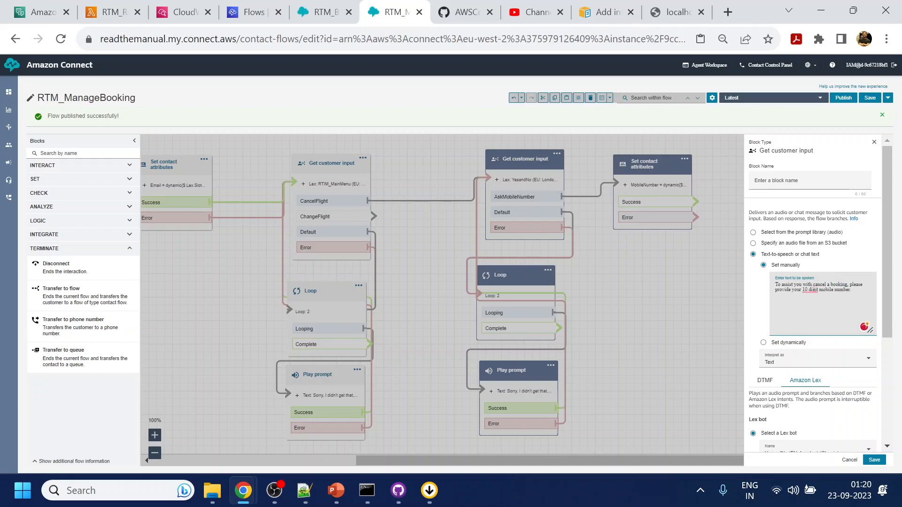
click(873, 460)
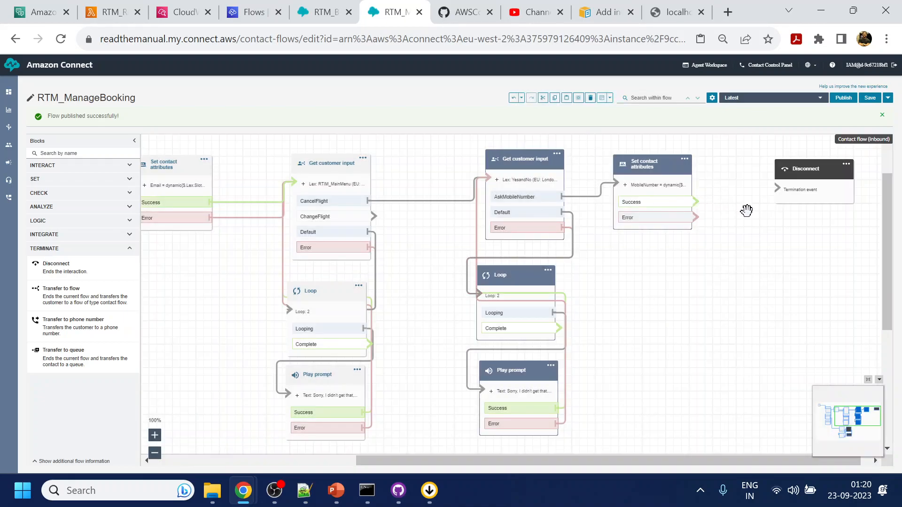
drag(765, 225, 681, 232)
drag(726, 181, 809, 181)
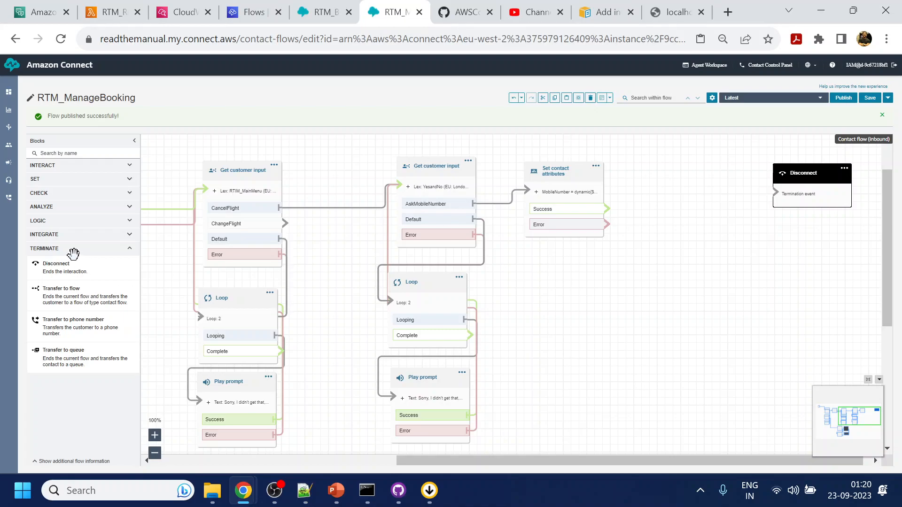
Add a Play prompt beside Disconnect, fed by the MobileNumber attributes Success output.
click(79, 167)
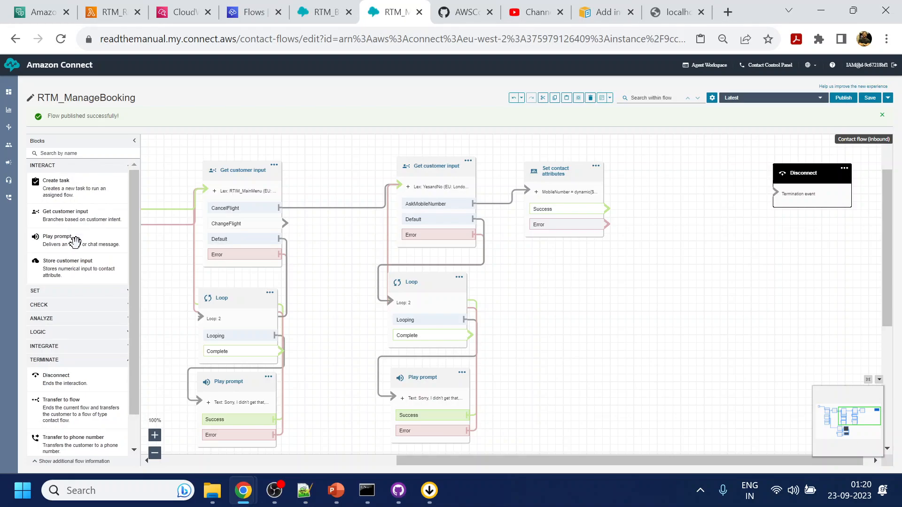
drag(71, 238, 507, 225)
drag(627, 205, 686, 164)
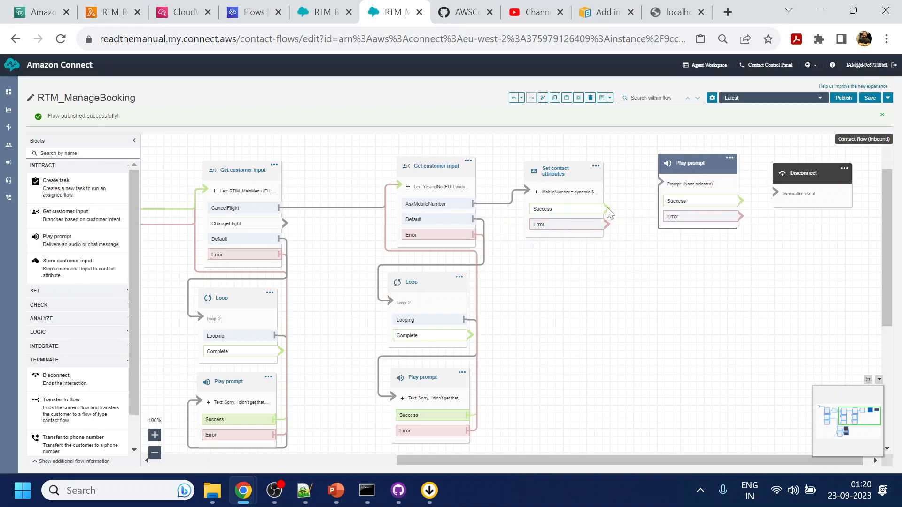
drag(607, 208, 676, 192)
Enter the cancellation-registered text-to-speech message with mobile and email updates, and save.
click(689, 169)
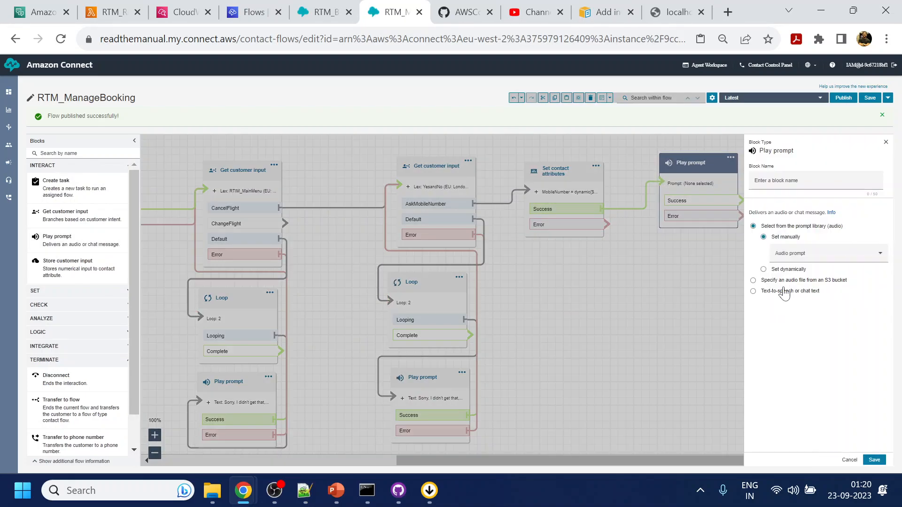
click(753, 290)
key(ctrl+plus)
key(ctrl+plus)
key(ctrl+plus)
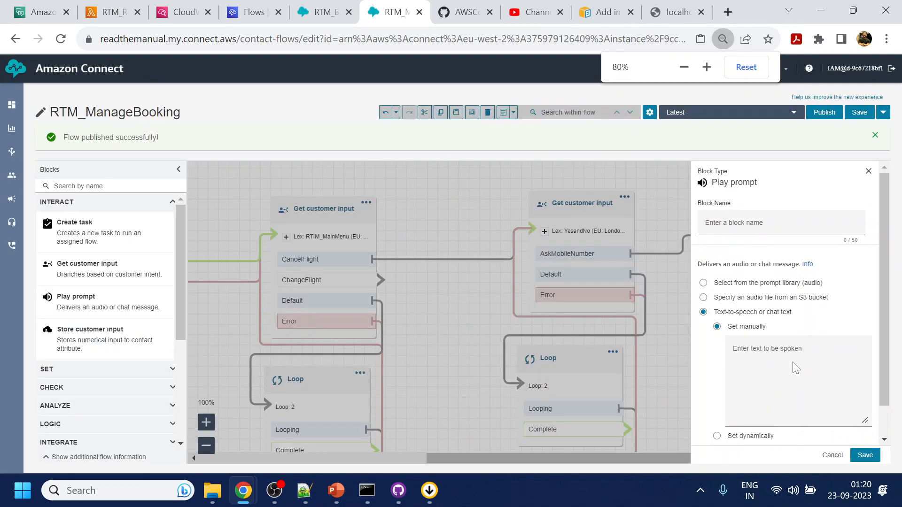
click(761, 408)
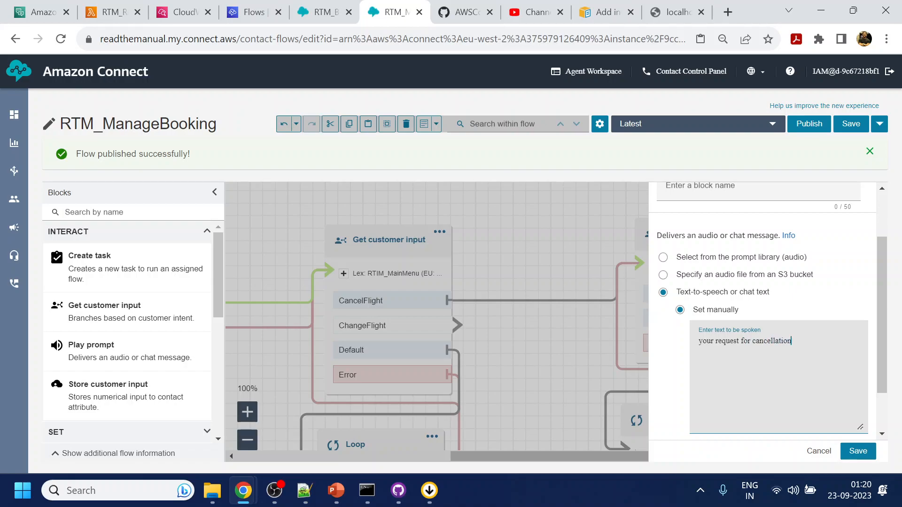
text(registered. You will recived the update)
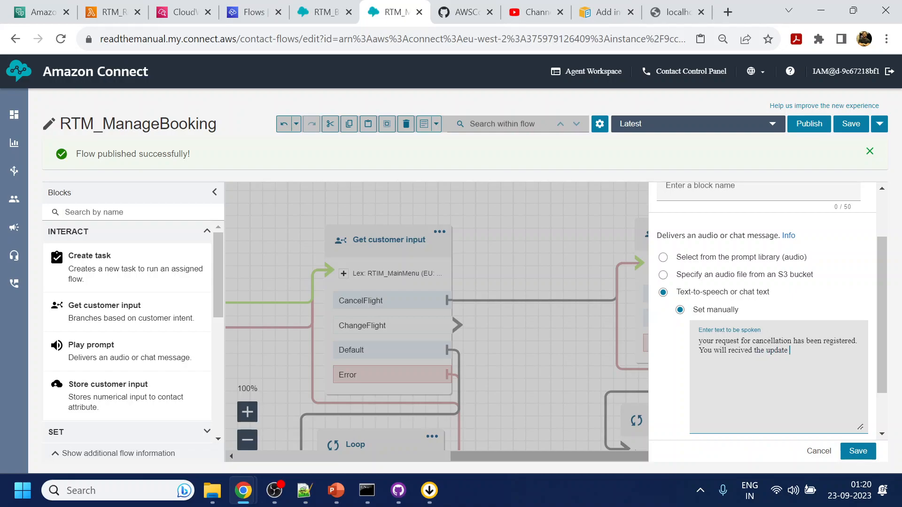
text(gistered mobile num)
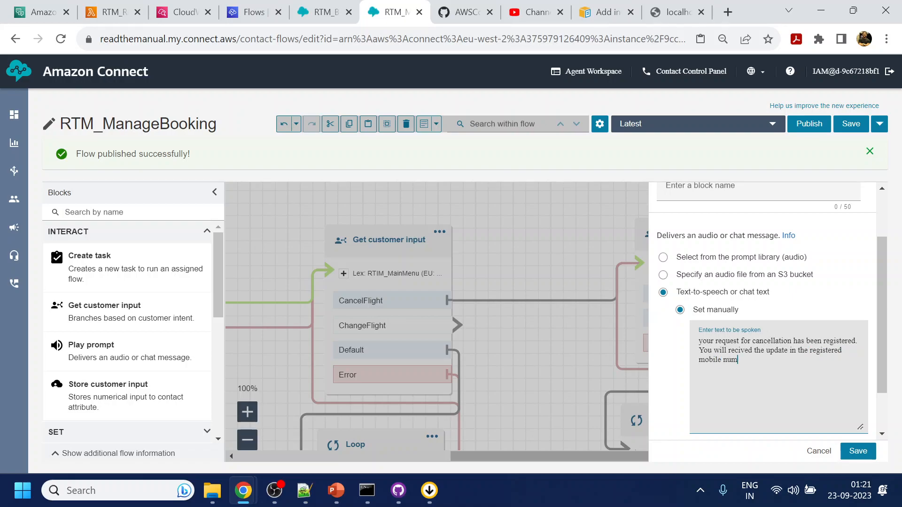
text(ber with)
text(and email within next 30 min.)
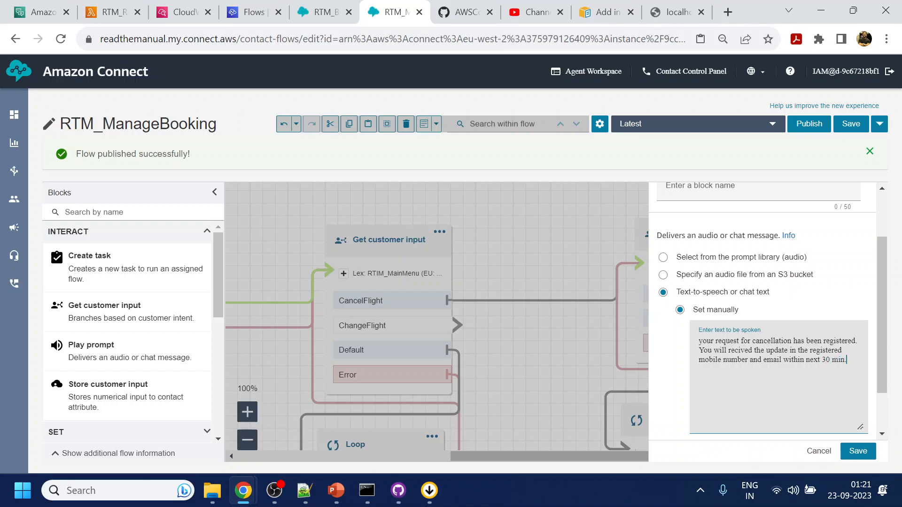
click(858, 451)
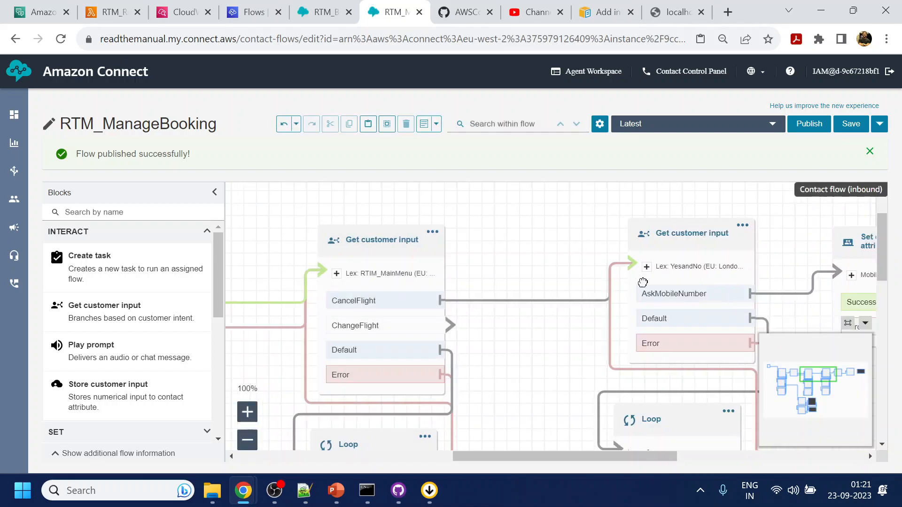
Move the Disconnect block closer to the new cancellation prompt.
drag(723, 304, 59, 347)
click(684, 271)
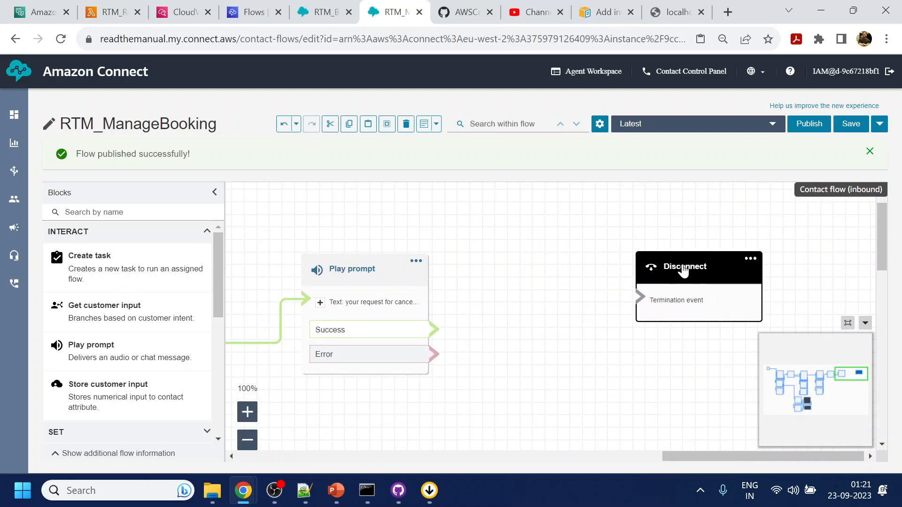
drag(684, 271, 659, 261)
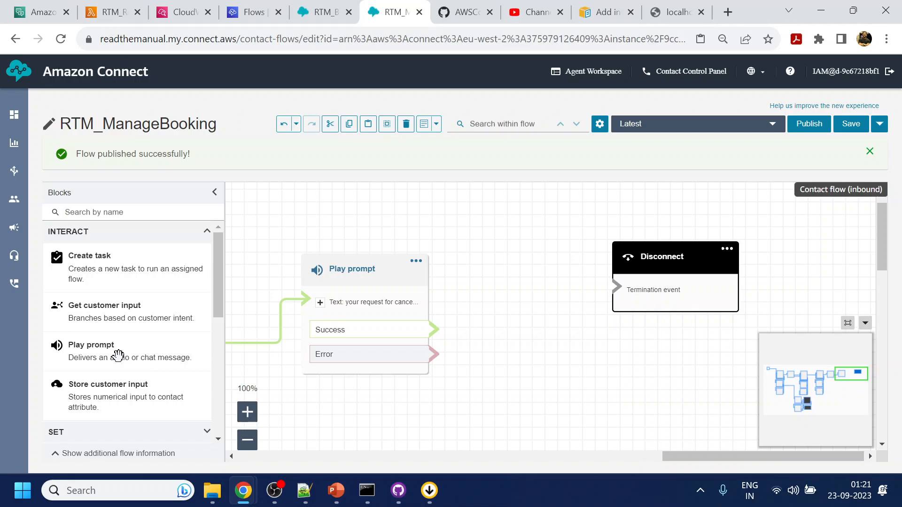
Append a new line 'Thank you for contacting us.' to the prompt's text.
click(381, 270)
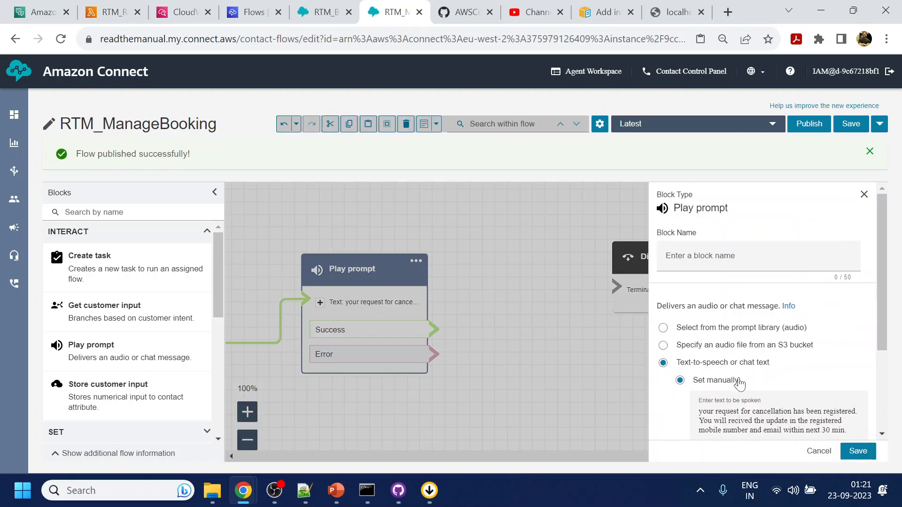
scroll(739, 383, down, 3)
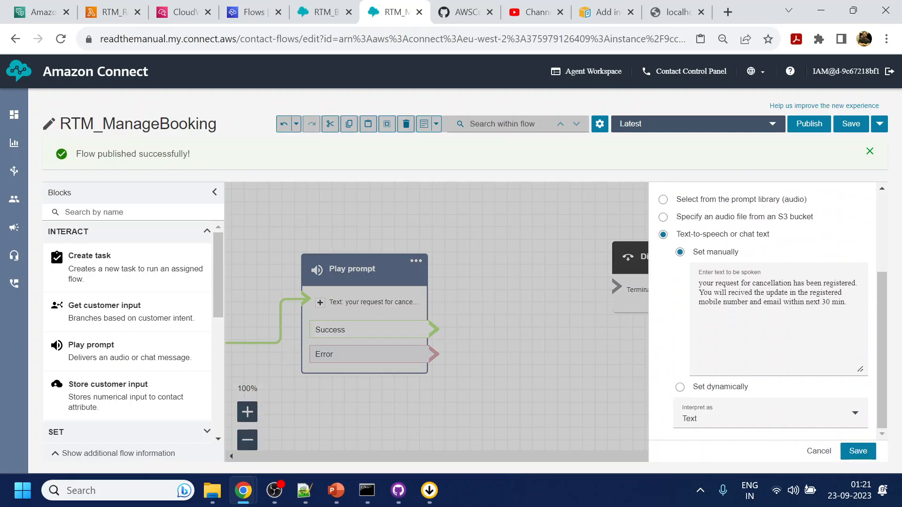
click(846, 302)
key(Return)
key(Return)
text(thank you)
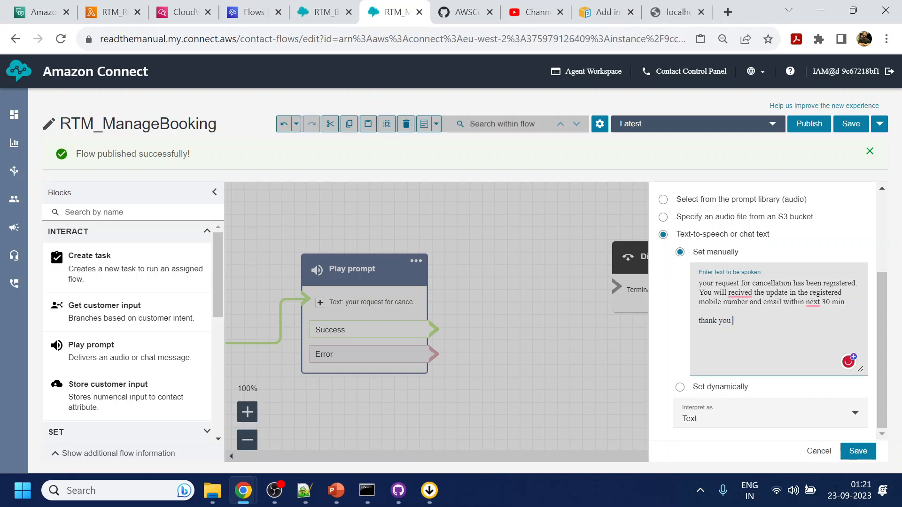
key(Home)
key(Delete)
text(T)
Correct the misspelled 'recived' to 'recieved' in the prompt text.
double_click(750, 293)
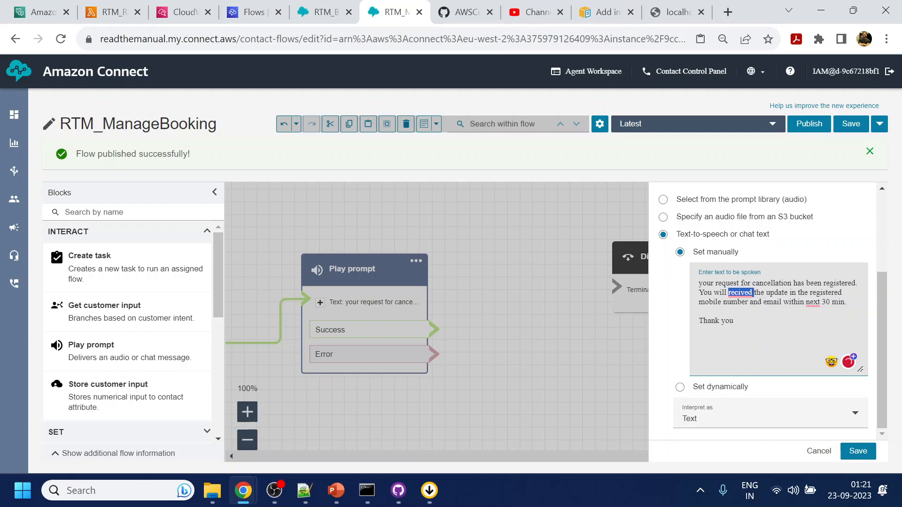
right_click(735, 295)
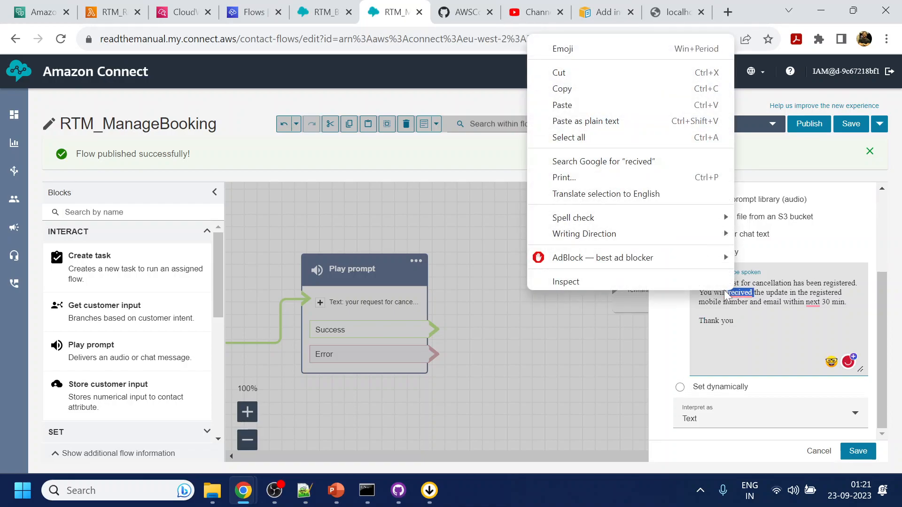
mouse_move(690, 217)
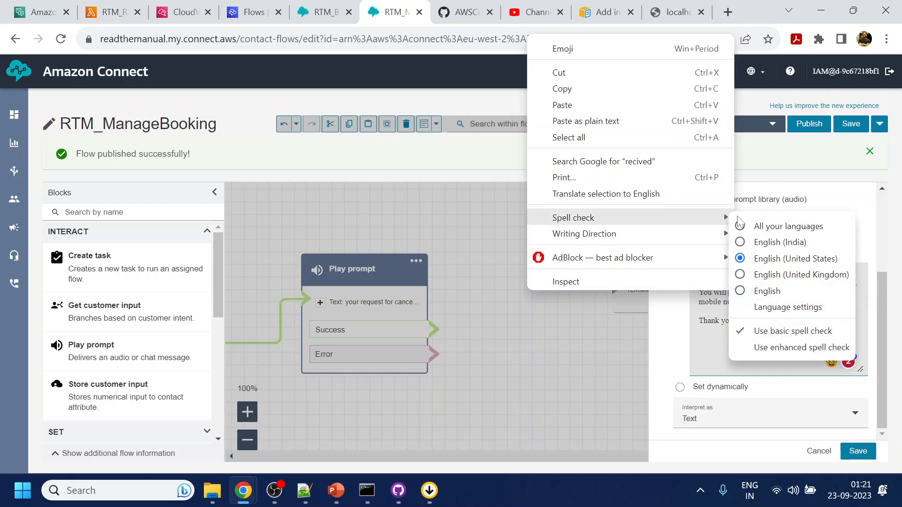
click(773, 259)
click(763, 292)
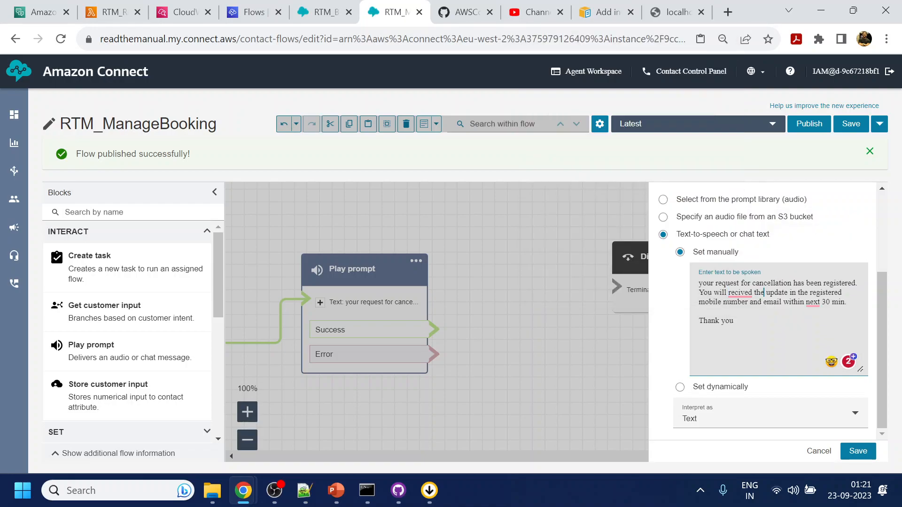
right_click(751, 291)
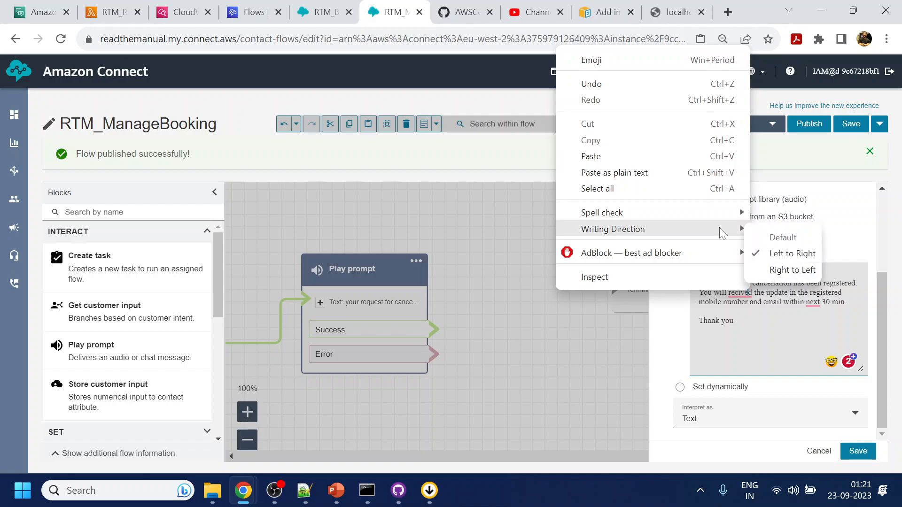
mouse_move(723, 218)
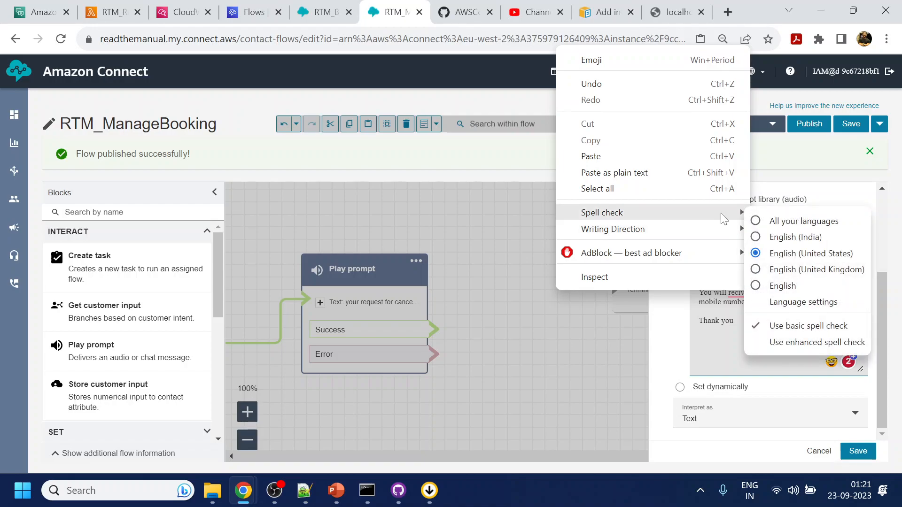
click(743, 348)
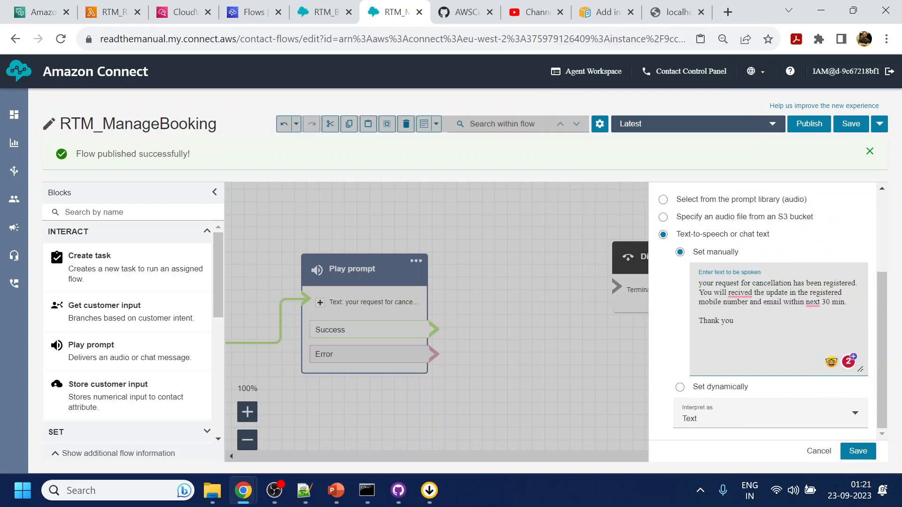
double_click(740, 293)
text(rec)
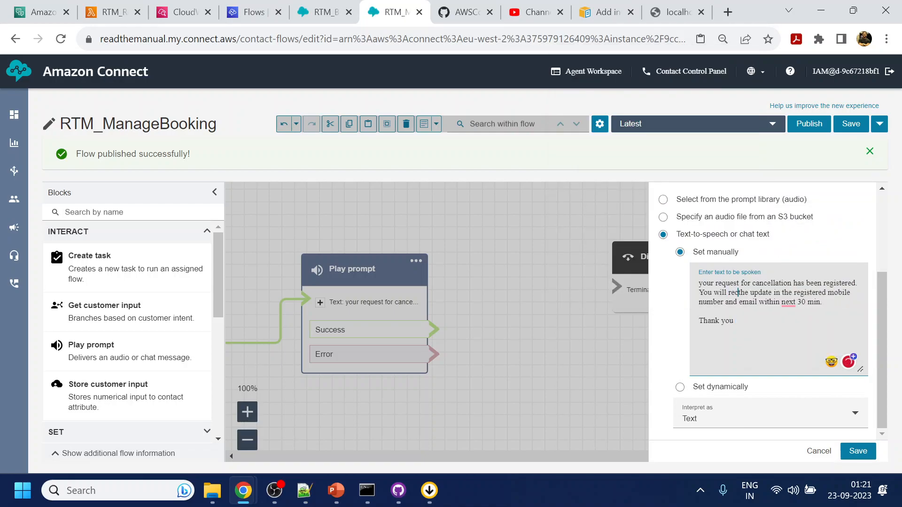
text(i)
text(eved)
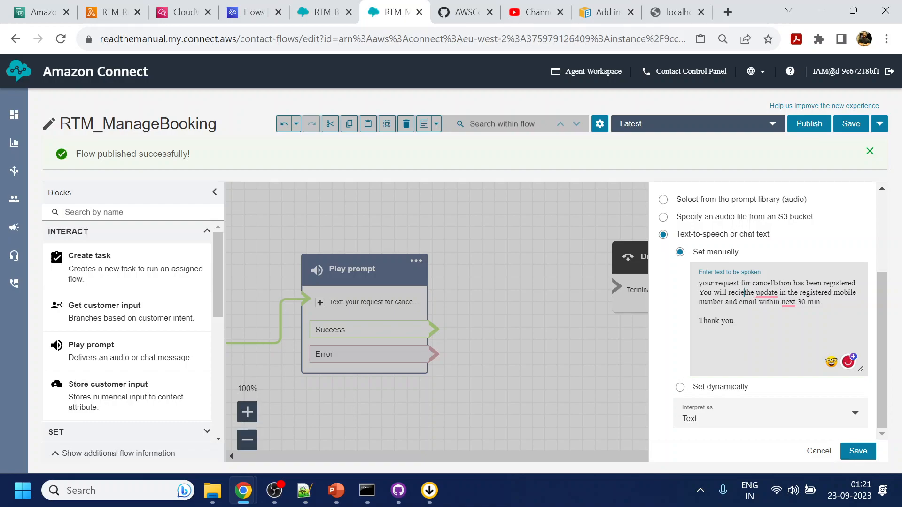
click(735, 321)
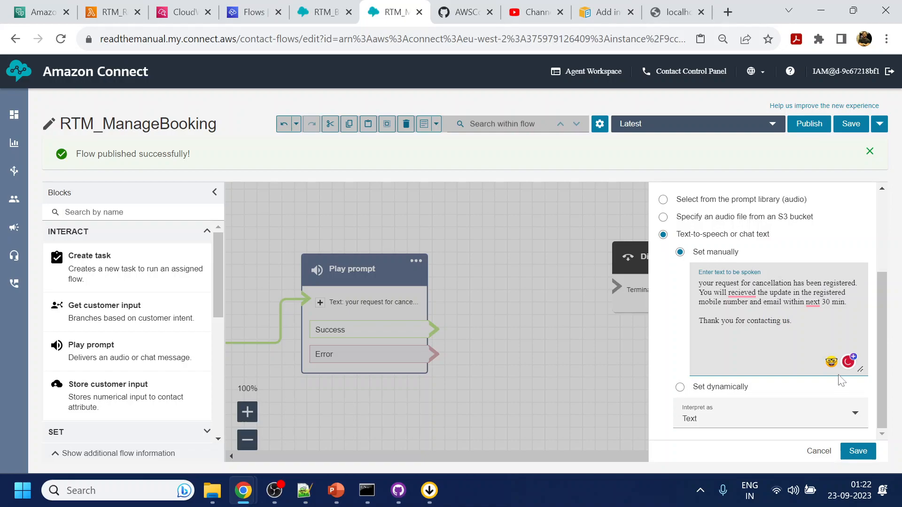
Save the prompt and route both its Success and Error branches to Disconnect.
click(858, 451)
drag(434, 329, 616, 289)
drag(432, 355, 616, 288)
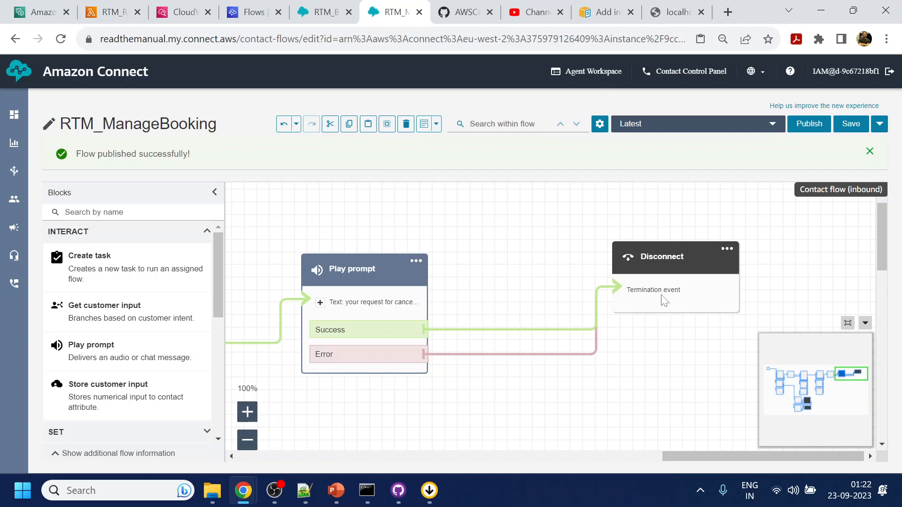
Pan and zoom out the canvas to show the Loop block and ChangeFlight branch area.
drag(484, 394, 644, 241)
drag(519, 311, 738, 409)
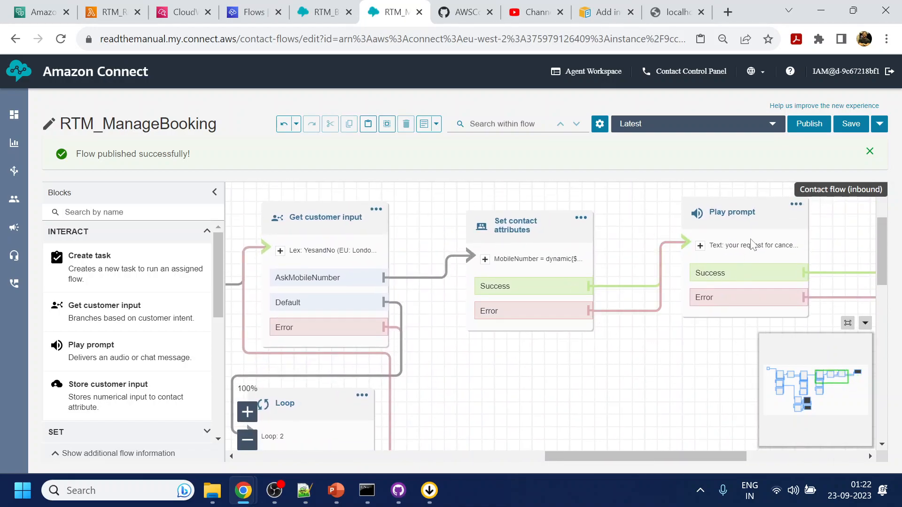
drag(537, 412, 677, 324)
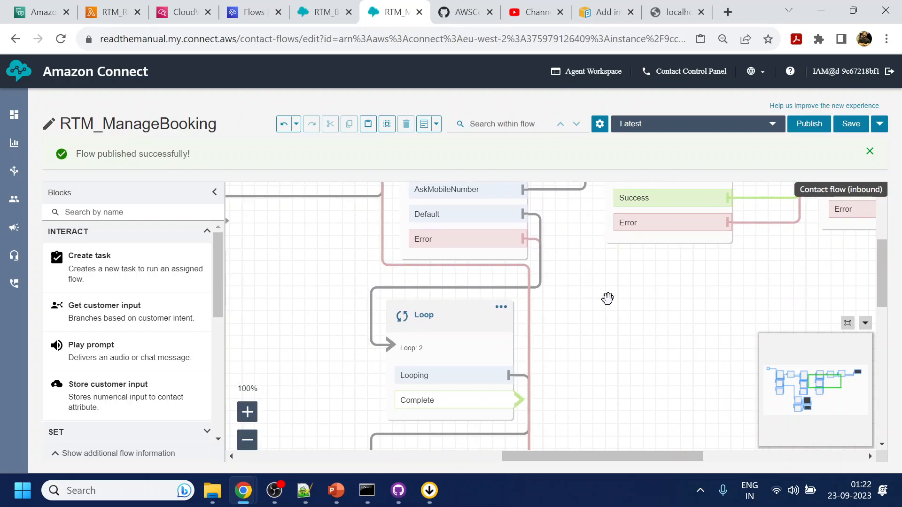
scroll(655, 333, up, 3)
drag(596, 429, 697, 284)
key(ctrl+minus)
key(ctrl+minus)
key(ctrl+minus)
key(ctrl+minus)
key(ctrl+minus)
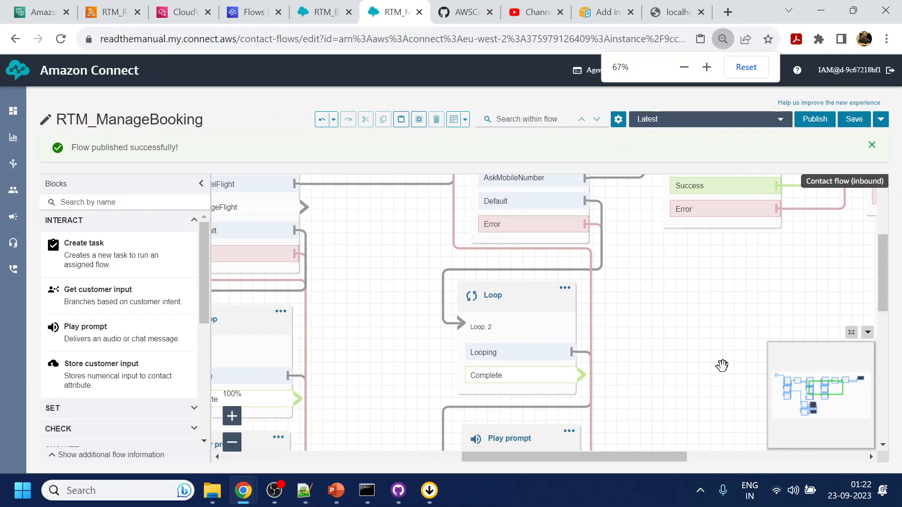
drag(785, 298, 810, 409)
drag(727, 329, 757, 239)
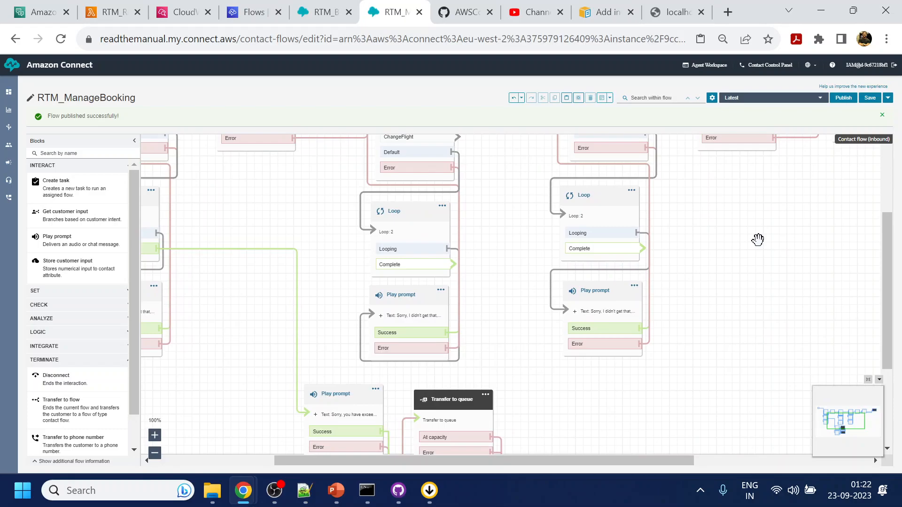
In RTM_Booking, select the AskDate input, Loop, retry Play prompt and DepDate attributes blocks.
click(329, 6)
drag(238, 280, 560, 342)
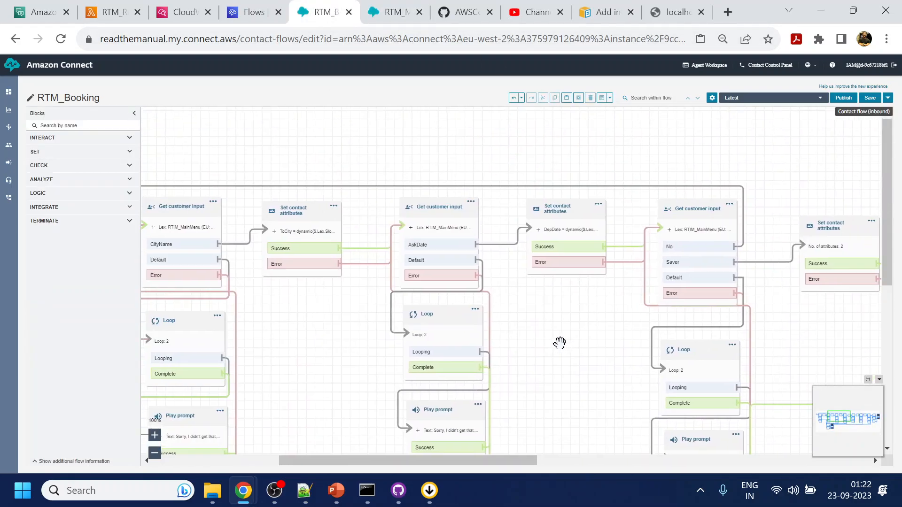
click(394, 11)
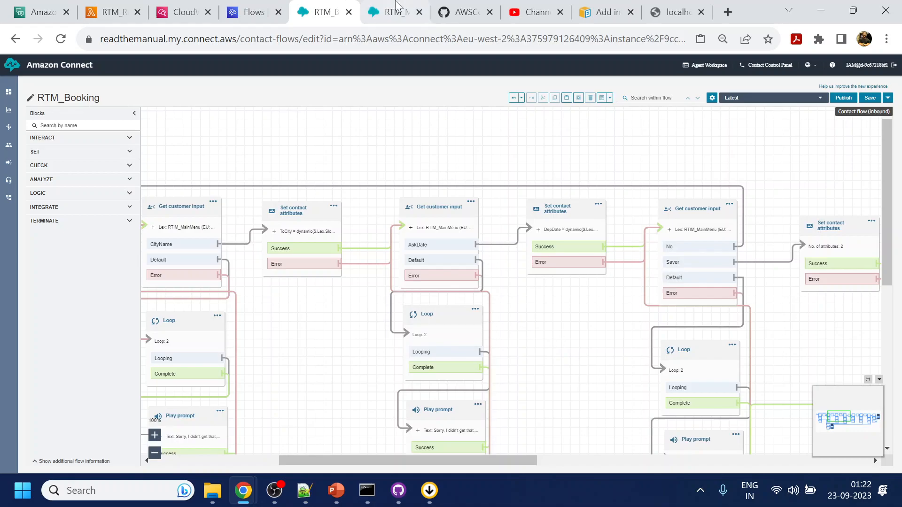
drag(503, 175, 508, 217)
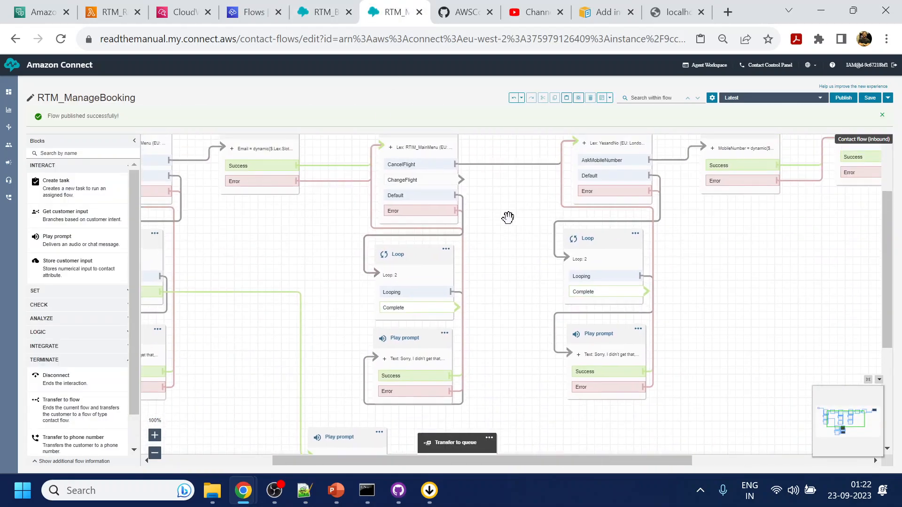
click(331, 7)
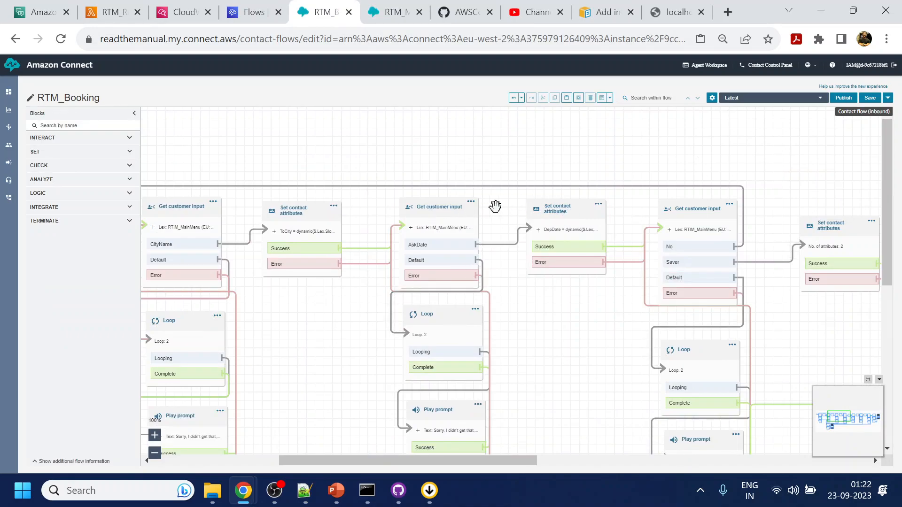
click(442, 260)
ctrl+click(439, 310)
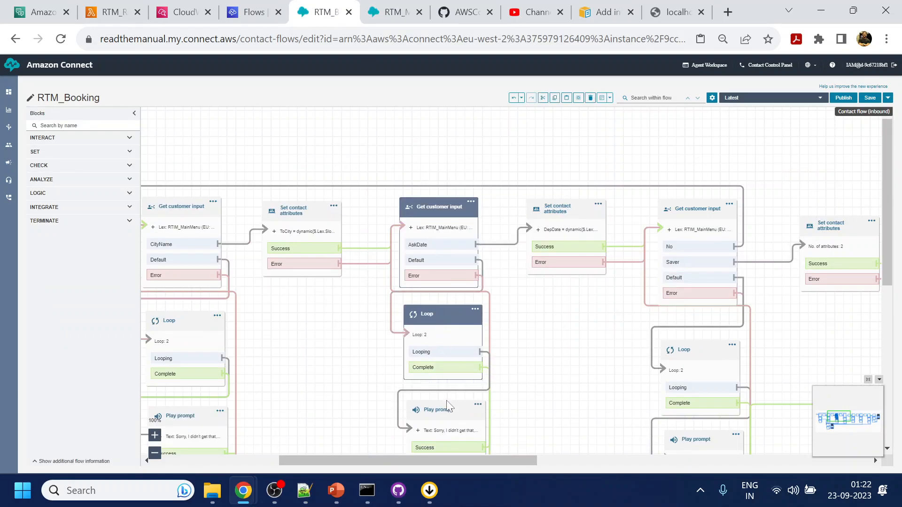
ctrl+click(446, 407)
ctrl+click(556, 219)
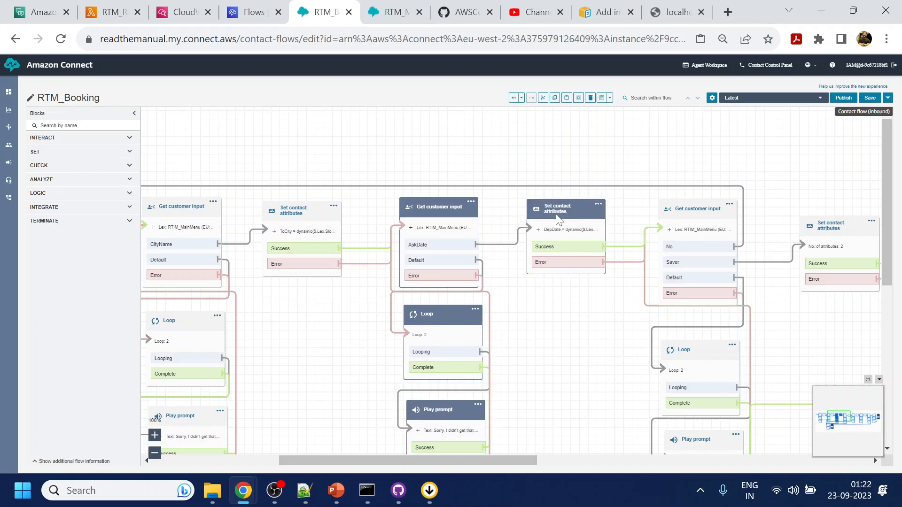
Paste the date blocks into RTM_ManageBooking and link ChangeFlight to the pasted input.
click(394, 6)
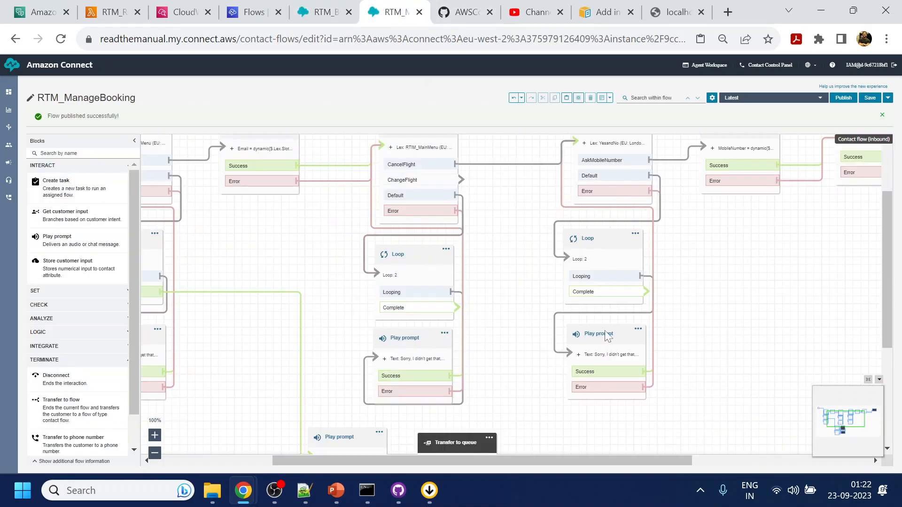
key(ctrl+v)
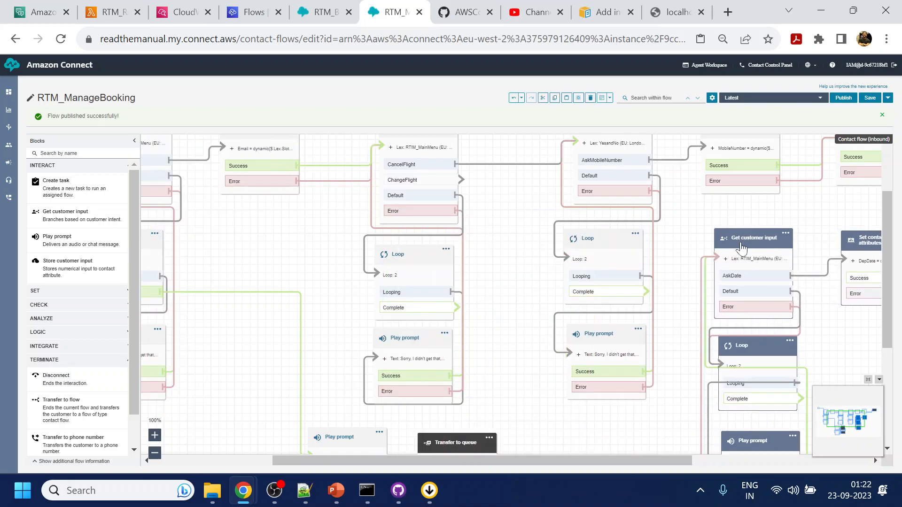
drag(460, 180, 706, 264)
Reword the pasted prompt to 'Sure, what will be the new departure date' and save.
click(732, 256)
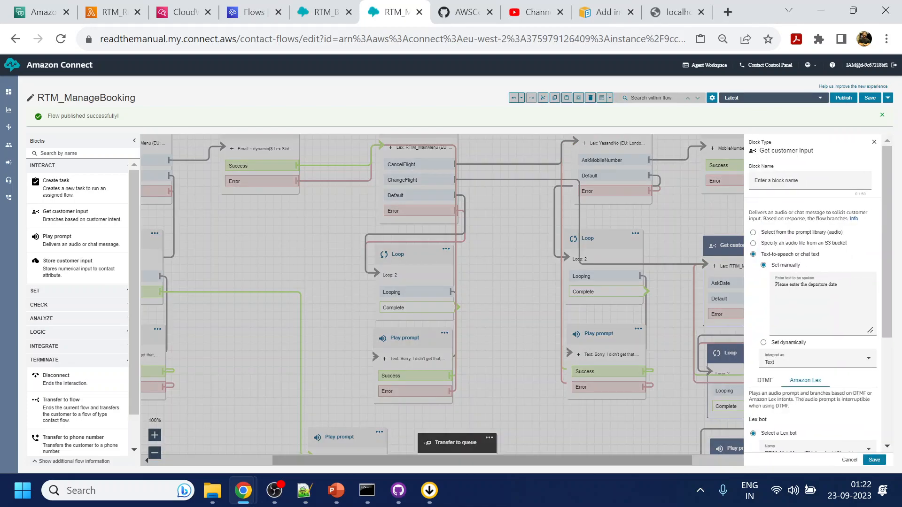
click(775, 285)
text(Sure, w)
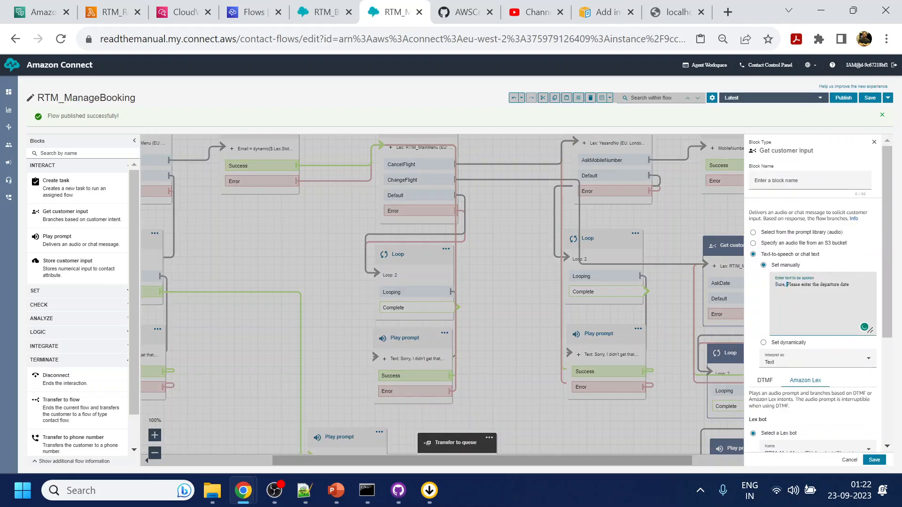
text(hat will be the)
key(Delete)
key(Delete)
key(Delete)
key(Delete)
key(Delete)
key(Delete)
key(Delete)
click(874, 460)
Route the DepDate attributes block's Success and Error outputs to the cancellation prompt.
drag(687, 331, 575, 280)
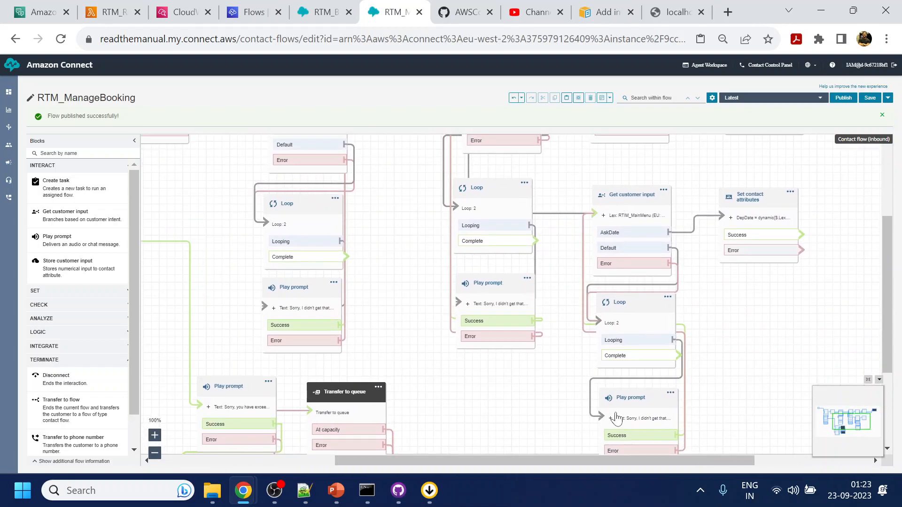
drag(755, 333, 652, 338)
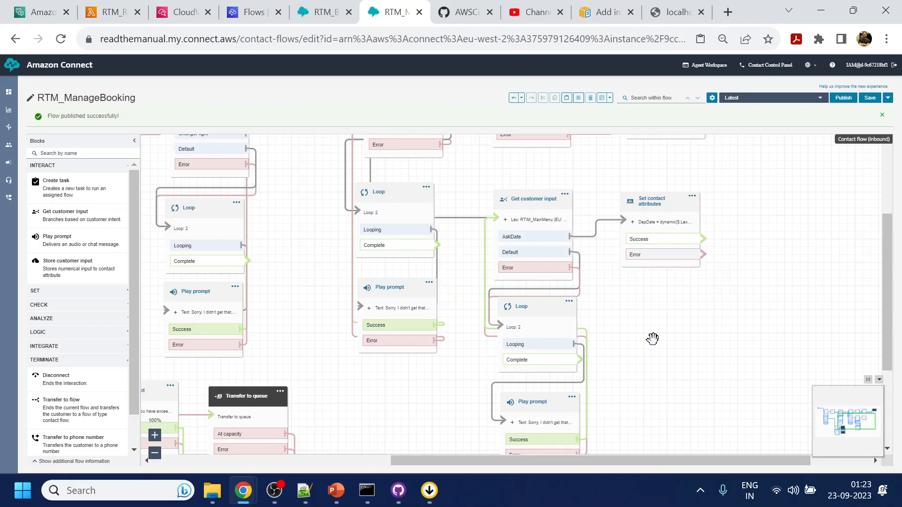
scroll(772, 275, up, 1)
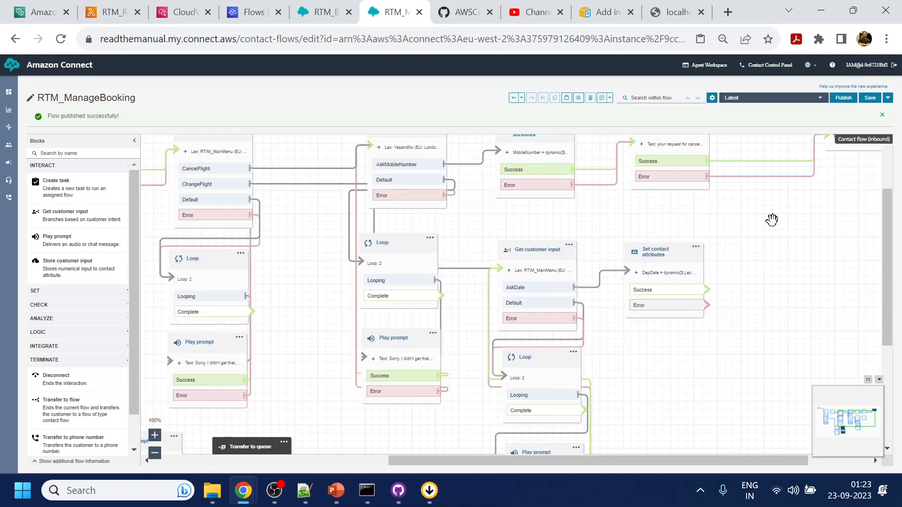
drag(772, 220, 722, 262)
drag(655, 332, 583, 185)
drag(657, 347, 587, 175)
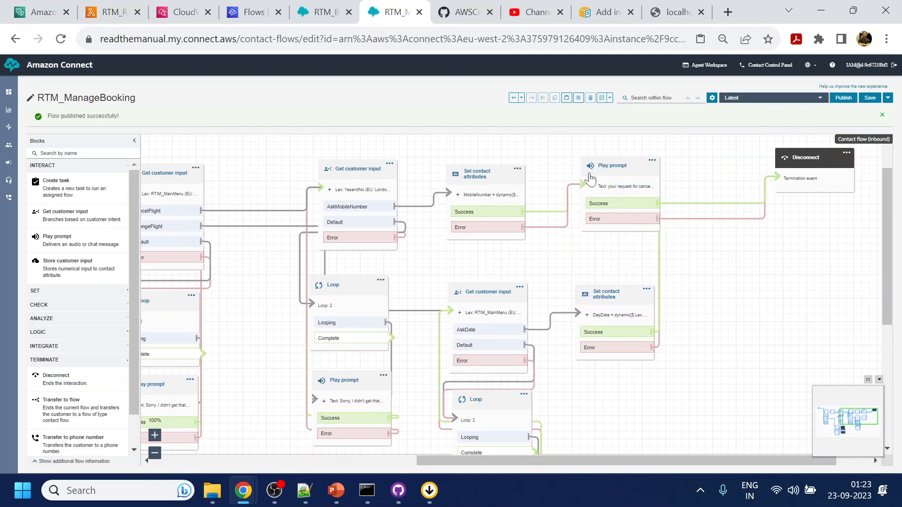
Duplicate the cancellation prompt, place it right, and reconnect DepDate Success to the copy.
click(624, 170)
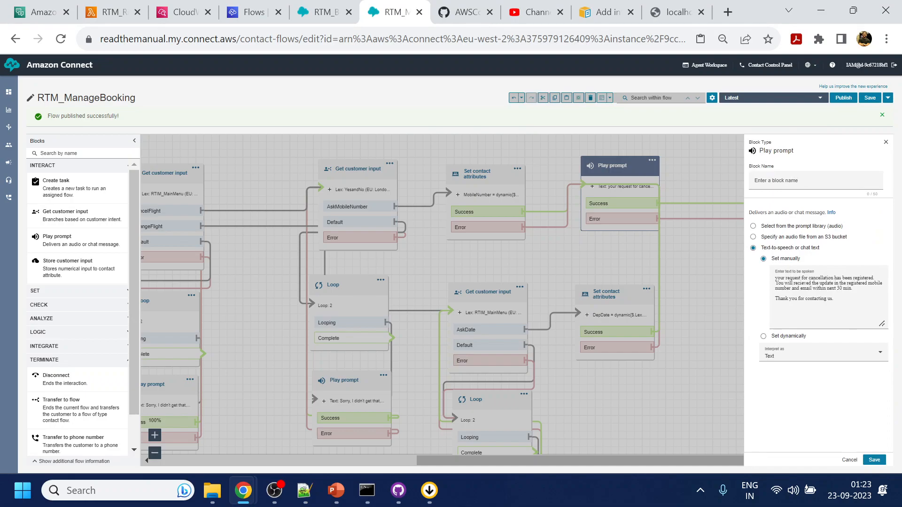
click(850, 461)
click(651, 160)
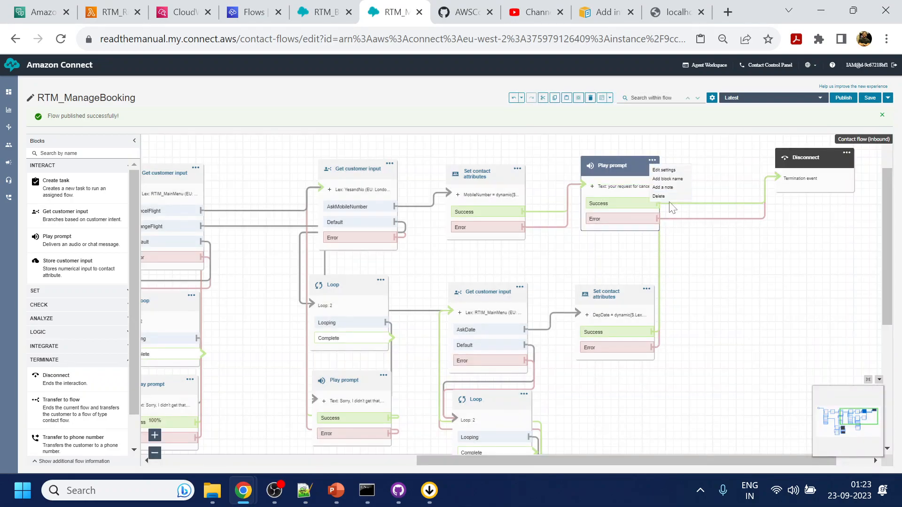
click(720, 263)
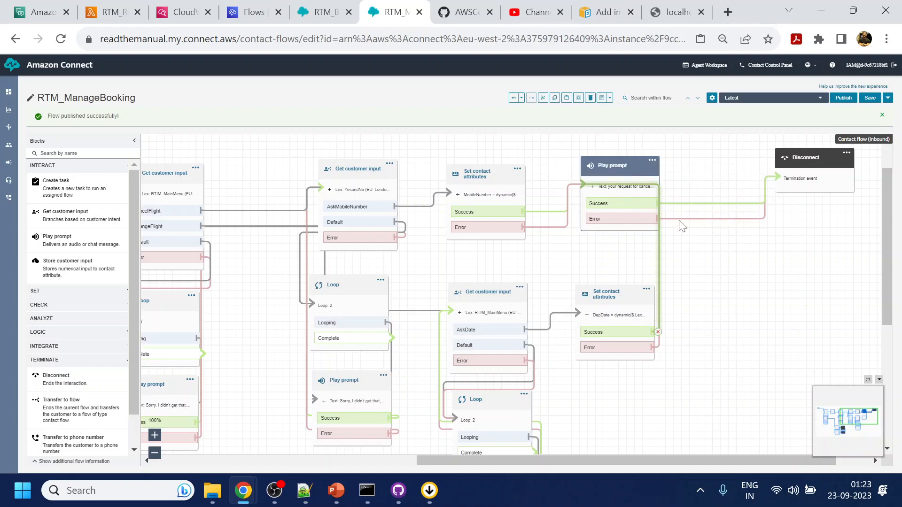
click(747, 301)
key(ctrl+v)
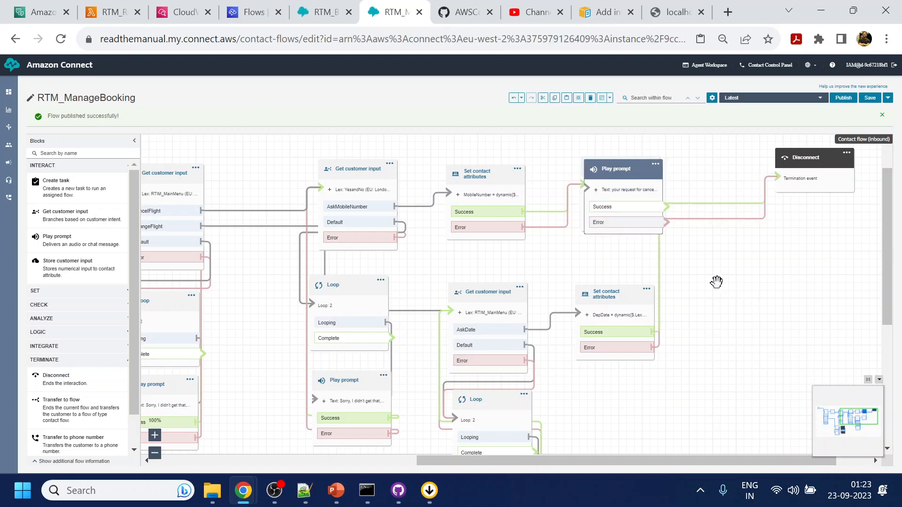
drag(619, 179, 748, 302)
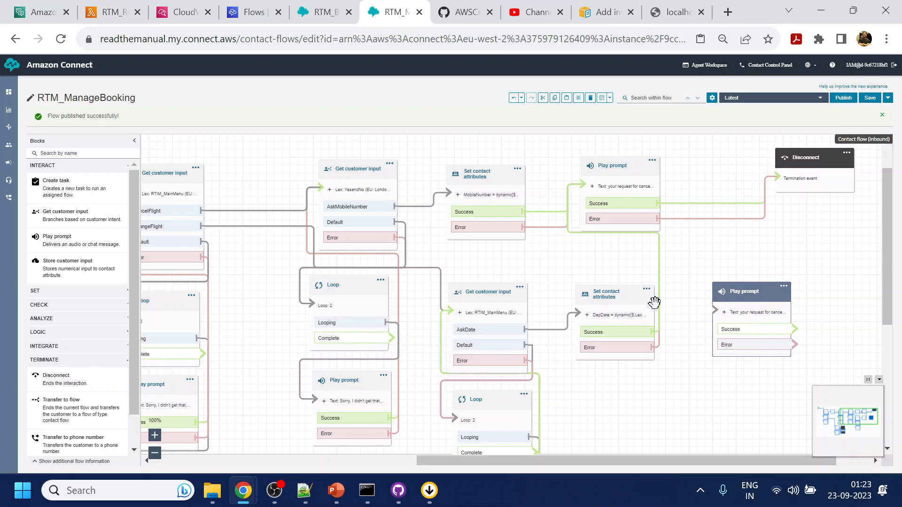
click(658, 332)
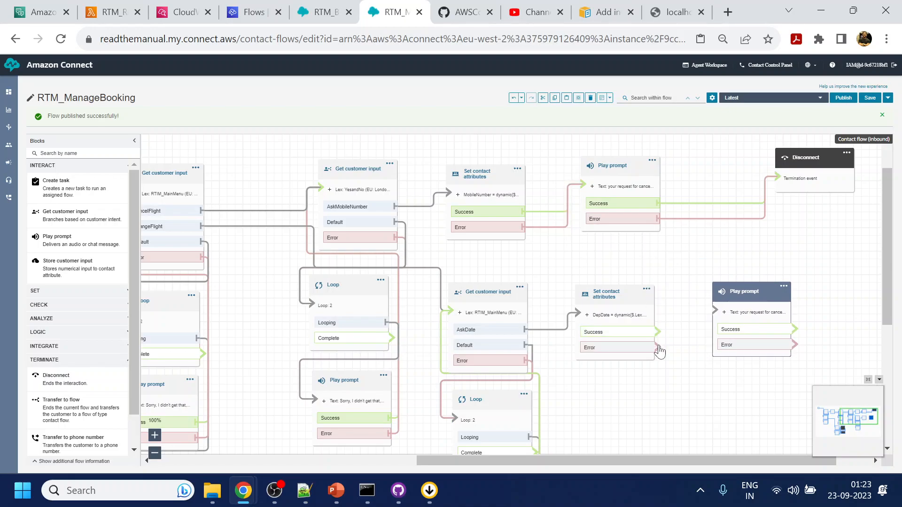
drag(657, 332, 714, 310)
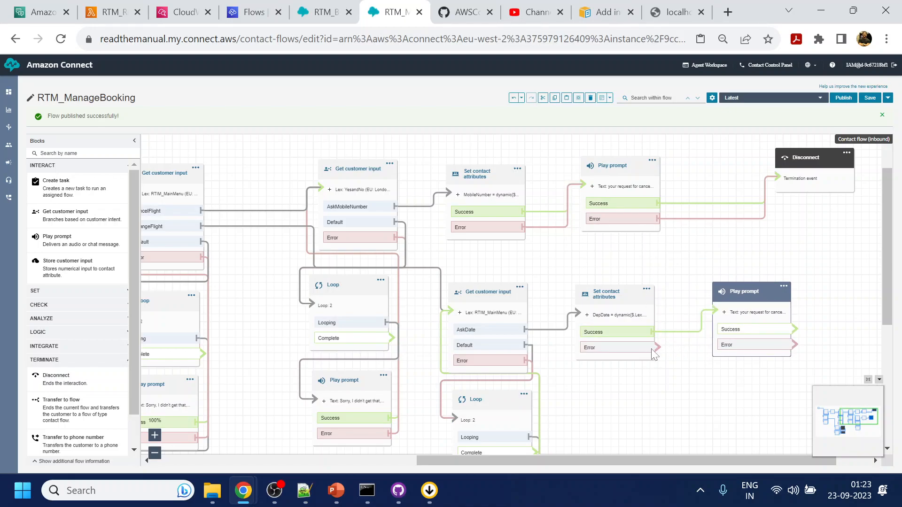
click(743, 296)
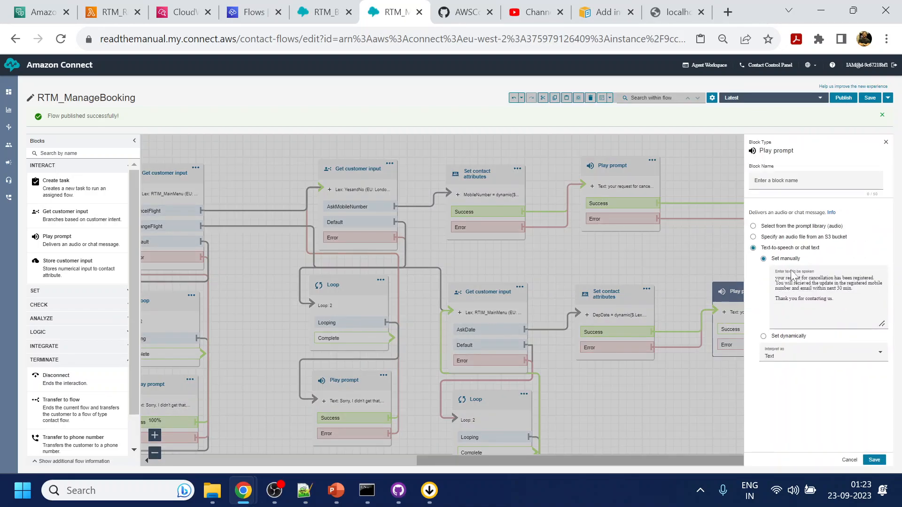
Reword the copied prompt to 'Your request for change date to $.Attributes.Date has been registered', using 'an'.
key(ctrl+plus)
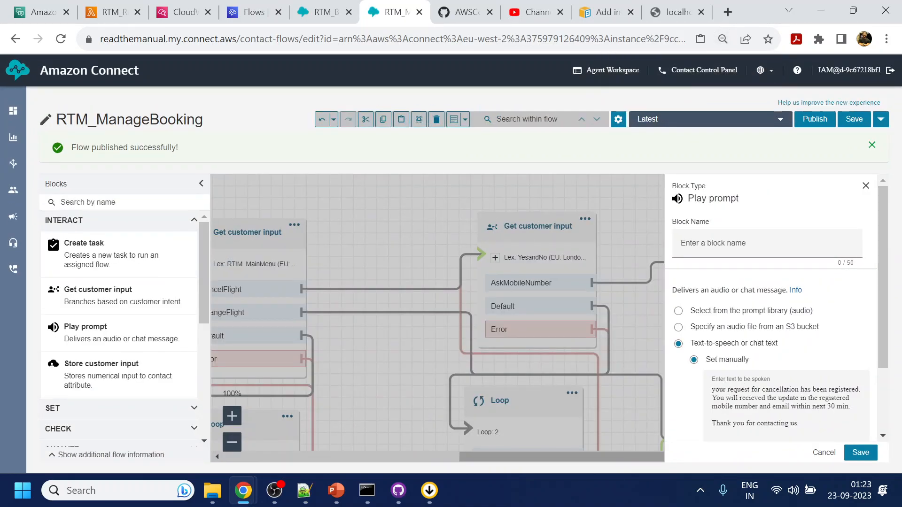
click(712, 398)
key(Delete)
text(Y)
double_click(781, 389)
text(change date)
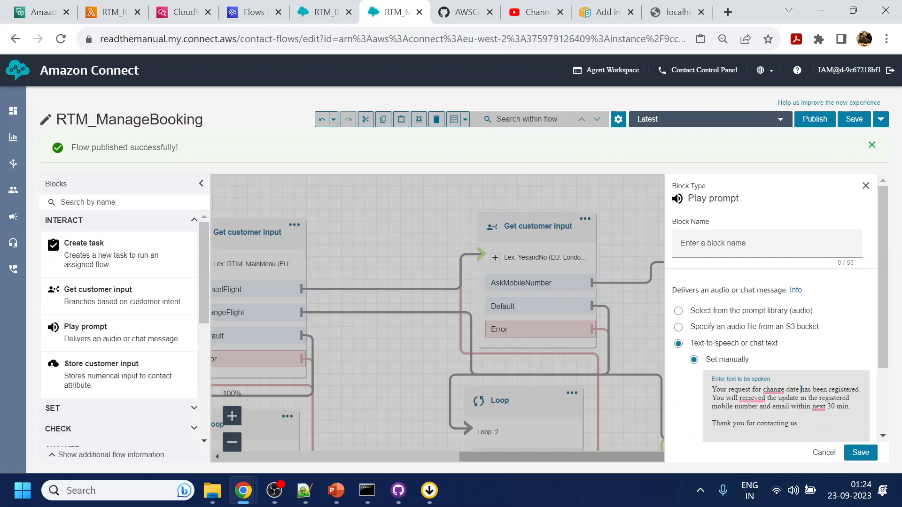
text(to)
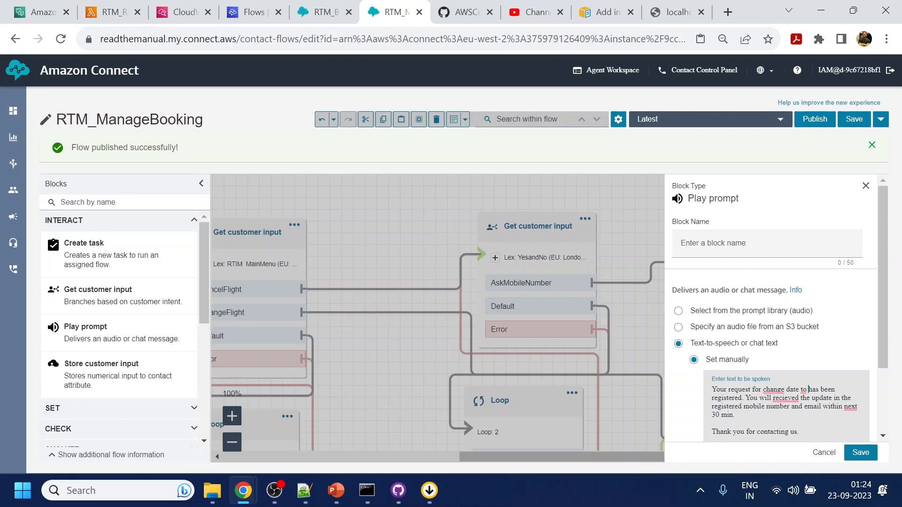
text( $.Attribut)
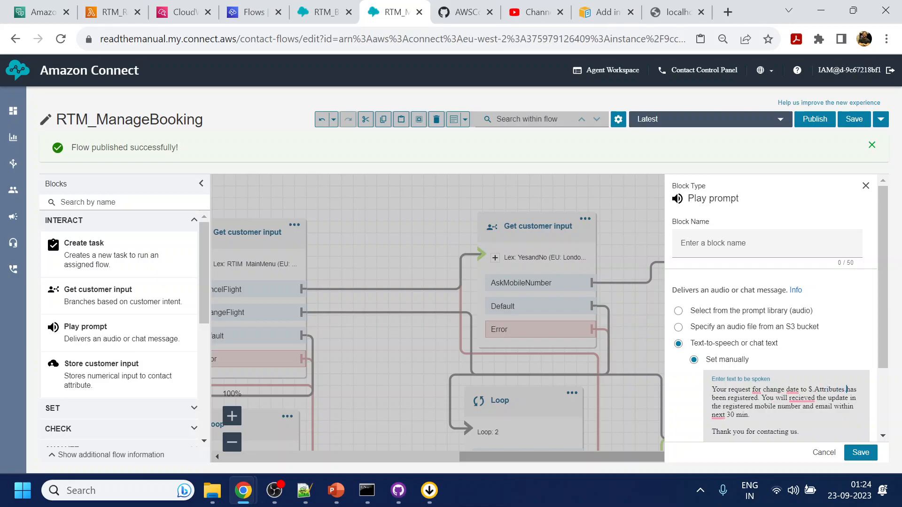
text(es.Date)
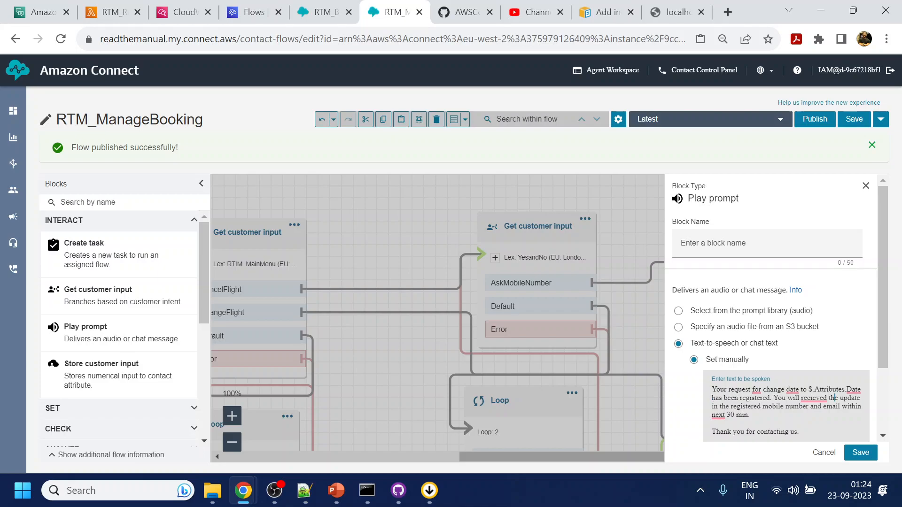
text(an)
scroll(775, 362, down, 3)
Save the change-date prompt and connect its Success and Error outputs to Disconnect.
click(860, 452)
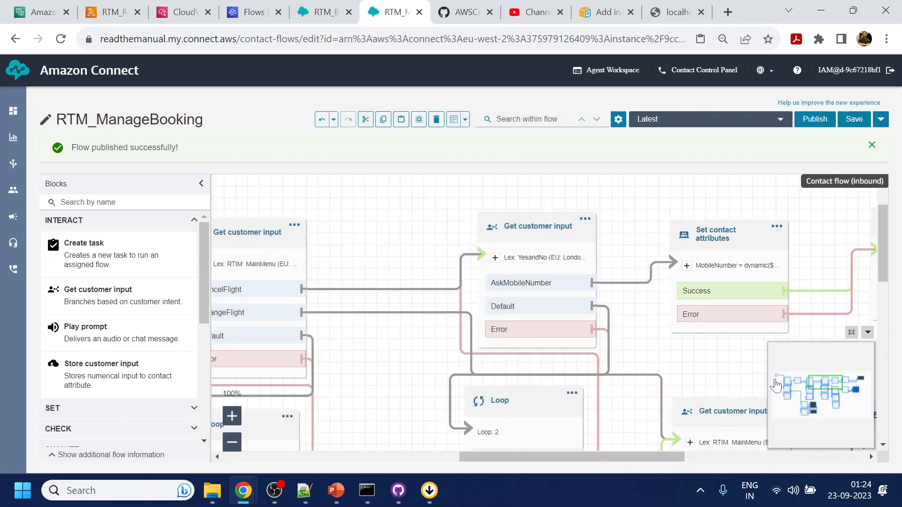
drag(714, 365, 416, 238)
drag(729, 255, 504, 275)
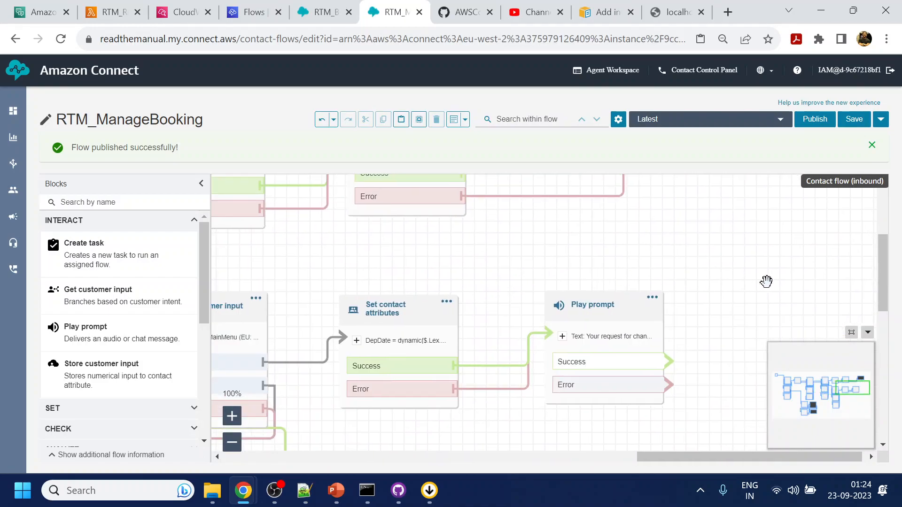
drag(742, 278, 599, 348)
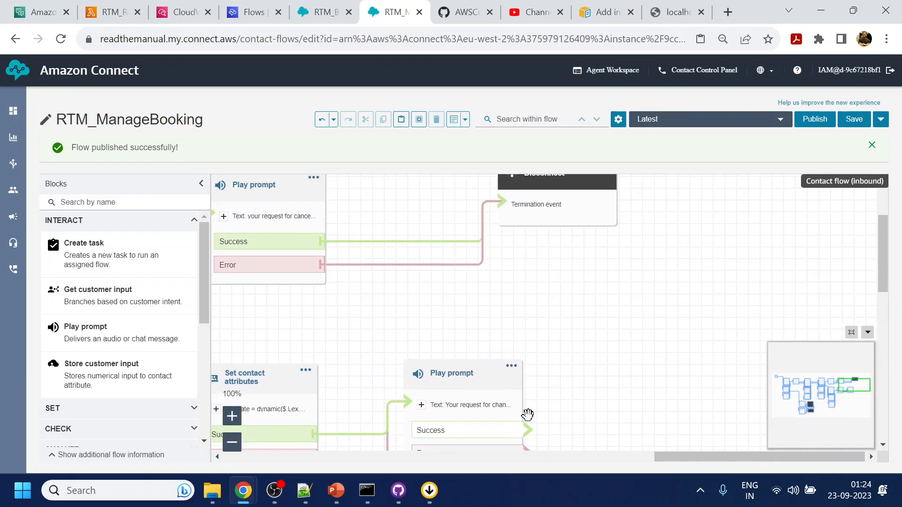
drag(527, 431, 515, 214)
drag(581, 369, 582, 347)
drag(526, 430, 540, 190)
drag(629, 258, 742, 252)
Try publishing, then link both Loops' Complete branches to the exceeded-attempts prompt.
click(815, 119)
click(579, 264)
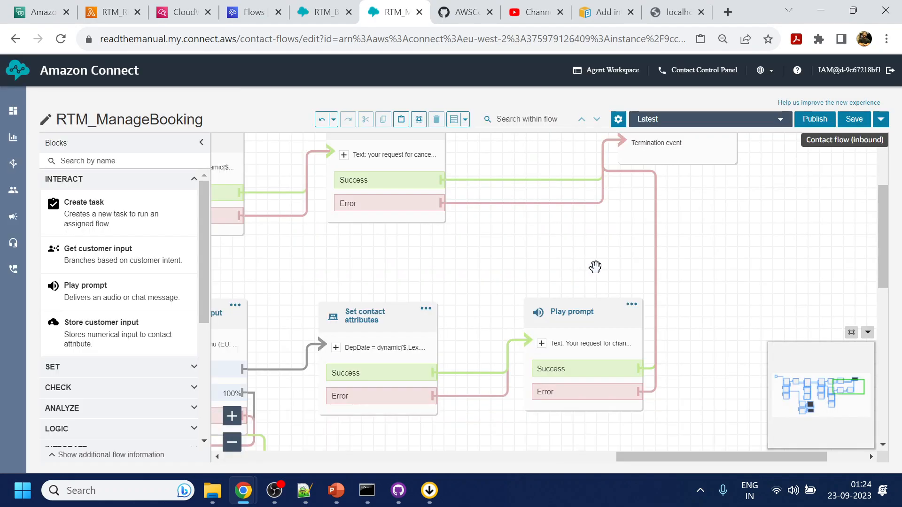
drag(434, 312, 759, 302)
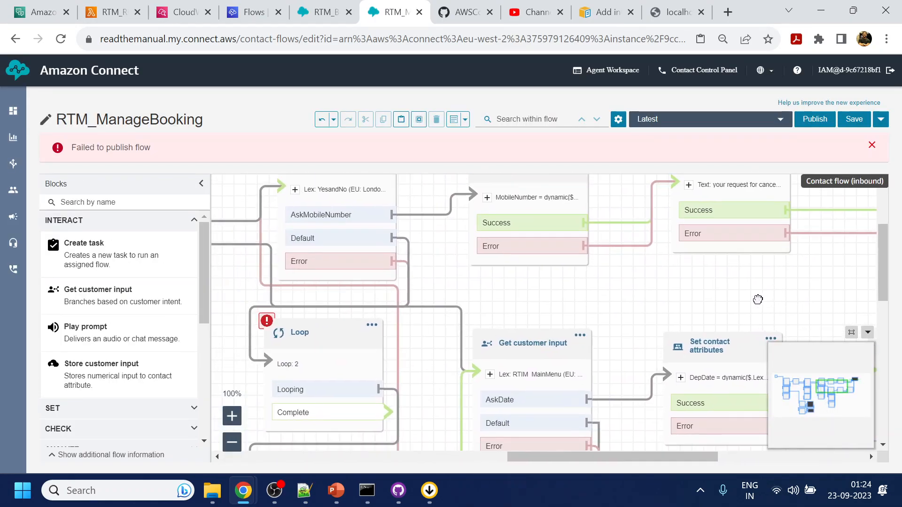
drag(433, 368, 473, 252)
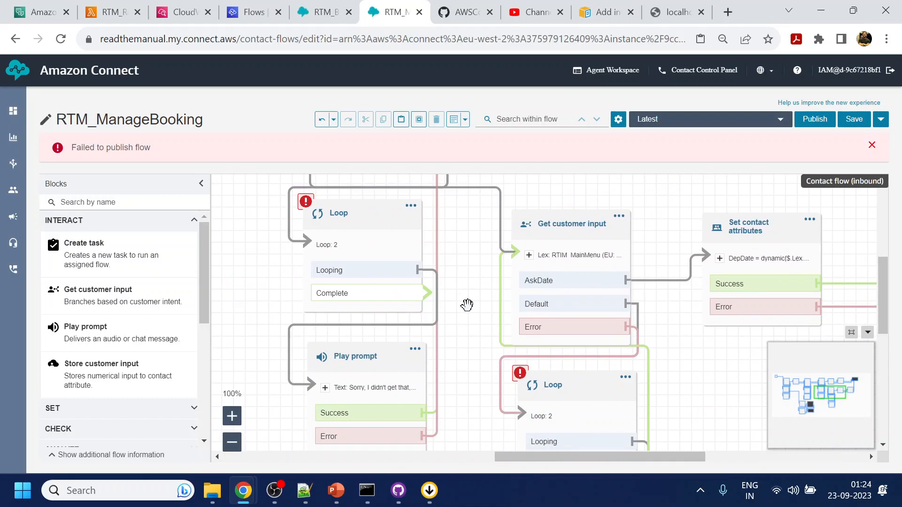
key(ctrl+minus)
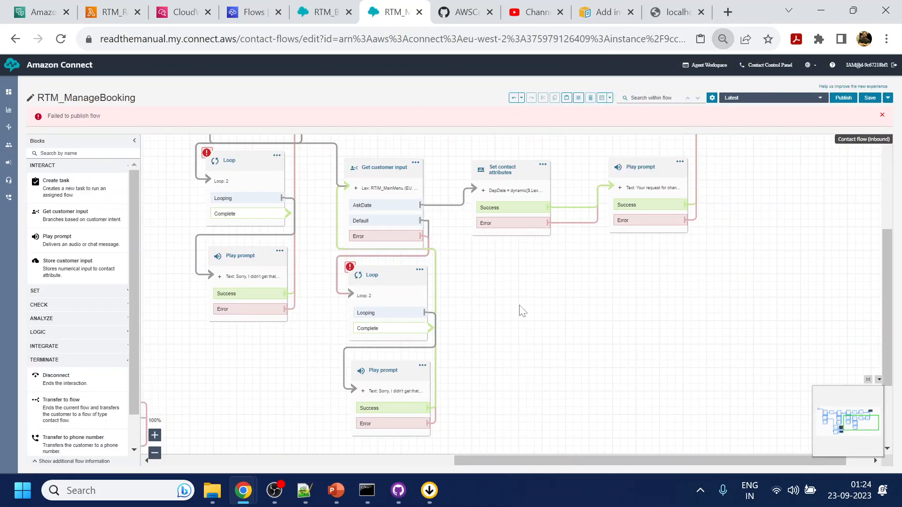
drag(519, 308, 678, 300)
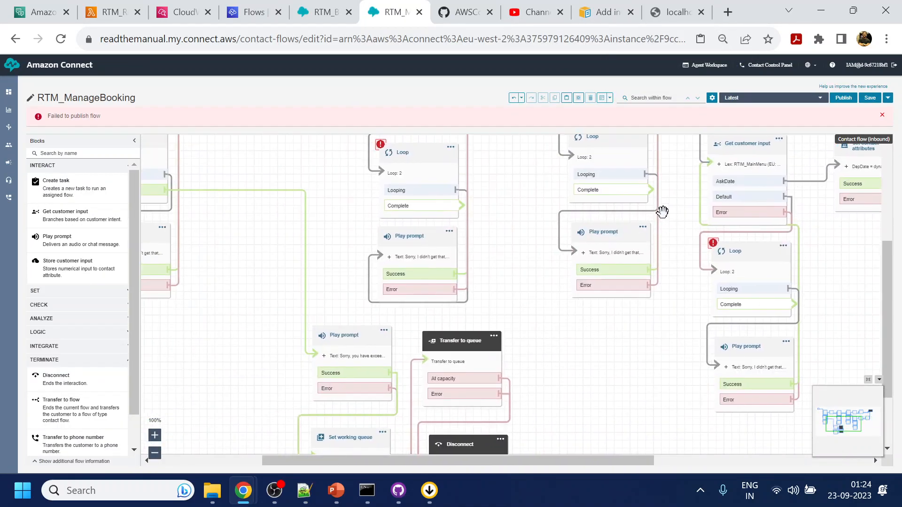
drag(649, 187, 324, 361)
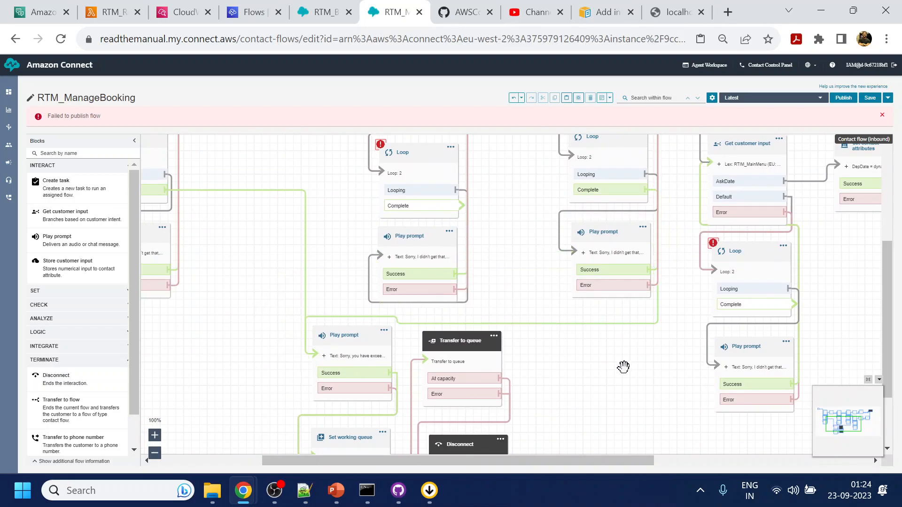
drag(622, 365, 373, 358)
drag(754, 263, 865, 365)
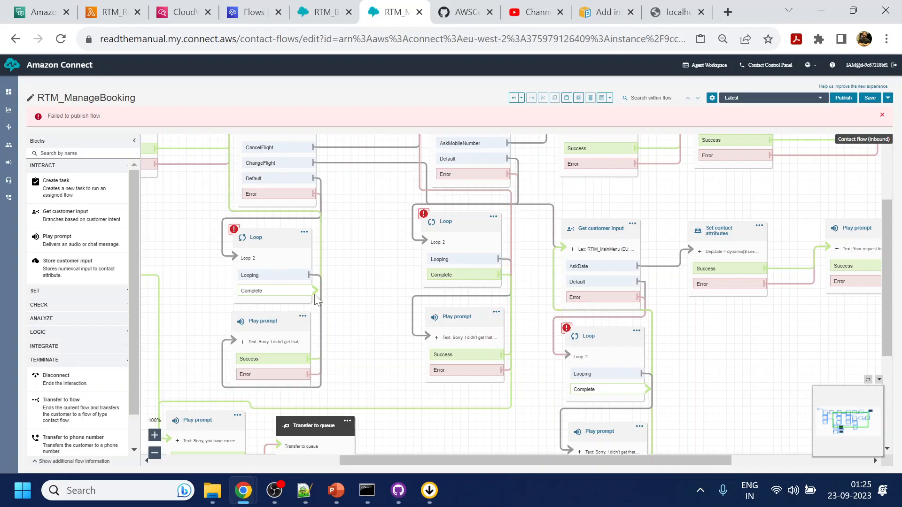
drag(368, 318, 322, 344)
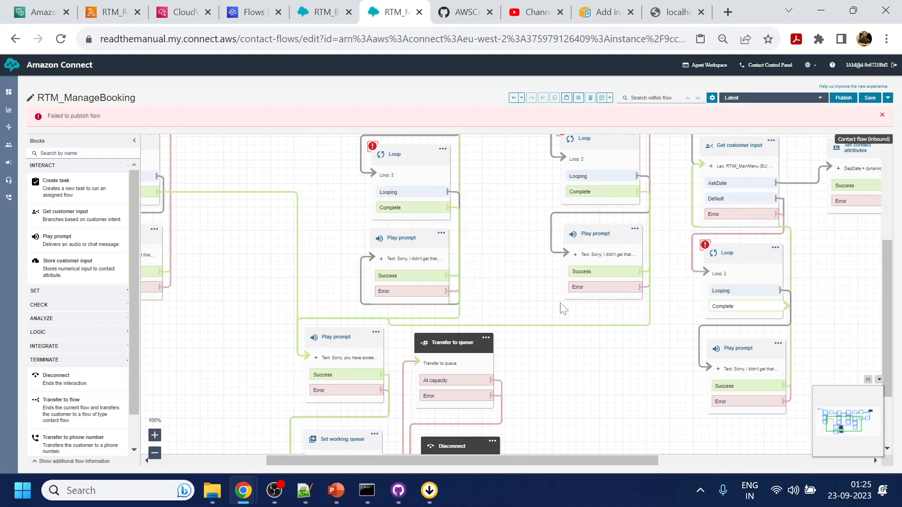
drag(787, 304, 316, 362)
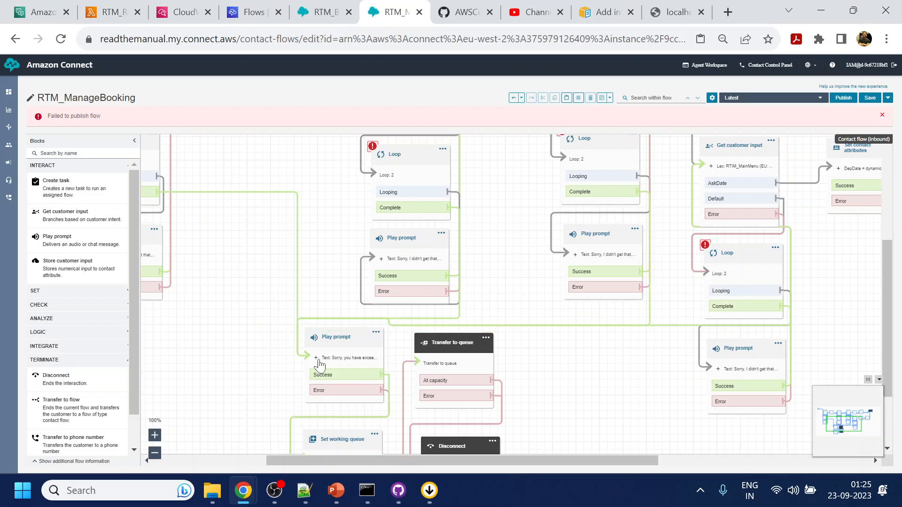
Republish RTM_ManageBooking successfully and bring up the localhost chat test page.
click(844, 100)
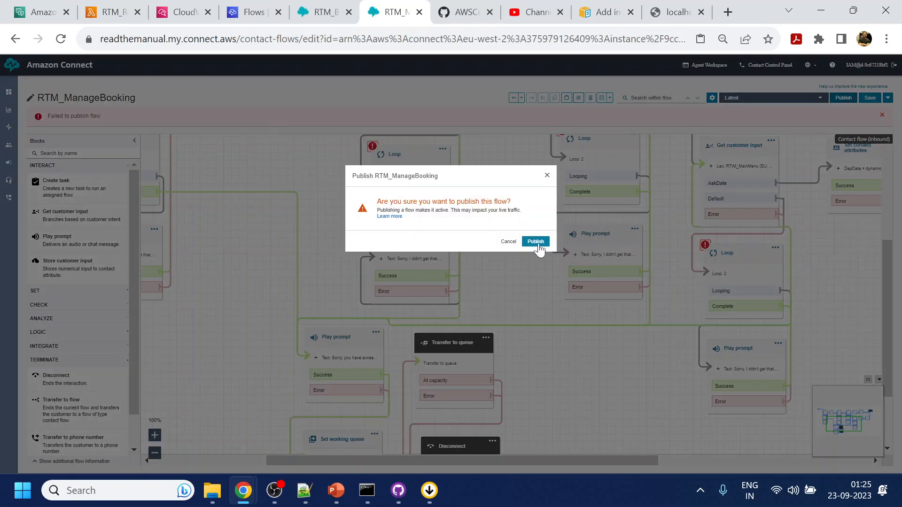
click(535, 242)
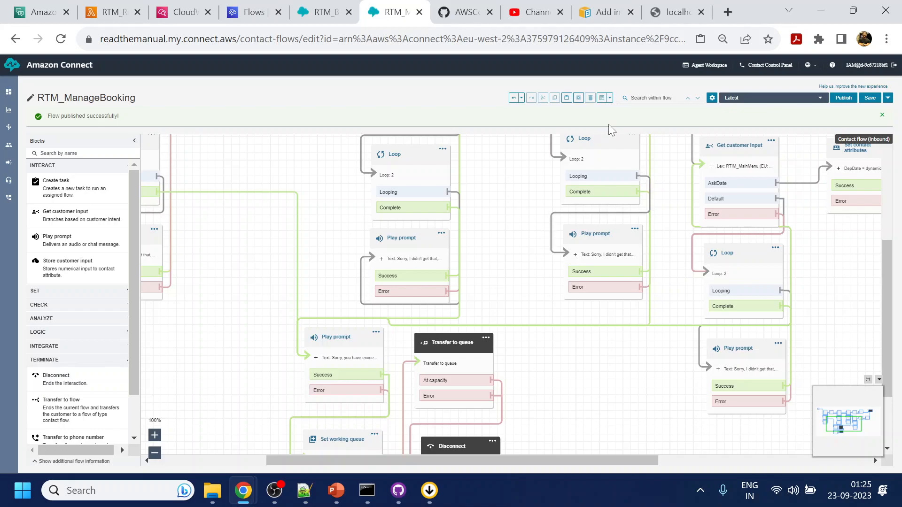
click(686, 7)
Deploy the edited RTM_RichMsg Lambda code, then return to the RTIM_MainMenu Lex bot.
click(877, 450)
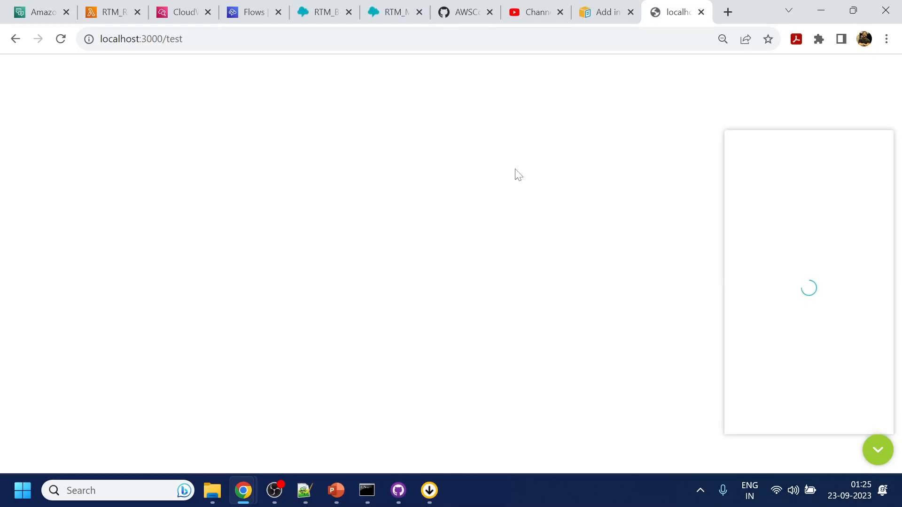
click(107, 9)
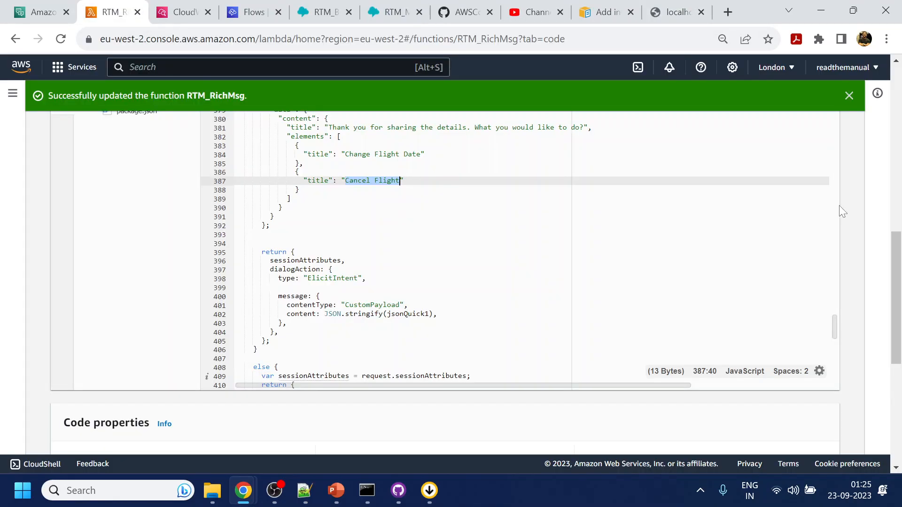
scroll(845, 202, up, 8)
scroll(846, 202, down, 4)
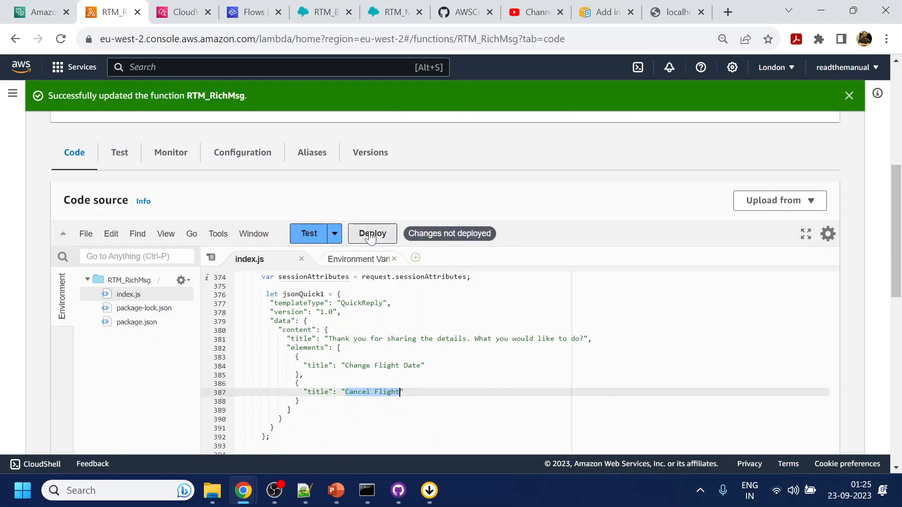
click(370, 236)
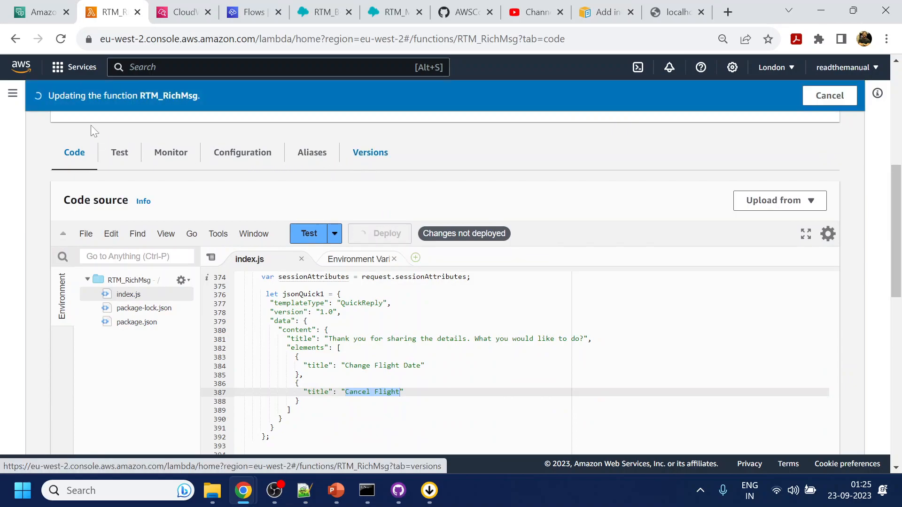
click(43, 11)
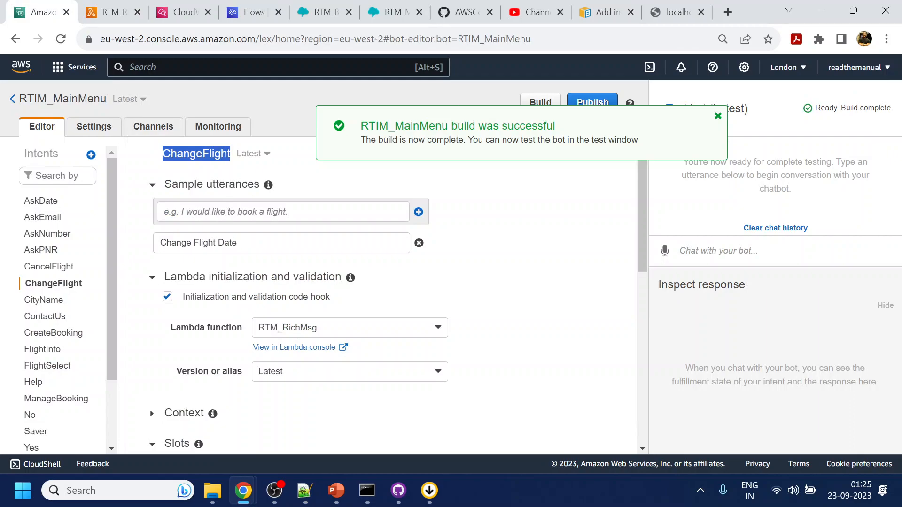
Send the help message from the localhost:3000/test chat widget.
click(677, 12)
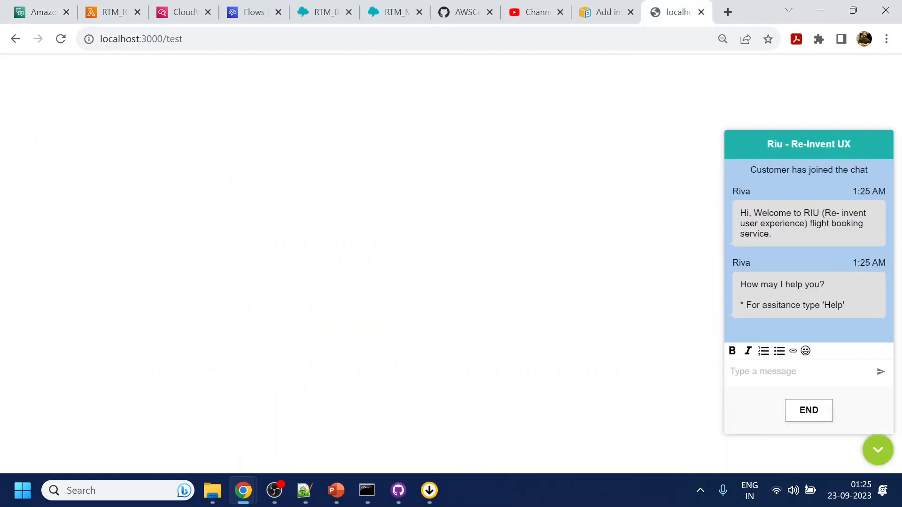
text(help)
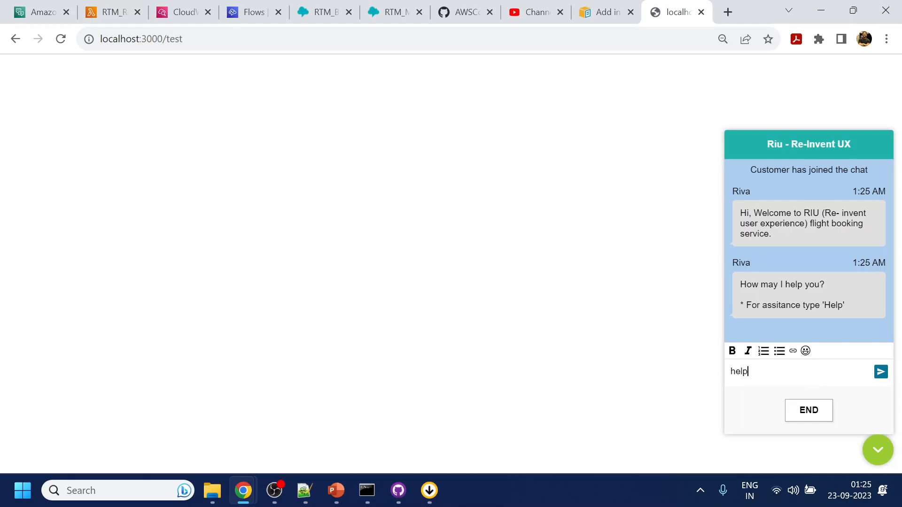
key(Return)
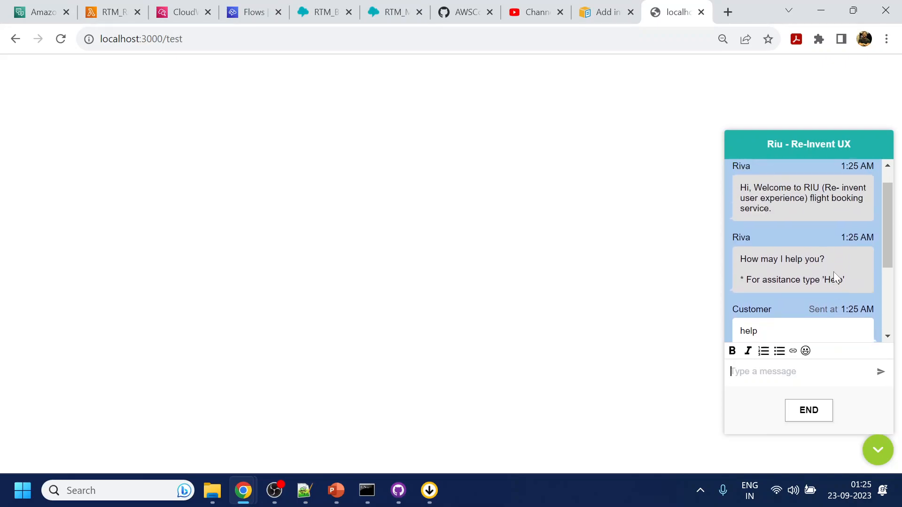
Send 'hello' to the Lex test bot and get the quick-reply JSON with intent null.
click(44, 12)
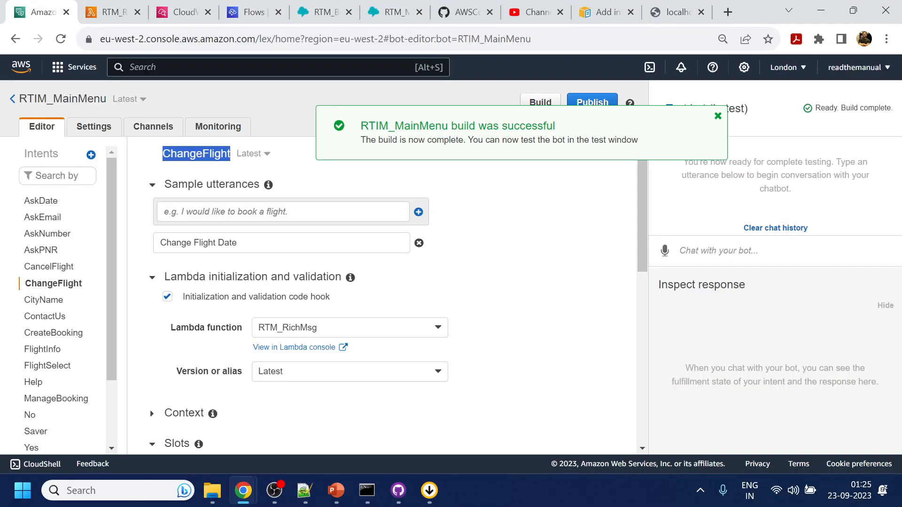
click(680, 250)
text(hello)
key(Return)
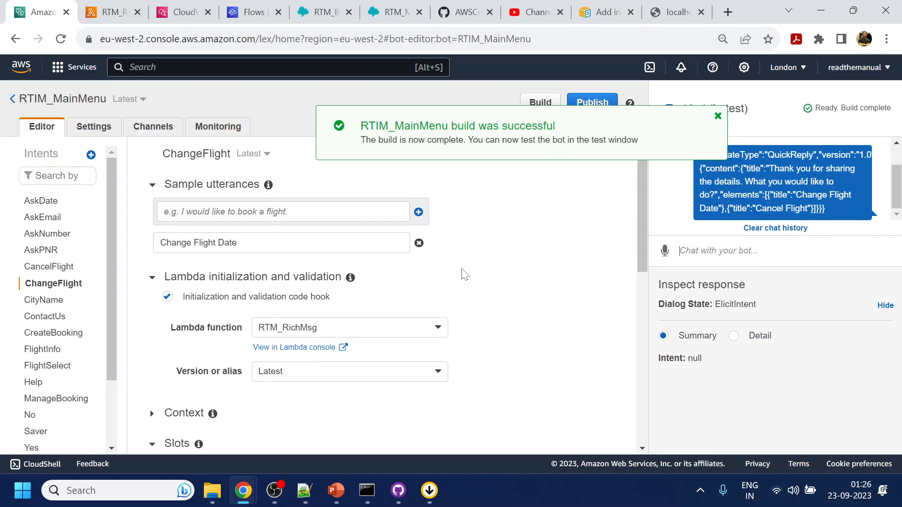
Review RTM_RichMsg's index.js, highlighting AskPNR on line 372 and jsonList on line 232.
click(113, 11)
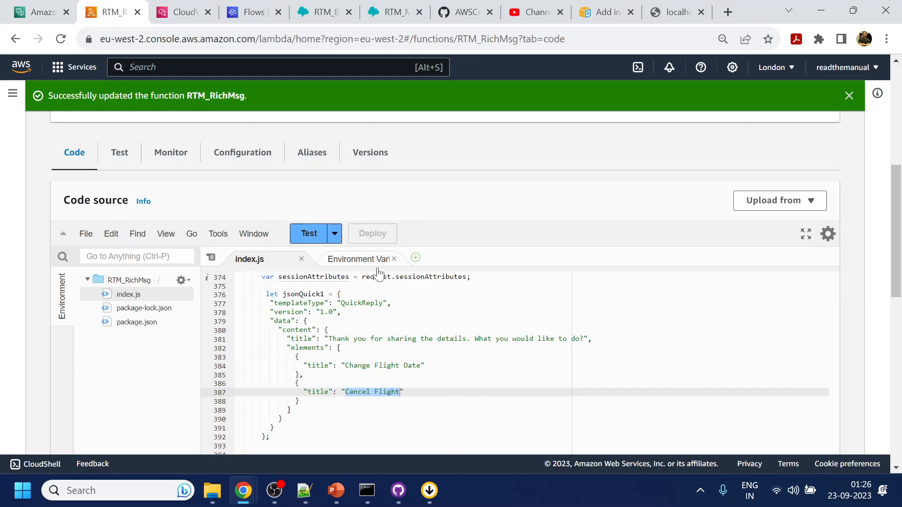
scroll(615, 201, down, 3)
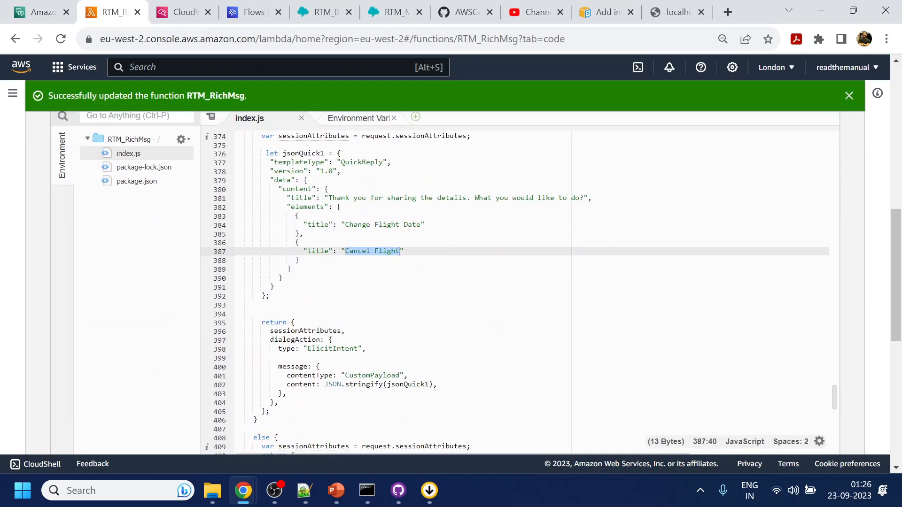
scroll(514, 291, up, 2)
double_click(382, 176)
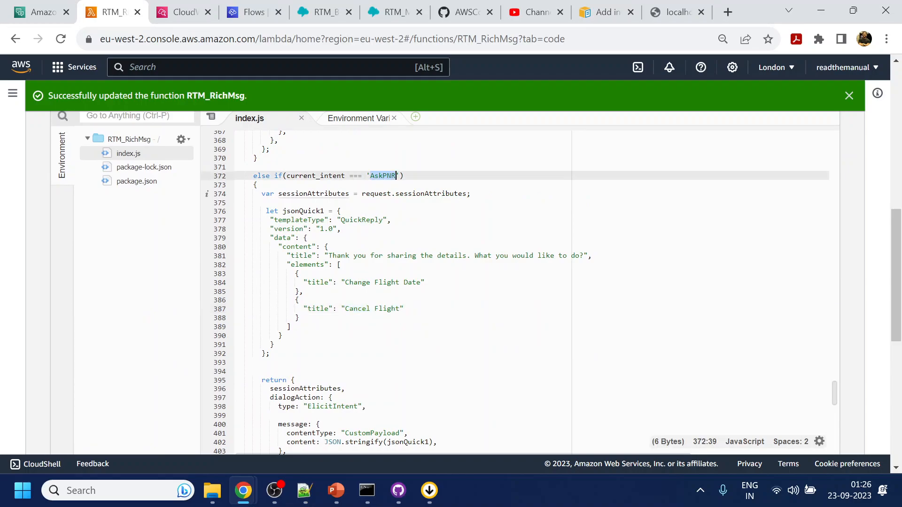
scroll(395, 282, down, 5)
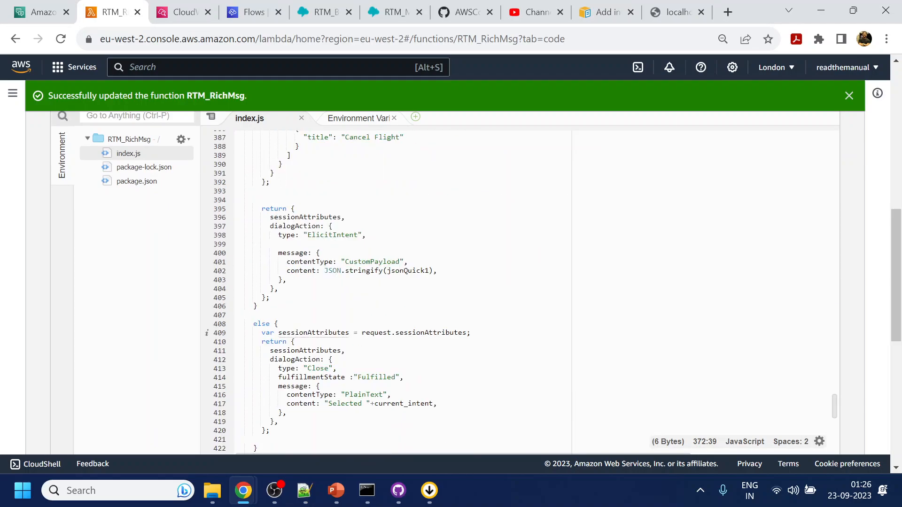
scroll(516, 286, up, 20)
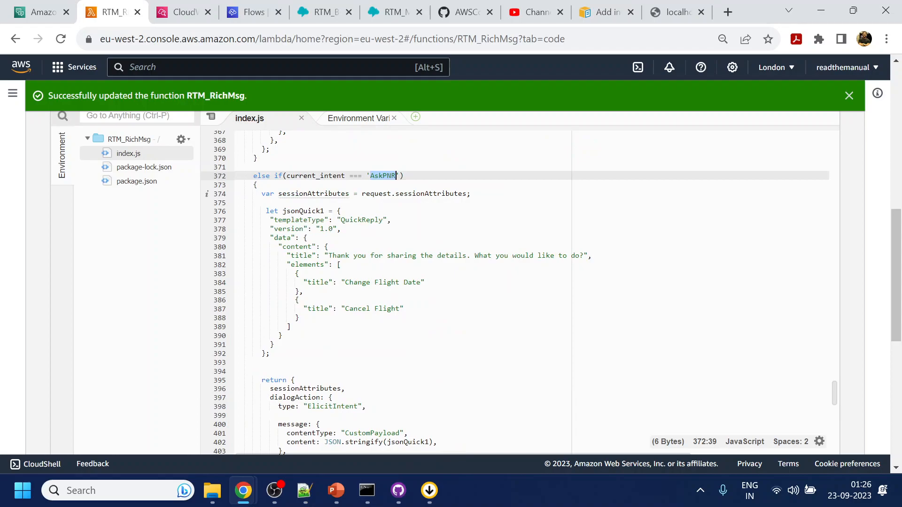
scroll(516, 287, up, 9)
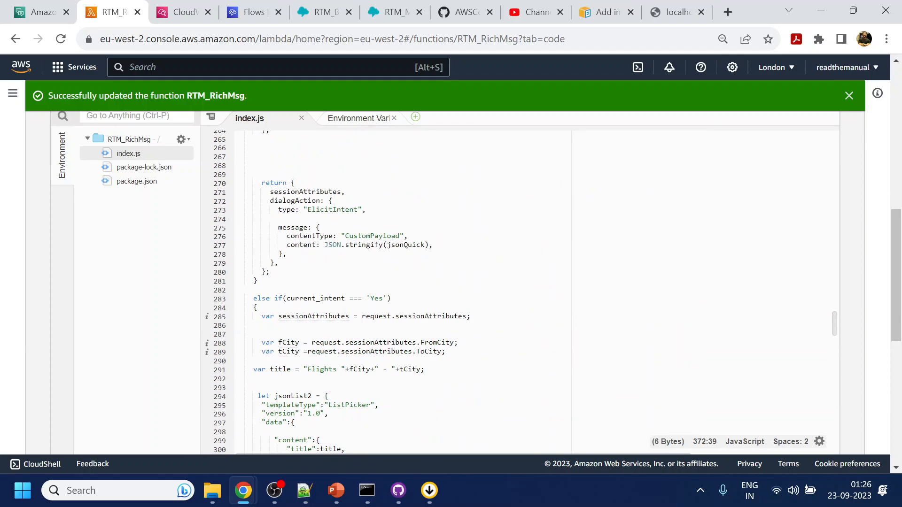
scroll(469, 291, up, 8)
scroll(470, 291, up, 6)
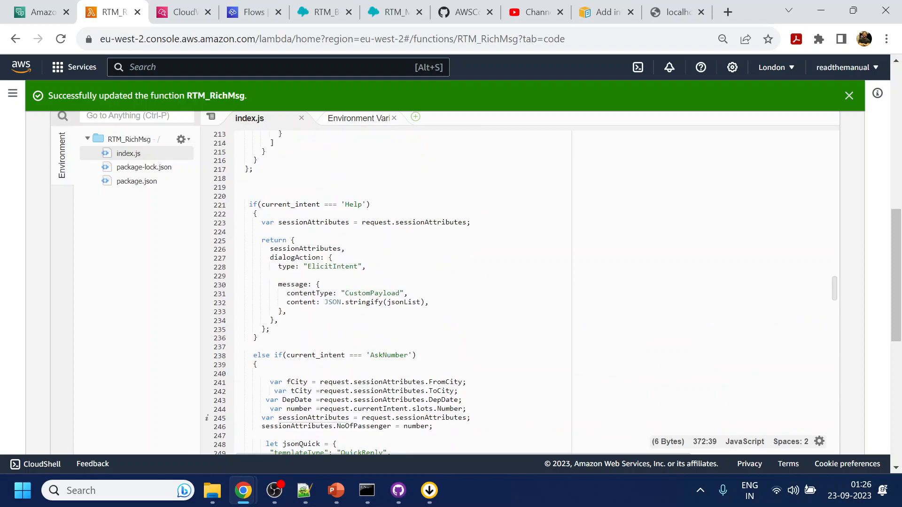
double_click(388, 359)
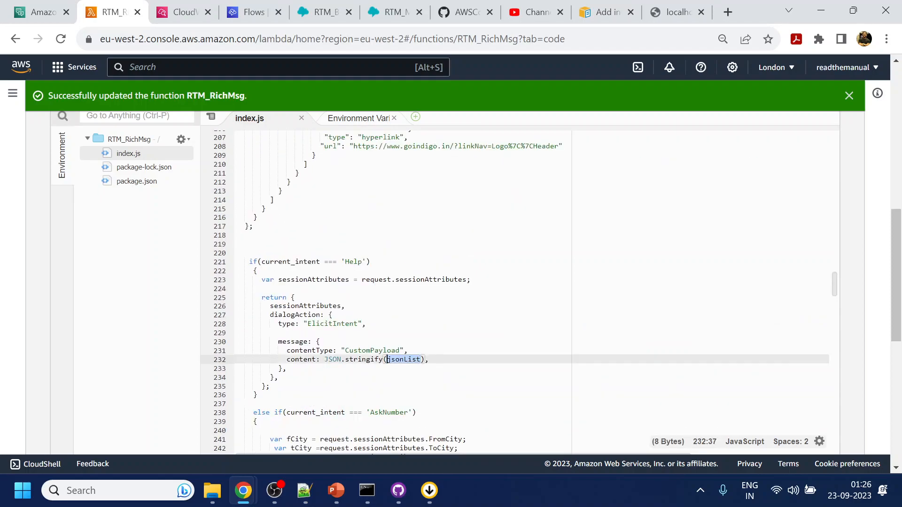
Inspect the detailed test response, dismiss the build banner, and open the Help intent.
click(45, 12)
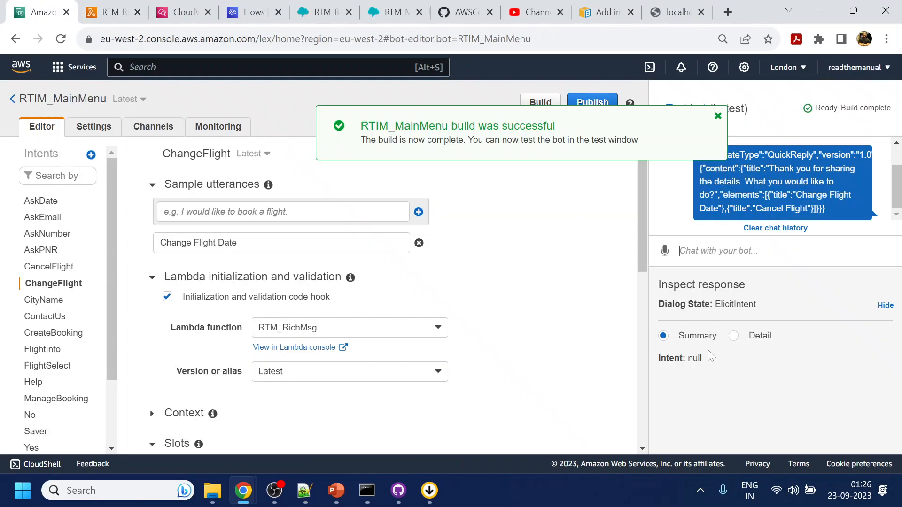
click(741, 338)
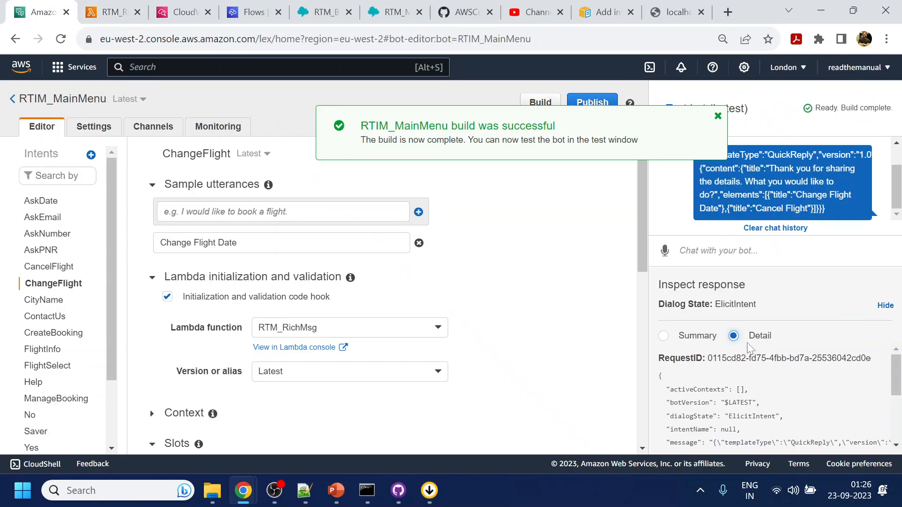
scroll(801, 409, down, 1)
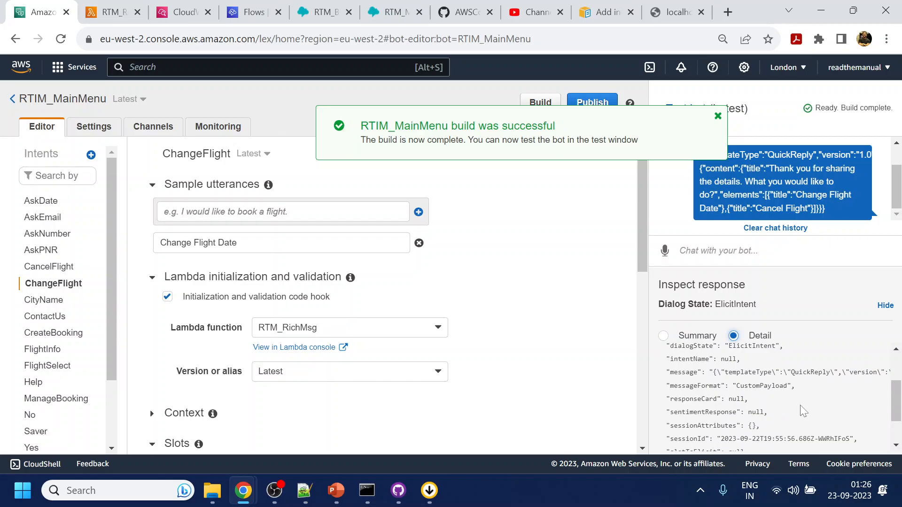
scroll(801, 409, down, 2)
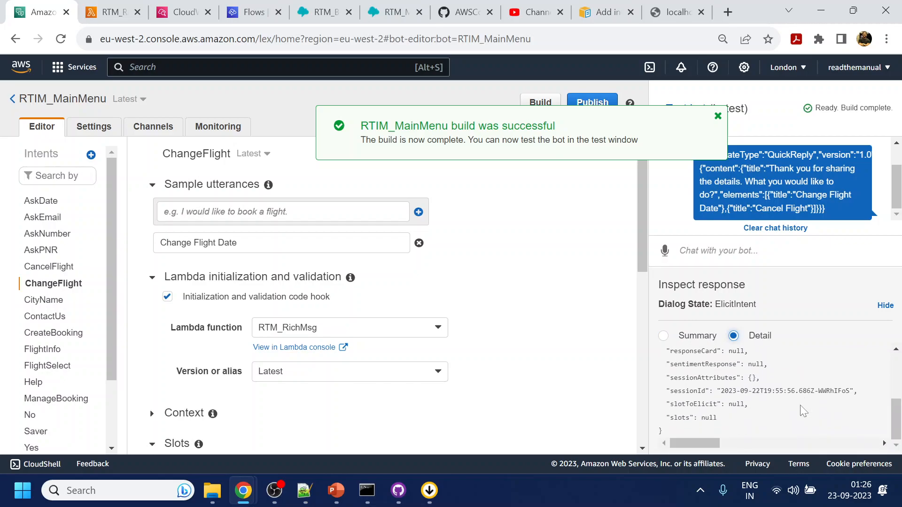
scroll(803, 410, up, 3)
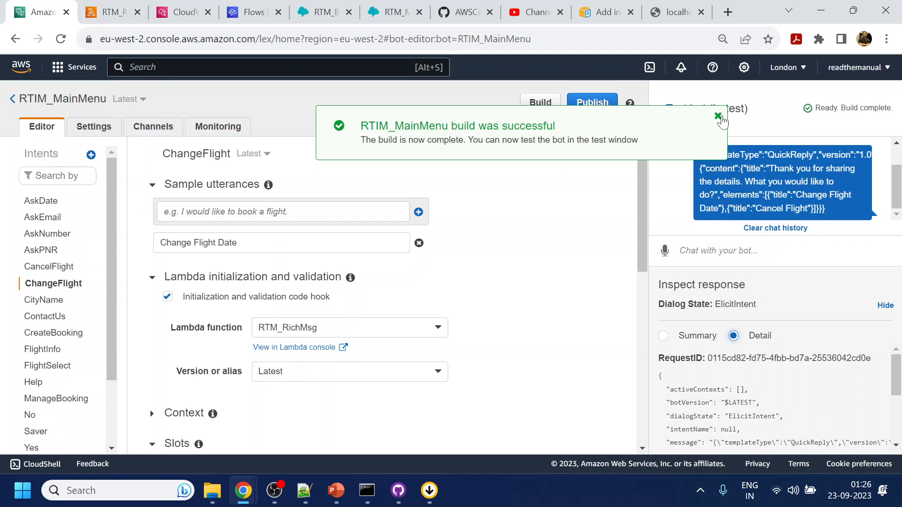
click(718, 116)
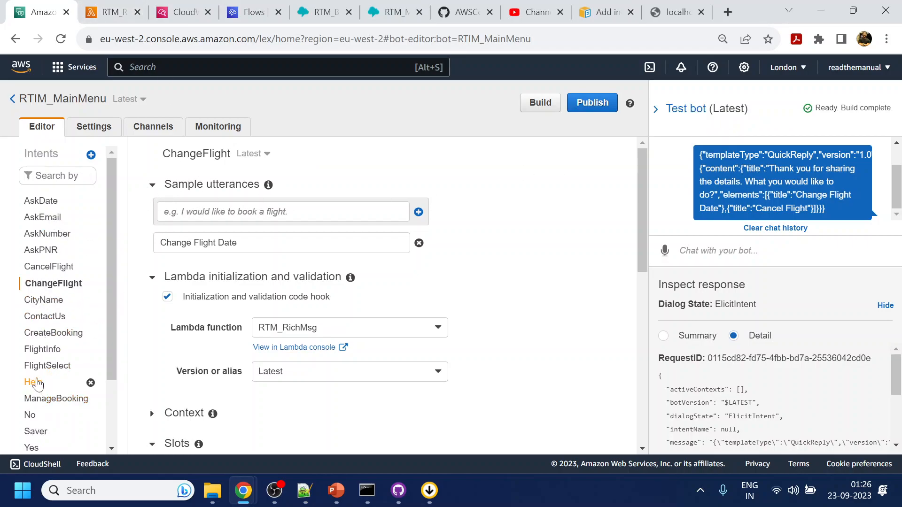
click(34, 383)
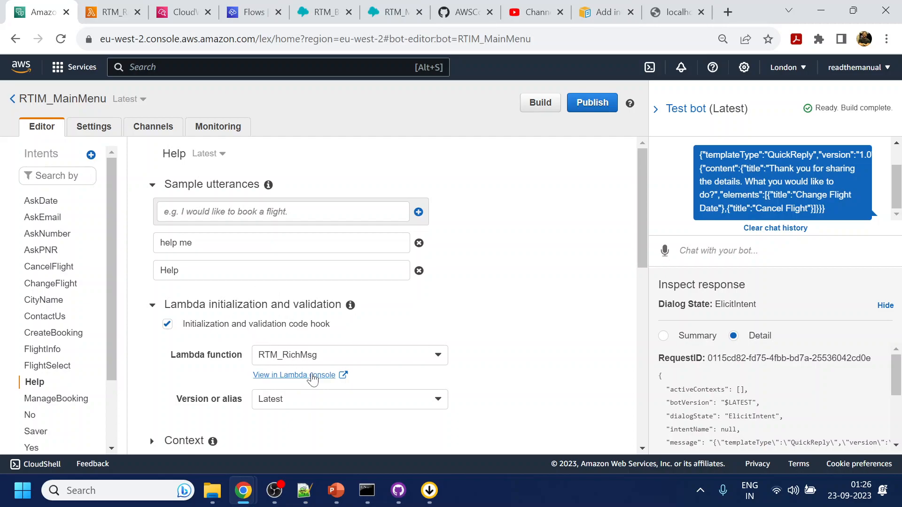
Highlight Help on line 221 and jsonList on line 232 in index.js.
click(111, 12)
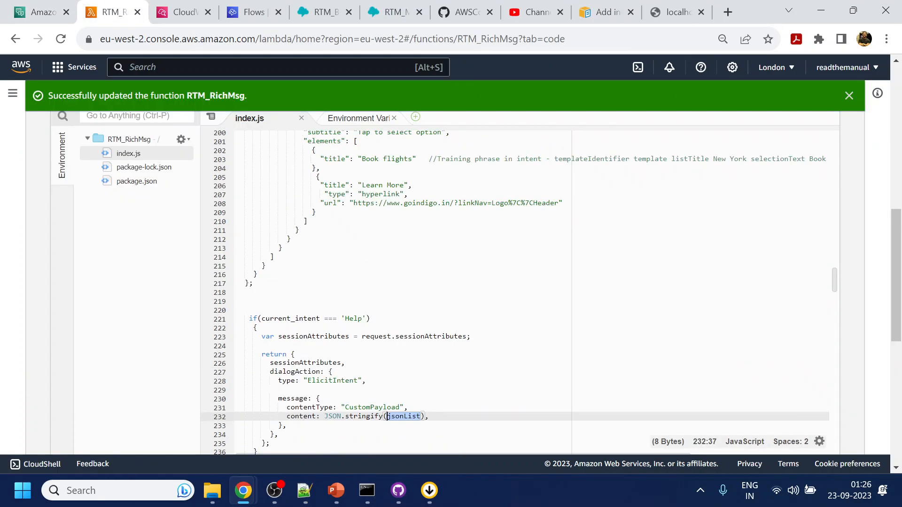
double_click(353, 318)
scroll(353, 318, down, 1)
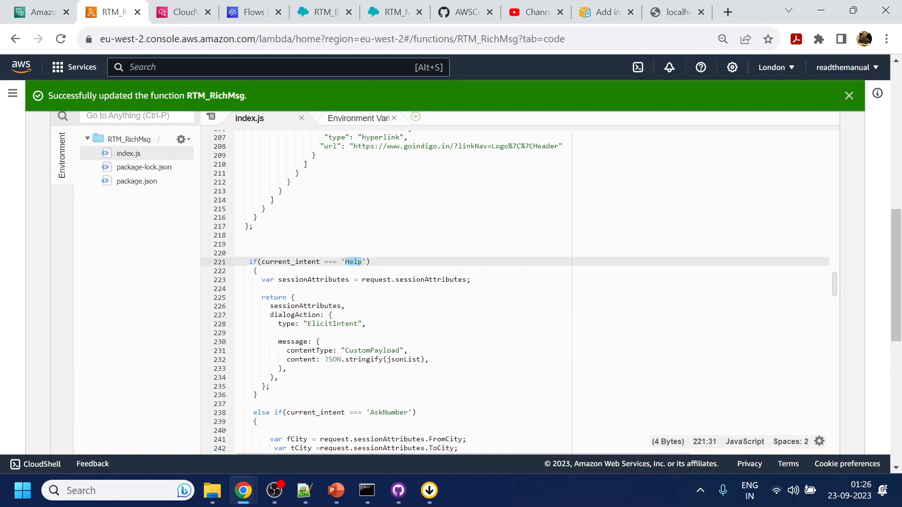
double_click(403, 360)
Scroll through the code to find where the Yes branch ends.
scroll(402, 359, down, 4)
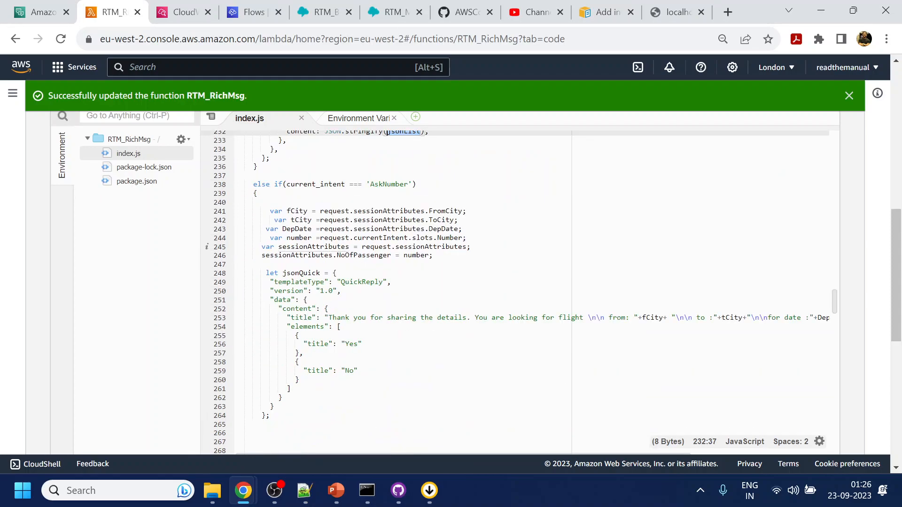
scroll(470, 291, down, 2)
scroll(470, 291, up, 2)
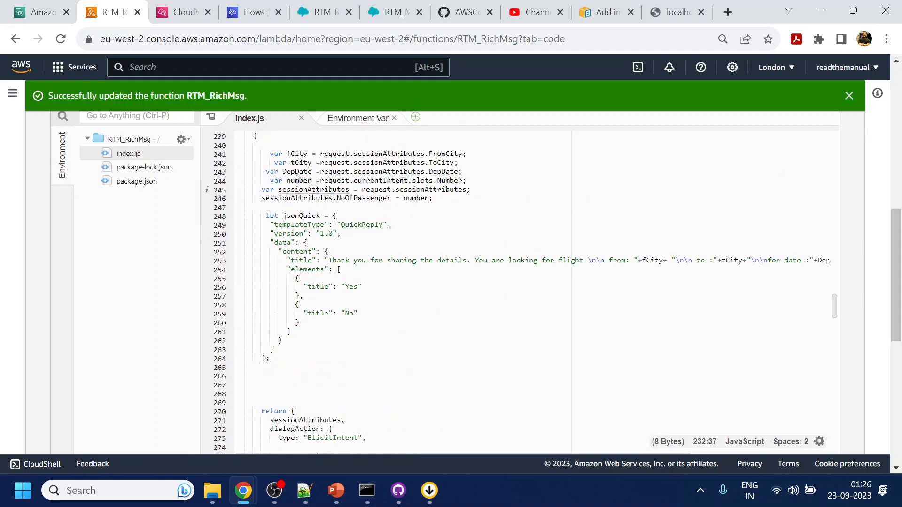
scroll(515, 293, down, 4)
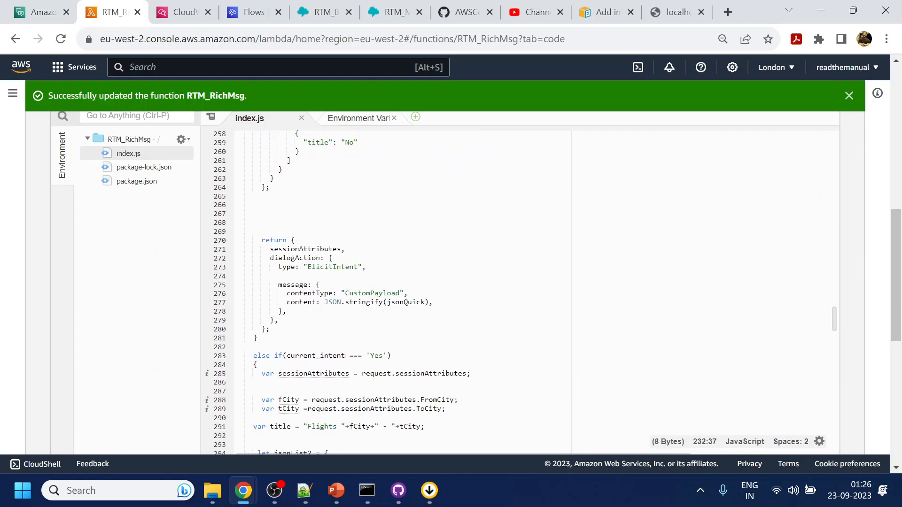
scroll(469, 291, down, 2)
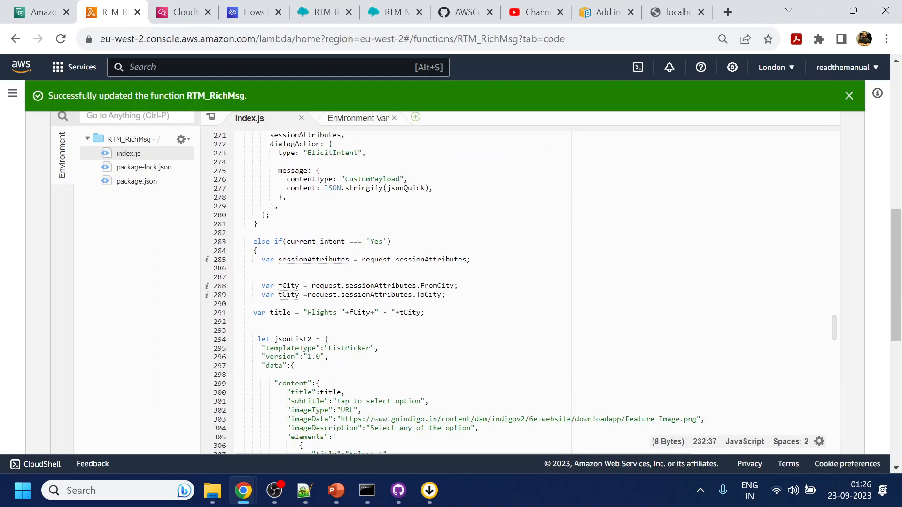
scroll(470, 291, down, 2)
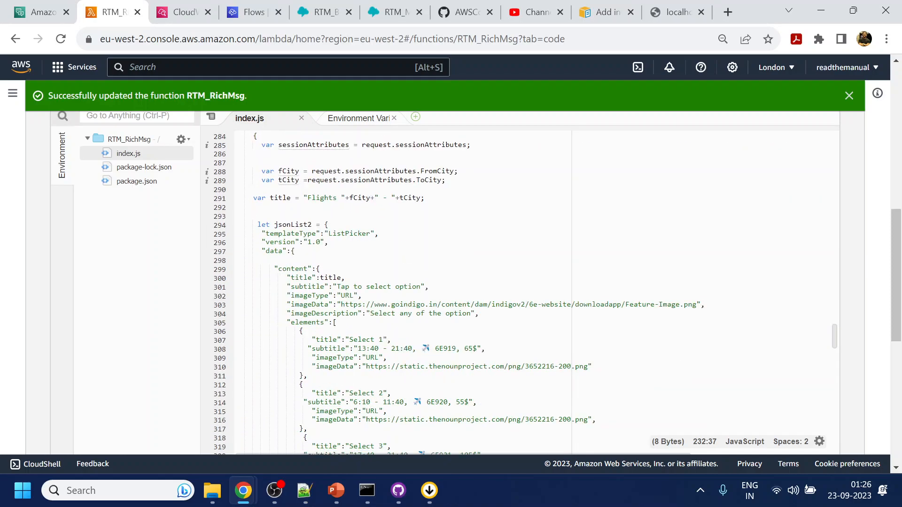
scroll(470, 291, down, 4)
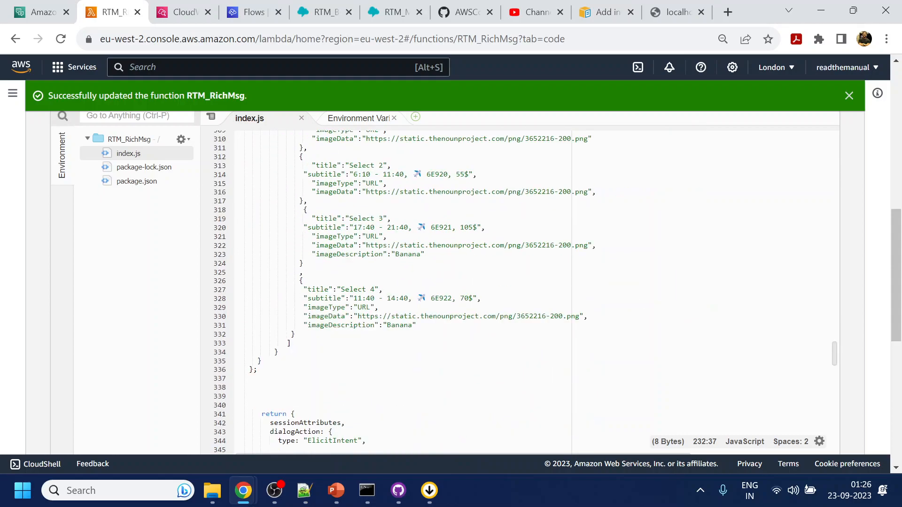
scroll(470, 292, down, 4)
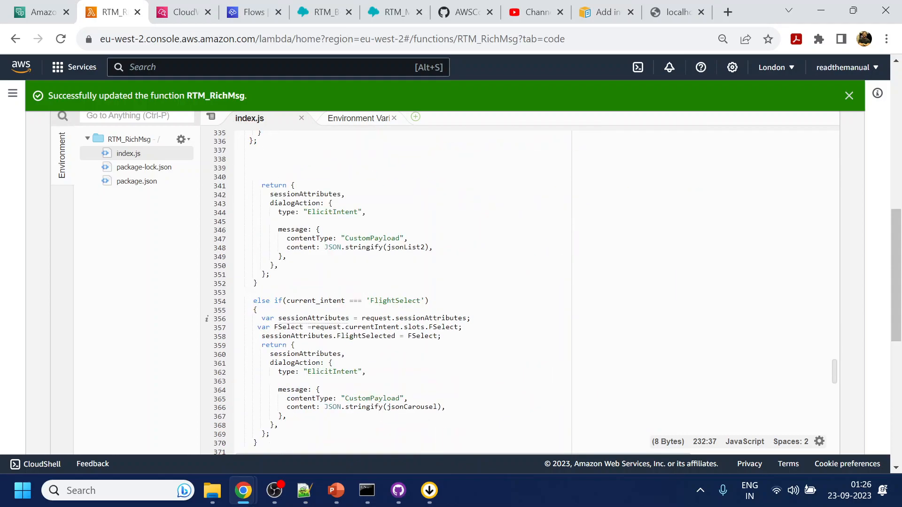
click(271, 275)
click(258, 283)
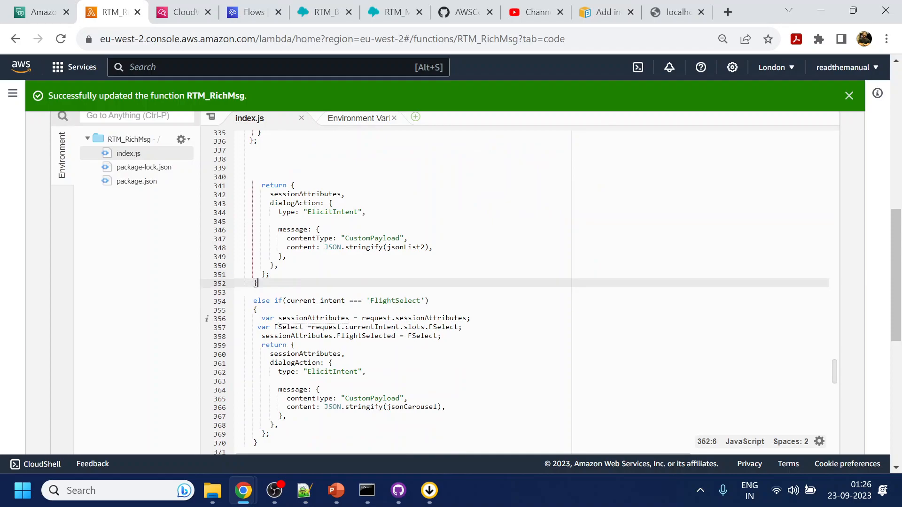
scroll(282, 286, up, 2)
scroll(470, 291, up, 8)
scroll(470, 291, down, 2)
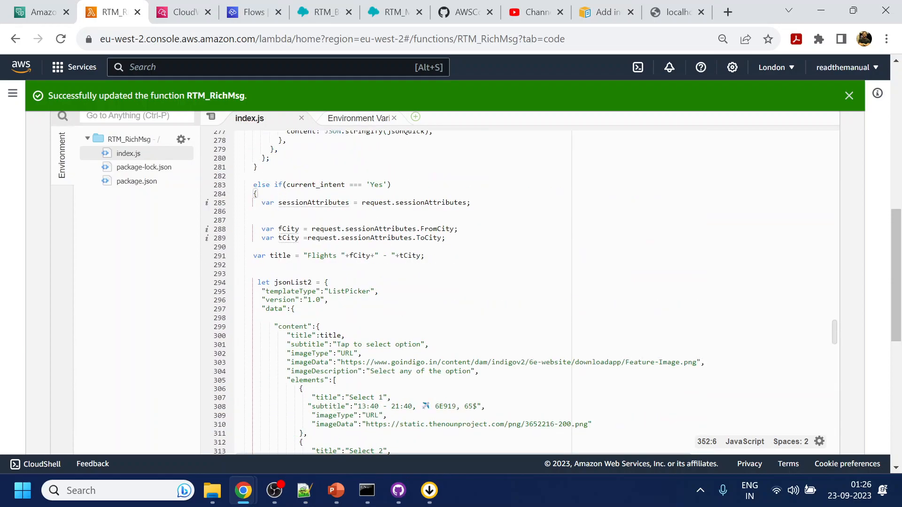
Indent lines 291–336, the jsonList2 block, and save index.js.
click(249, 198)
scroll(249, 197, down, 4)
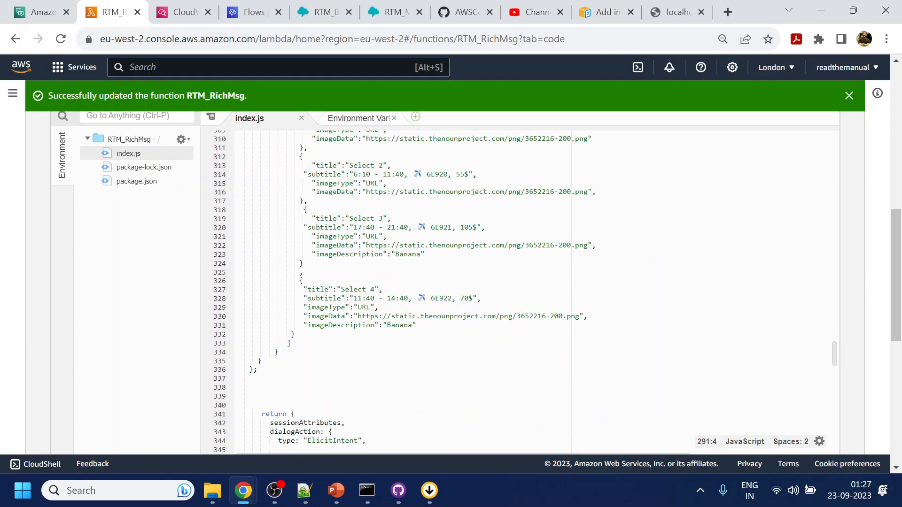
shift+click(277, 370)
key(Tab)
key(Tab)
key(ctrl+s)
Review the FlightSelect and AskPNR branches, tracing where jsonQuick1 is returned.
scroll(382, 331, down, 2)
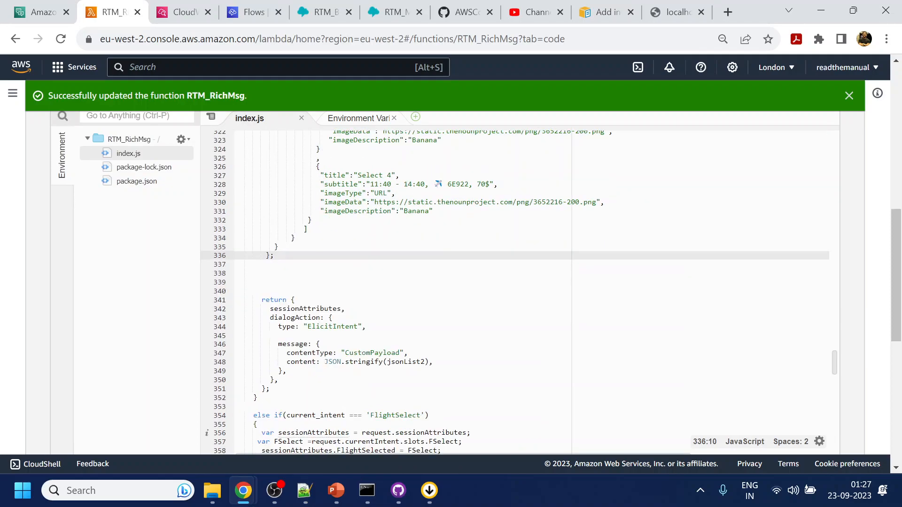
scroll(370, 358, down, 1)
double_click(370, 357)
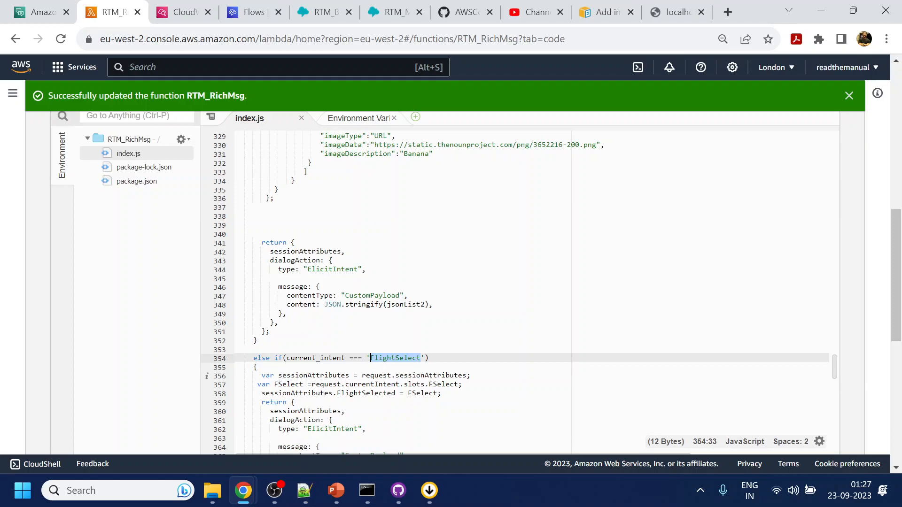
scroll(370, 358, down, 3)
scroll(514, 291, down, 3)
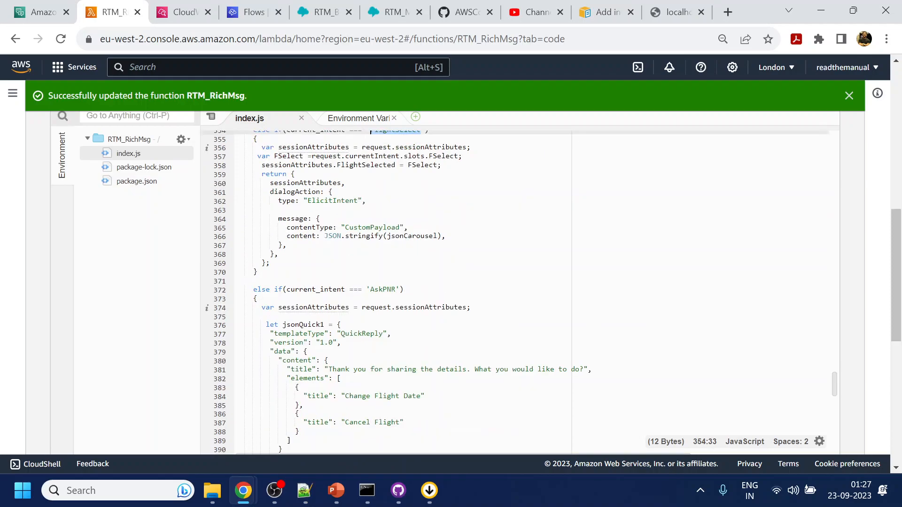
double_click(304, 211)
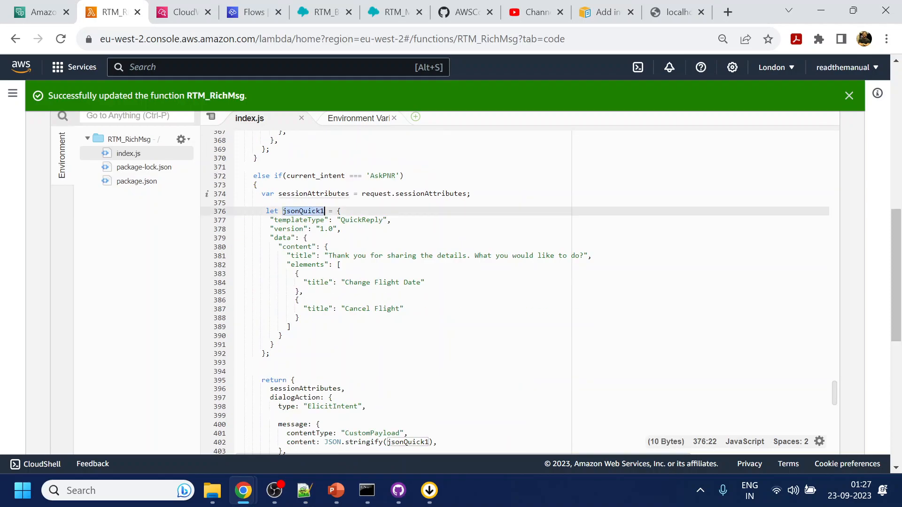
scroll(514, 291, down, 1)
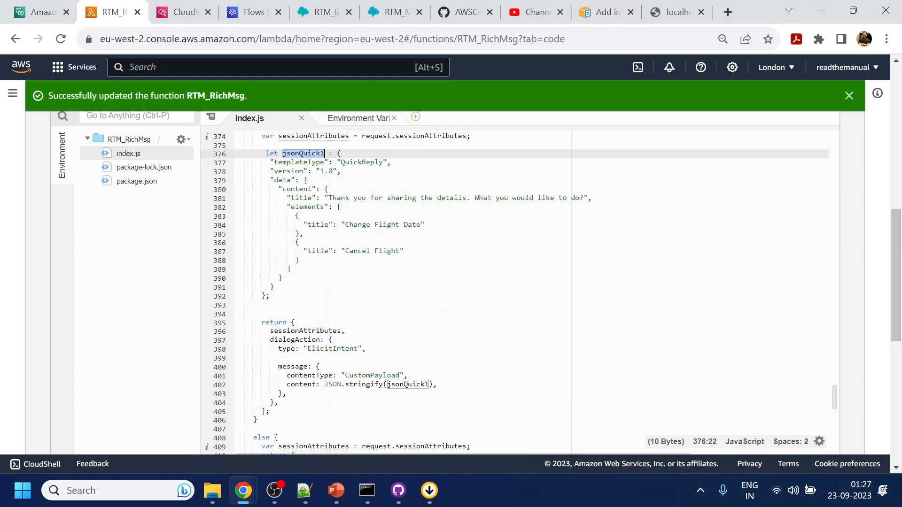
double_click(408, 384)
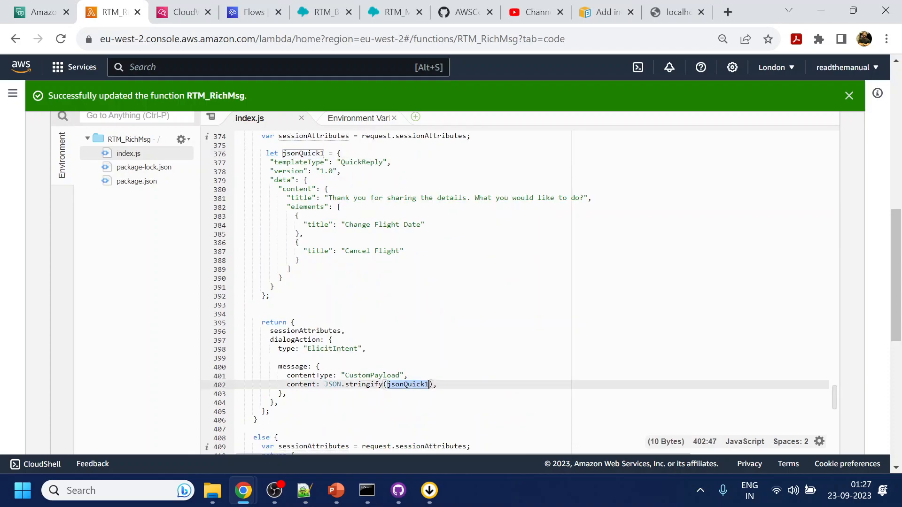
click(407, 420)
scroll(514, 291, up, 1)
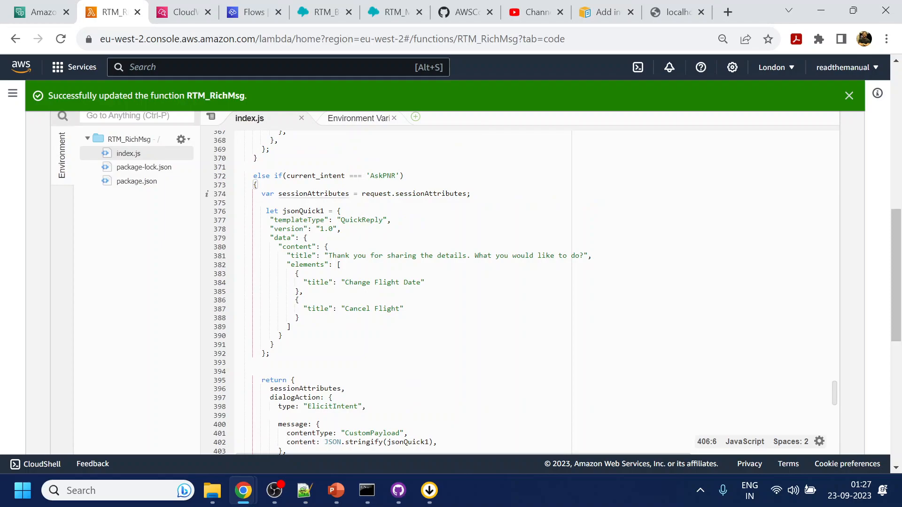
scroll(515, 291, down, 1)
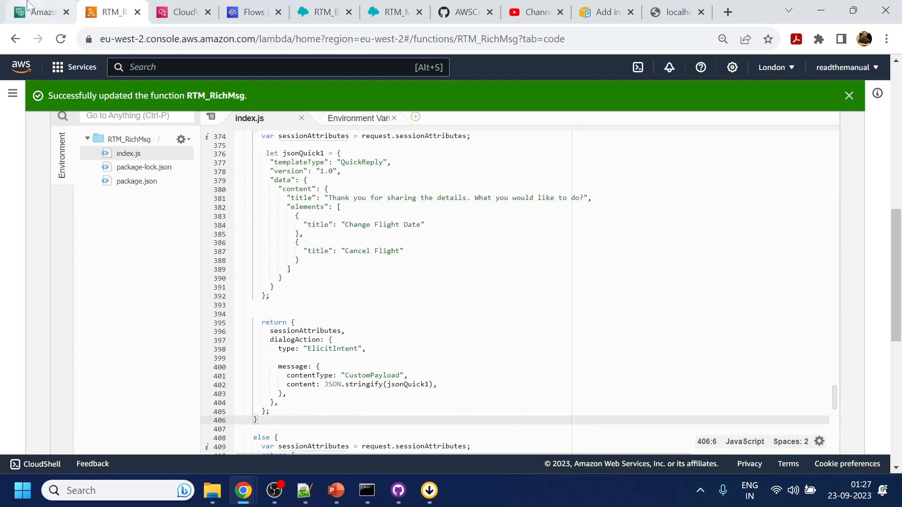
click(43, 12)
Clear the Lex test chat, send 'help', and inspect the returned QuickReply payload.
click(762, 230)
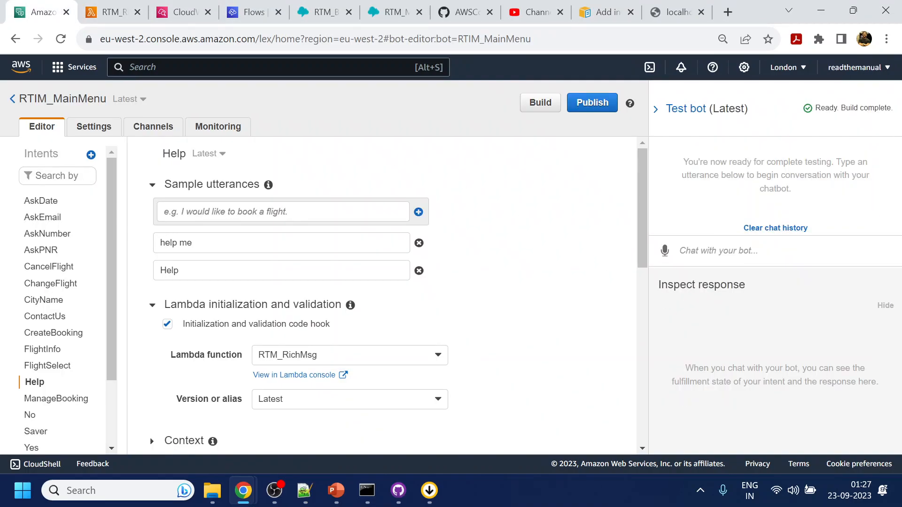
text(help)
key(Return)
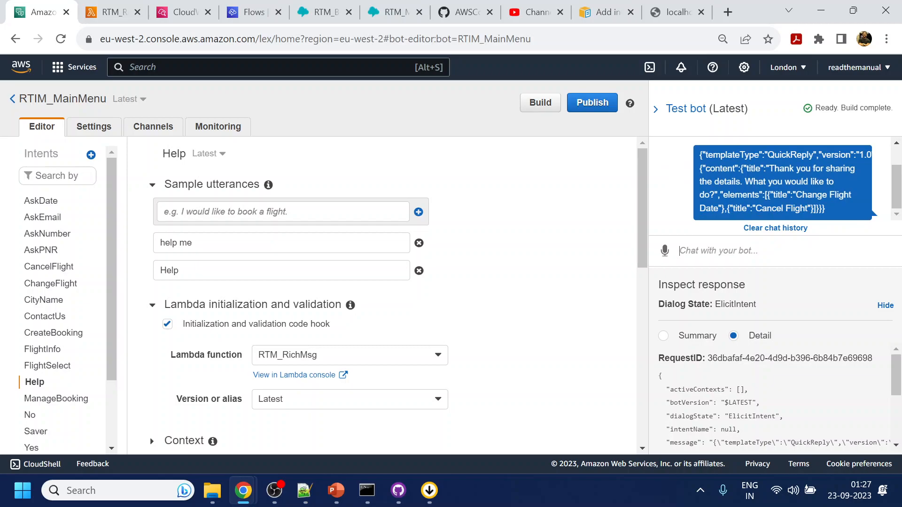
scroll(804, 388, down, 3)
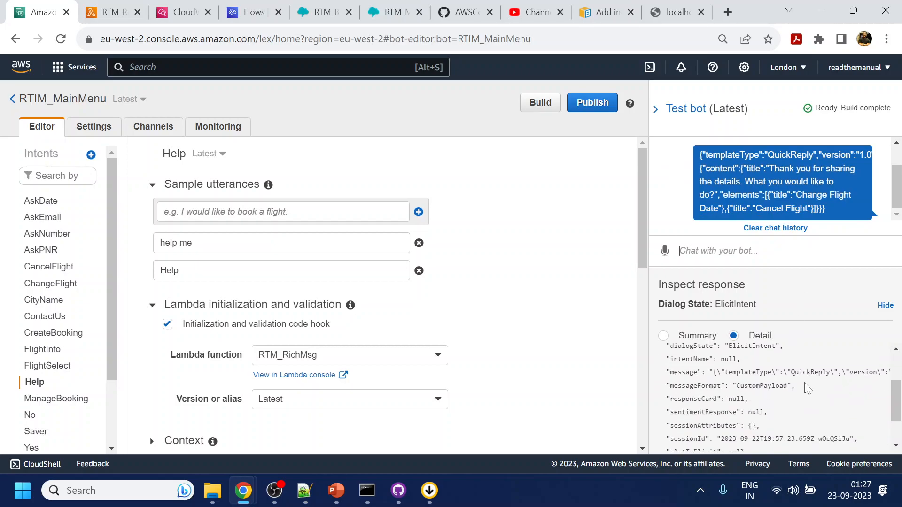
scroll(804, 388, down, 1)
scroll(804, 387, up, 3)
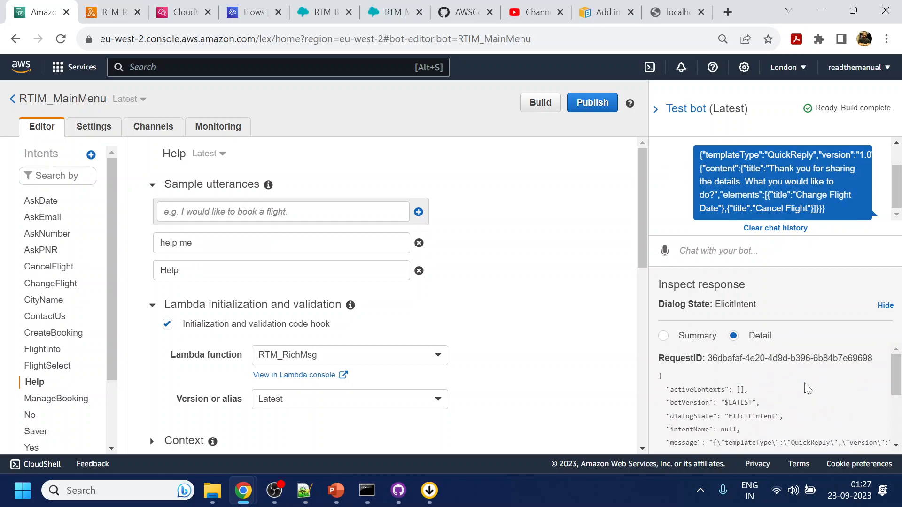
scroll(806, 388, down, 1)
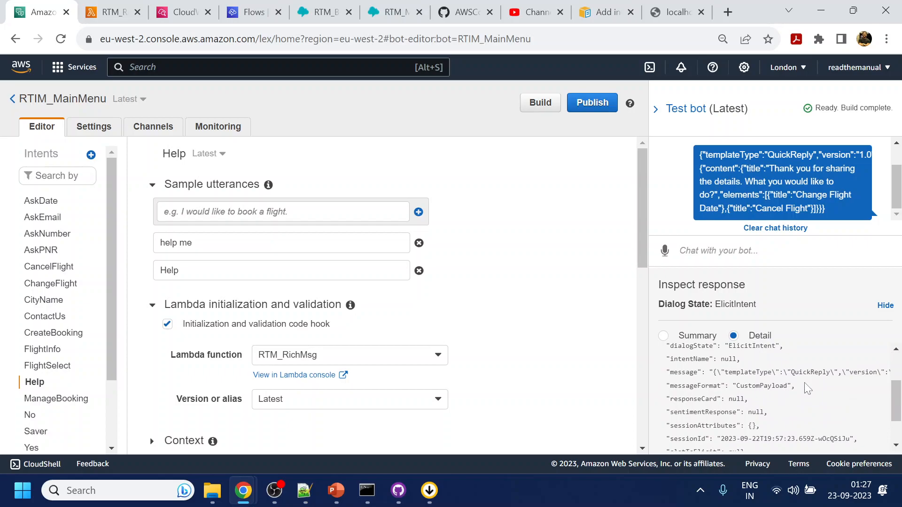
scroll(806, 388, down, 2)
scroll(804, 388, up, 5)
scroll(805, 388, down, 2)
scroll(806, 388, up, 2)
scroll(807, 388, down, 2)
scroll(801, 388, up, 4)
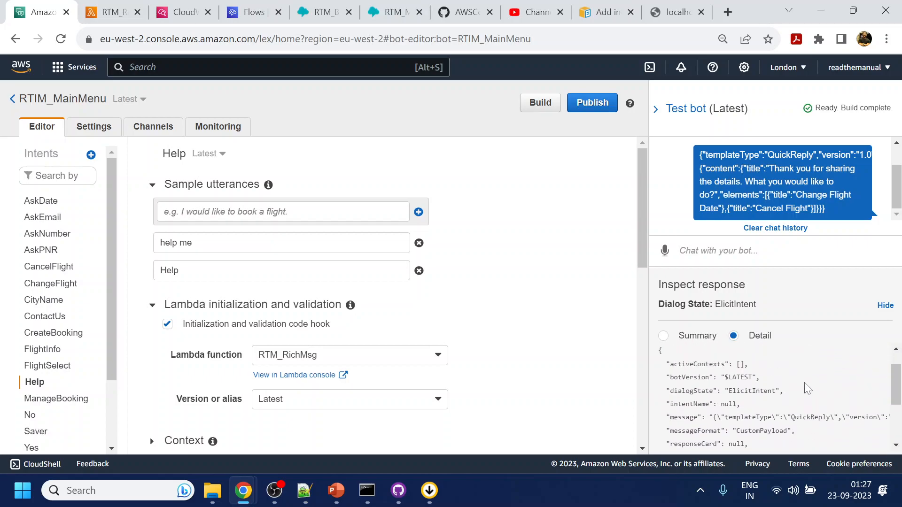
Return to RTM_RichMsg's code and move on to its CloudWatch log.
click(93, 4)
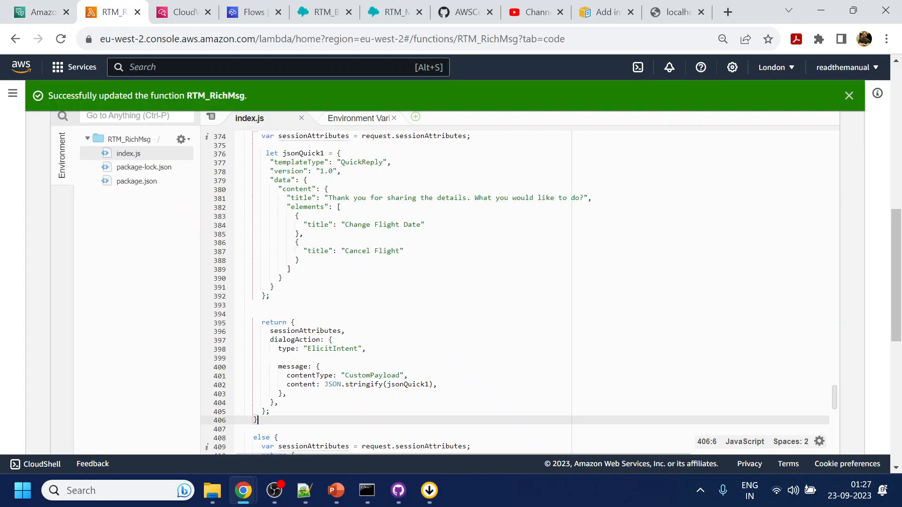
scroll(517, 282, up, 4)
scroll(517, 281, up, 7)
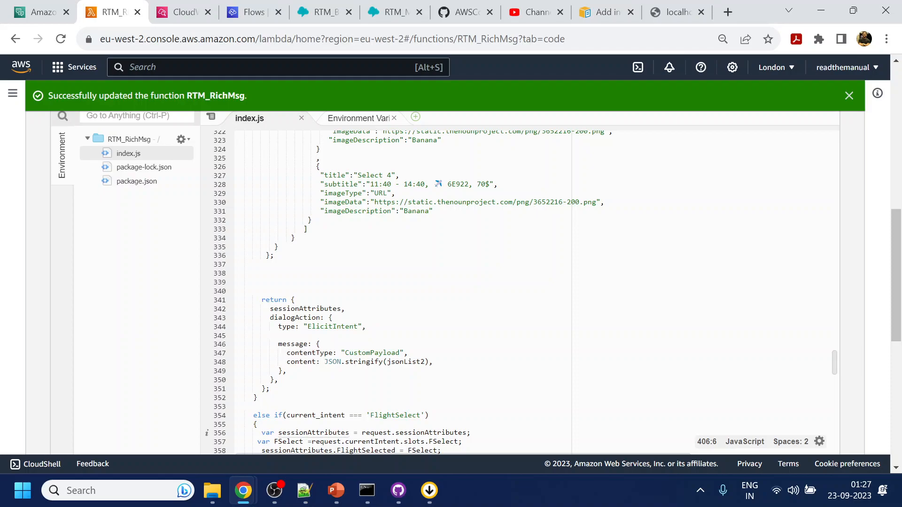
key(ctrl+Tab)
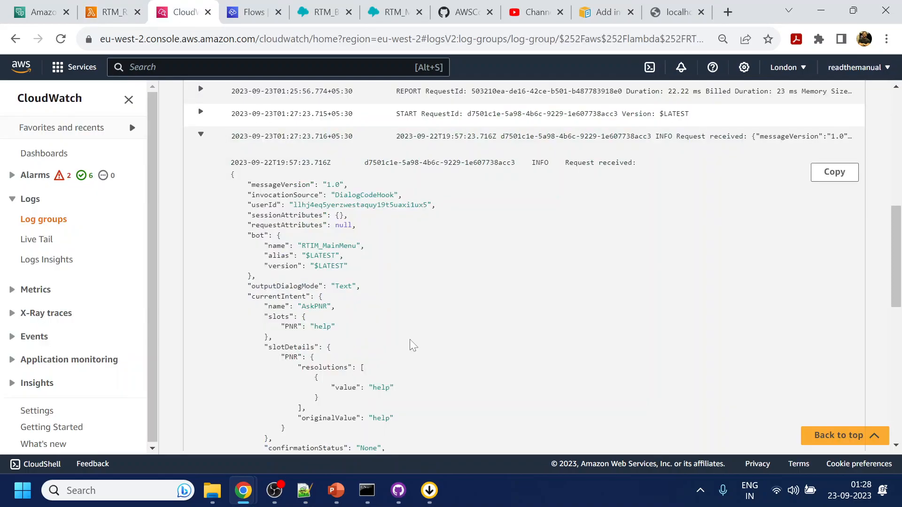
Highlight AskPNR and the 'help' PNR slot value in the CloudWatch log, then return to Lex.
double_click(315, 306)
double_click(322, 326)
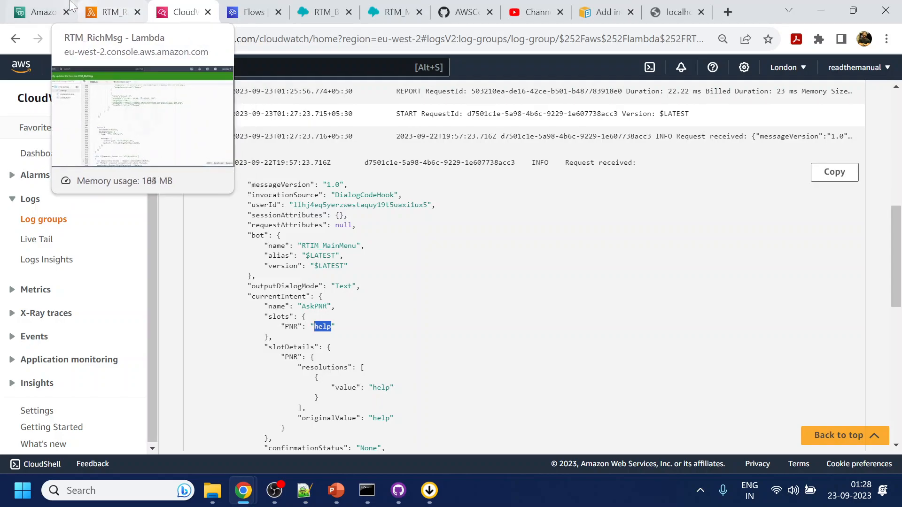
click(43, 12)
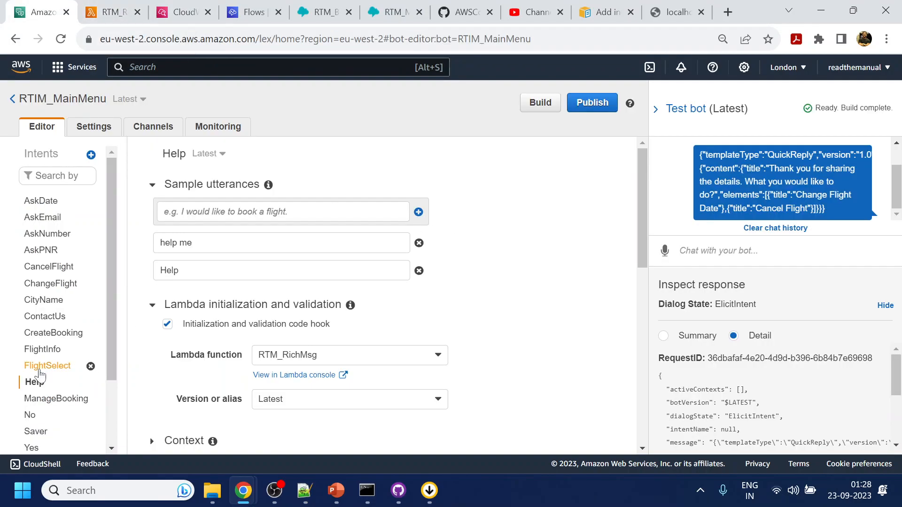
Delete the AskPNR intent from the RTIM_MainMenu bot, then confirm a fresh build of the bot.
scroll(57, 339, down, 1)
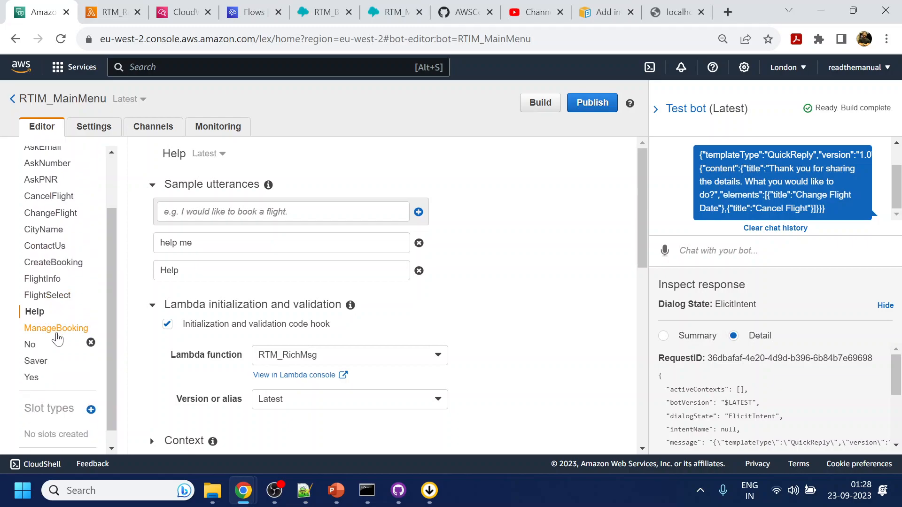
scroll(58, 333, up, 1)
click(91, 252)
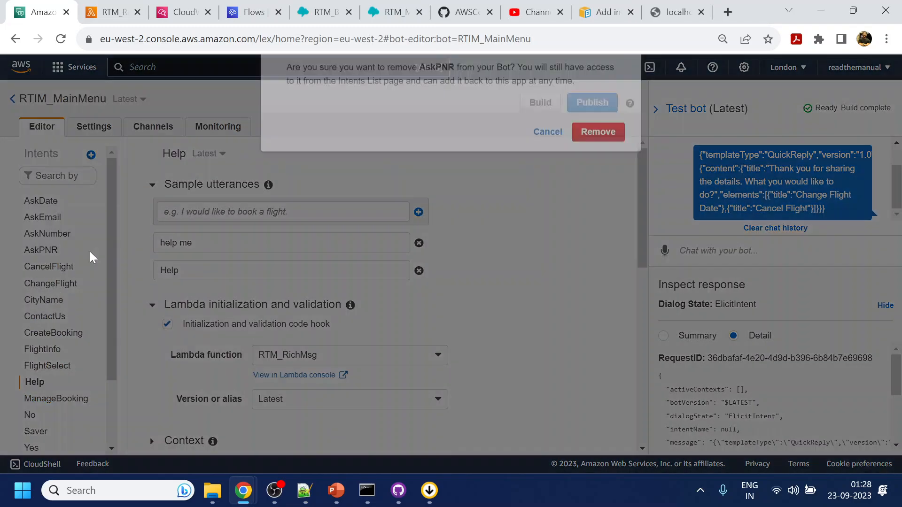
click(591, 186)
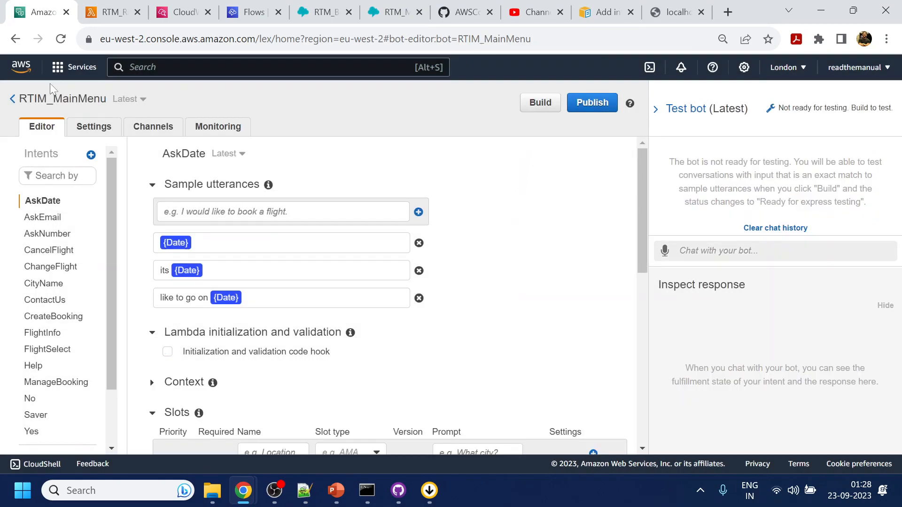
click(541, 103)
click(617, 182)
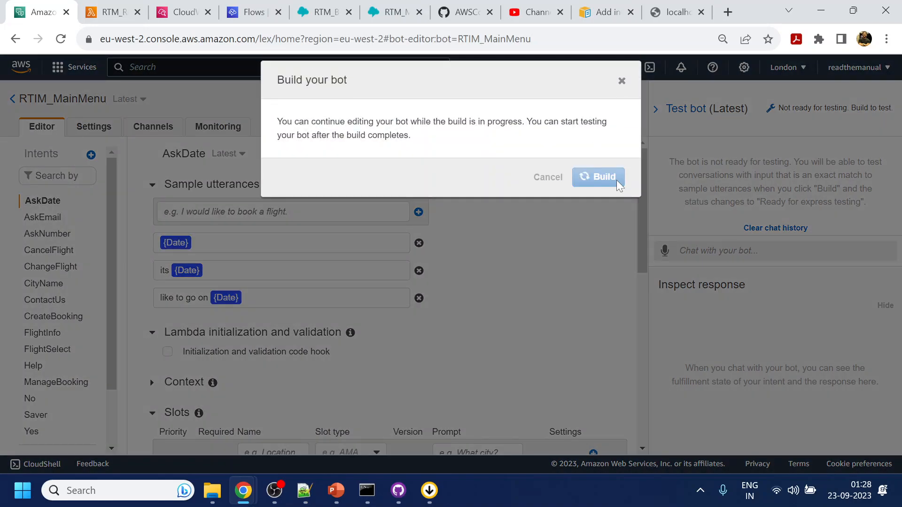
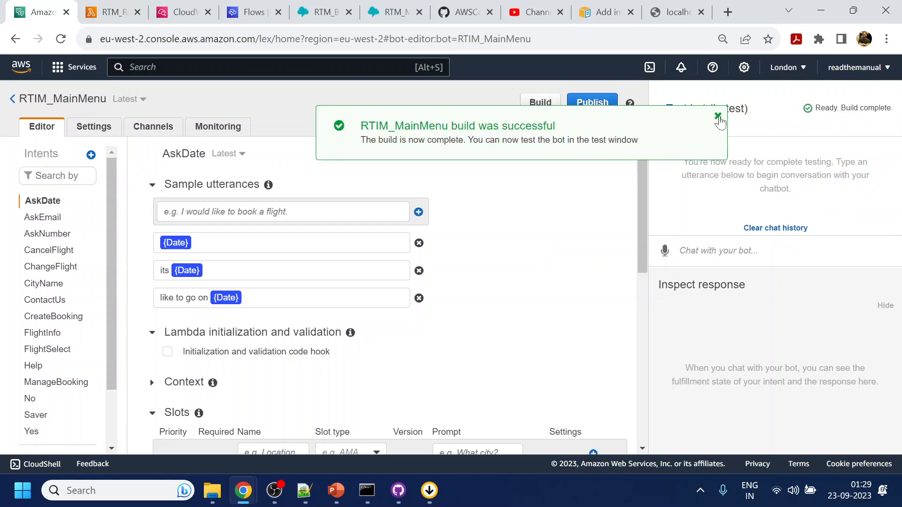
Dismiss the RTIM_MainMenu build-success banner and return to the Lex Bots list.
click(718, 116)
click(13, 99)
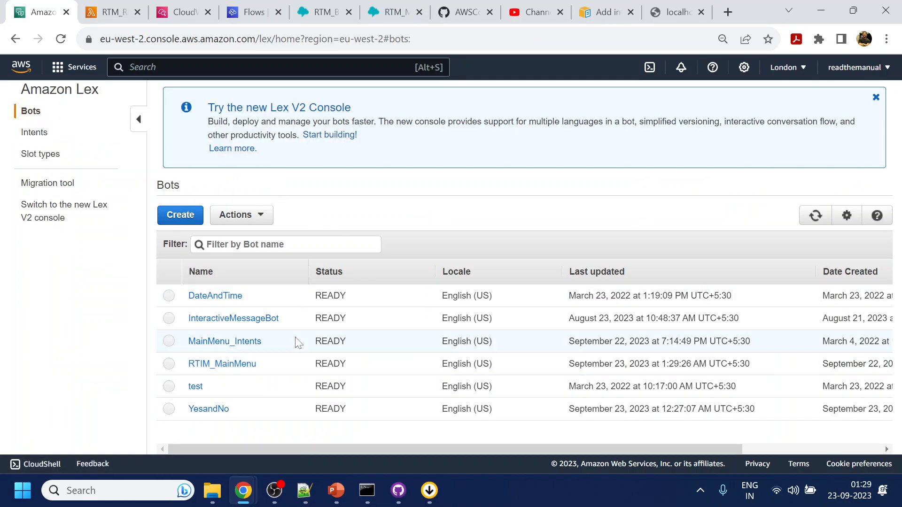
Open the YesandNo bot and add the existing AskPNR intent to it.
click(212, 409)
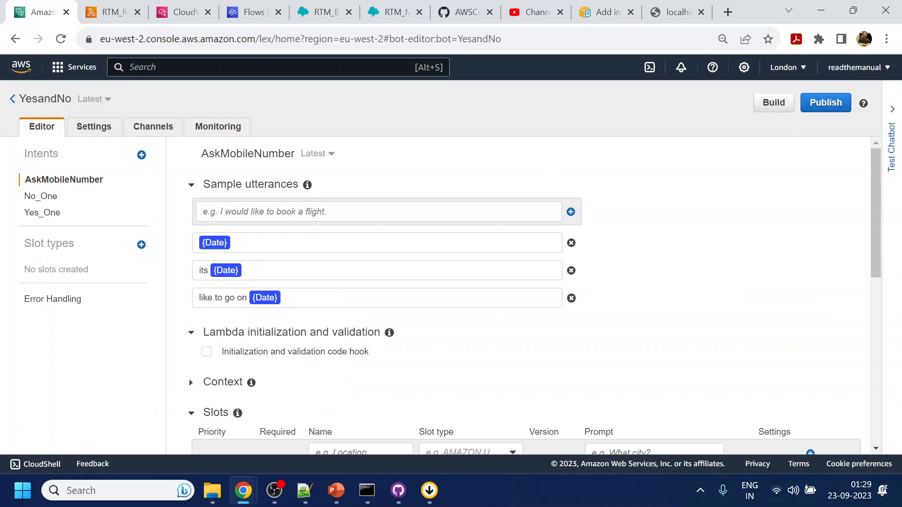
click(141, 156)
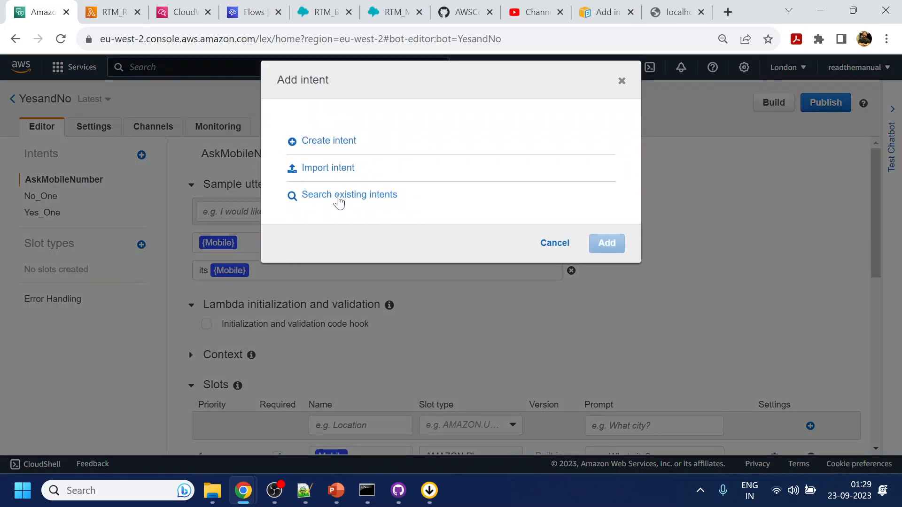
click(339, 197)
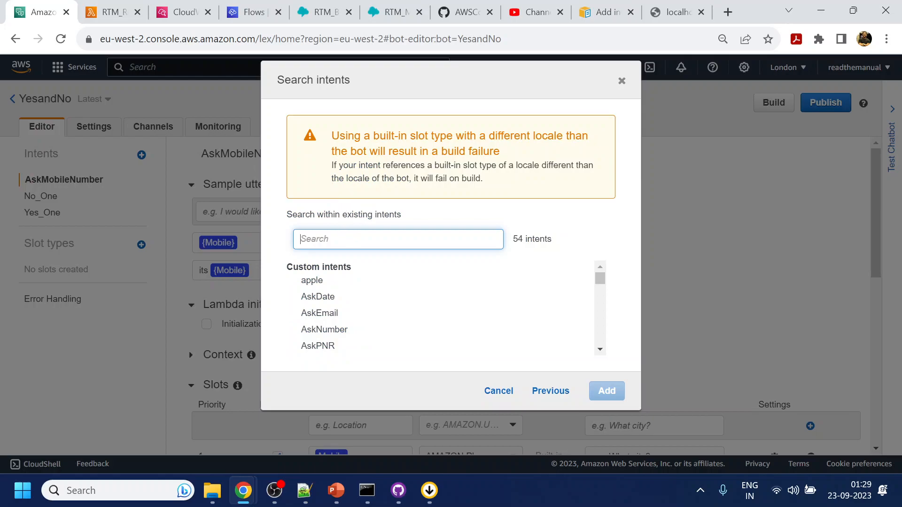
click(333, 346)
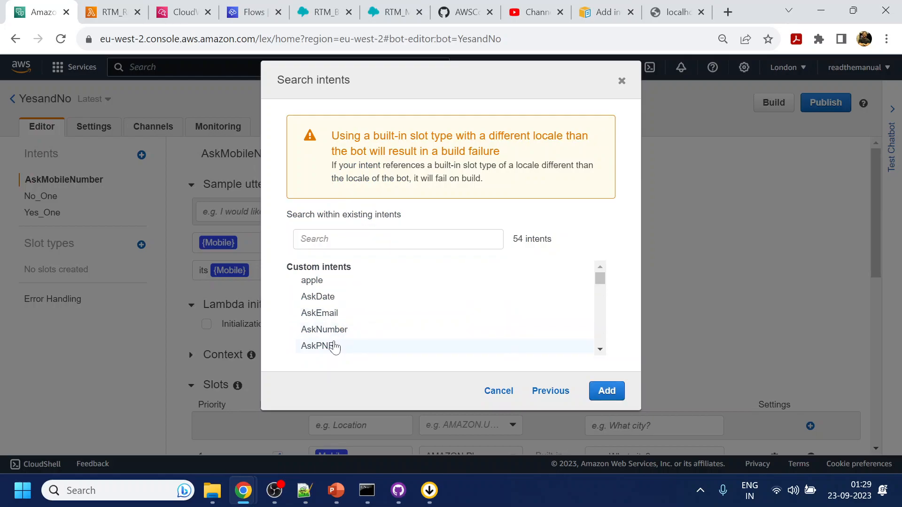
click(606, 391)
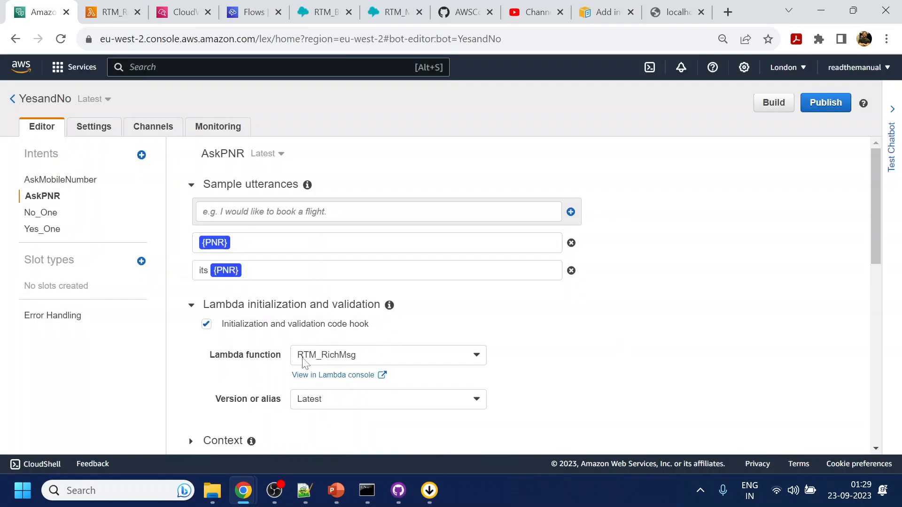
Enable AskPNR's validation code hook with the RTM_RichMsg Lambda and save the intent.
click(287, 327)
click(310, 329)
click(341, 361)
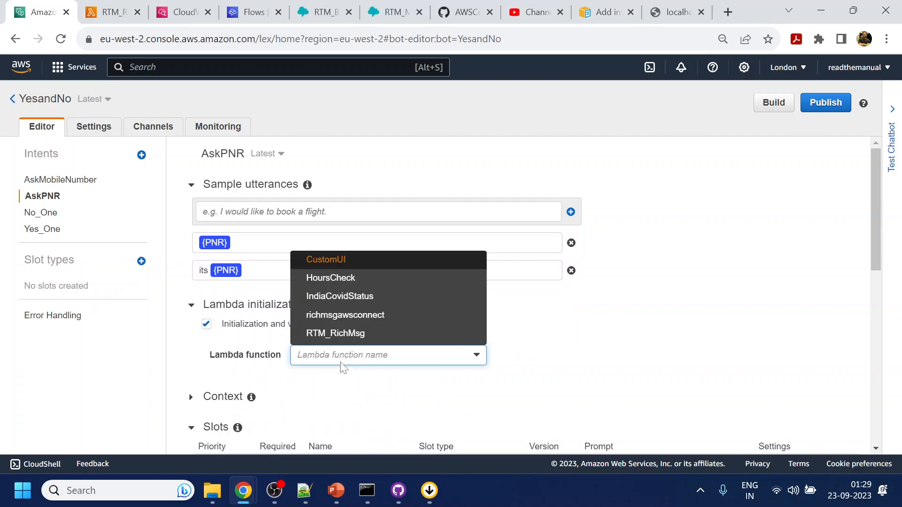
click(342, 336)
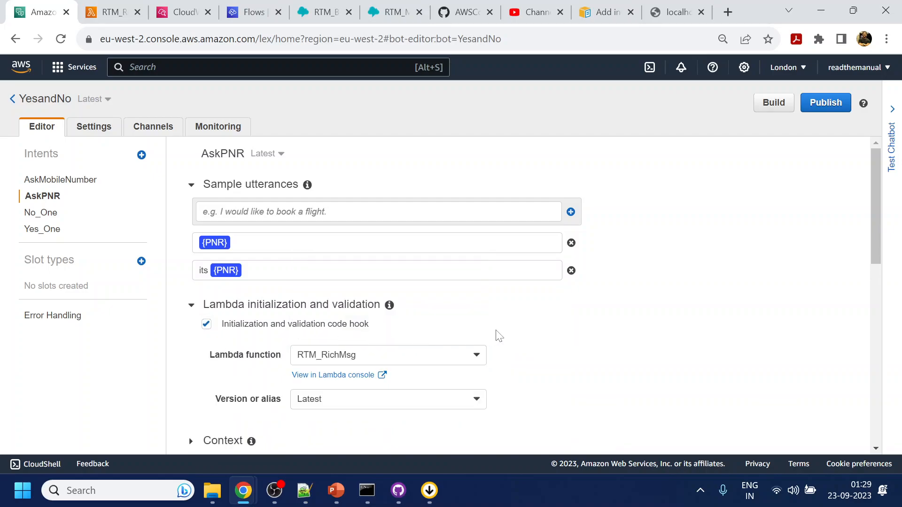
scroll(500, 336, down, 10)
click(244, 412)
Build the YesandNo bot.
click(771, 110)
click(606, 177)
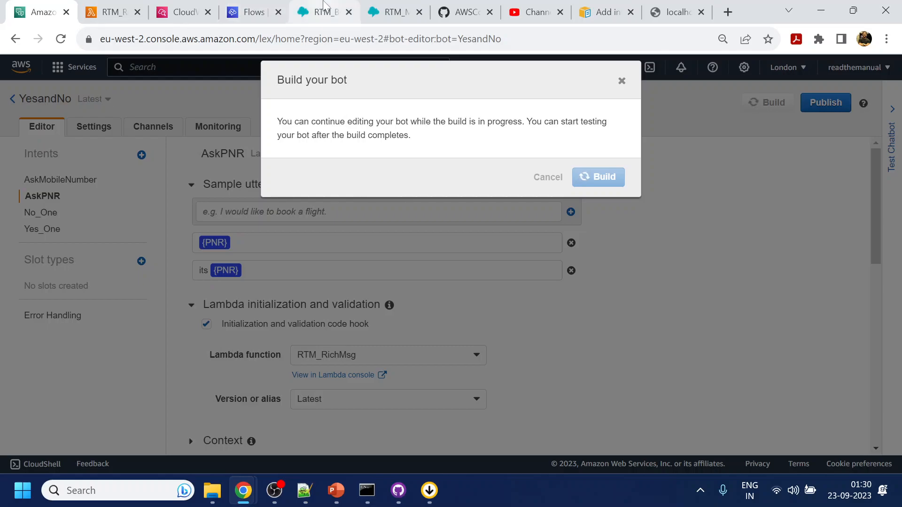
click(324, 6)
Set the RTM_ManageBooking CancelFlight/ChangeFlight input block's Lex bot to YesandNo and save.
click(391, 12)
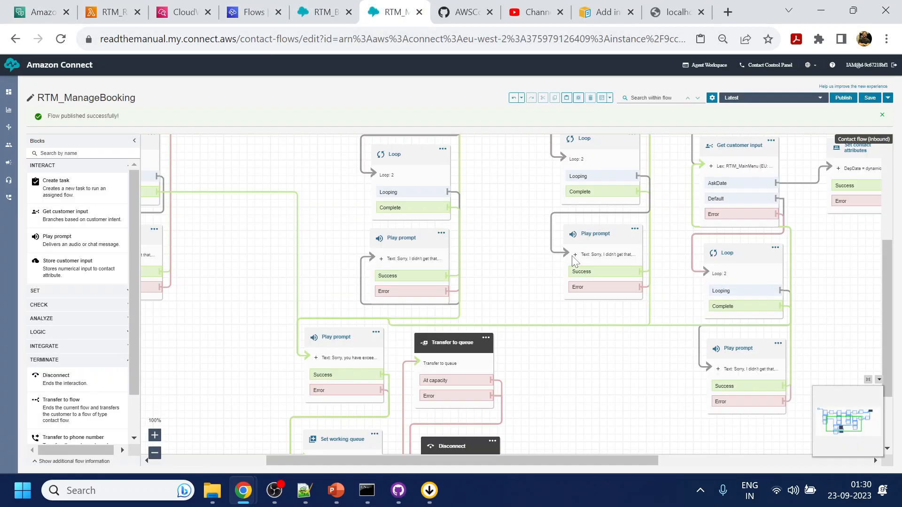
drag(519, 203, 509, 312)
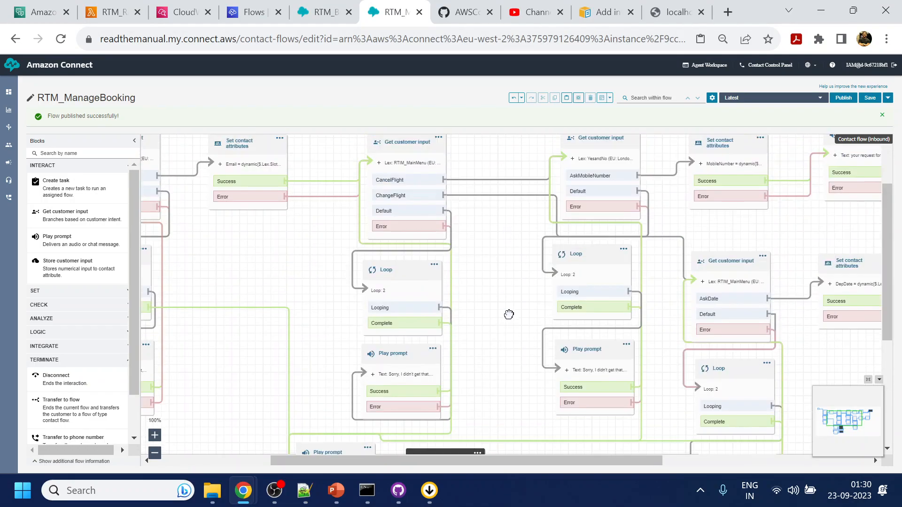
drag(501, 254, 503, 308)
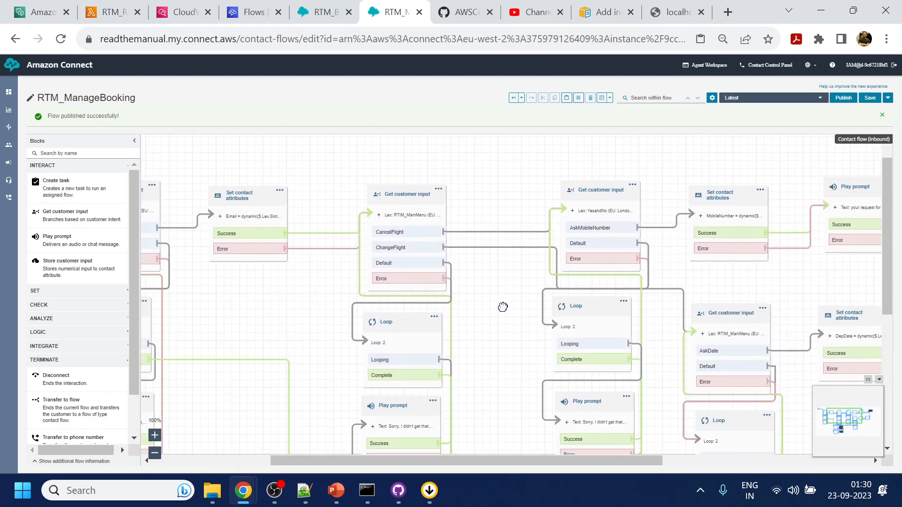
click(398, 194)
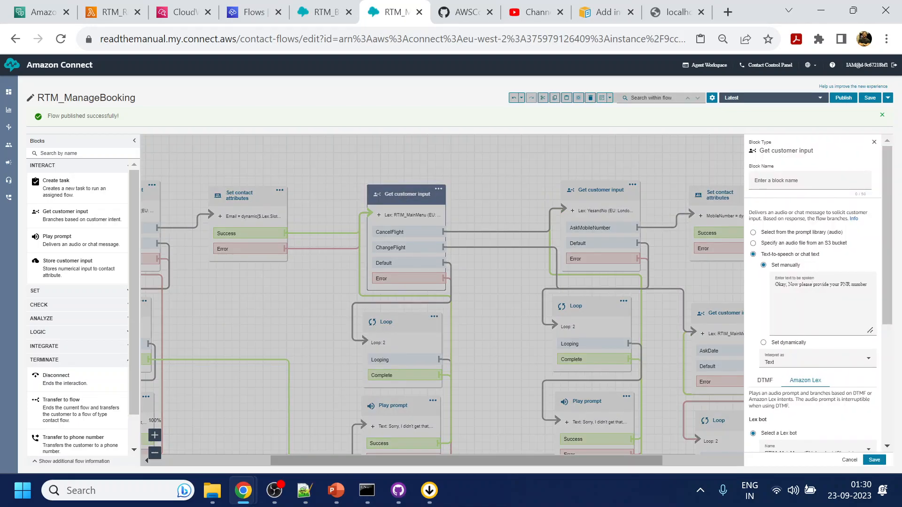
key(ctrl+plus)
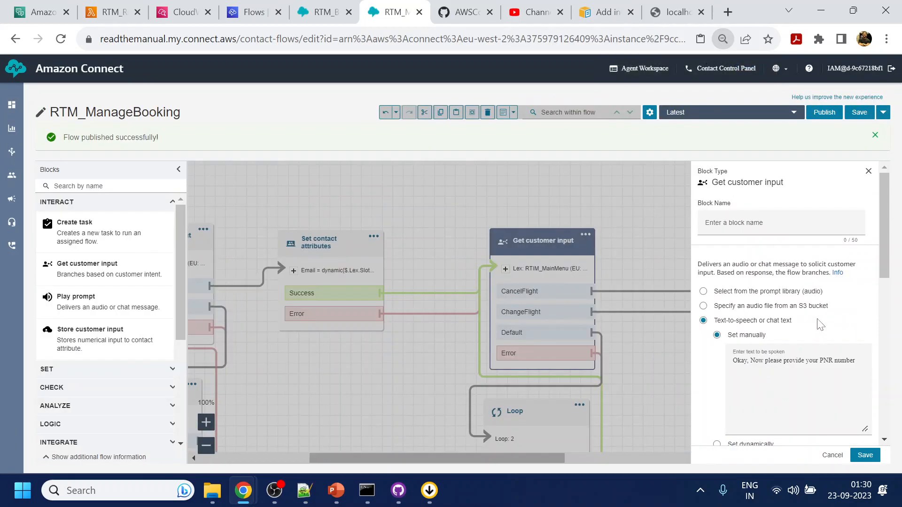
scroll(819, 324, down, 5)
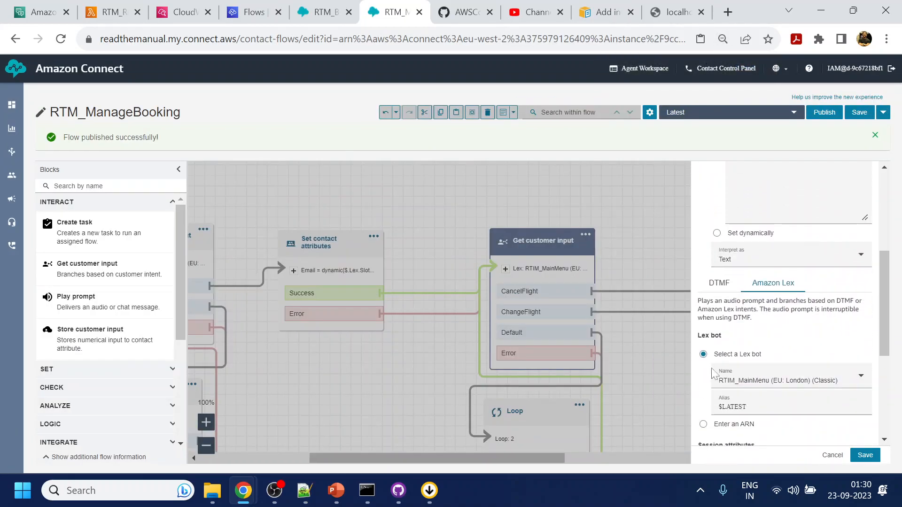
click(757, 381)
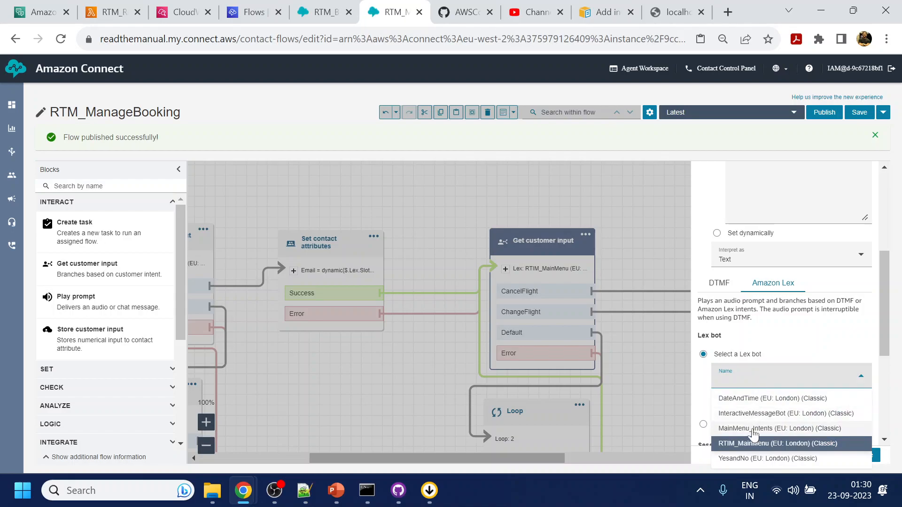
click(757, 460)
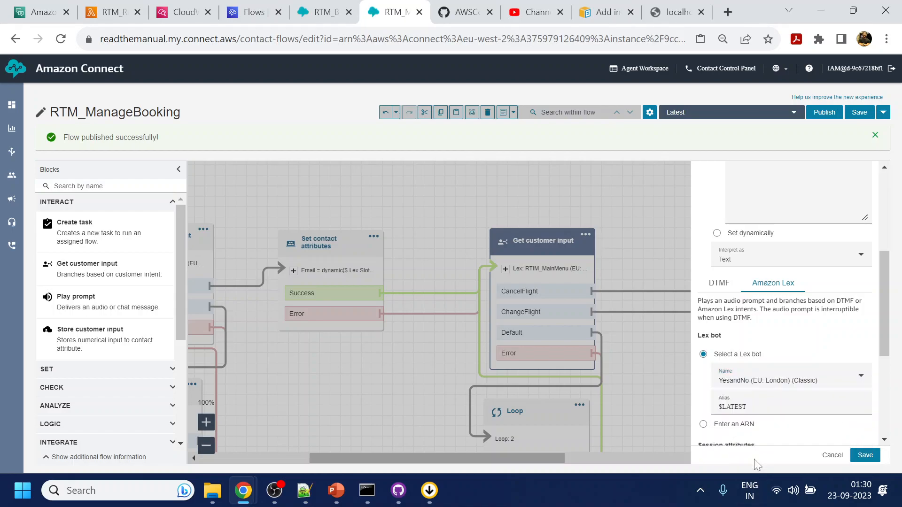
click(865, 456)
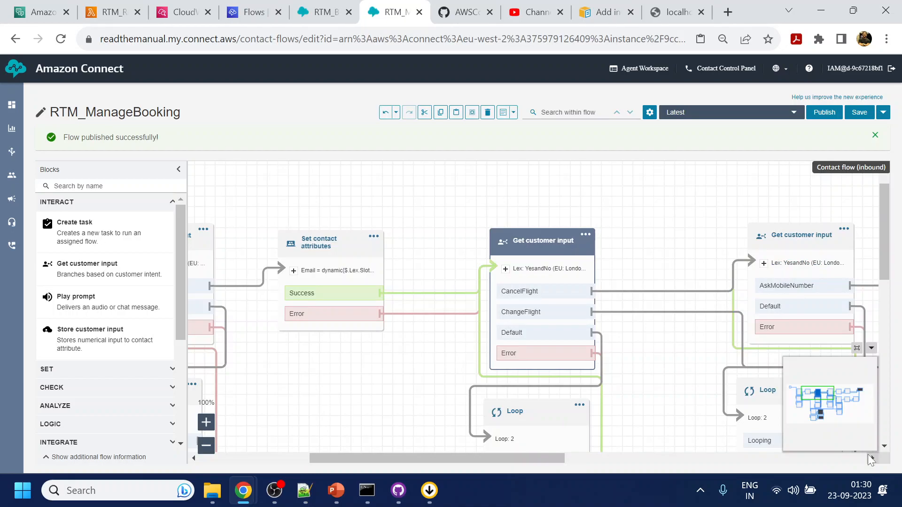
Publish the RTM_ManageBooking flow.
click(824, 113)
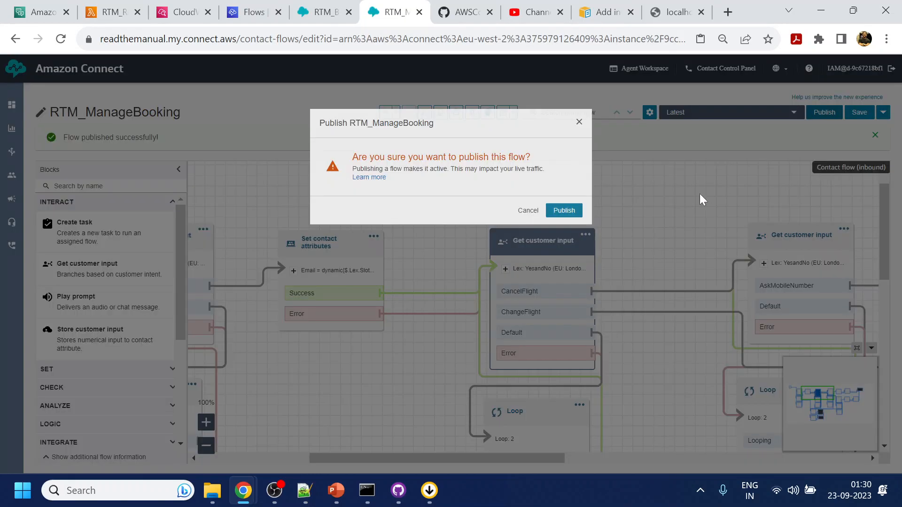
click(568, 256)
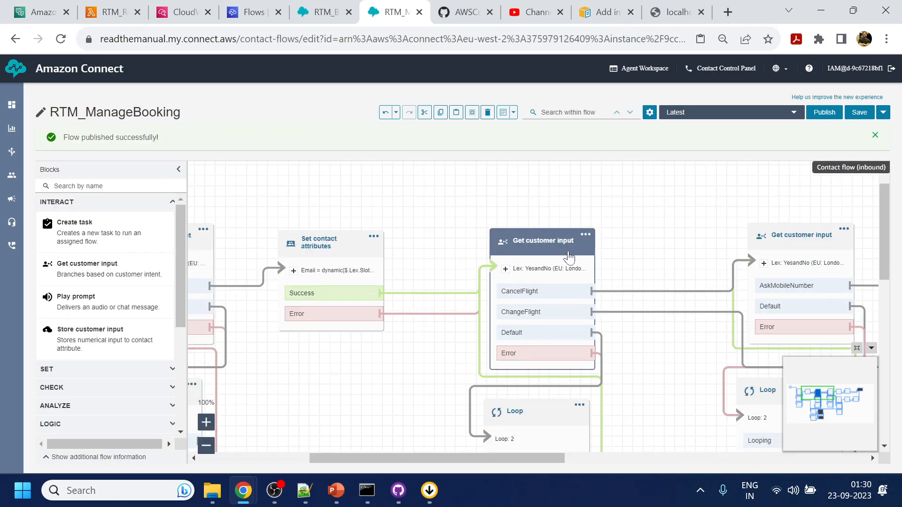
click(54, 4)
End the current chat and reopen the chat widget for a fresh session.
click(676, 12)
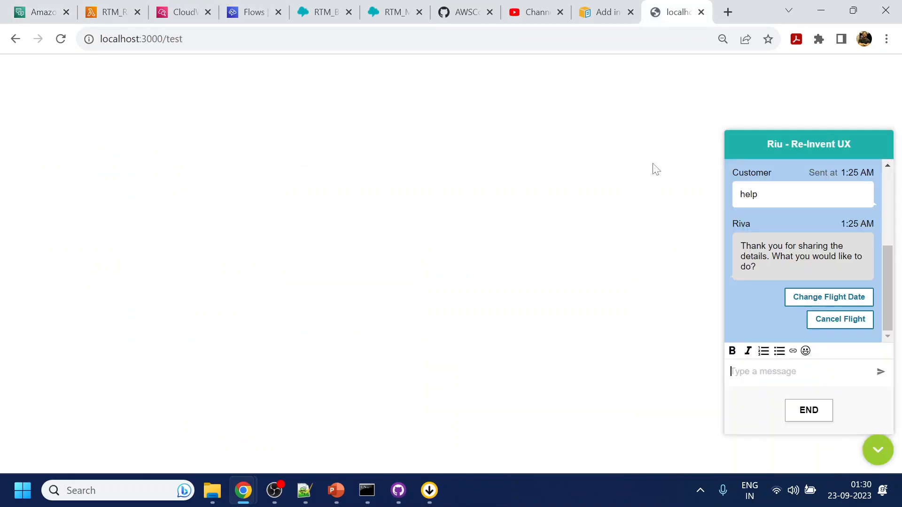
click(809, 411)
click(877, 451)
click(877, 451)
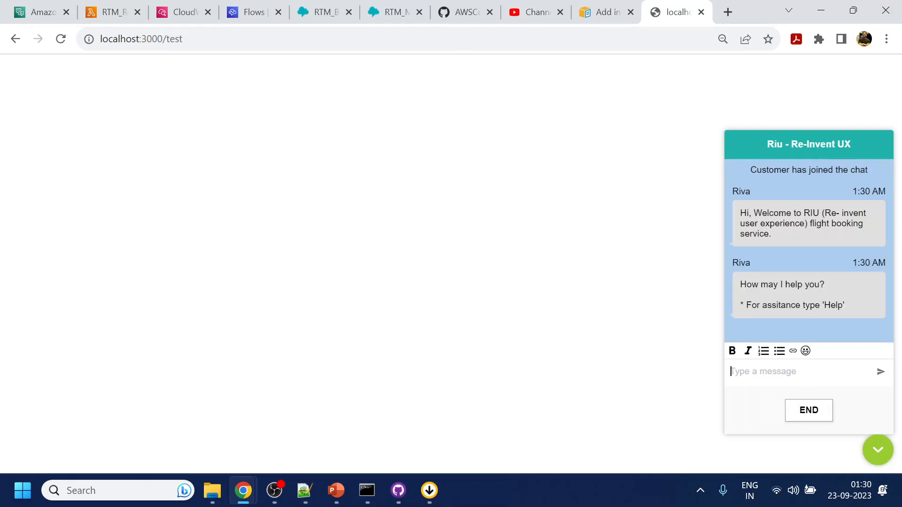
Start a Manage Booking chat with 'help', then send the customer's e-mail and a PNR.
text(help)
key(Return)
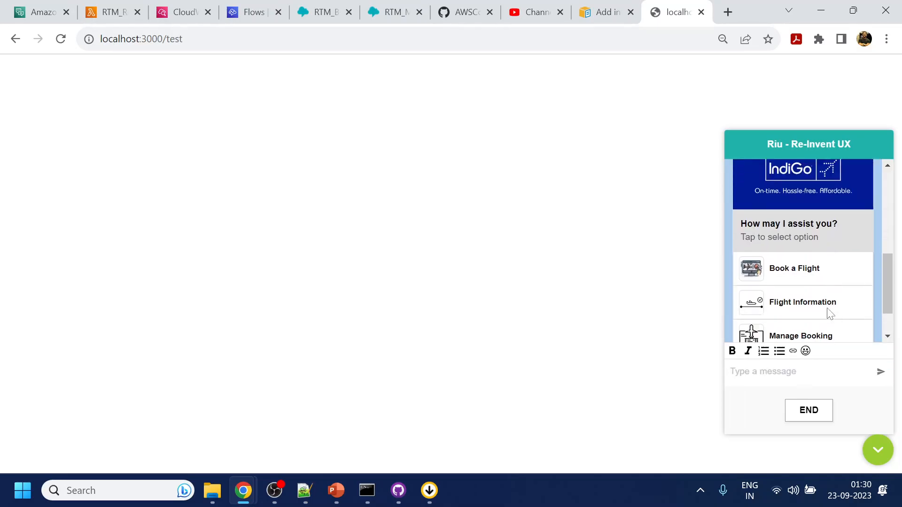
click(801, 281)
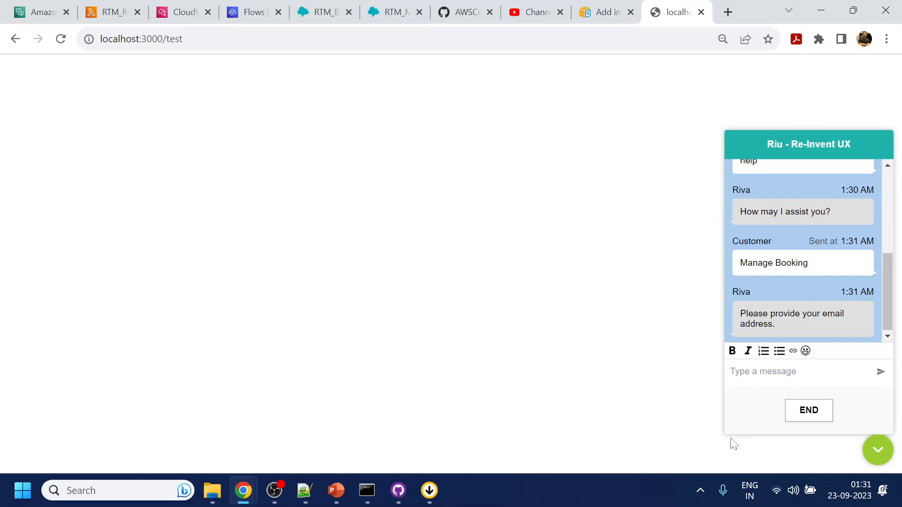
click(763, 374)
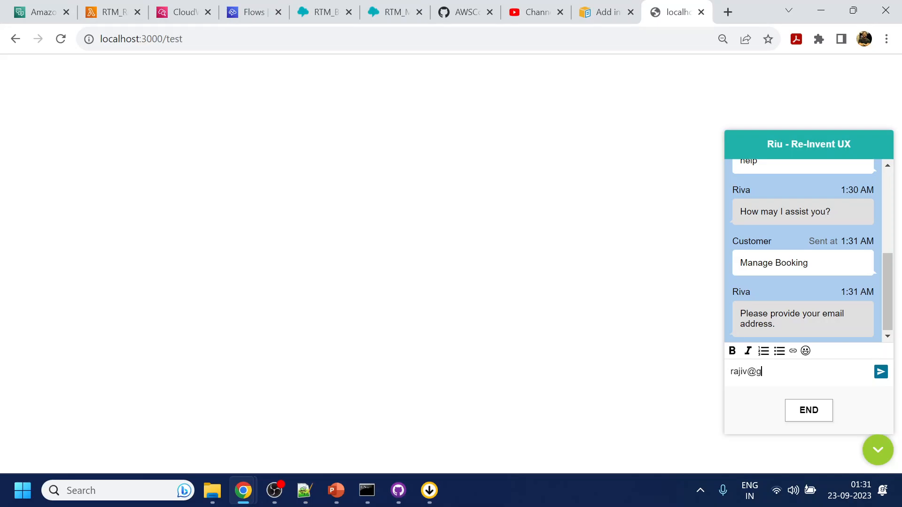
key(Return)
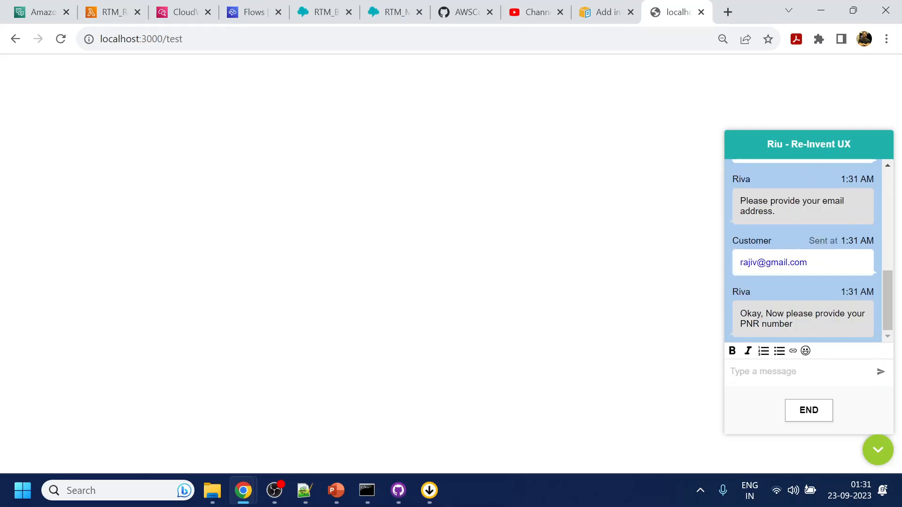
text(HJ87)
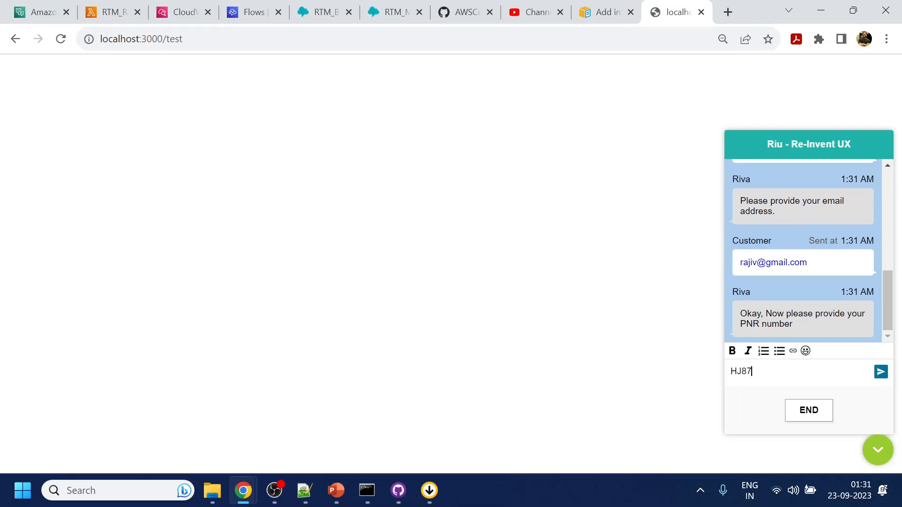
text(HY)
key(Return)
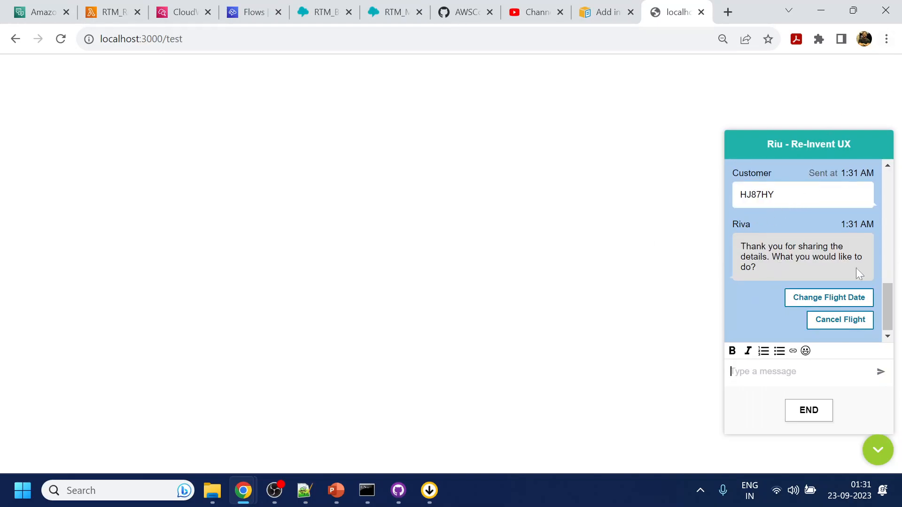
Pick the Cancel Flight quick reply, retrying it once.
click(850, 321)
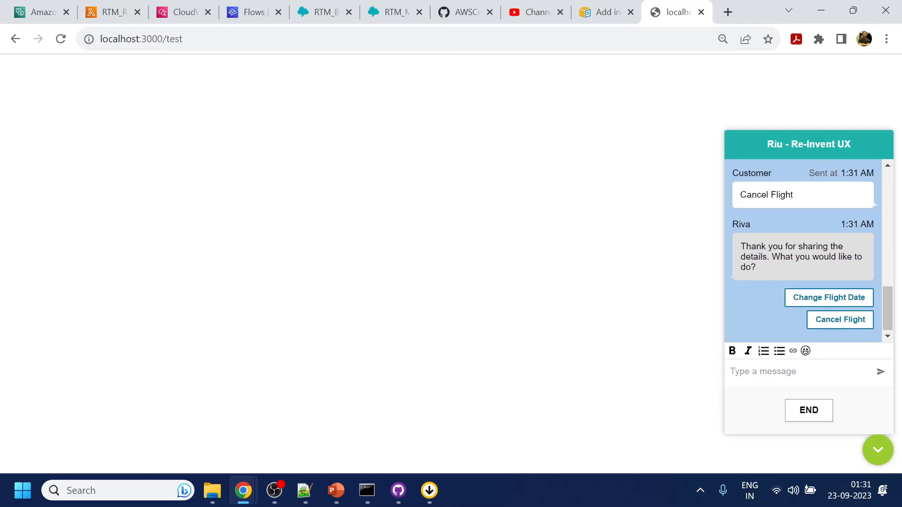
click(842, 321)
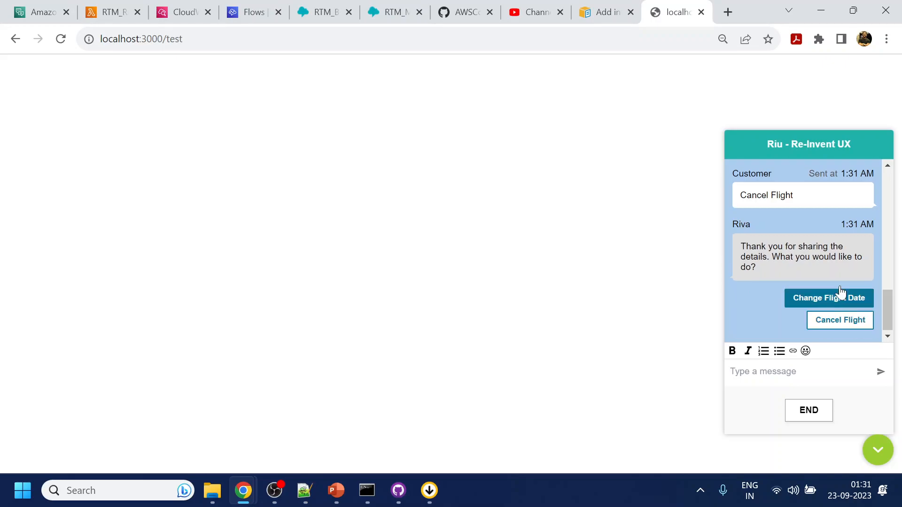
click(41, 12)
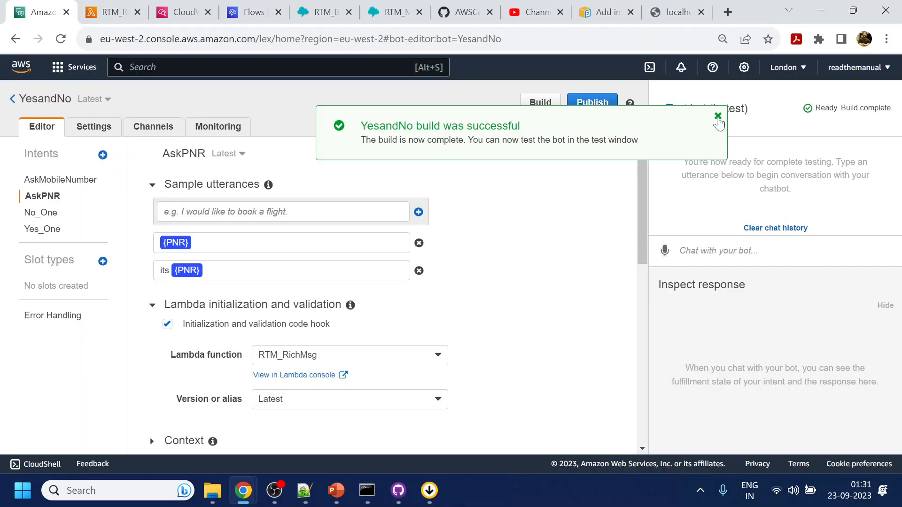
Add the existing CancelFlight intent to the YesandNo bot.
click(718, 116)
click(102, 155)
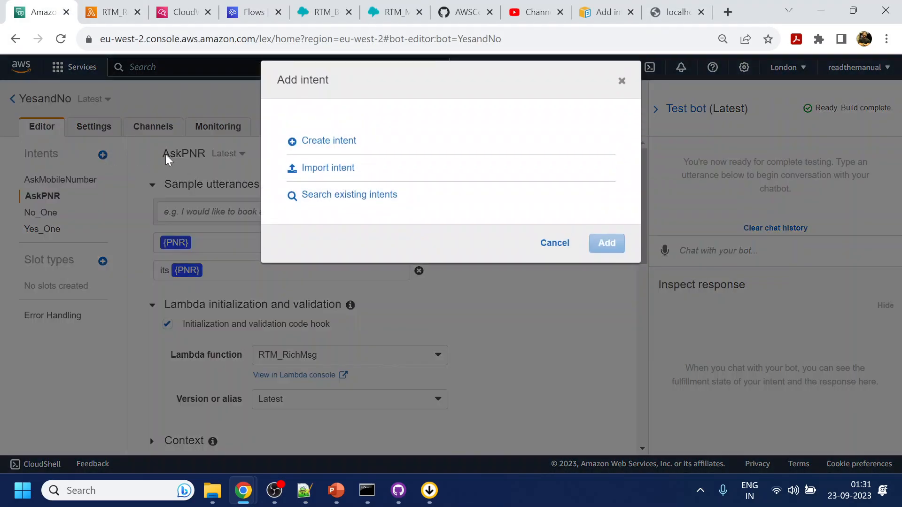
click(329, 195)
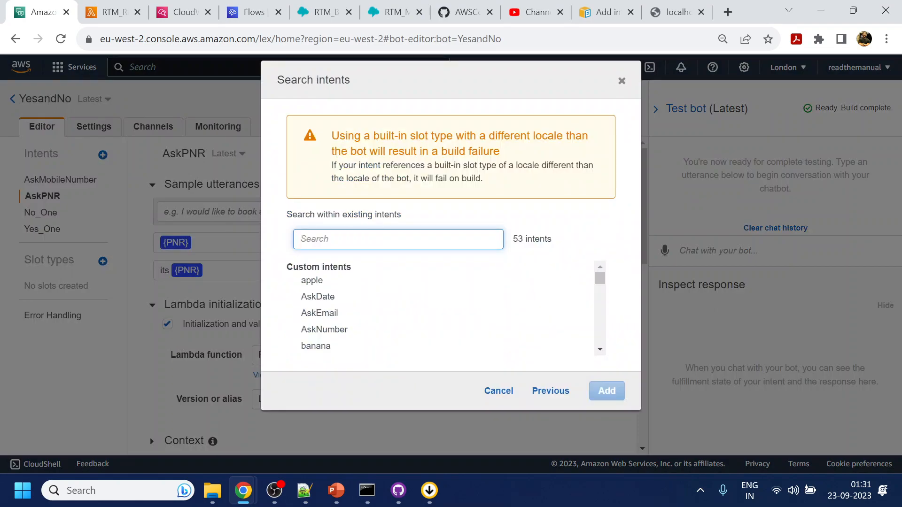
text(can)
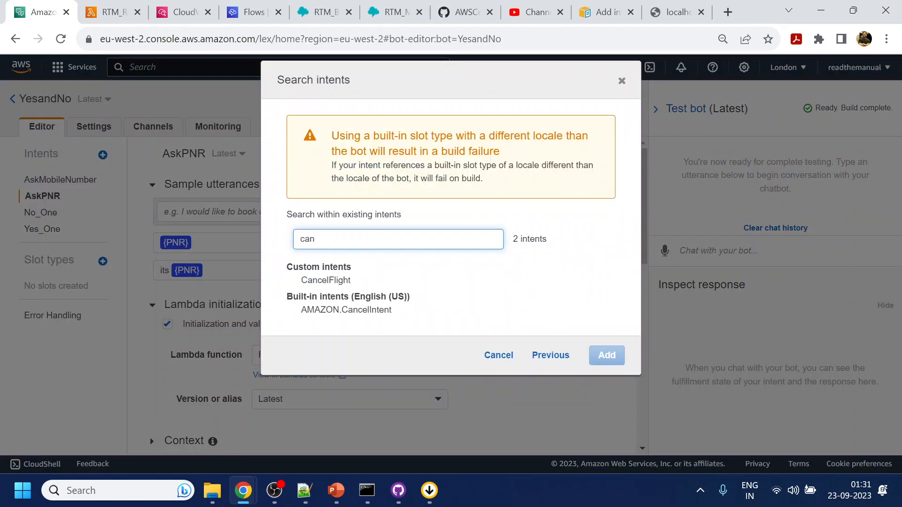
click(320, 281)
click(607, 356)
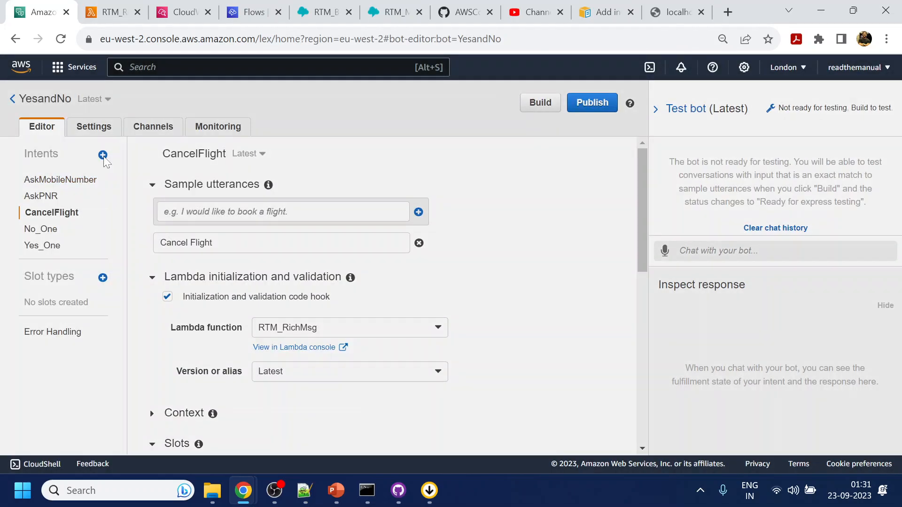
Add the existing ChangeFlight intent and rebuild the YesandNo bot.
click(102, 156)
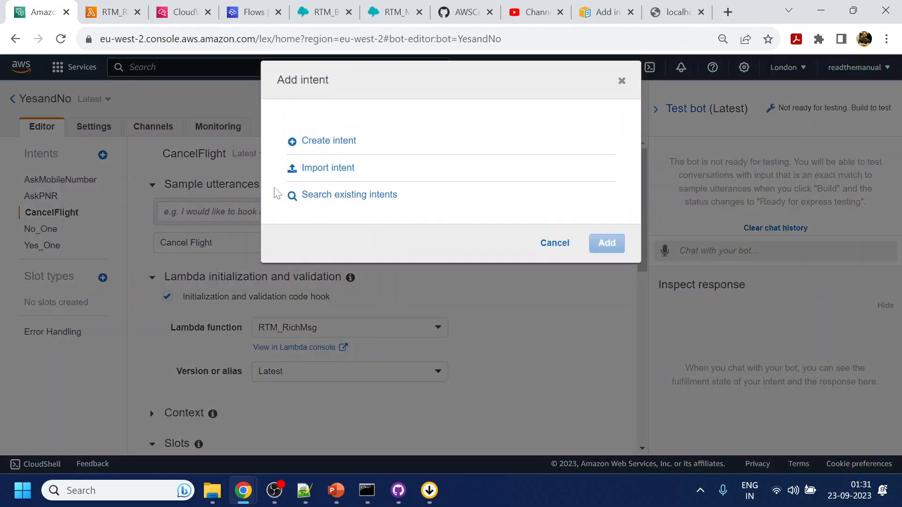
click(312, 195)
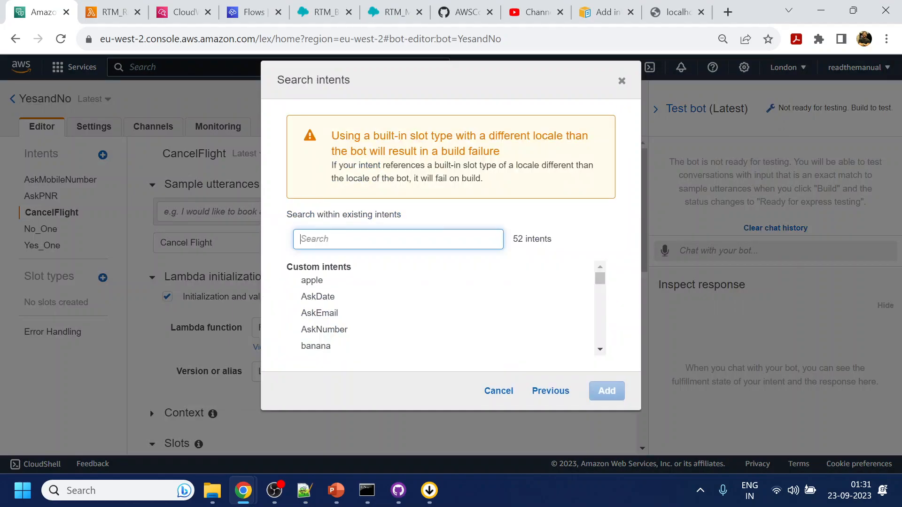
text(chan)
click(338, 282)
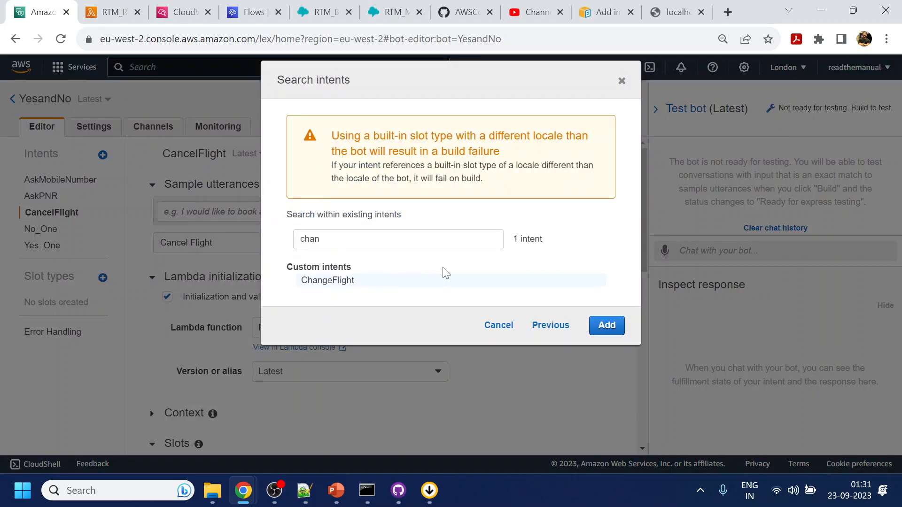
click(615, 329)
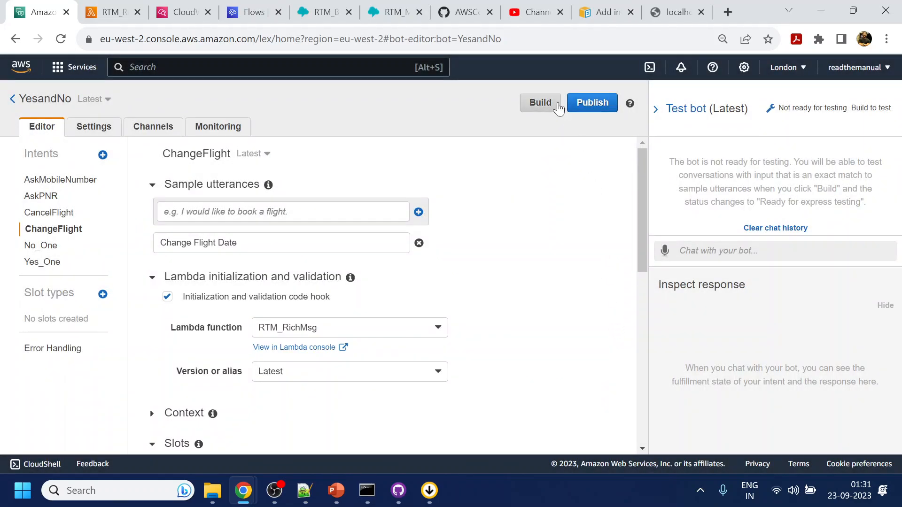
click(556, 104)
click(603, 177)
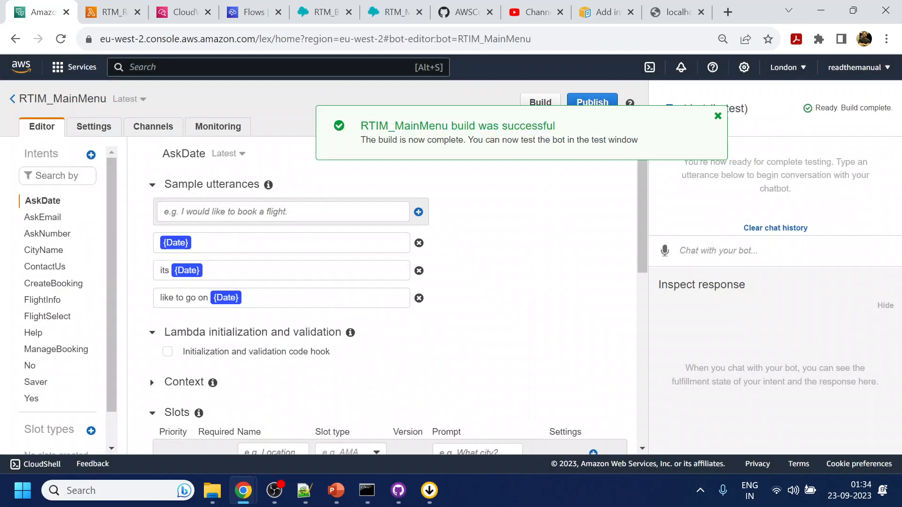
Open the chat widget, send 'help', choose Manage Booking, and send the customer's e-mail and a PNR.
click(676, 11)
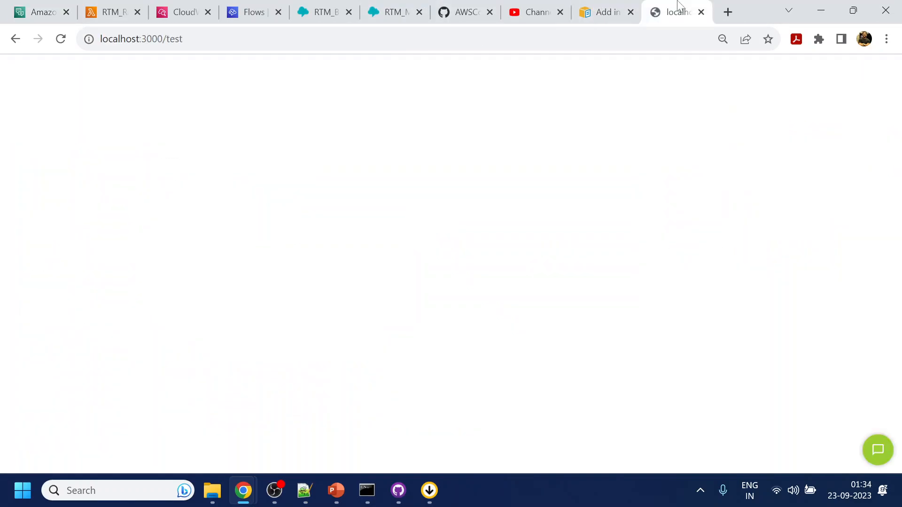
click(871, 446)
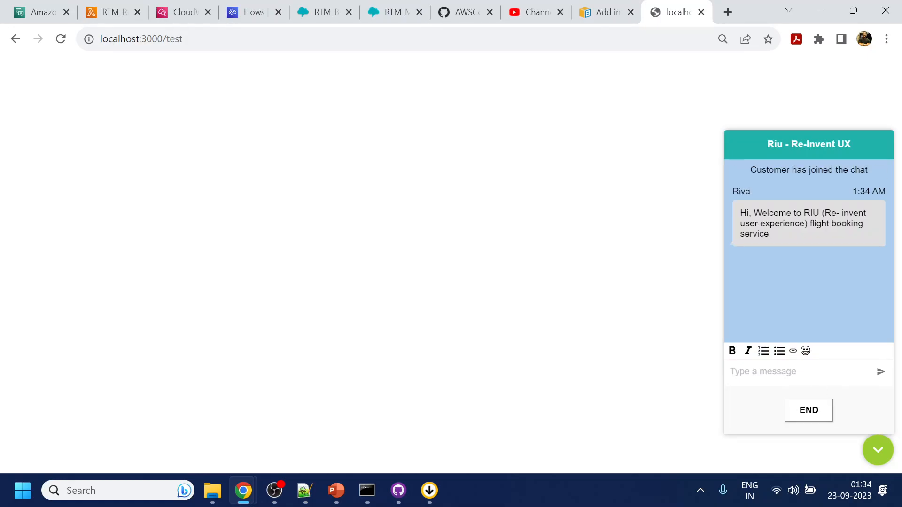
text(help)
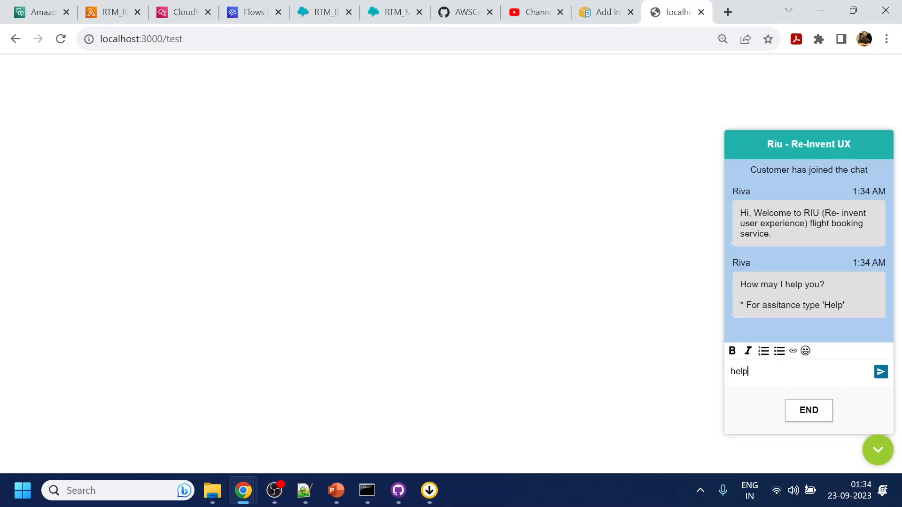
key(Return)
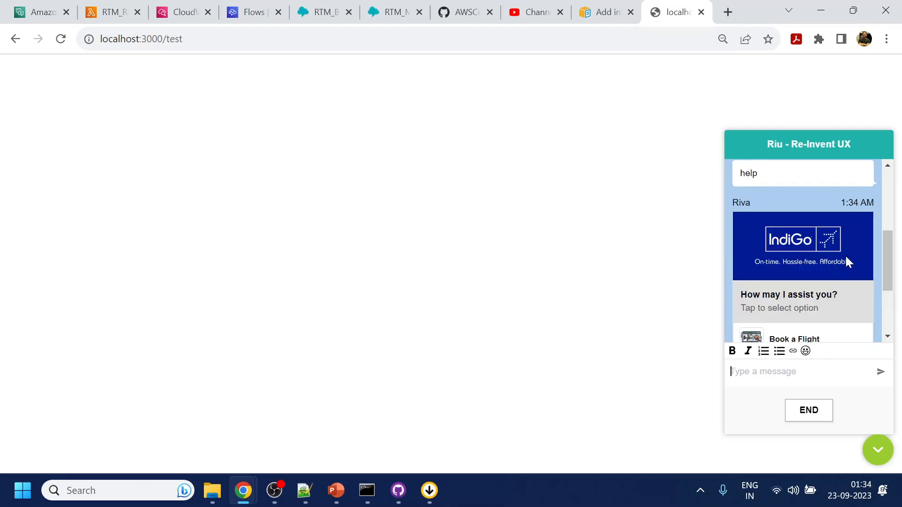
scroll(839, 264, down, 1)
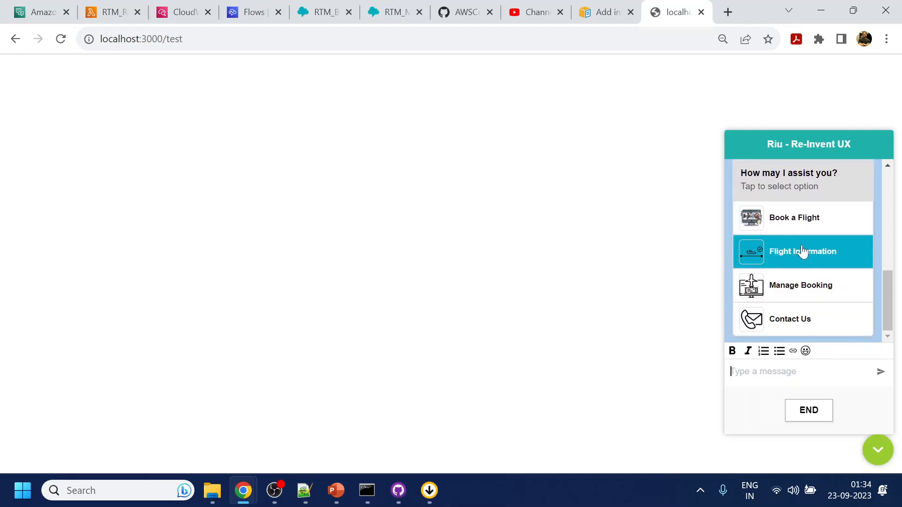
click(806, 285)
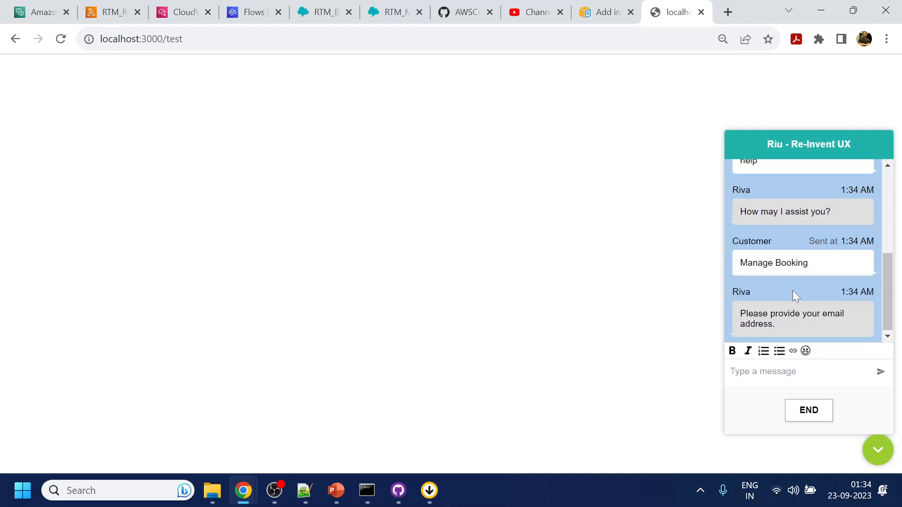
click(778, 376)
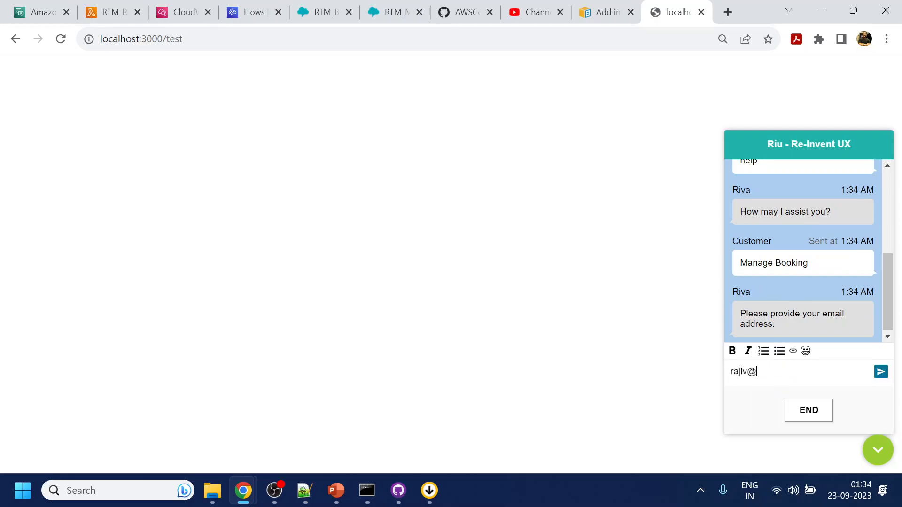
key(Return)
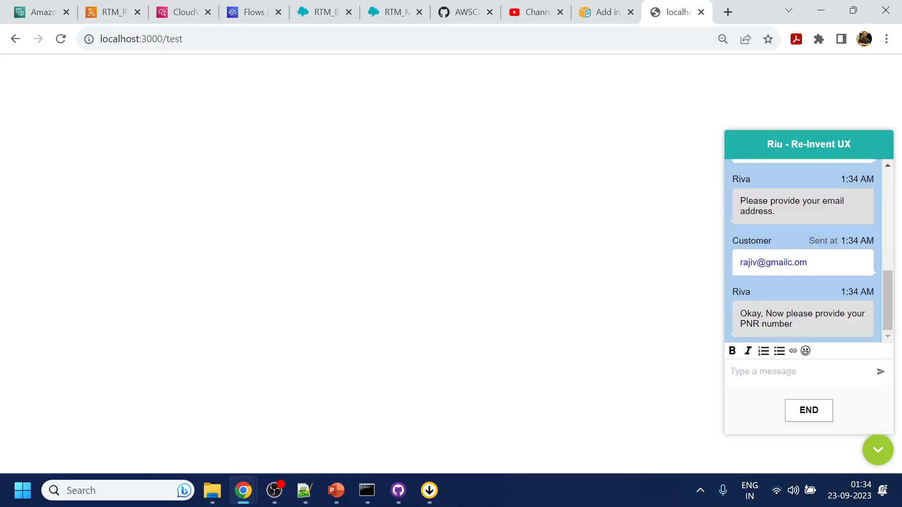
text(YU)
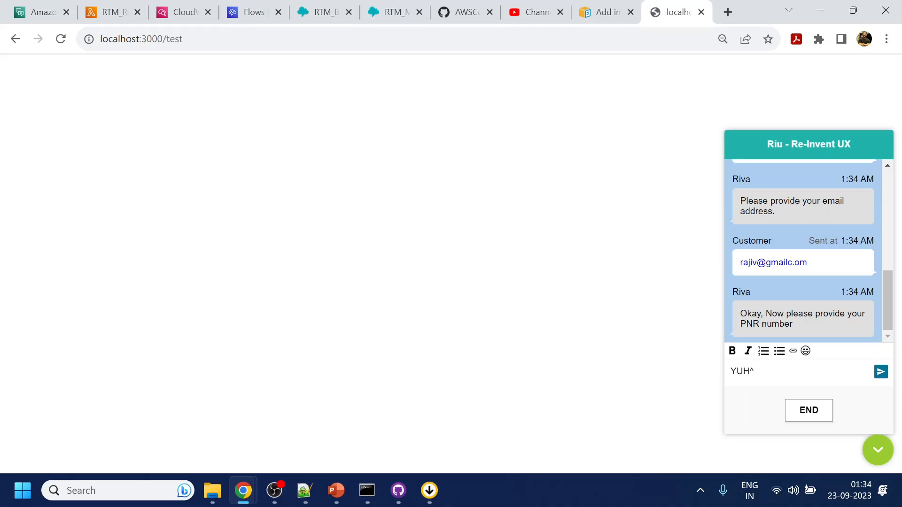
text(H67G)
key(Return)
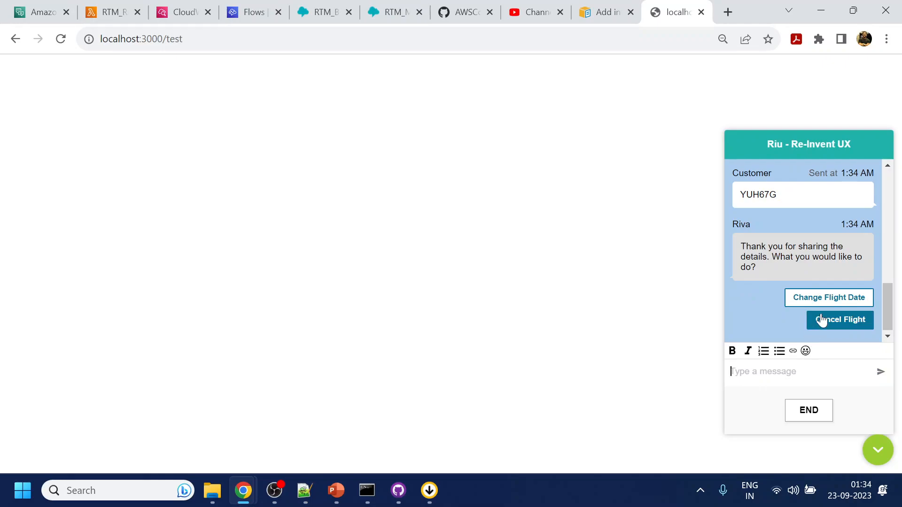
Try Cancel Flight, then choose Change Flight Date and reply 'today' as the new date.
click(836, 321)
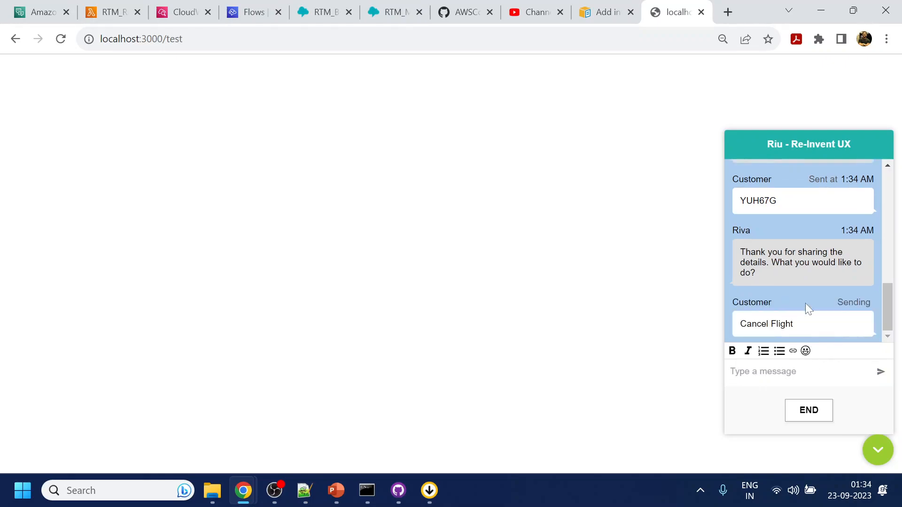
click(826, 329)
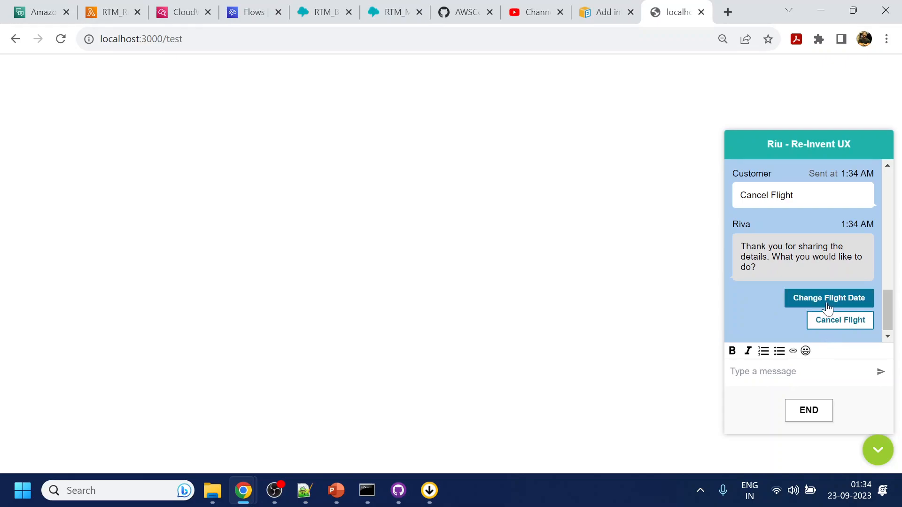
click(826, 302)
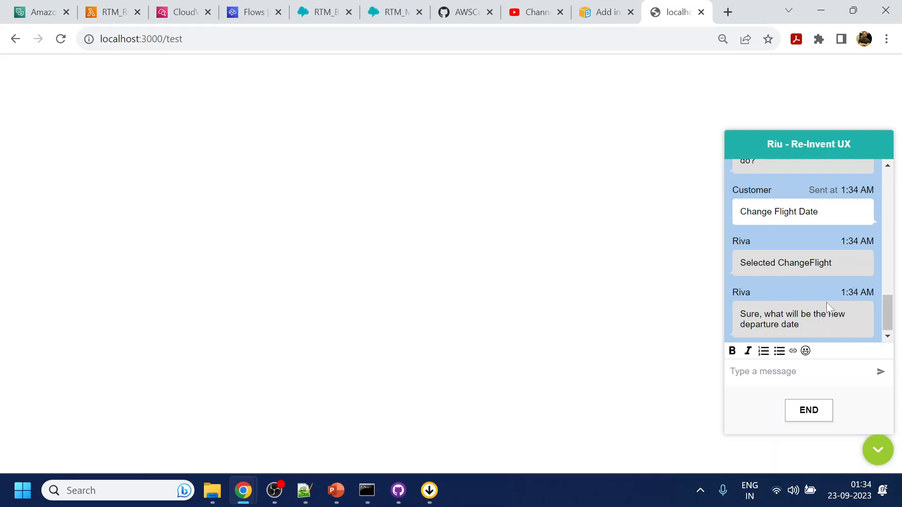
text(ytodauy)
key(BackSpace)
key(BackSpace)
key(BackSpace)
key(BackSpace)
key(BackSpace)
key(BackSpace)
key(BackSpace)
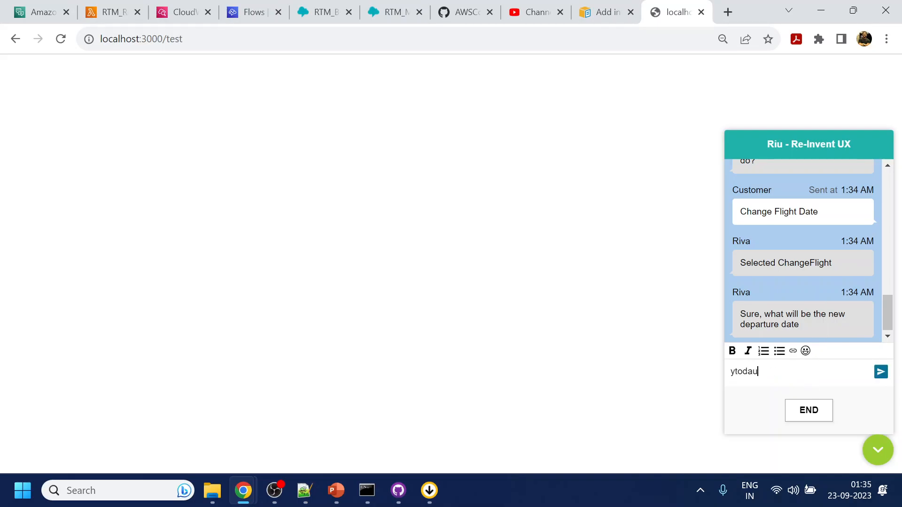
text(today)
key(Return)
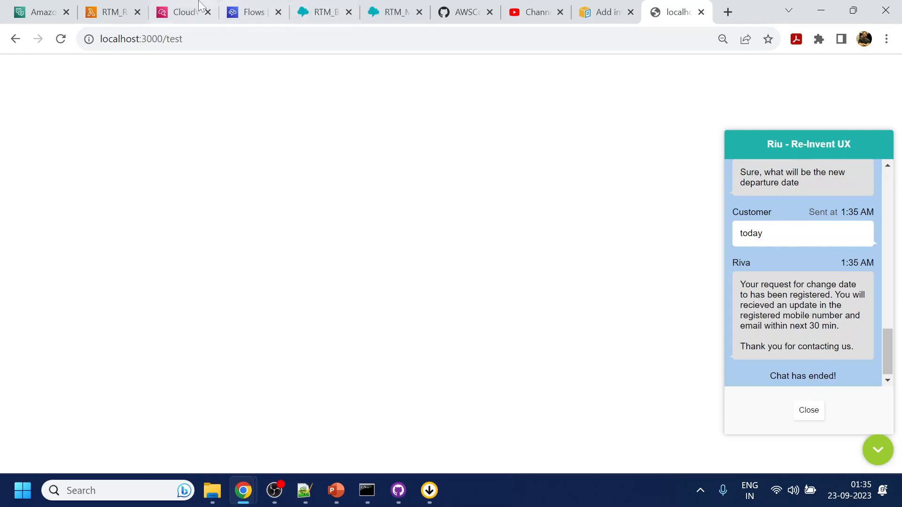
Open the YesandNo bot and send a test PNR in its Test bot panel.
click(37, 9)
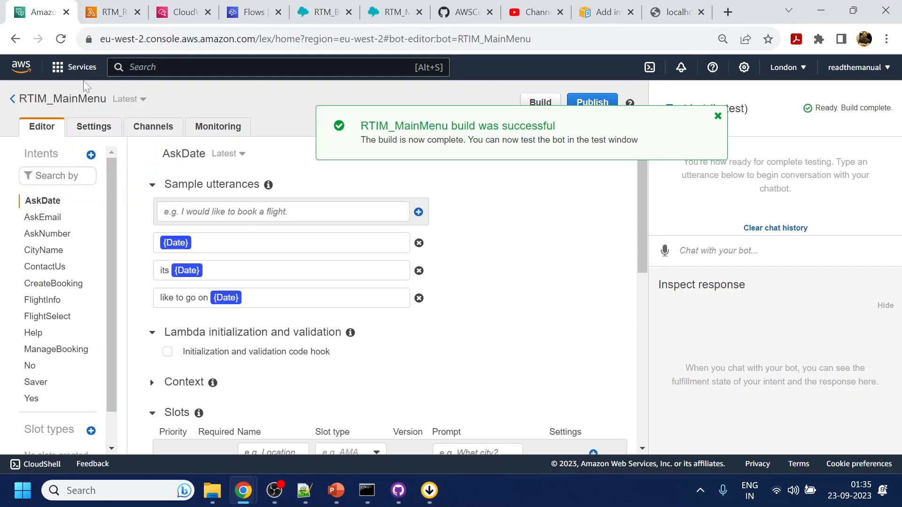
click(13, 100)
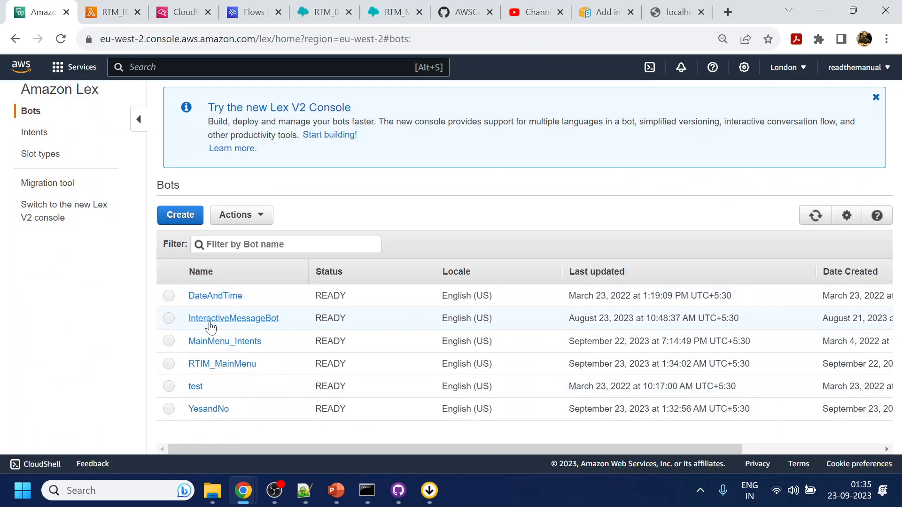
click(208, 409)
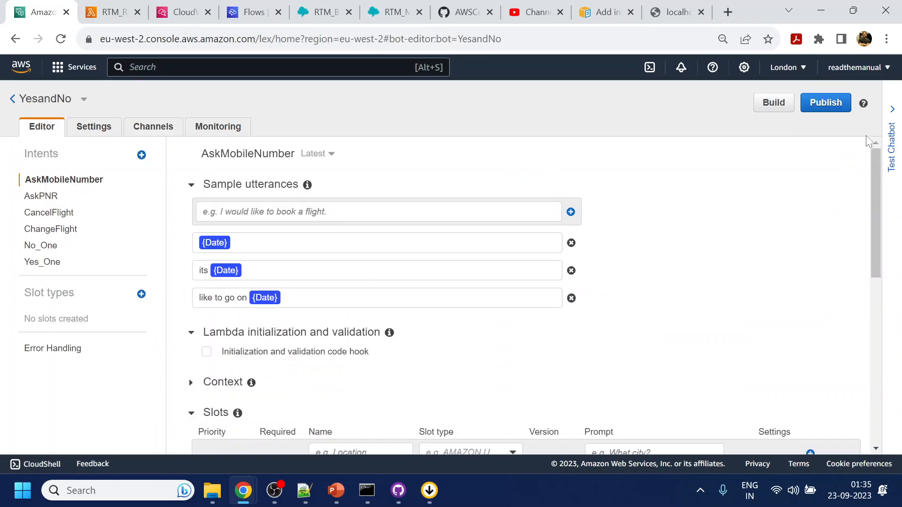
click(892, 151)
text(YU76)
key(Return)
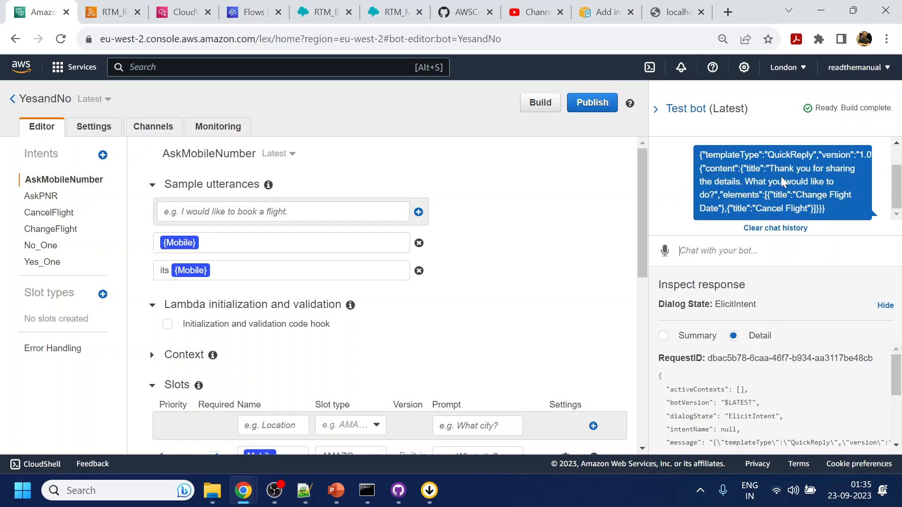
Send the reply's 'Cancel Flight' text back to the test bot, then open the CancelFlight intent.
drag(795, 194, 755, 208)
click(761, 208)
click(754, 208)
drag(755, 208, 807, 208)
key(ctrl+c)
click(770, 251)
key(ctrl+v)
key(Return)
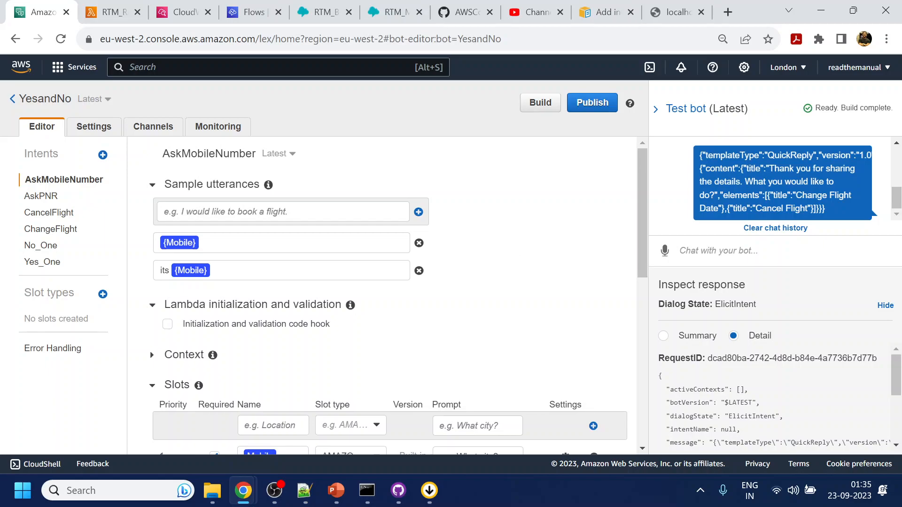
click(57, 212)
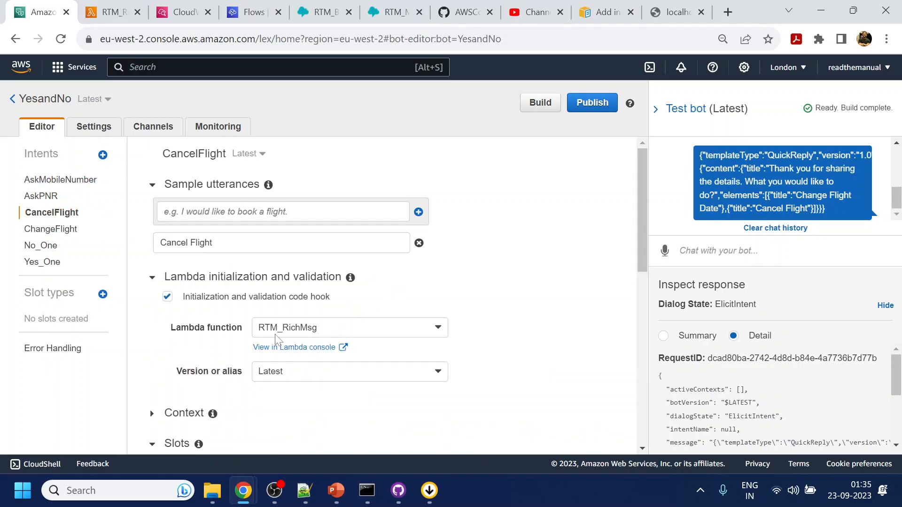
click(110, 12)
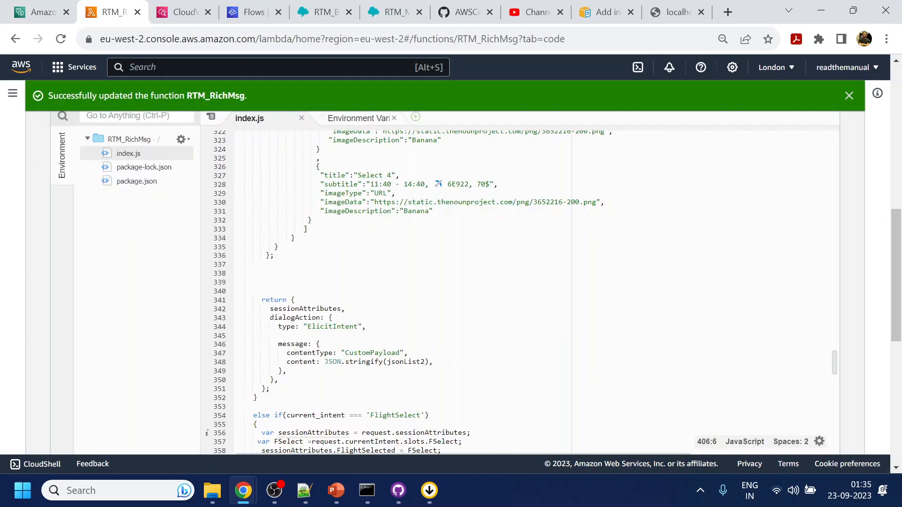
Review the AskPNR quick-reply code offering Change Flight Date and Cancel Flight in index.js.
scroll(470, 291, up, 10)
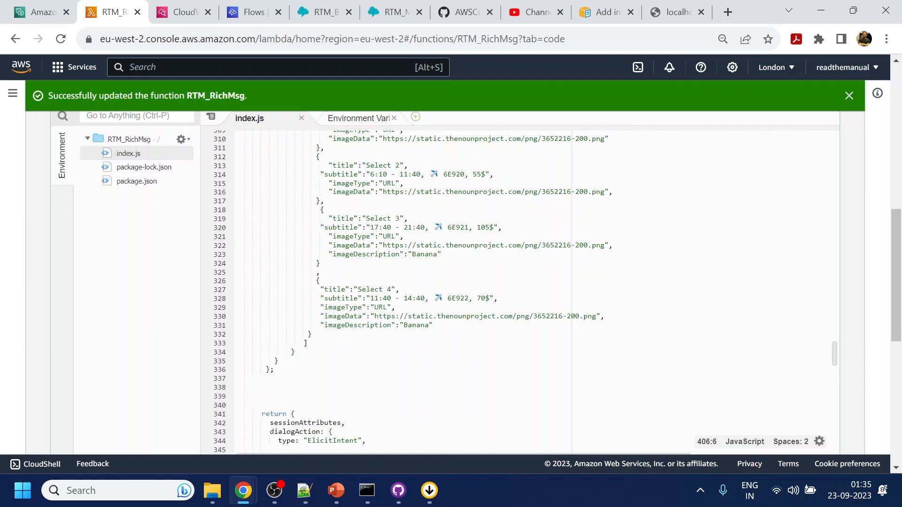
scroll(470, 291, down, 15)
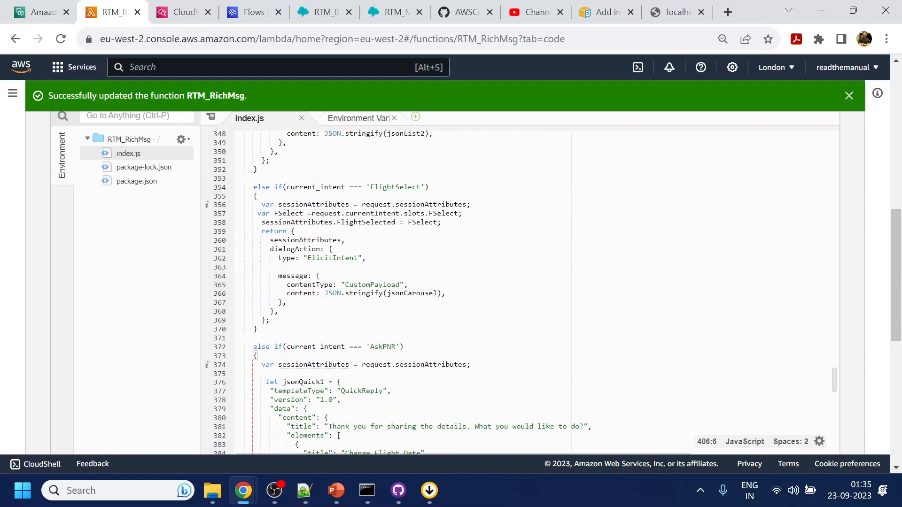
scroll(470, 292, down, 4)
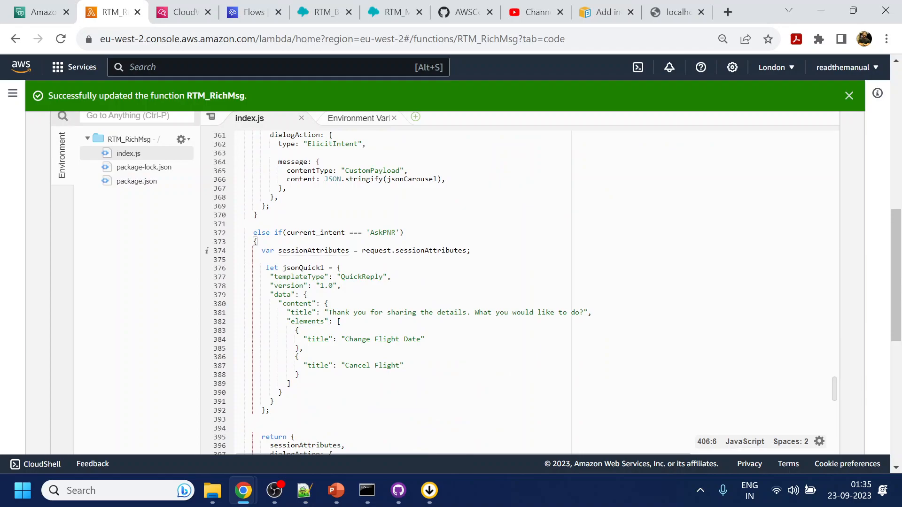
Inspect the YesandNo test response in both Summary and Detail views.
click(42, 12)
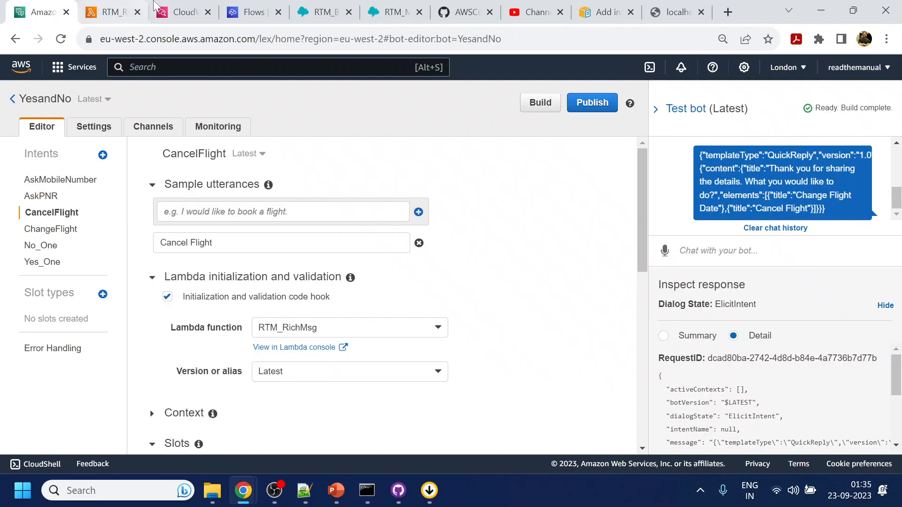
scroll(816, 425, down, 5)
scroll(813, 419, up, 2)
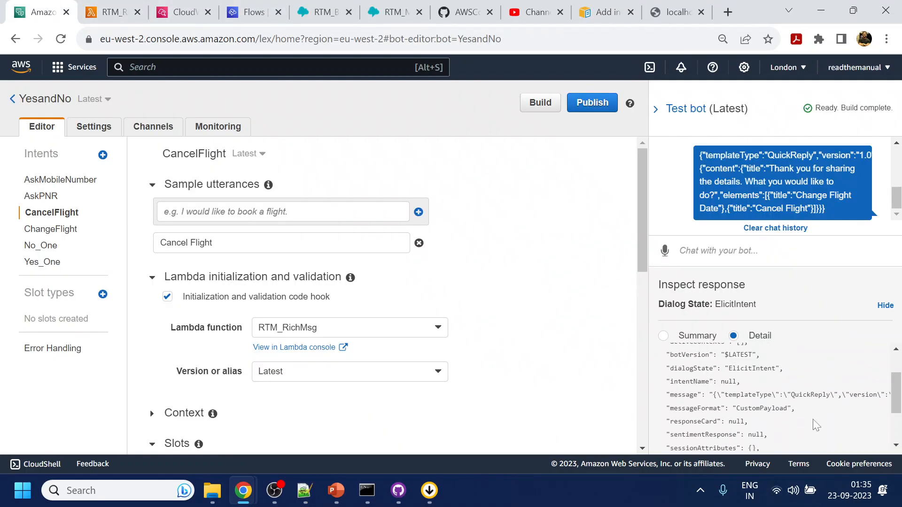
click(679, 335)
click(757, 336)
click(198, 11)
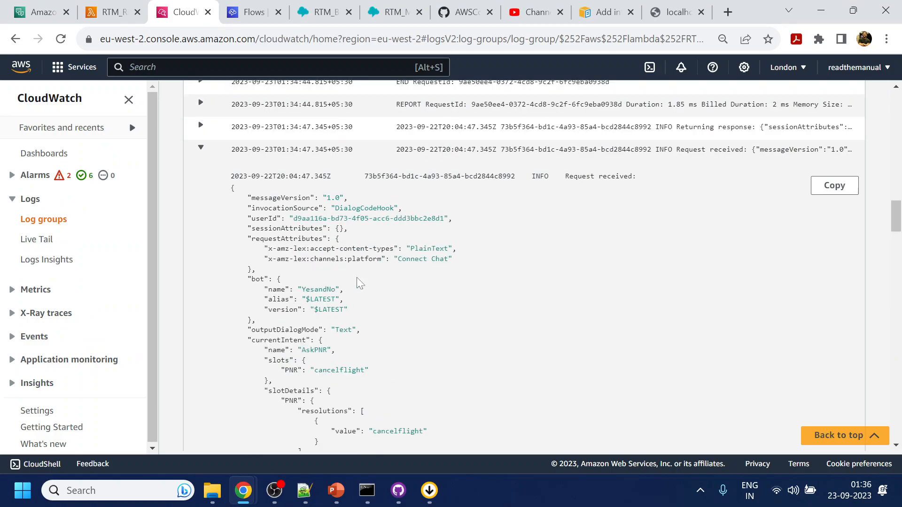
Highlight the AskPNR intent and its logged PNR slot value 'cancelflight' in CloudWatch.
double_click(314, 349)
double_click(339, 370)
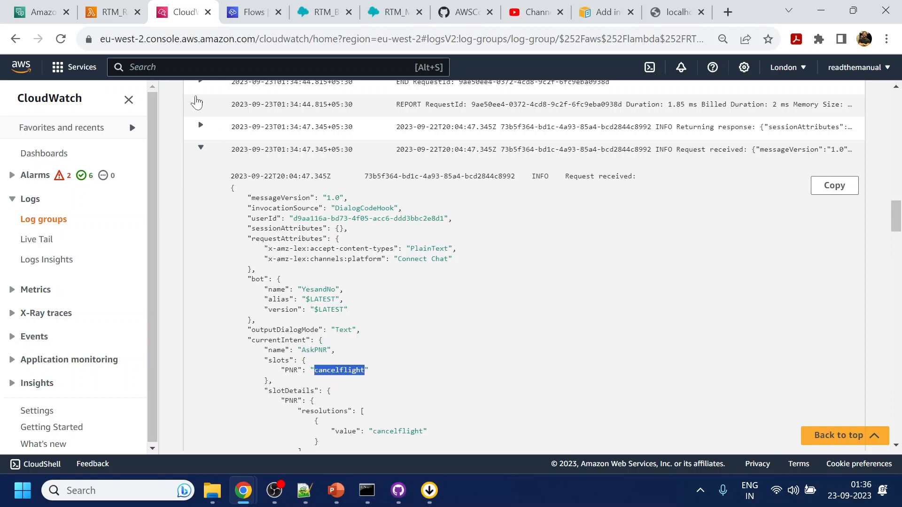
click(117, 10)
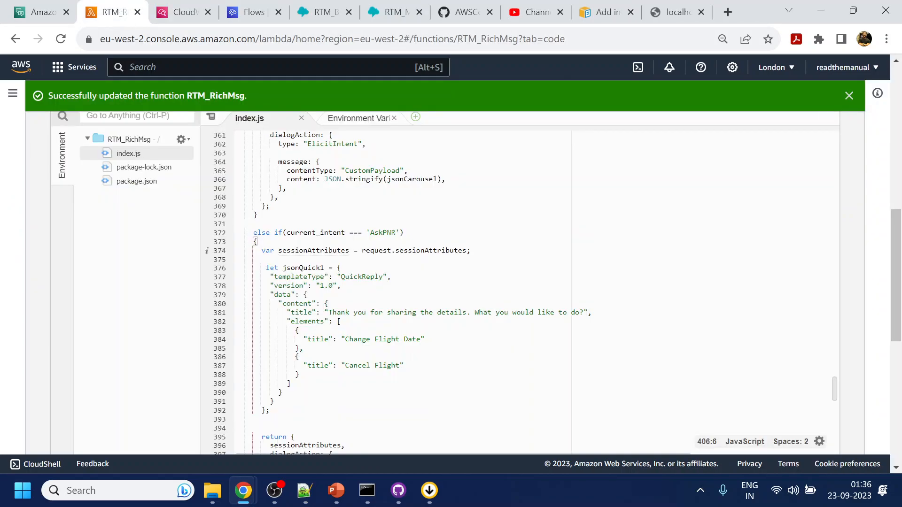
Locate the 'Cancel Flight' quick-reply title on index.js line 387, cross-checking the Lex editor.
double_click(357, 366)
double_click(298, 375)
click(422, 365)
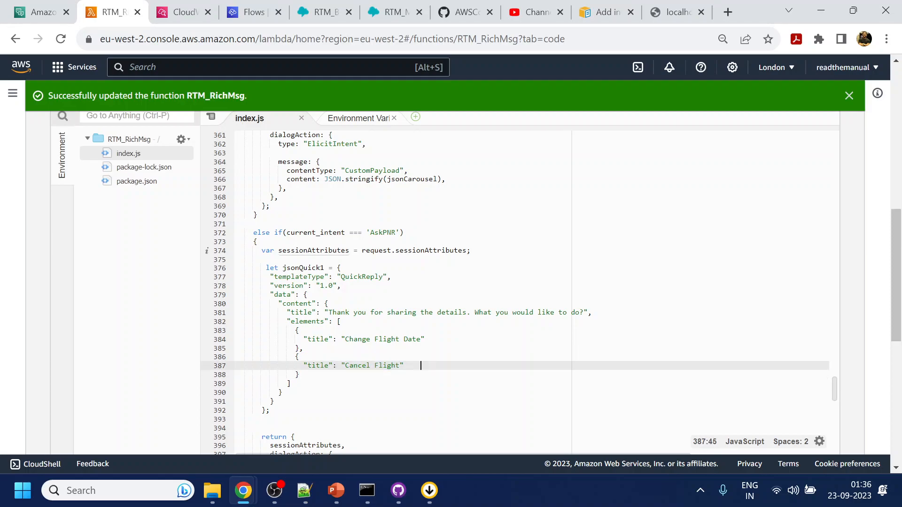
drag(346, 365, 401, 366)
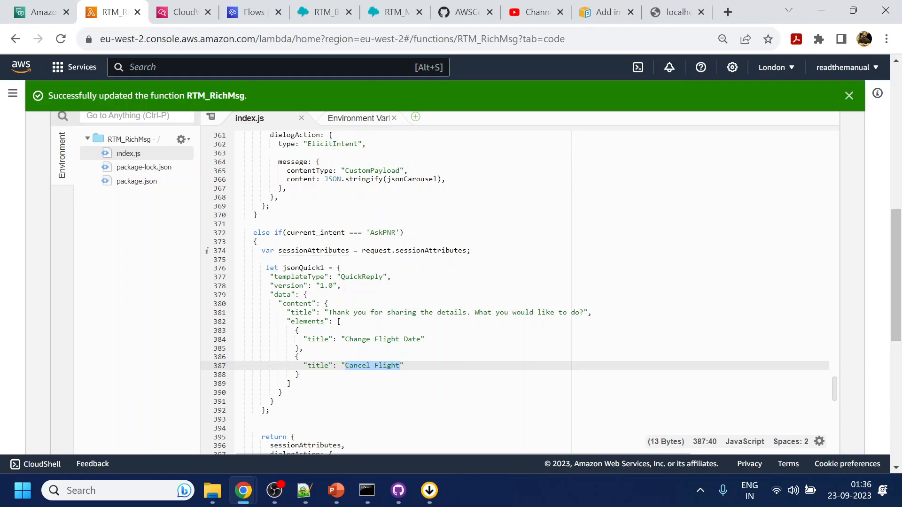
click(413, 365)
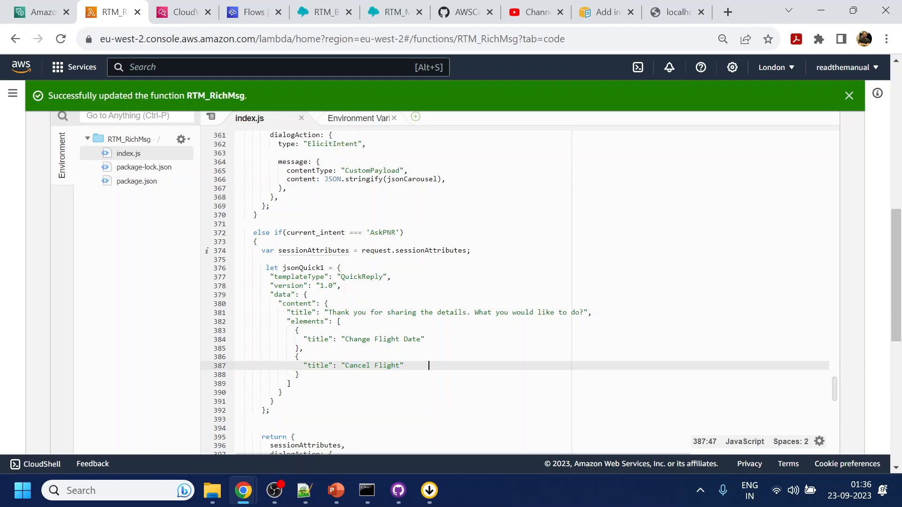
click(43, 10)
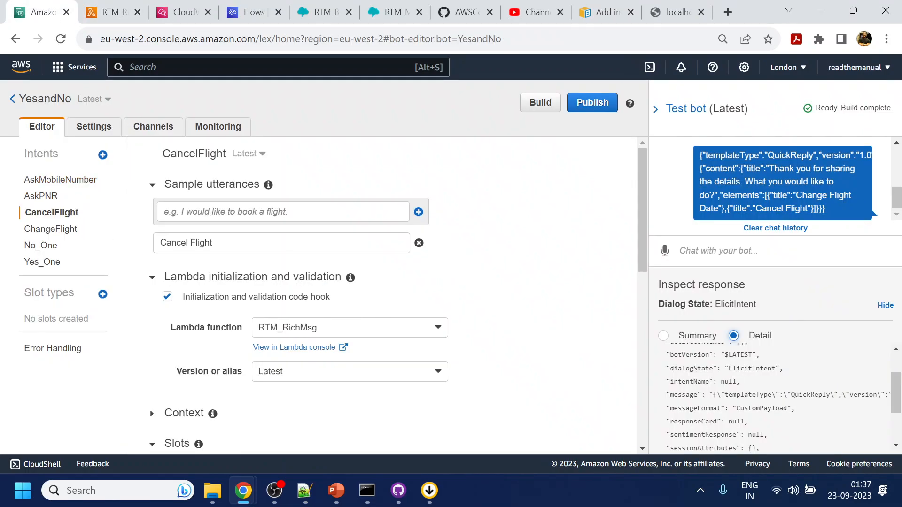
click(113, 12)
Change the line 387 title from 'Cancel Flight' to 'Cancel Flight Booking'.
drag(370, 365, 375, 366)
text(The)
key(Right)
key(Right)
key(Right)
key(Right)
key(Right)
double_click(381, 365)
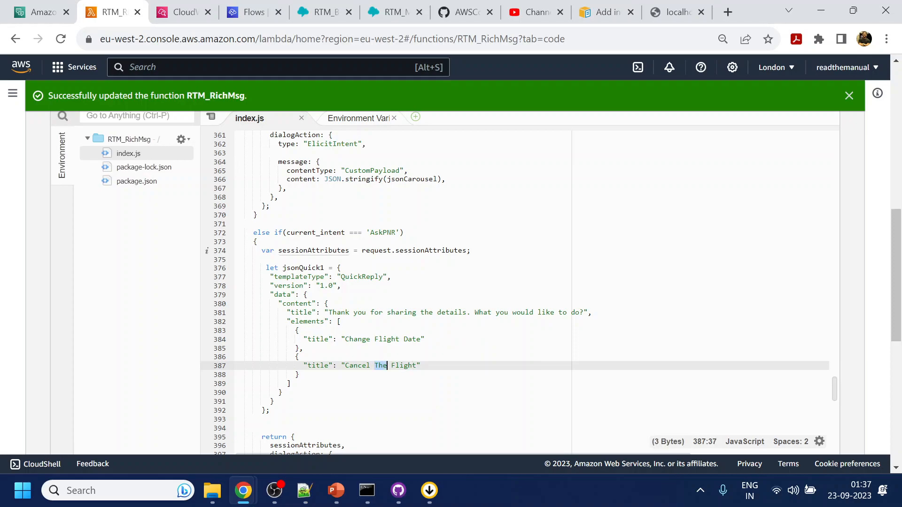
text(You)
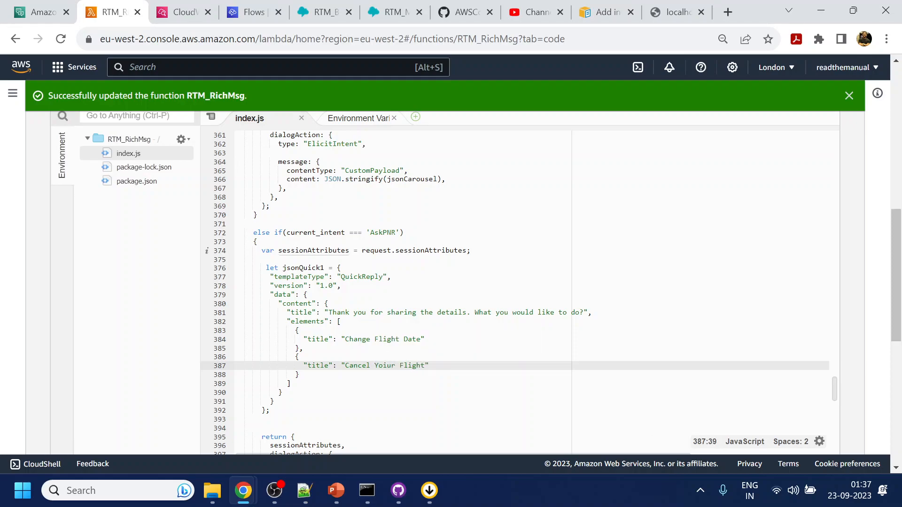
key(BackSpace)
key(BackSpace)
key(BackSpace)
key(BackSpace)
click(400, 366)
text(Book)
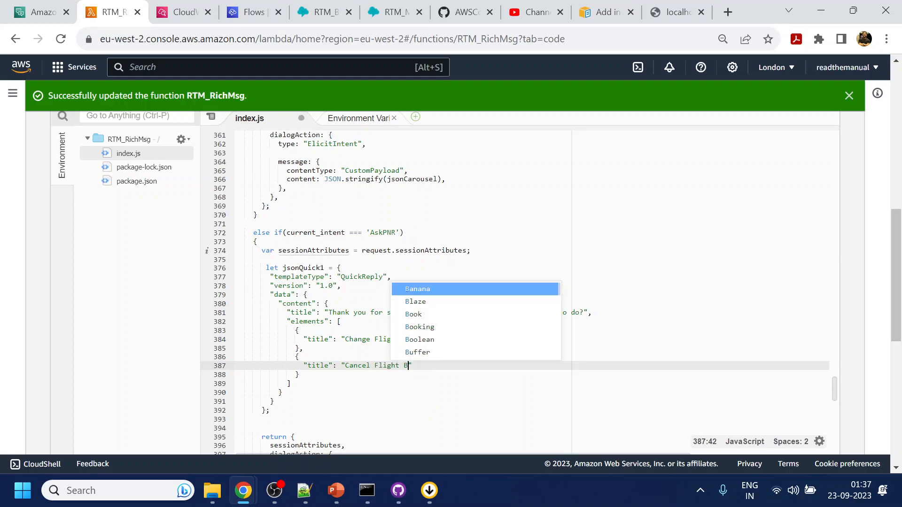
text(ing)
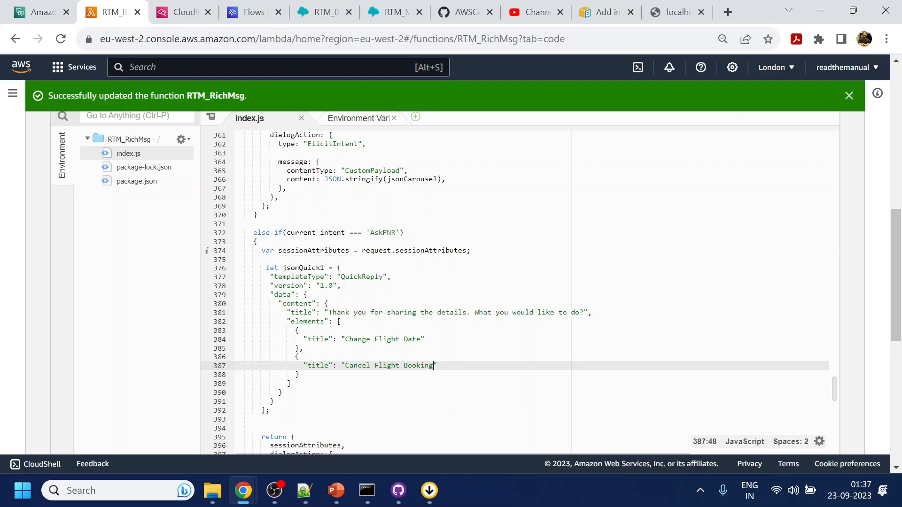
key(ctrl+shift+Left)
key(ctrl+shift+Left)
key(ctrl+shift+Left)
Deploy the updated RTM_RichMsg function code.
scroll(516, 281, up, 9)
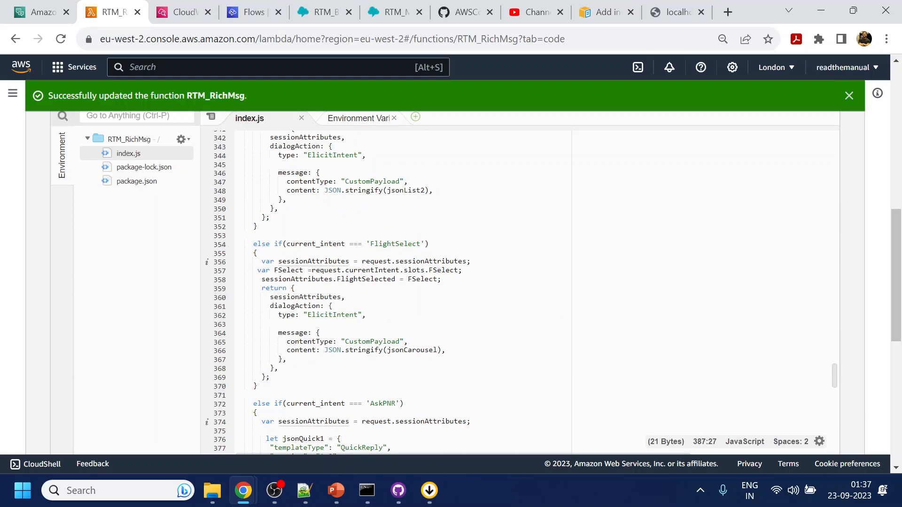
scroll(517, 282, up, 10)
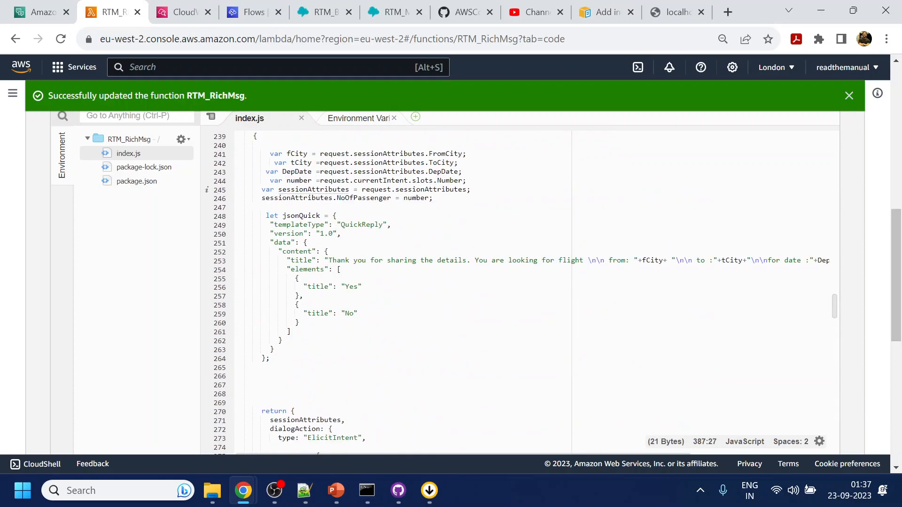
scroll(516, 282, up, 3)
scroll(516, 141, up, 5)
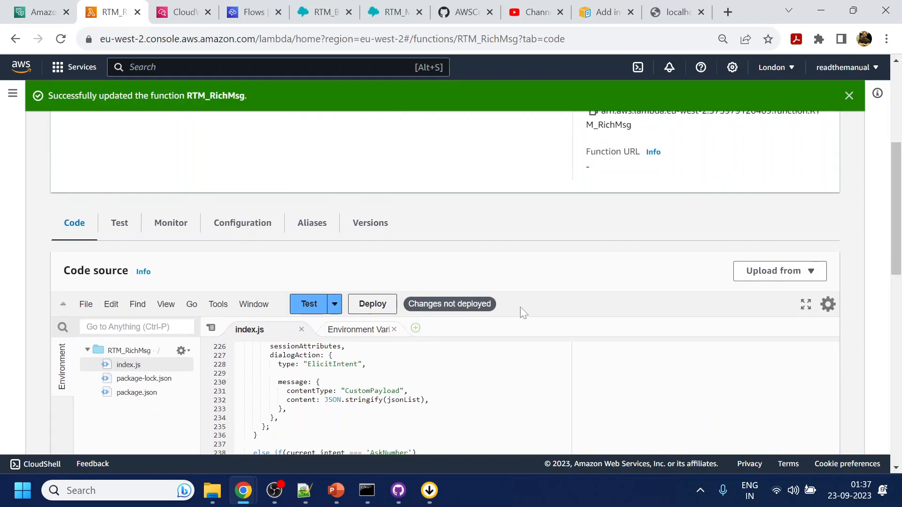
click(372, 304)
Extend the CancelFlight sample utterance in Lex to 'Cancel Flight Booking'.
click(41, 12)
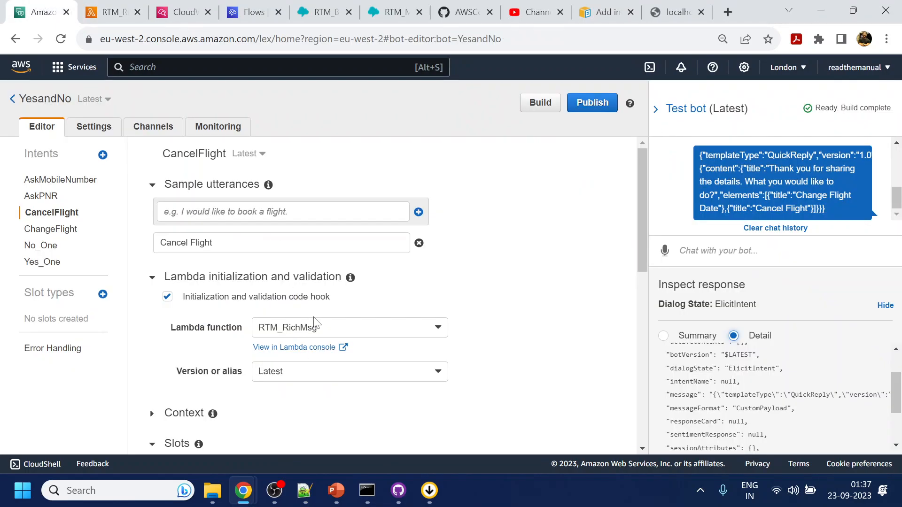
drag(213, 242, 49, 244)
key(End)
text(Booking)
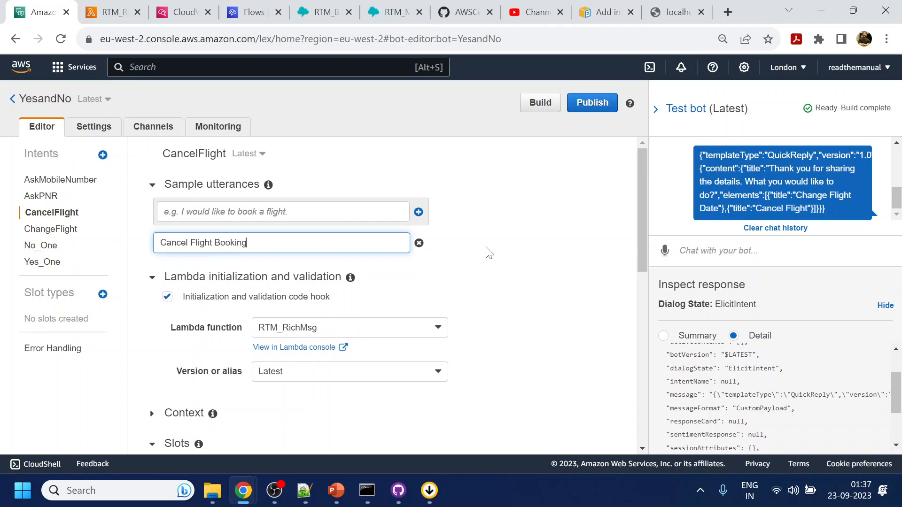
scroll(500, 250, down, 10)
Save the CancelFlight intent and rebuild the YesandNo bot.
click(204, 416)
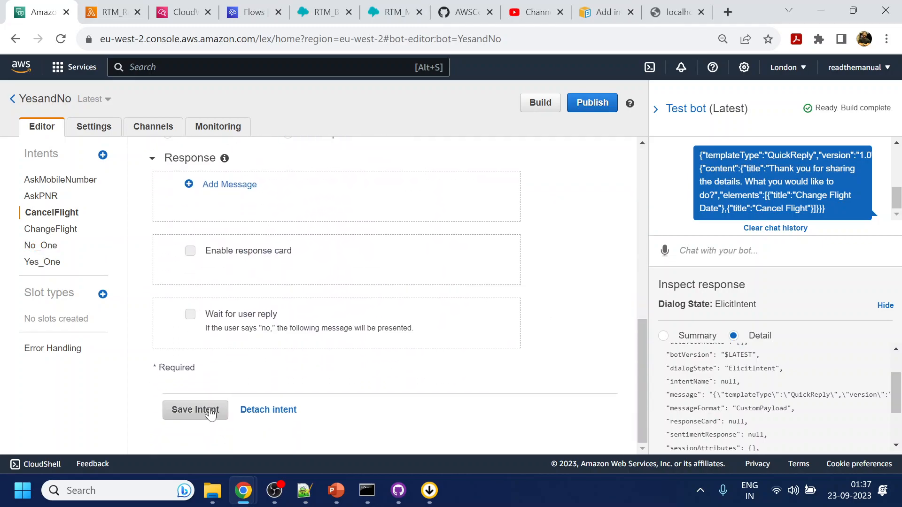
click(540, 102)
click(604, 177)
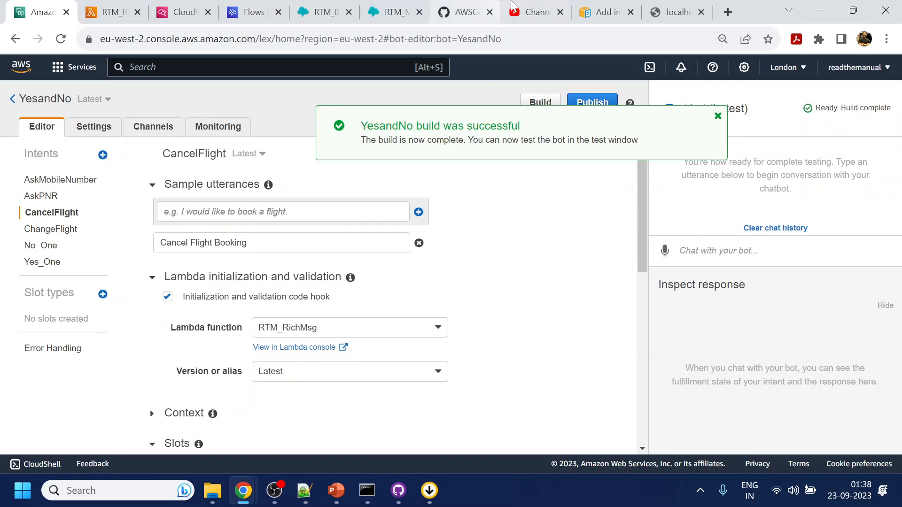
click(676, 12)
Restart the test chat, send 'help' and choose Manage Booking.
click(810, 412)
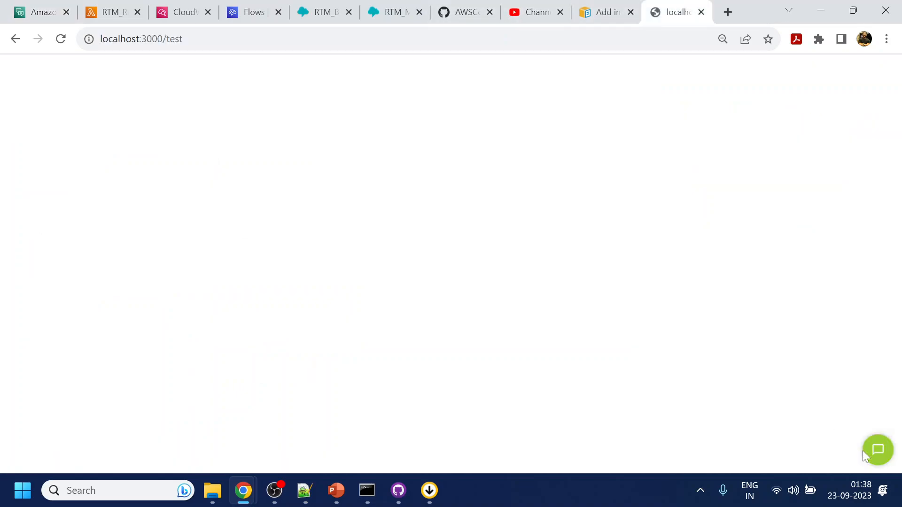
click(879, 458)
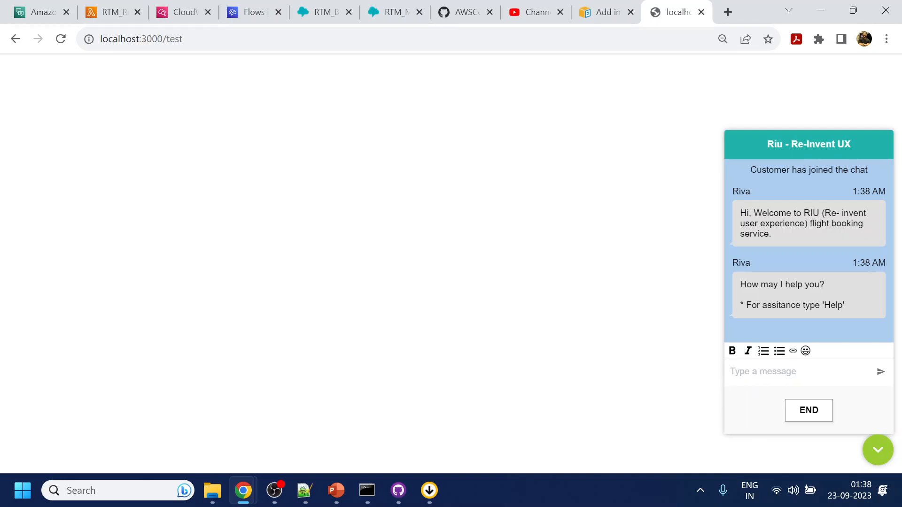
text(help)
key(Return)
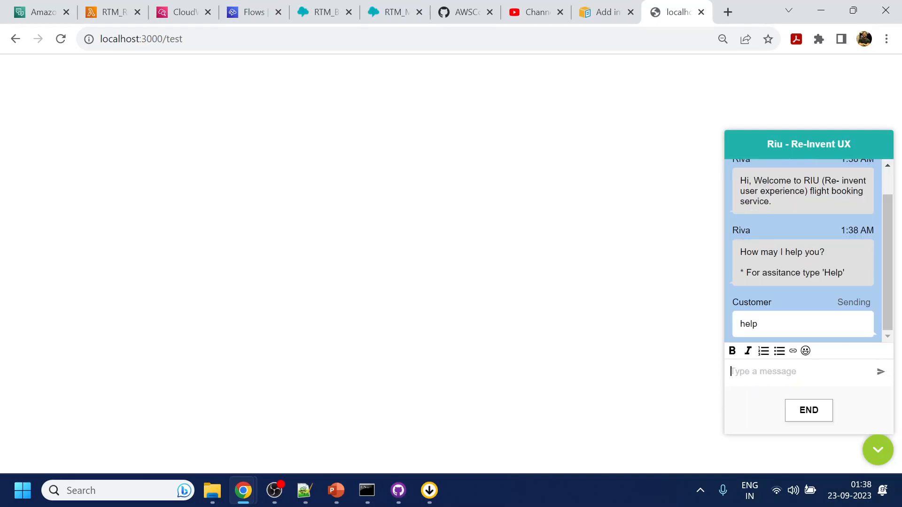
scroll(798, 275, down, 3)
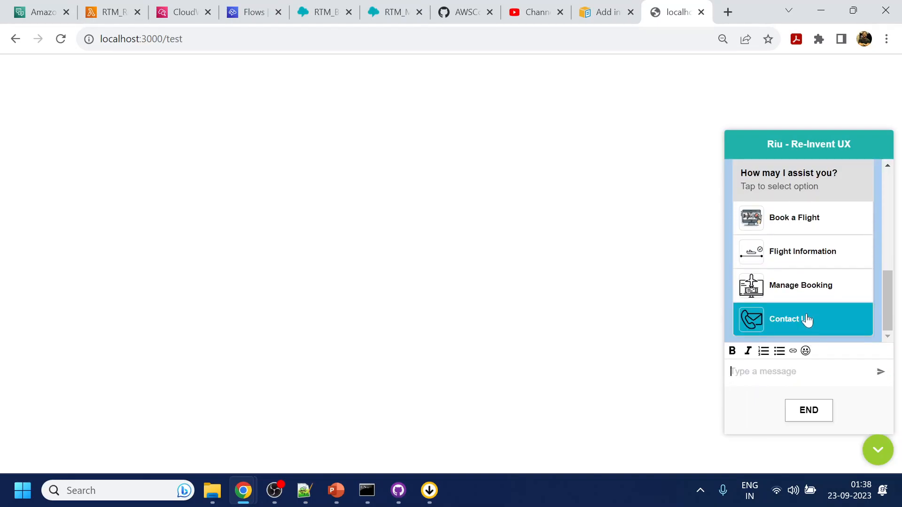
click(799, 281)
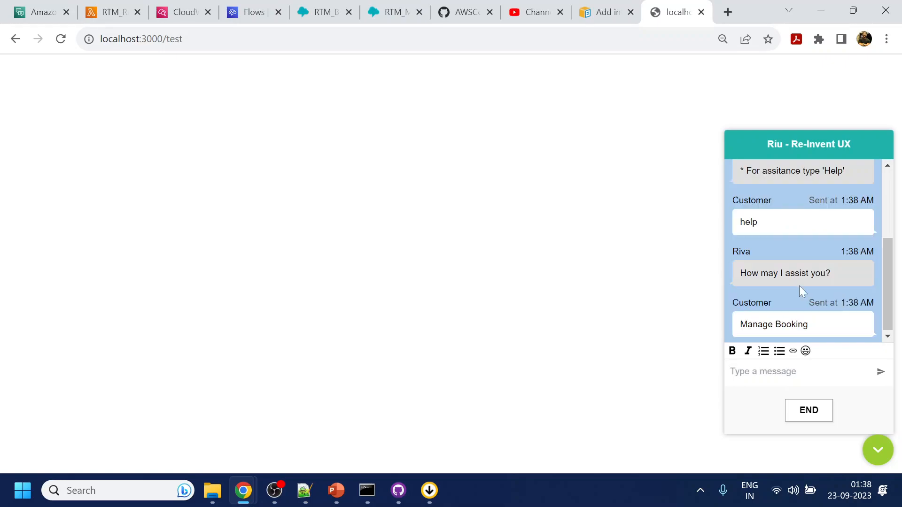
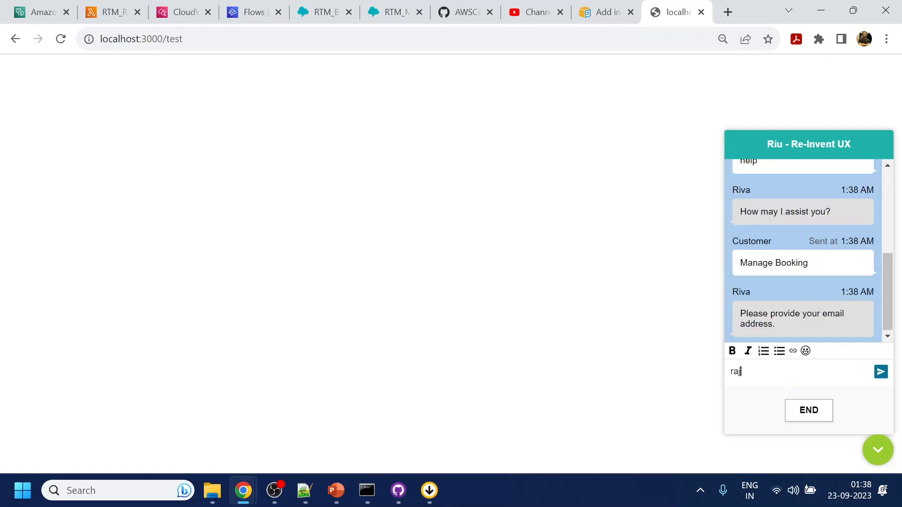
Send the customer's e-mail address and booking reference to the bot.
key(Return)
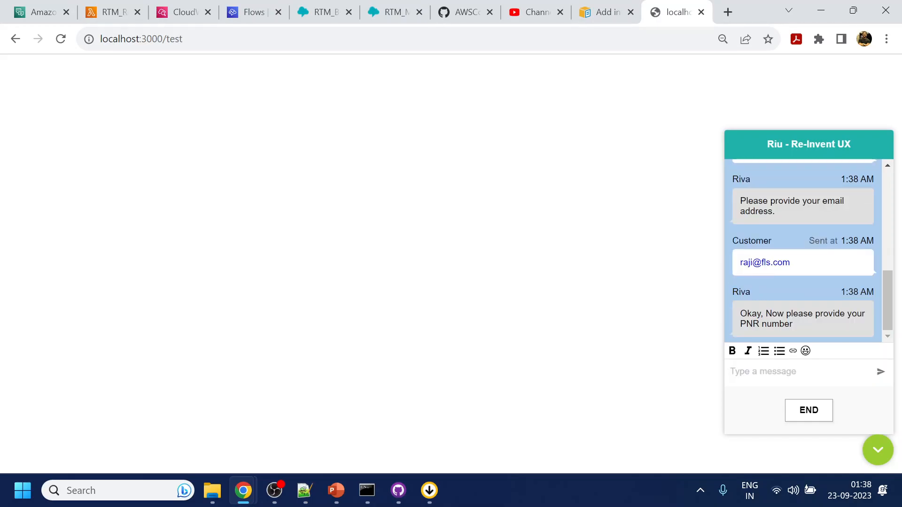
text(YU)
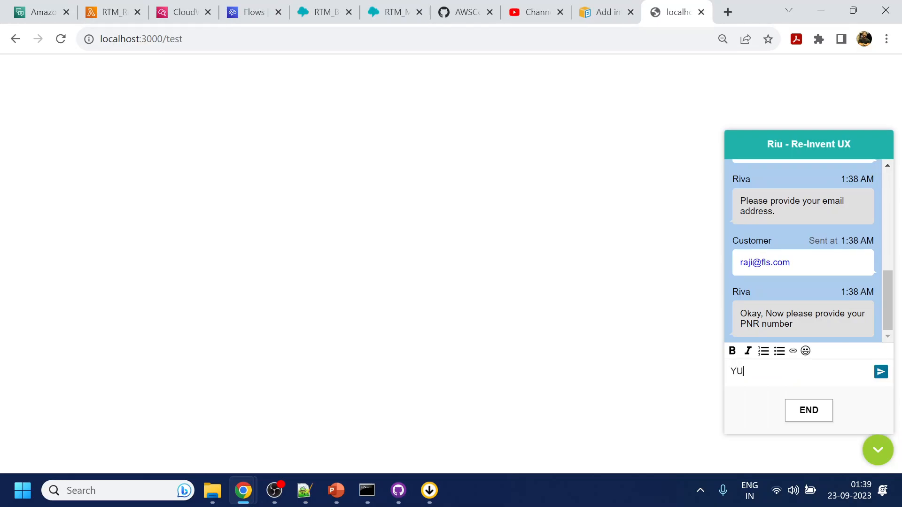
text(813GH)
key(Return)
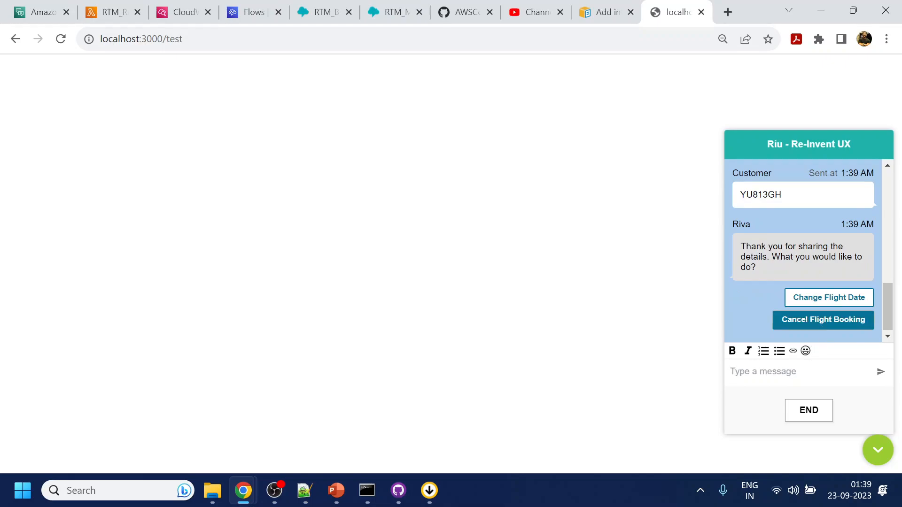
Choose the Cancel Flight Booking reply and send a mobile number.
click(823, 324)
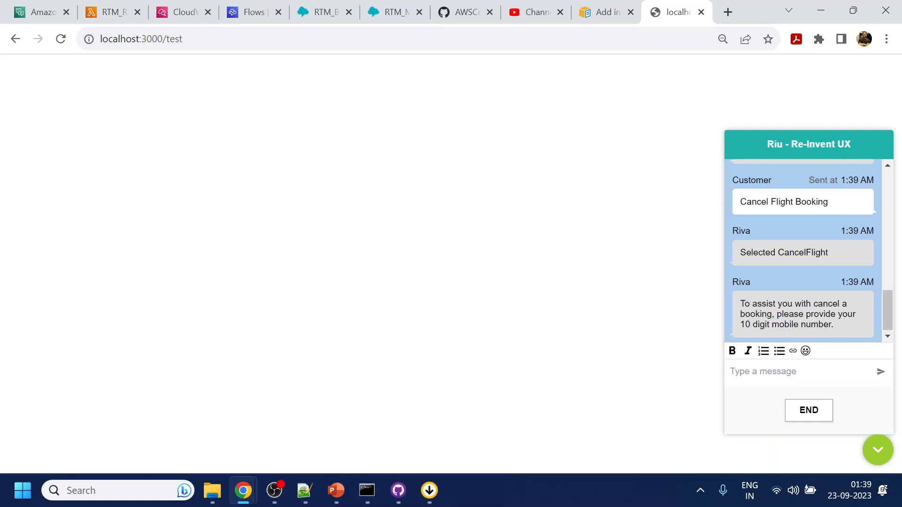
click(779, 372)
text(9898989898)
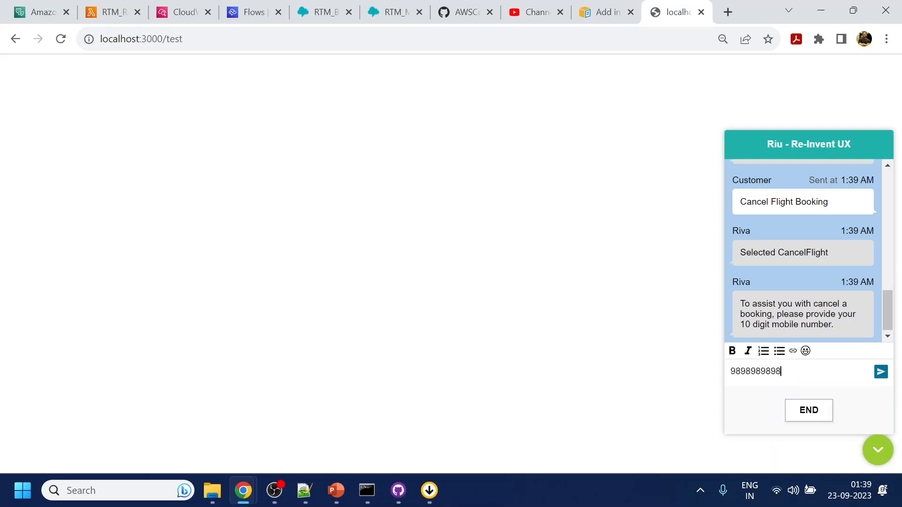
key(Return)
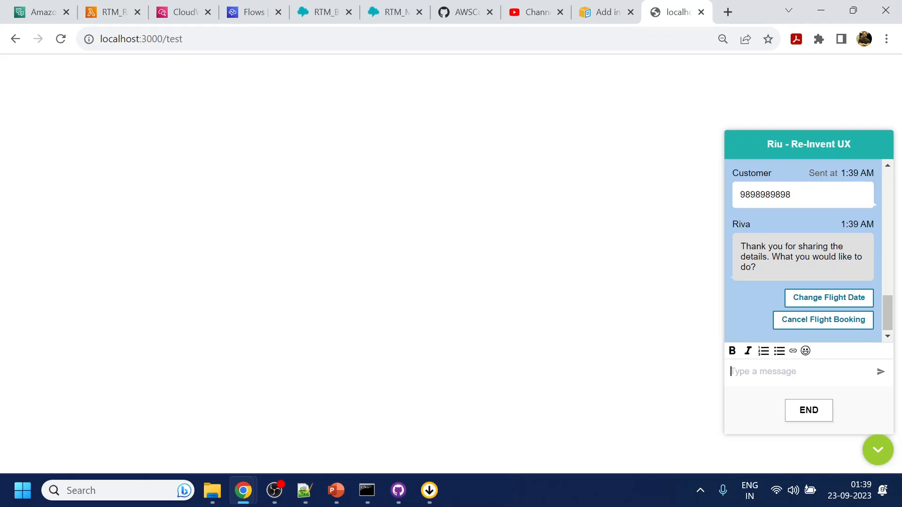
Open the newest log stream in the /aws/lambda/RTM_RichMsg CloudWatch log group.
click(41, 12)
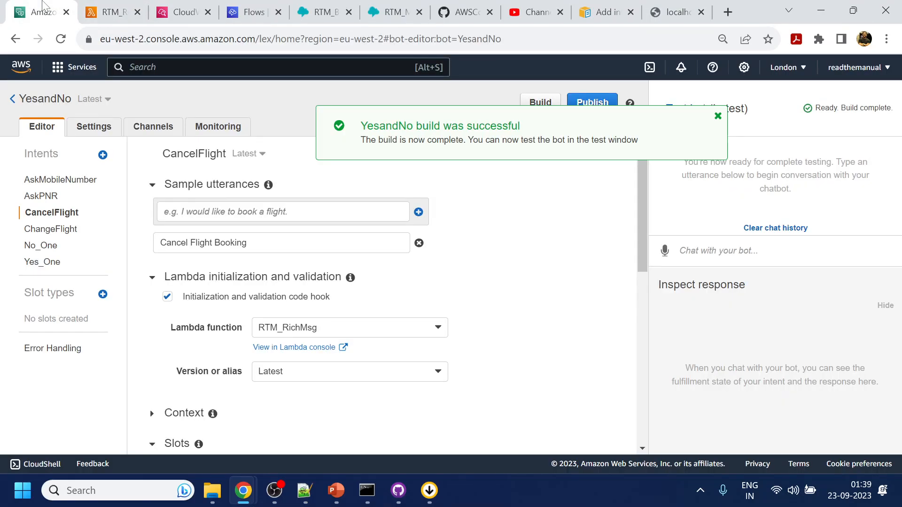
click(169, 12)
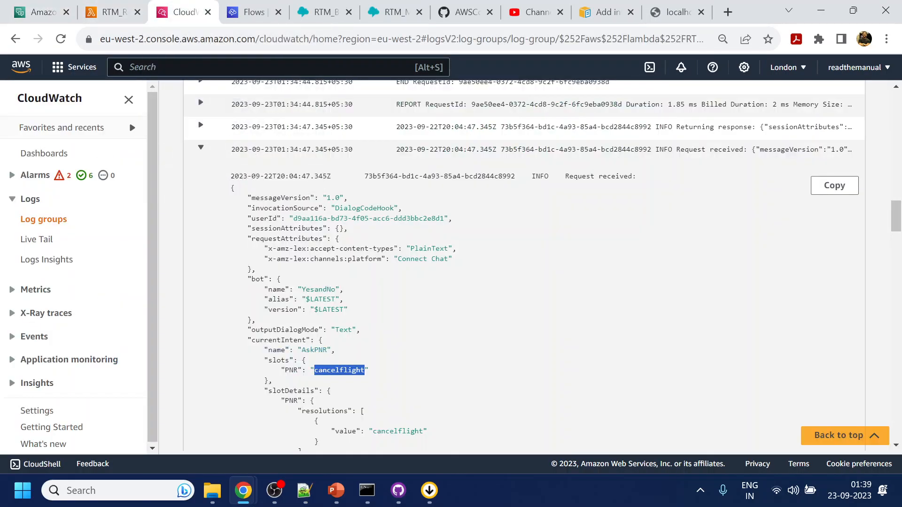
scroll(359, 253, up, 5)
scroll(359, 253, up, 10)
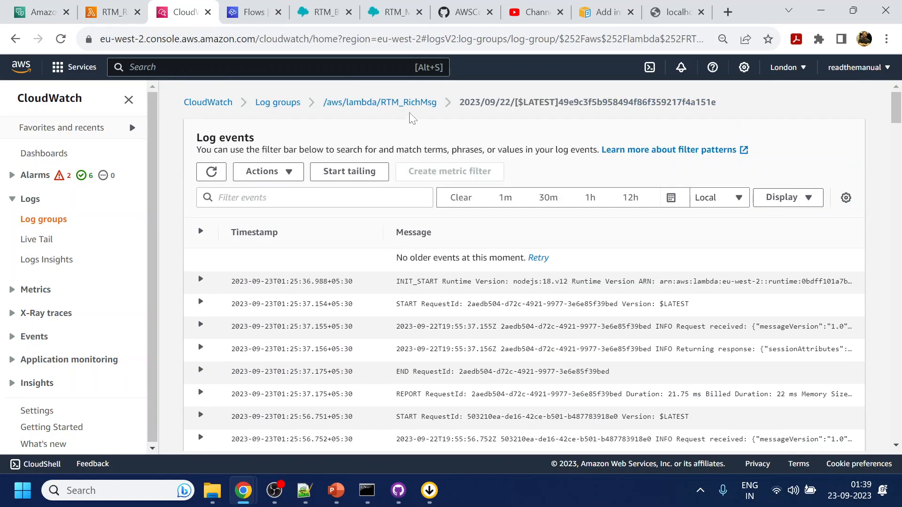
click(412, 104)
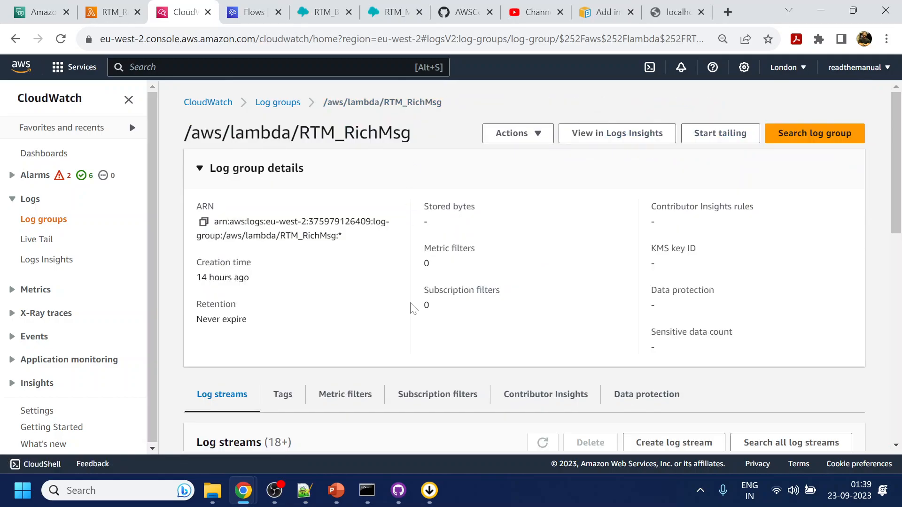
scroll(410, 302, down, 5)
scroll(439, 207, up, 2)
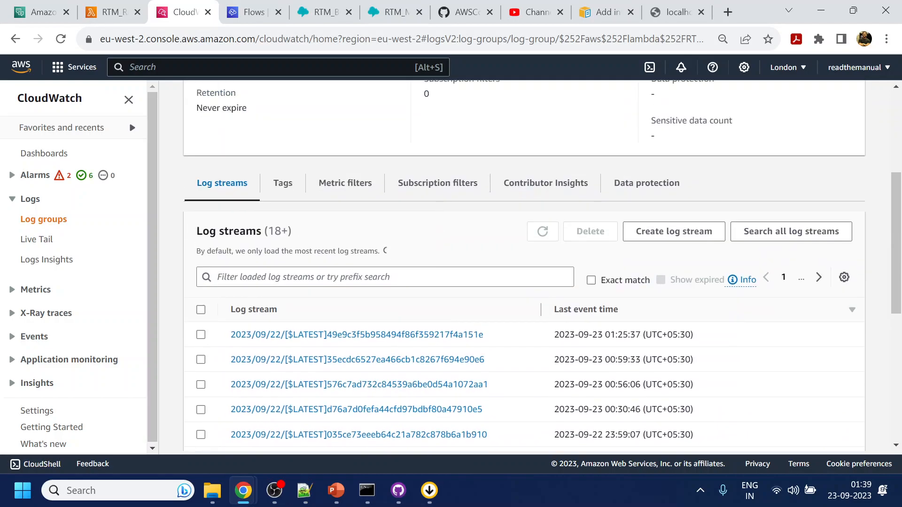
click(442, 314)
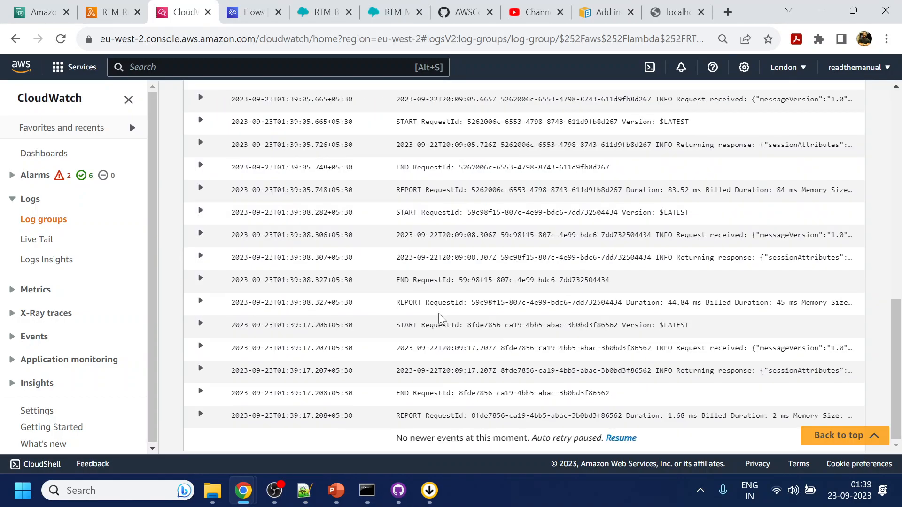
Expand the latest request and response entries, checking the AskPNR intent's PNR slot value.
click(199, 370)
scroll(353, 359, down, 3)
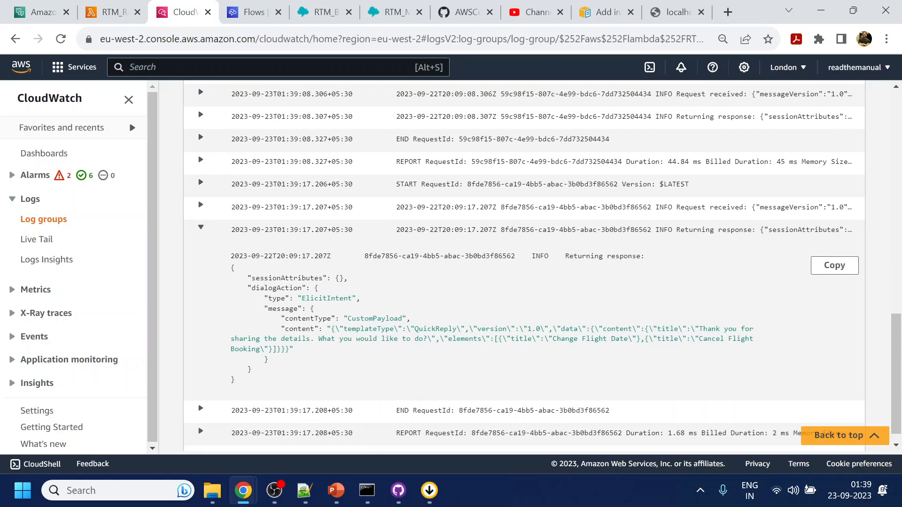
click(201, 207)
scroll(322, 354, down, 1)
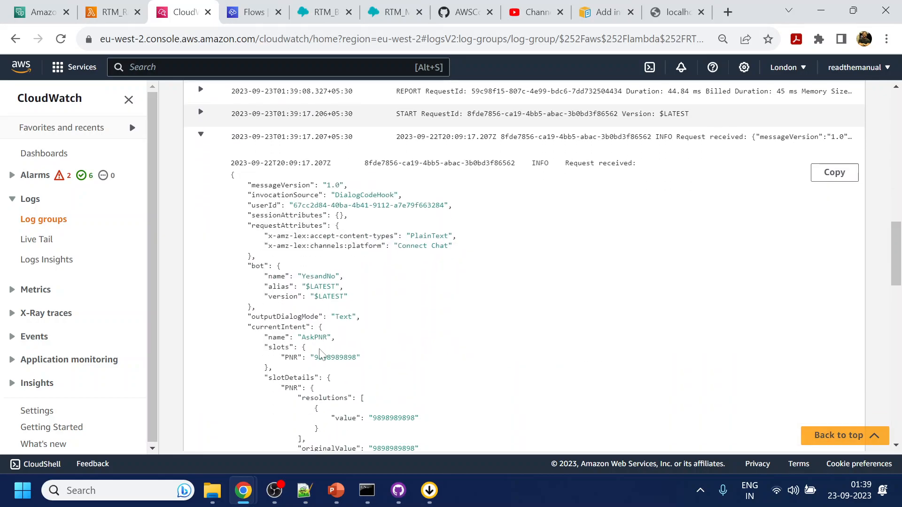
double_click(317, 338)
double_click(334, 357)
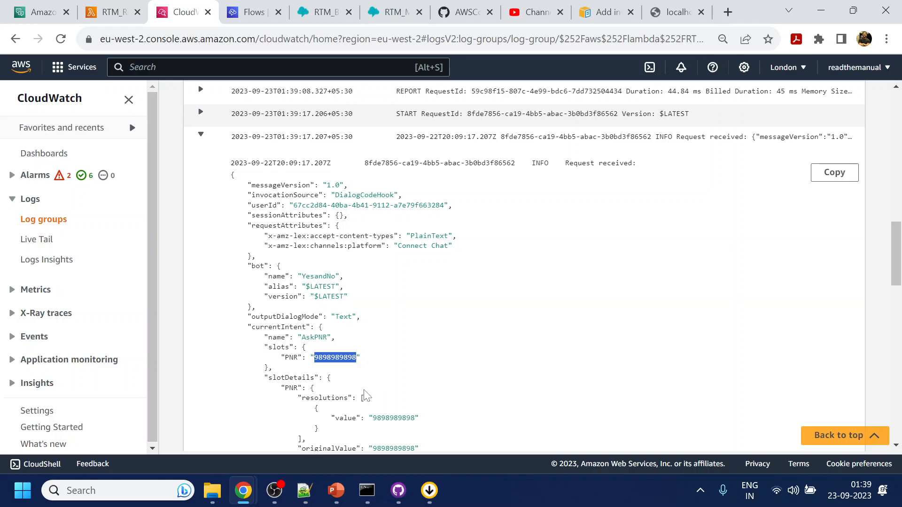
click(42, 12)
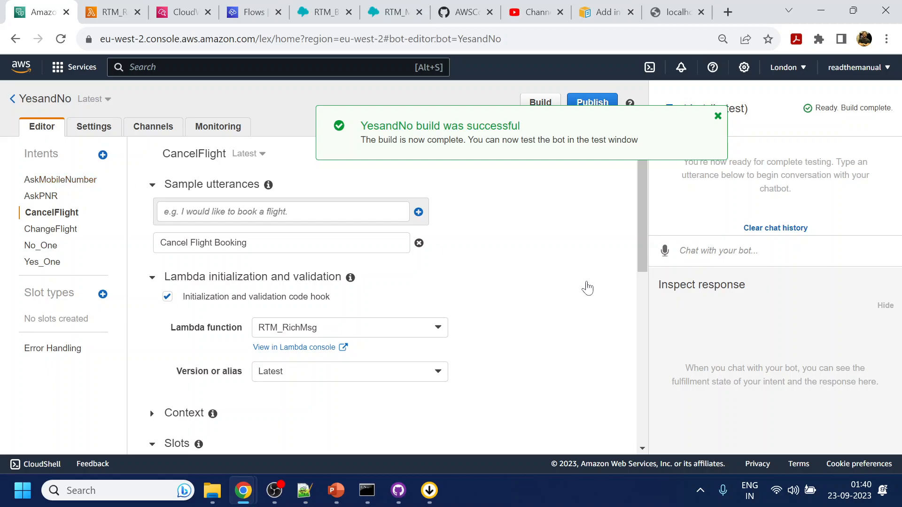
Dismiss the Lex build-success banner, then briefly bring up and minimise OBS.
click(718, 116)
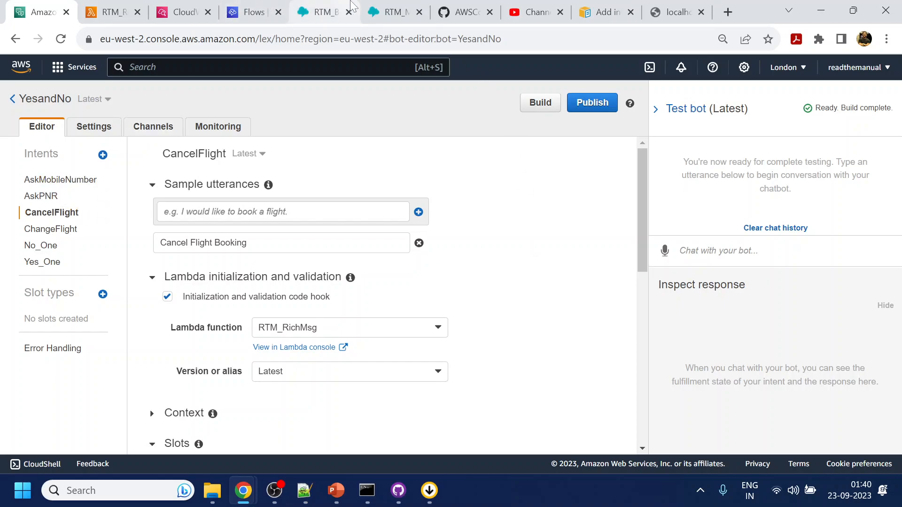
mouse_move(383, 6)
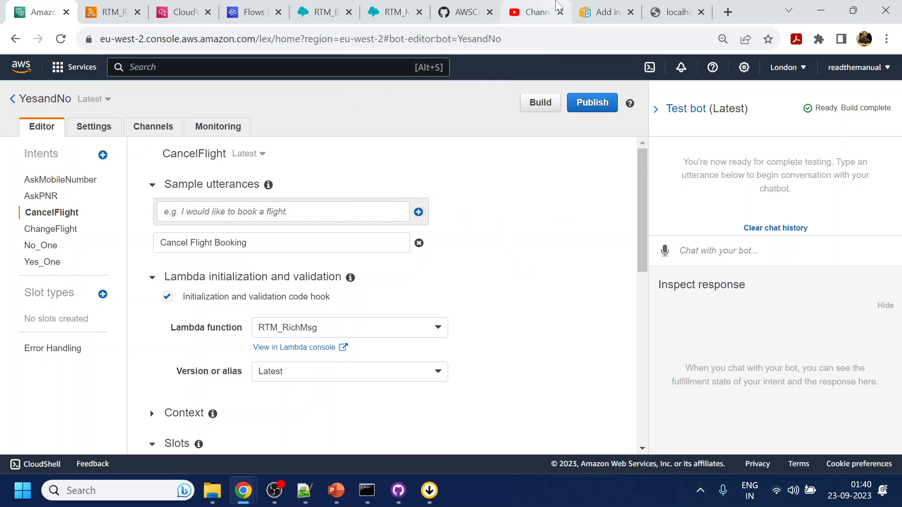
click(274, 491)
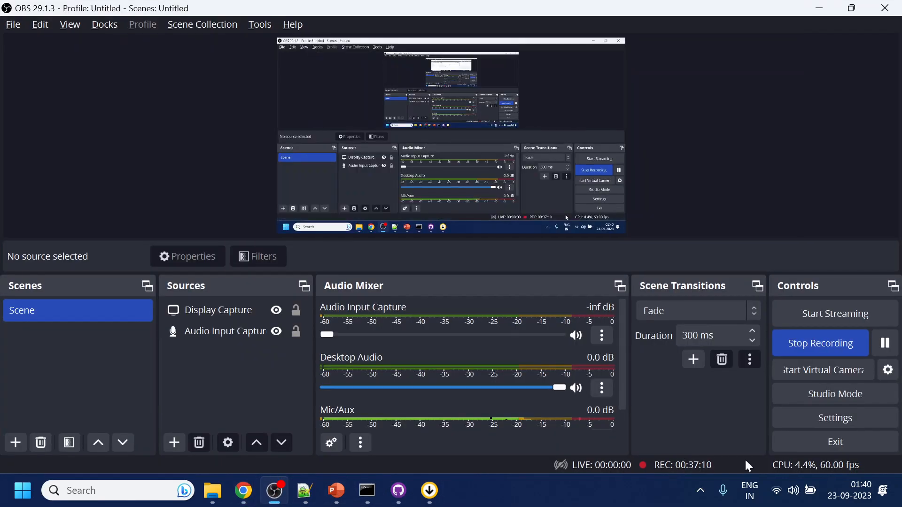
click(820, 8)
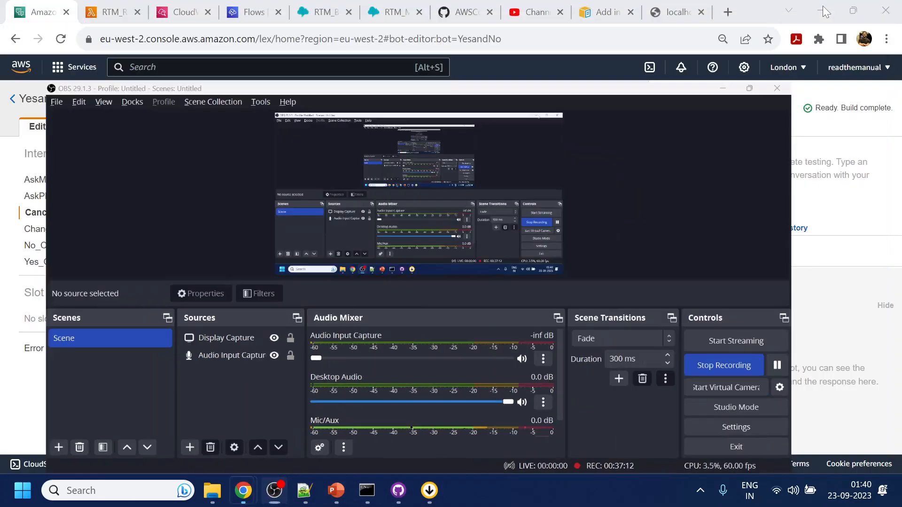